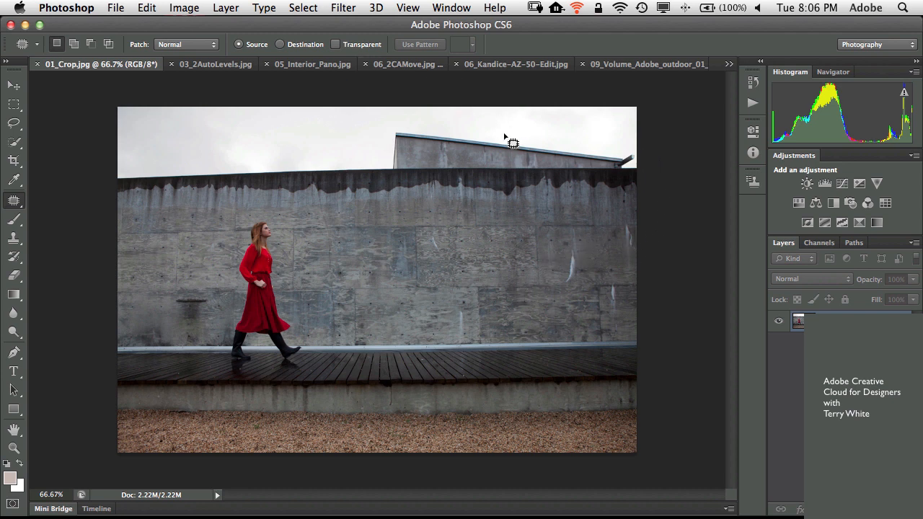
Crop 01_Crop.jpg around the woman in red, the wall and the boardwalk, cutting off the sky and the gravel
key("v")
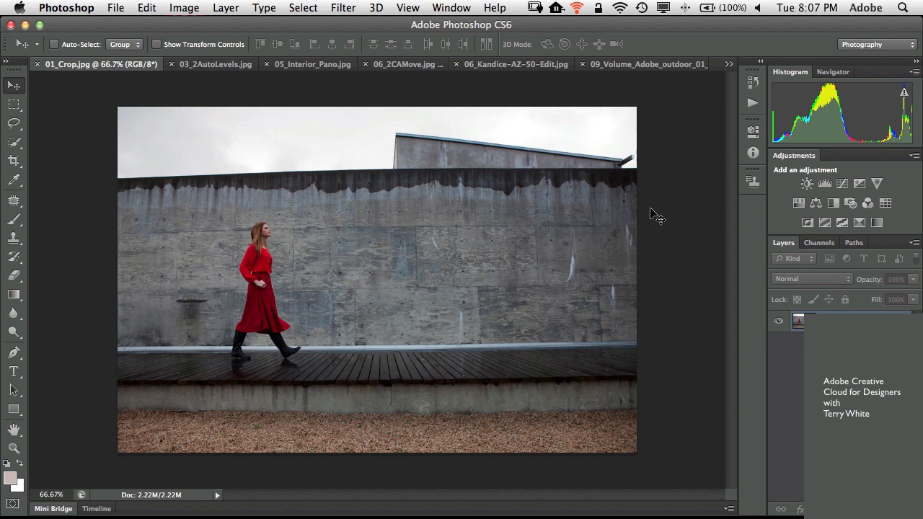
key("c")
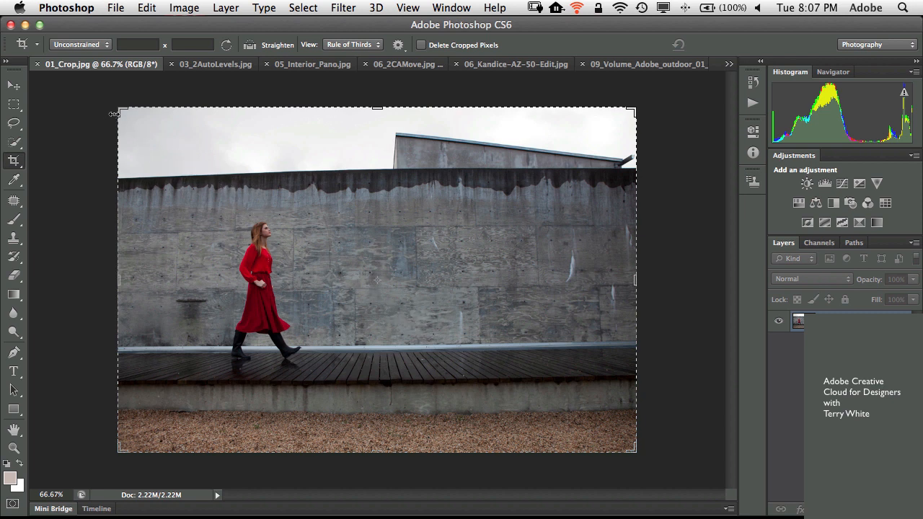
left_click_drag(122, 112, 144, 137)
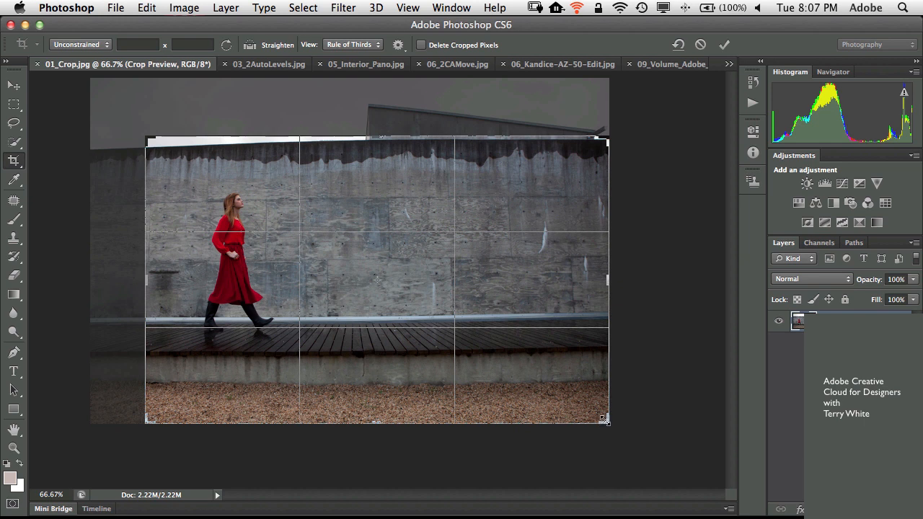
left_click_drag(603, 417, 569, 403)
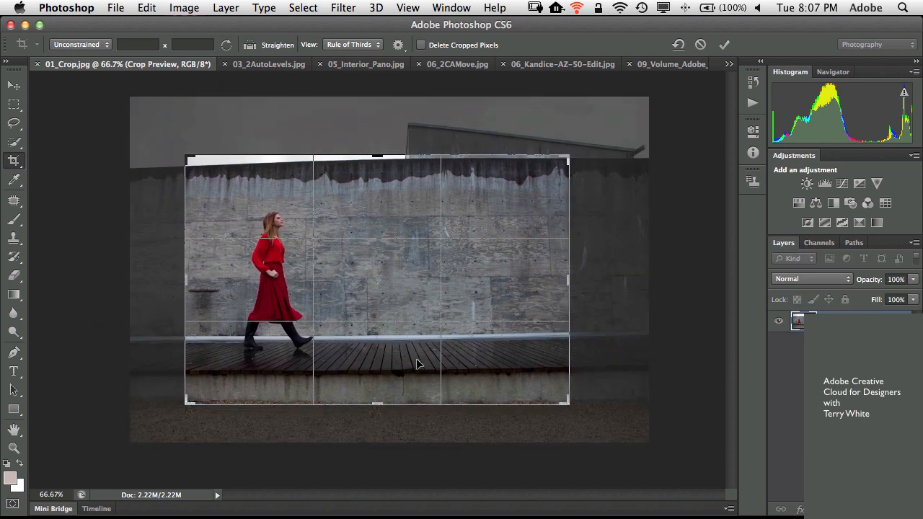
left_click(80, 44)
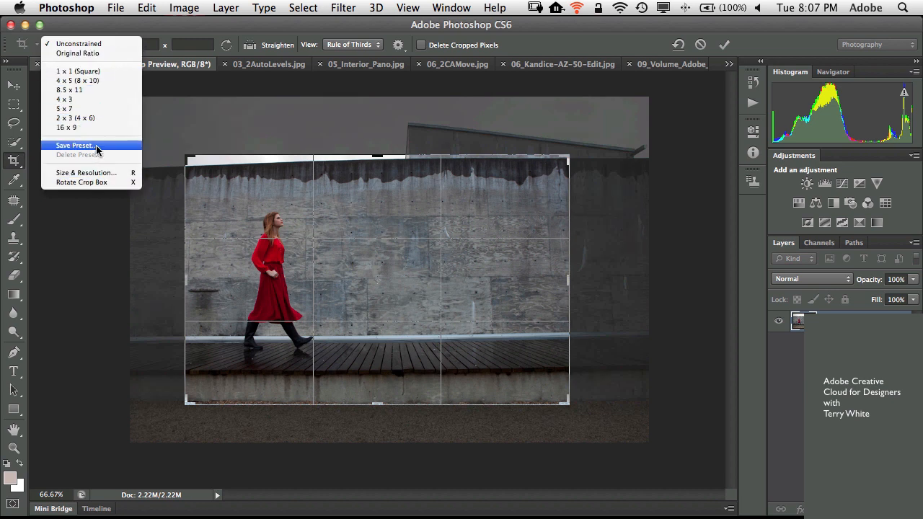
left_click(94, 194)
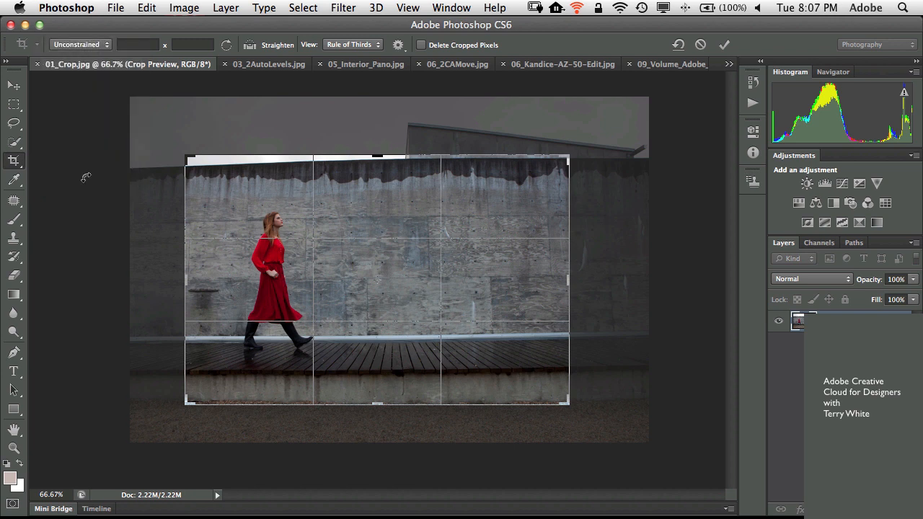
left_click_drag(186, 155, 193, 175)
left_click_drag(364, 232, 336, 230)
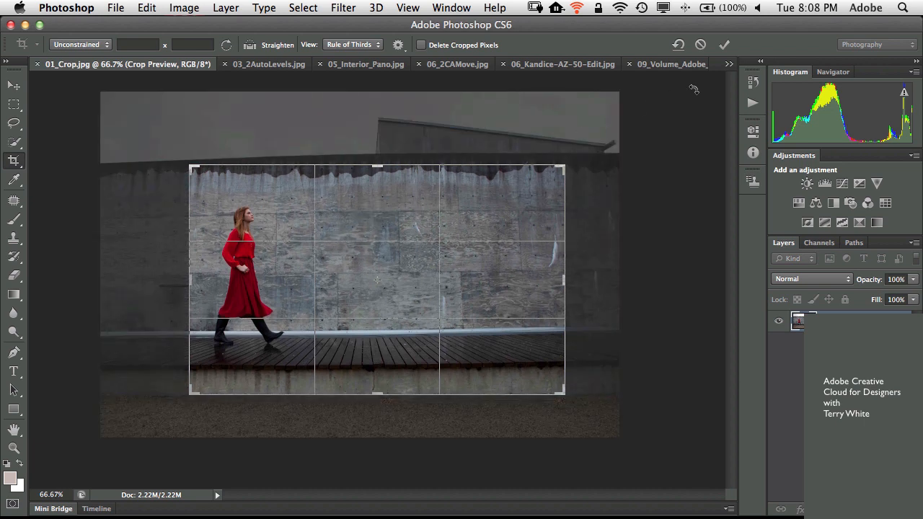
left_click(723, 46)
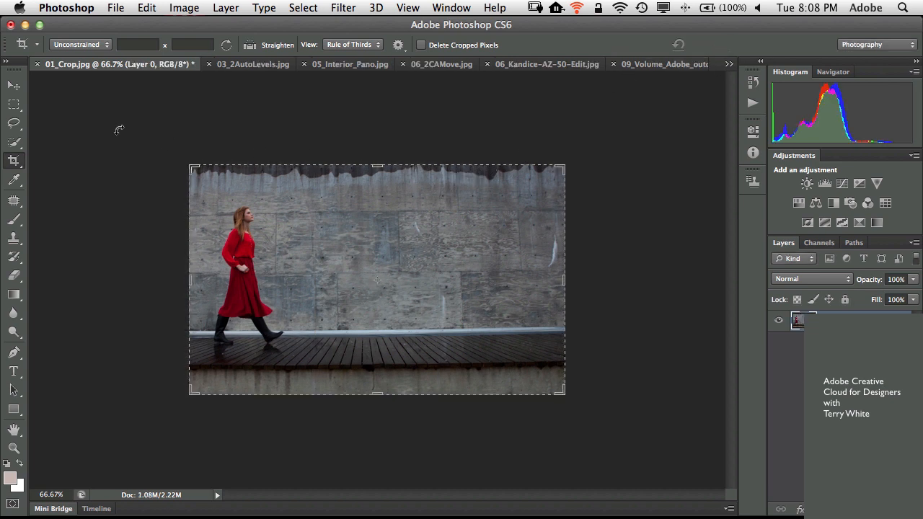
left_click(14, 85)
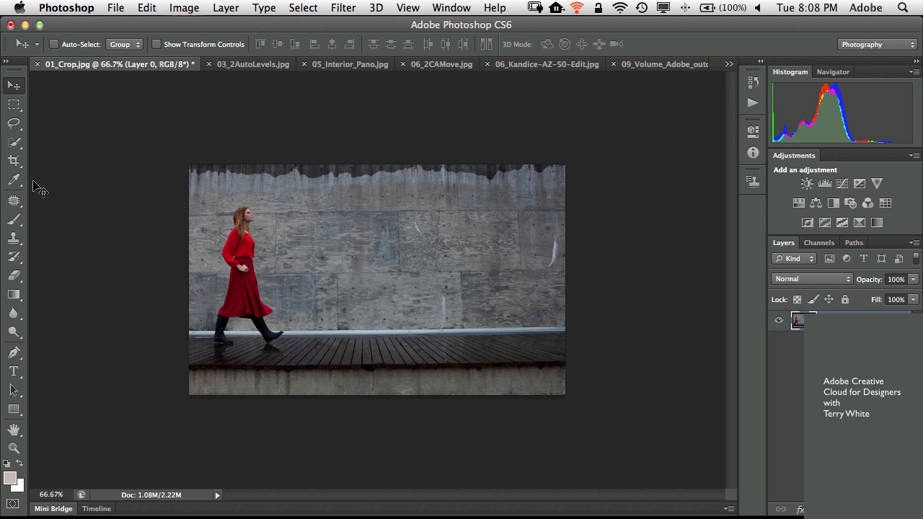
Extend the crop of 01_Crop.jpg upward to bring back part of the sky and the roof above the wall
left_click(13, 161)
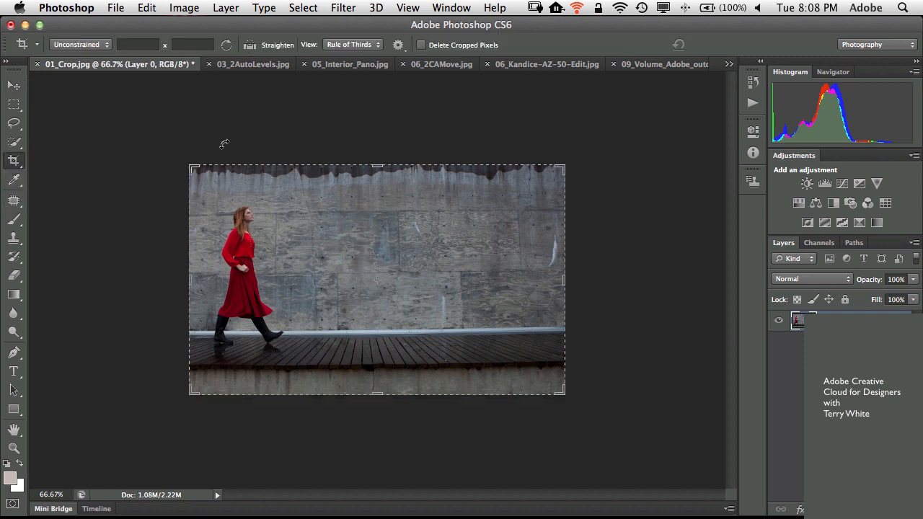
left_click_drag(374, 167, 376, 140)
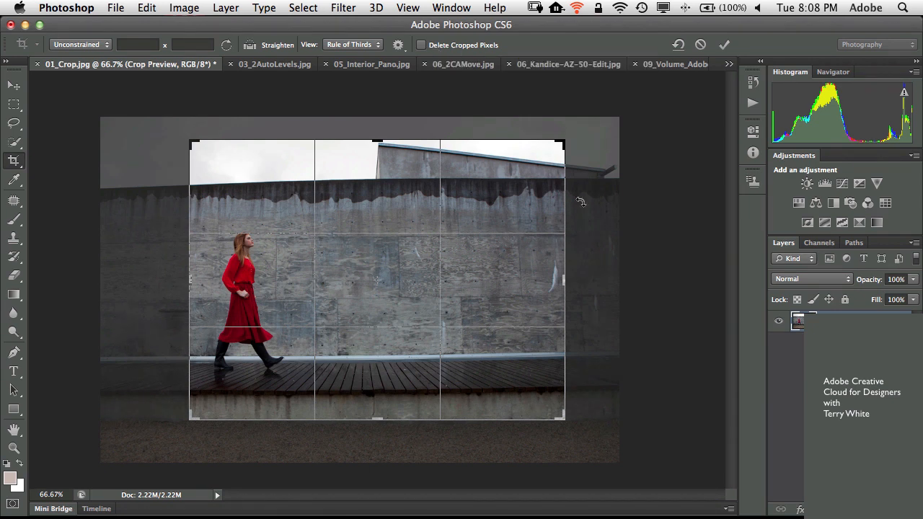
left_click(724, 44)
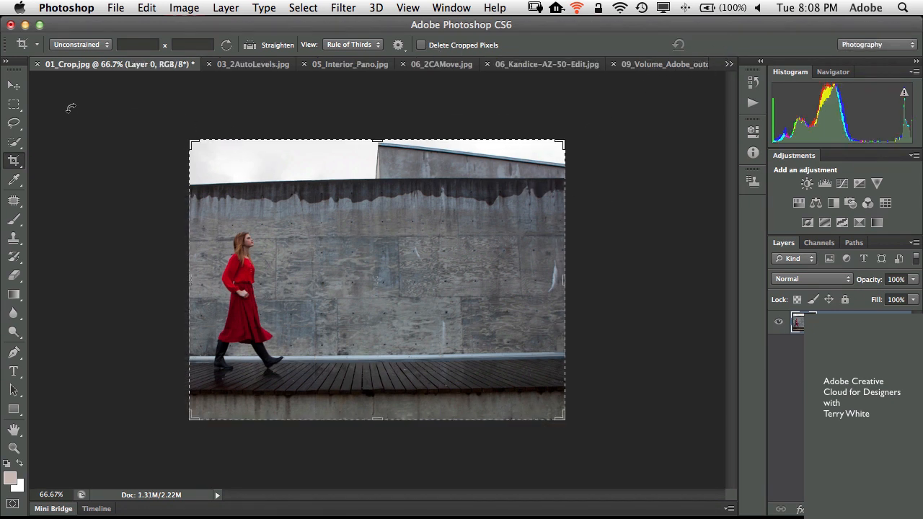
left_click(15, 86)
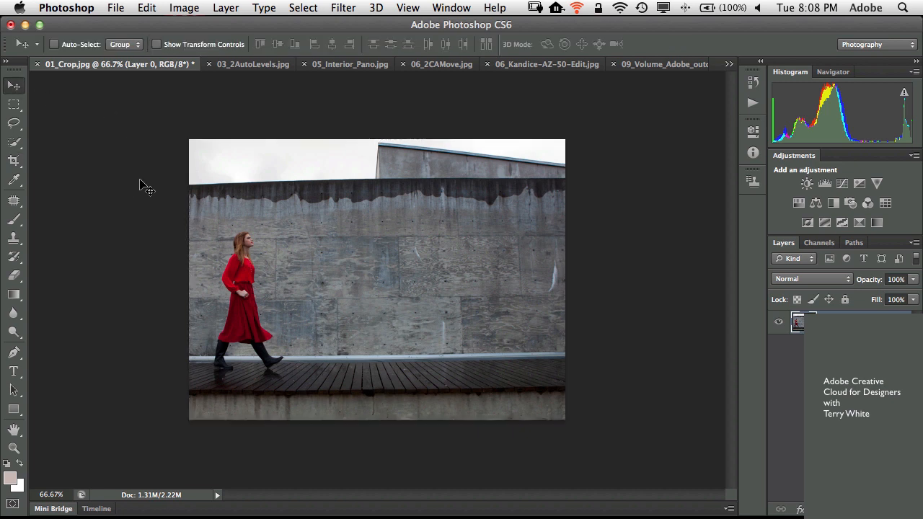
Apply an automatic Levels adjustment to the portrait in 03_2AutoLevels.jpg
left_click(245, 66)
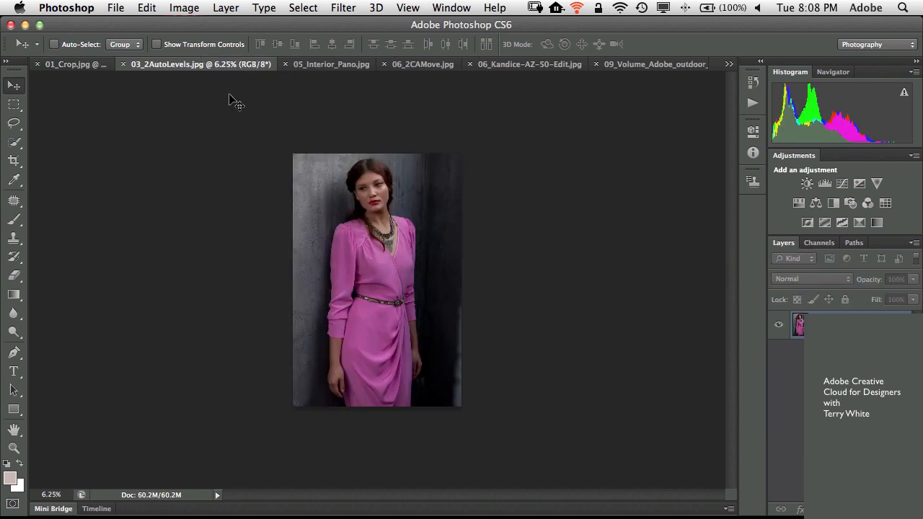
key("super+equal")
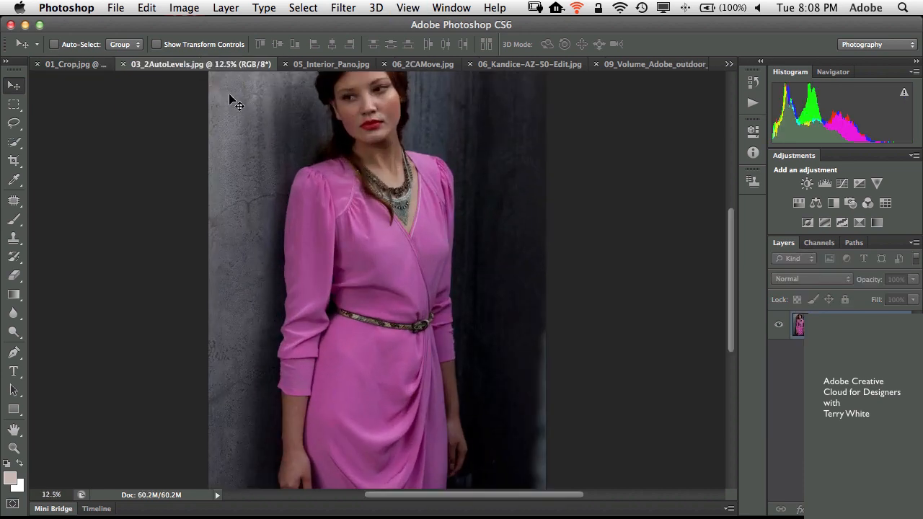
left_click_drag(414, 184, 395, 232)
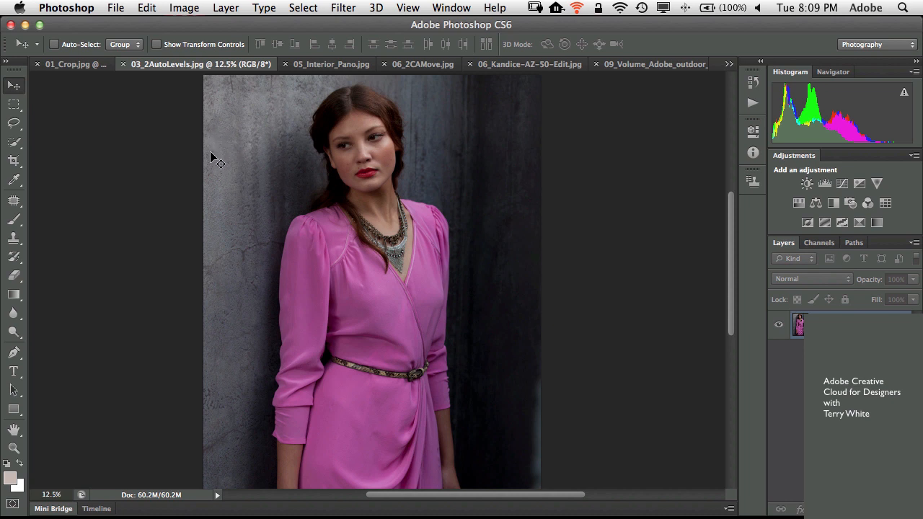
left_click(183, 8)
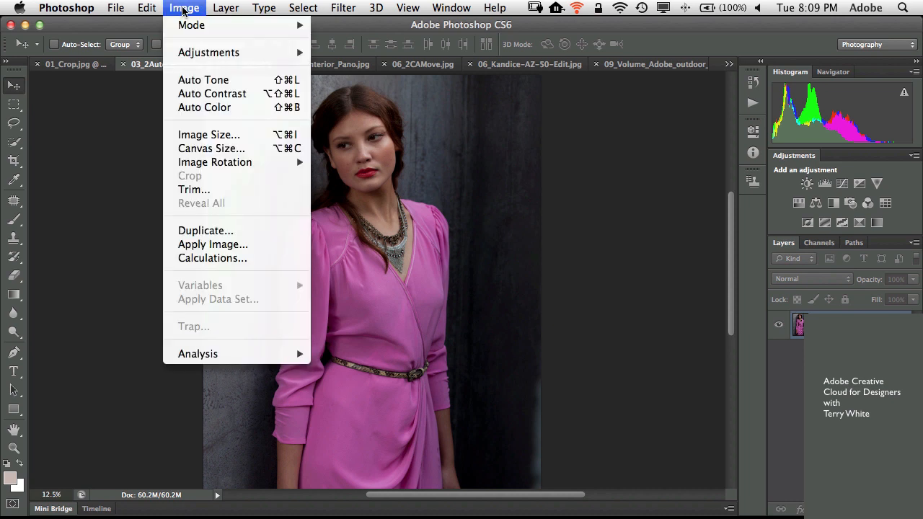
mouse_move(196, 53)
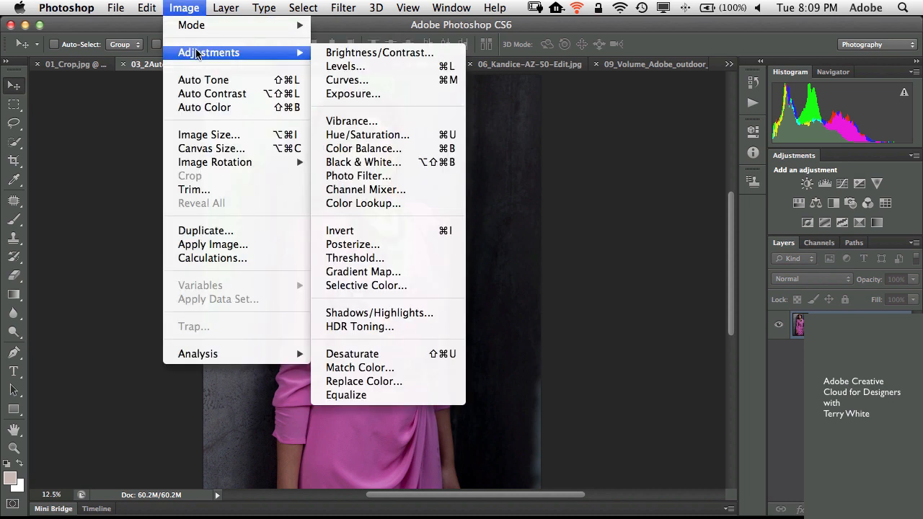
left_click(357, 66)
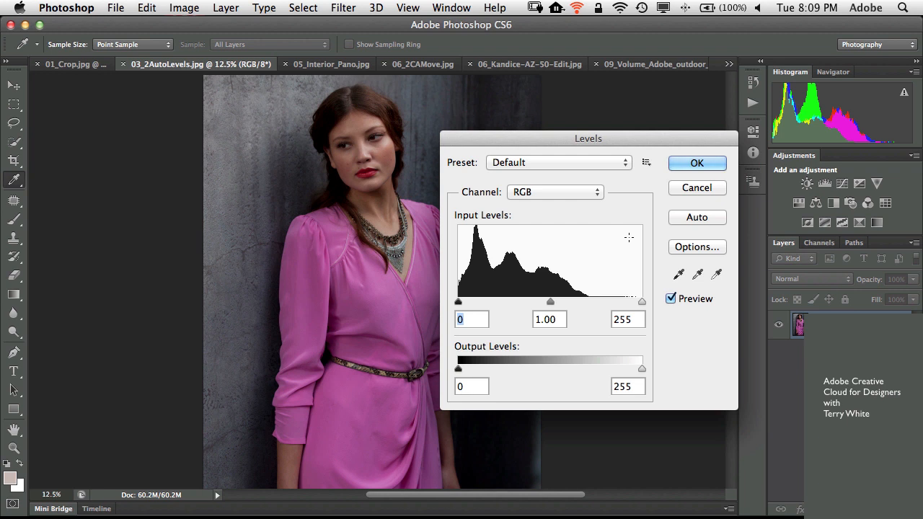
left_click(675, 219)
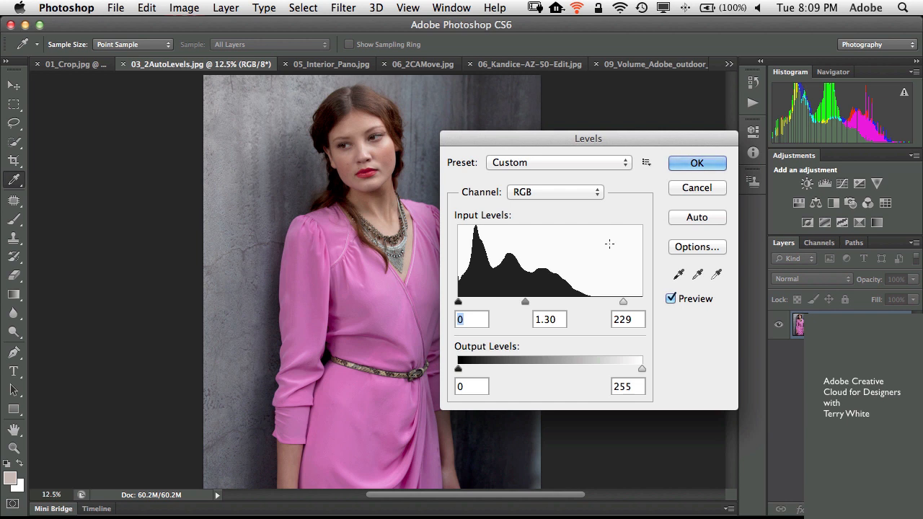
left_click(687, 167)
key("v")
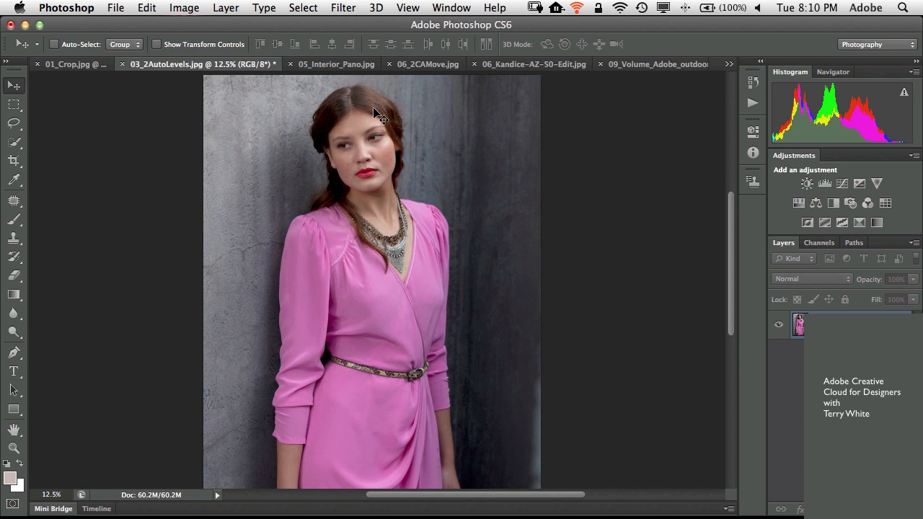
In 05_Interior_Pano.jpg, use Adaptive Wide Angle to straighten the upper window beam and the floor line beneath the windows with two horizontal constraints
left_click(319, 68)
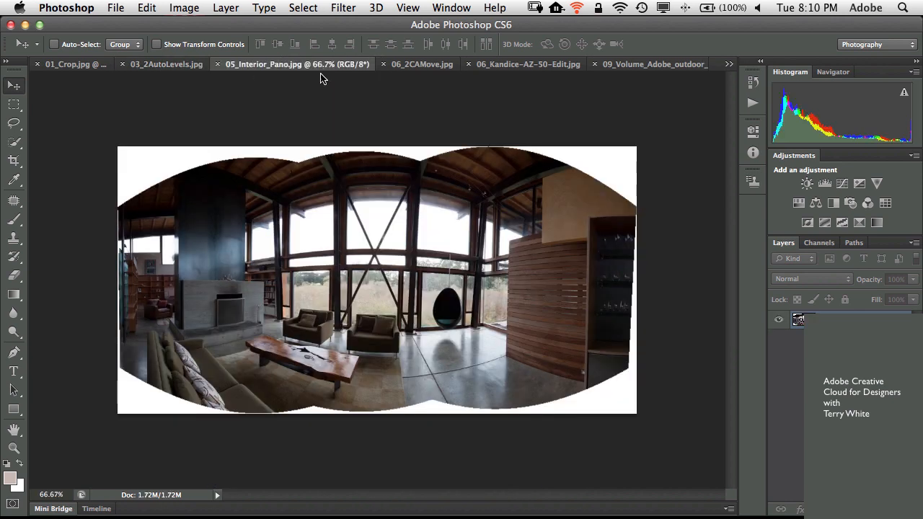
key("super+1")
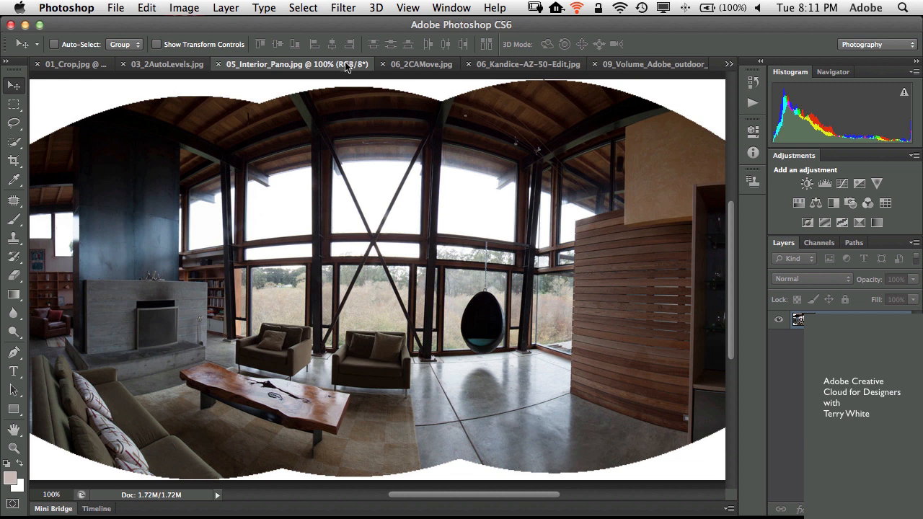
left_click(343, 9)
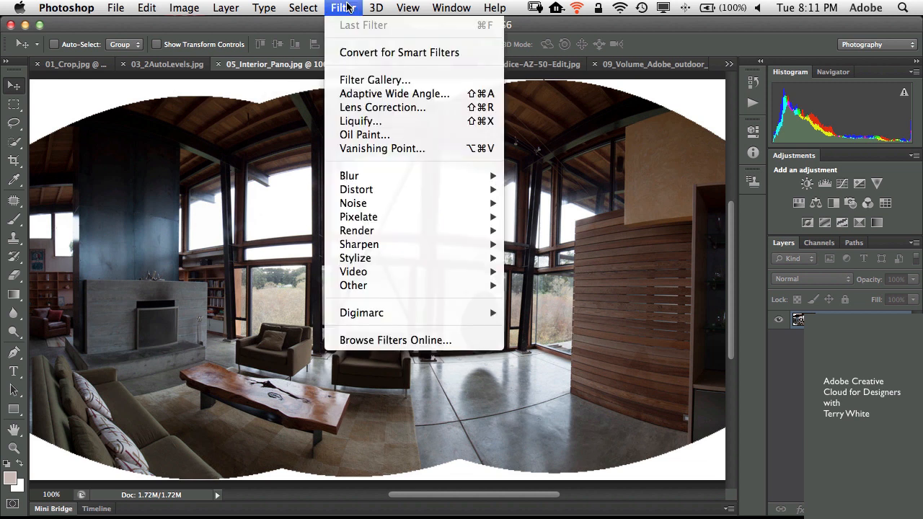
left_click(412, 95)
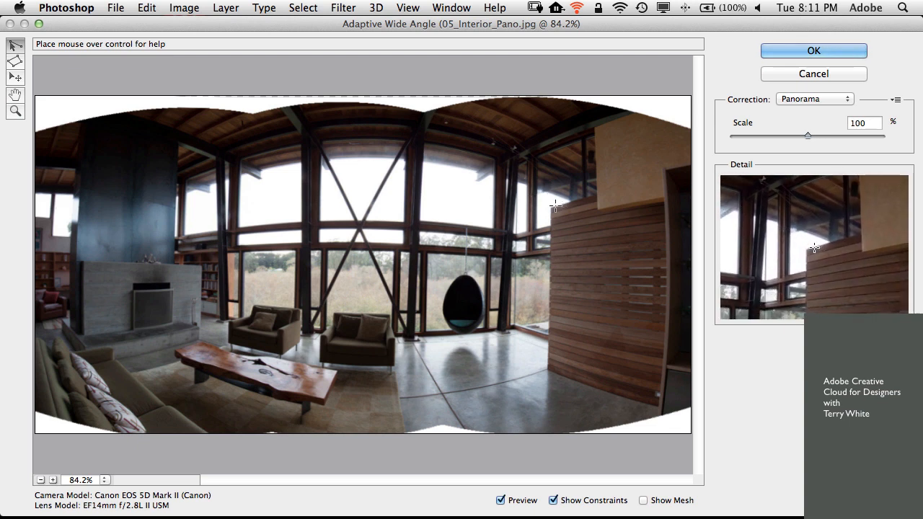
left_click(174, 199)
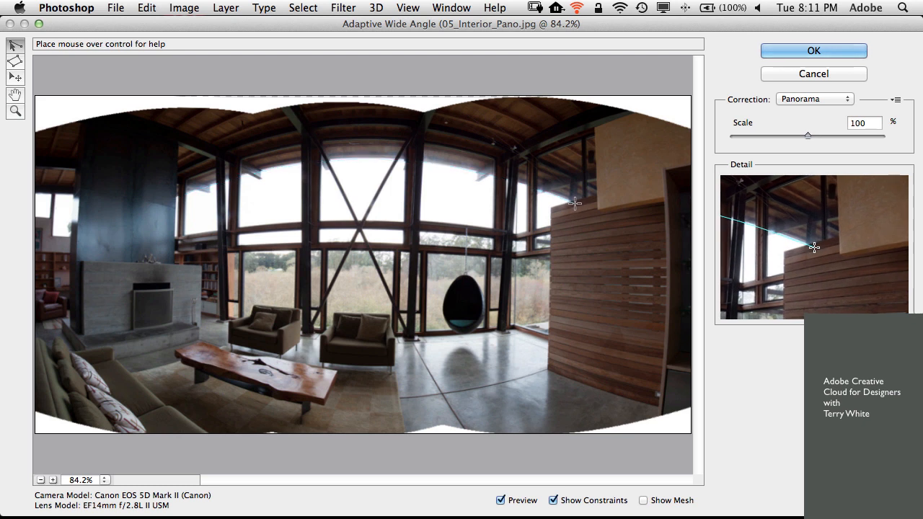
left_click(574, 204)
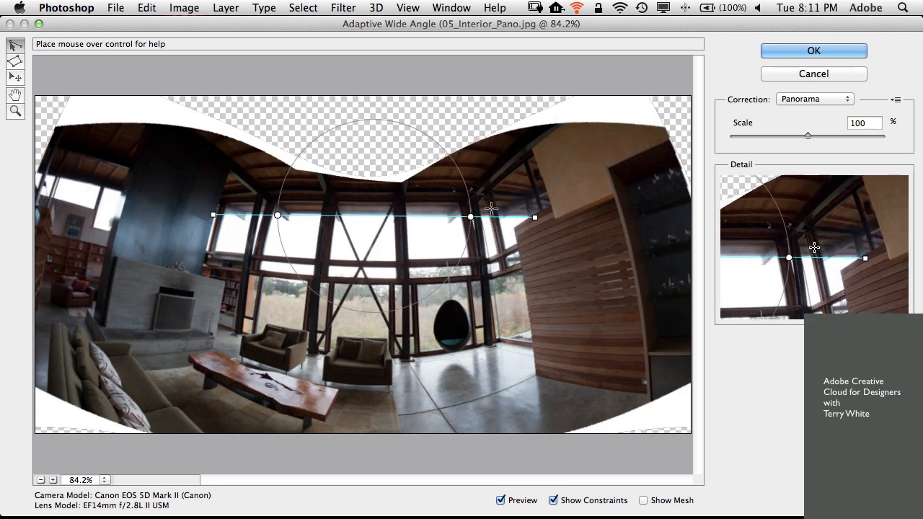
left_click(220, 325)
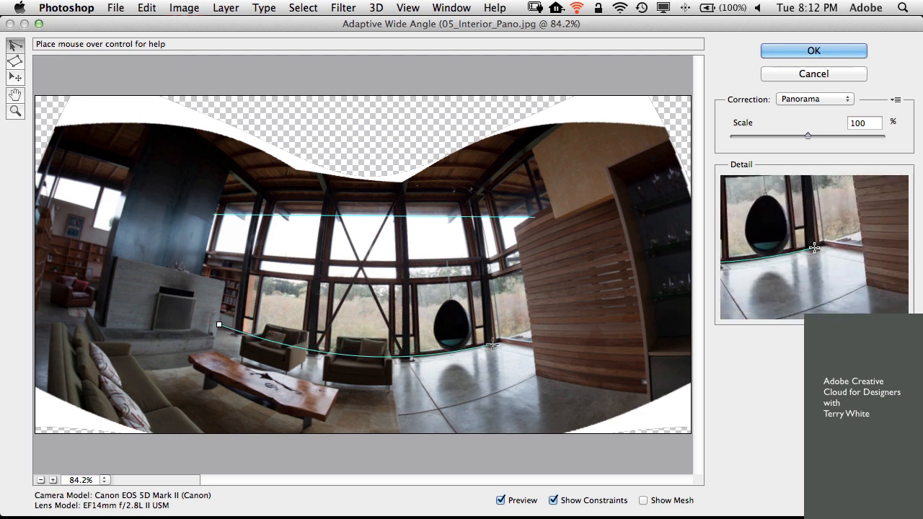
left_click(531, 331)
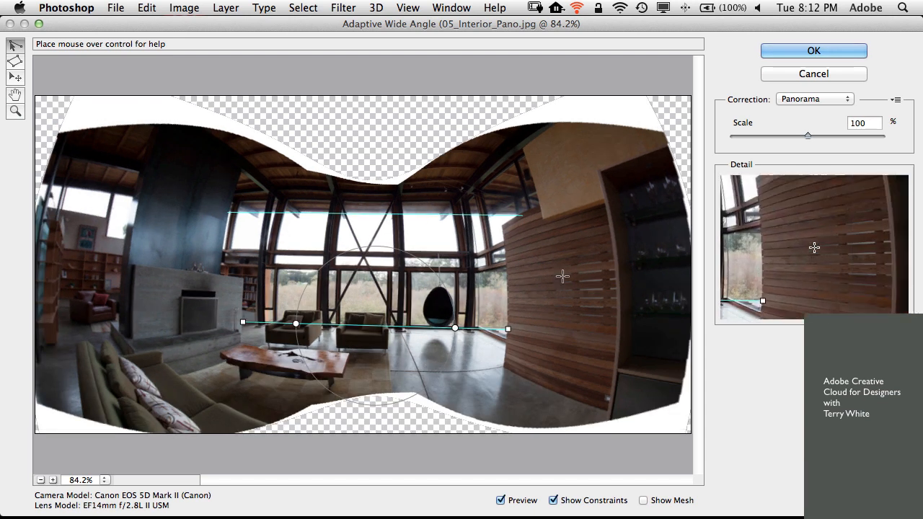
Add vertical constraints along the shelving's edge, the window-side edge of the wooden wall and the fireplace's edge
left_click(582, 128)
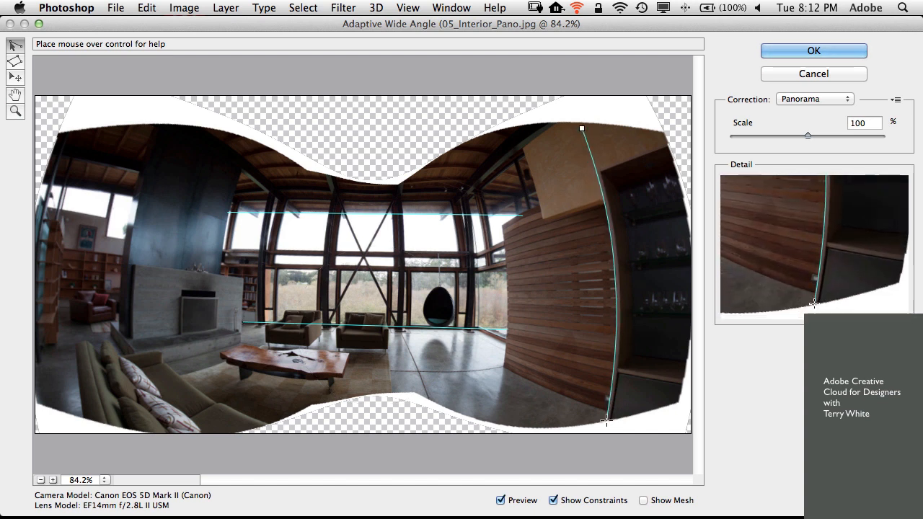
left_click(607, 420)
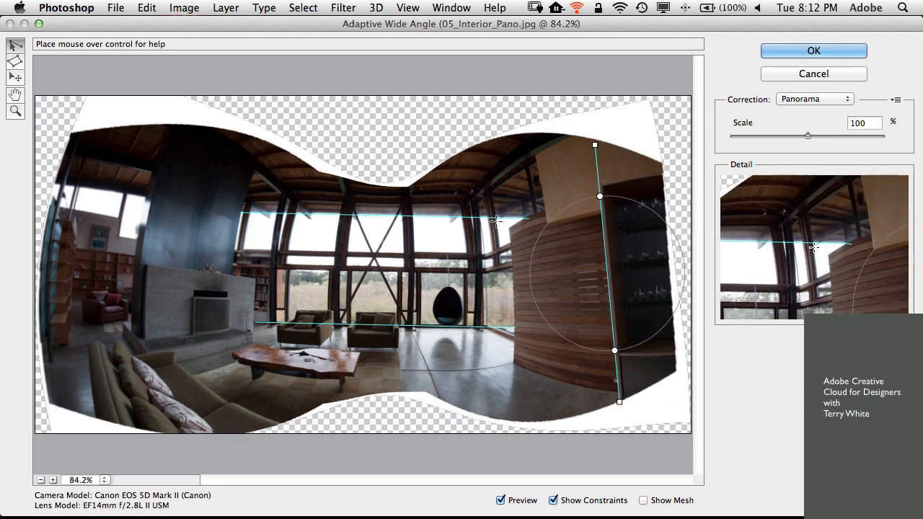
left_click(500, 192)
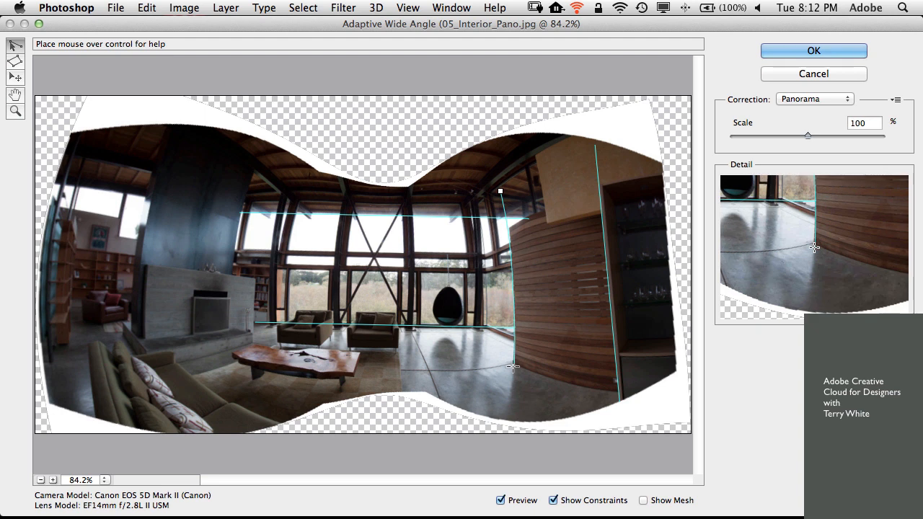
left_click(516, 364)
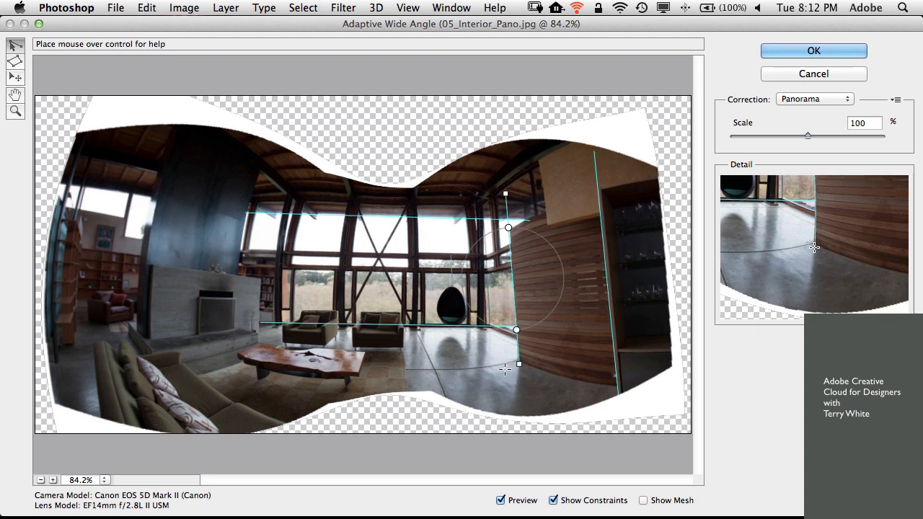
left_click(264, 168)
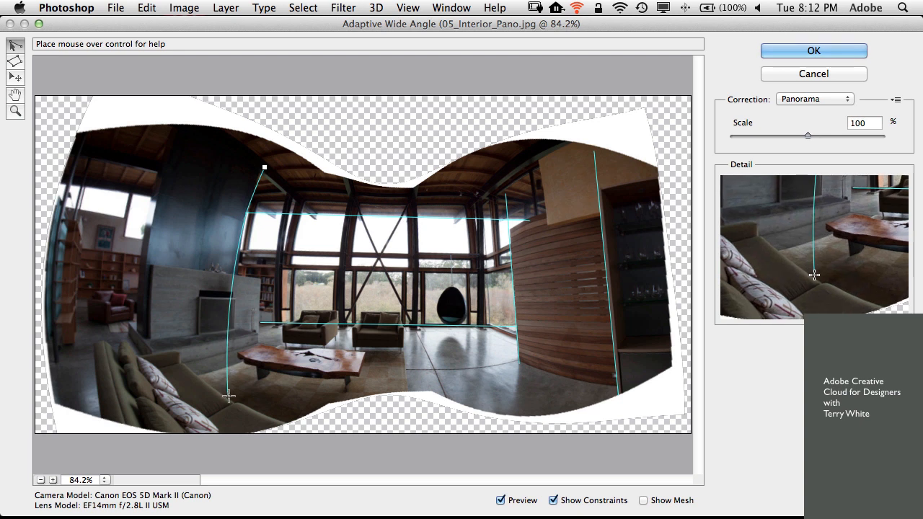
left_click(223, 398)
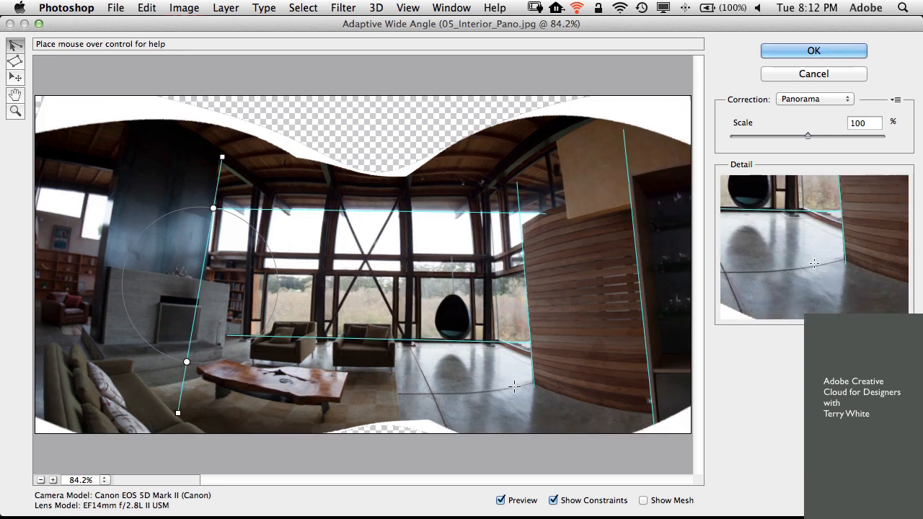
Add constraints along the floor joint beside the wooden wall and the post left of the cross-braced window, and apply the filter
left_click(528, 382)
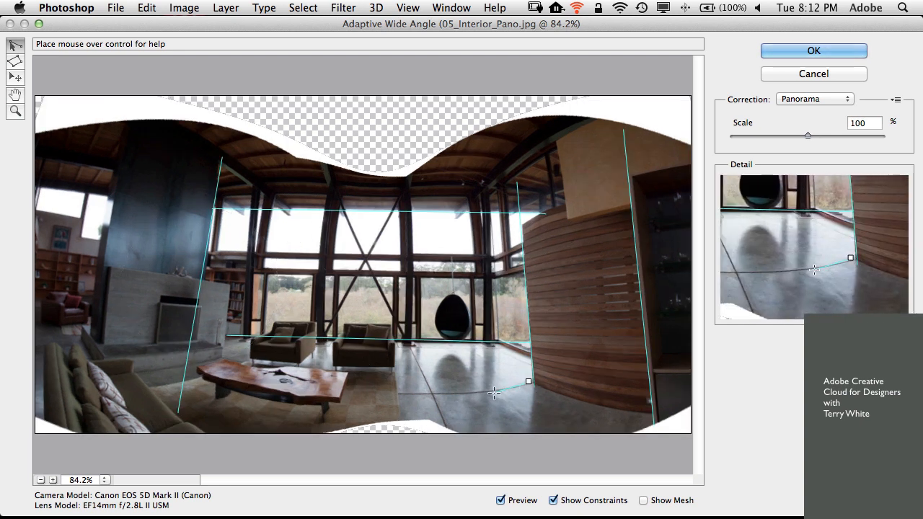
left_click(408, 393)
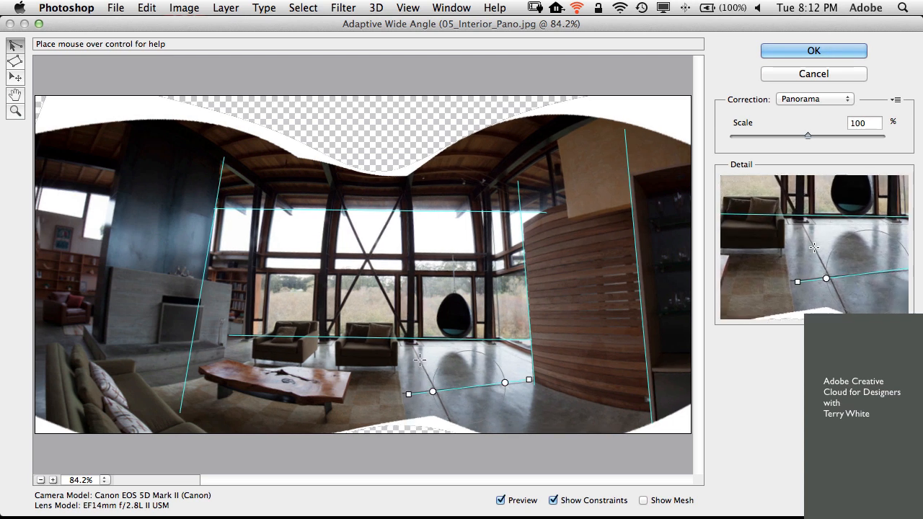
left_click(328, 186)
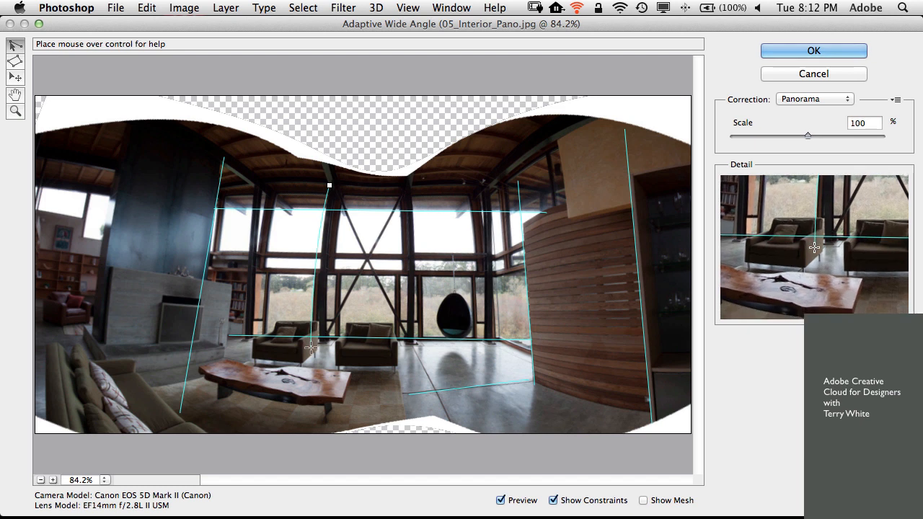
left_click(310, 336)
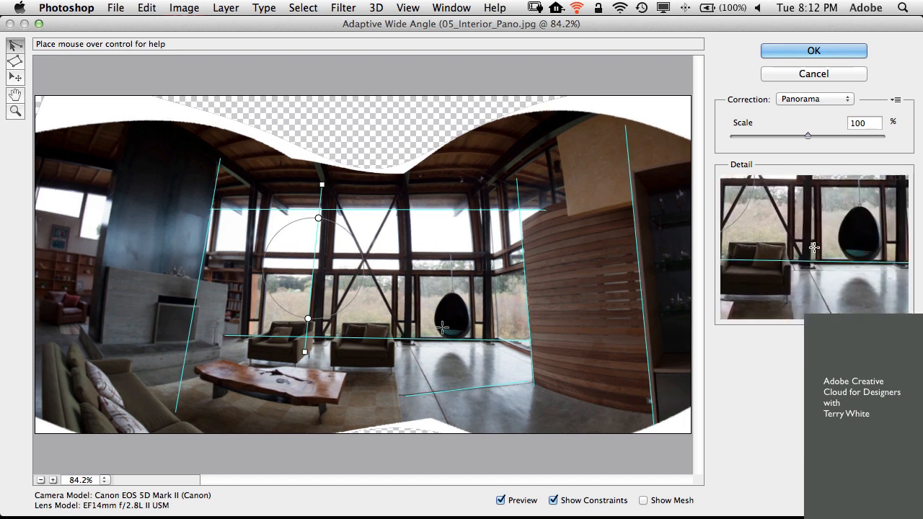
left_click(776, 56)
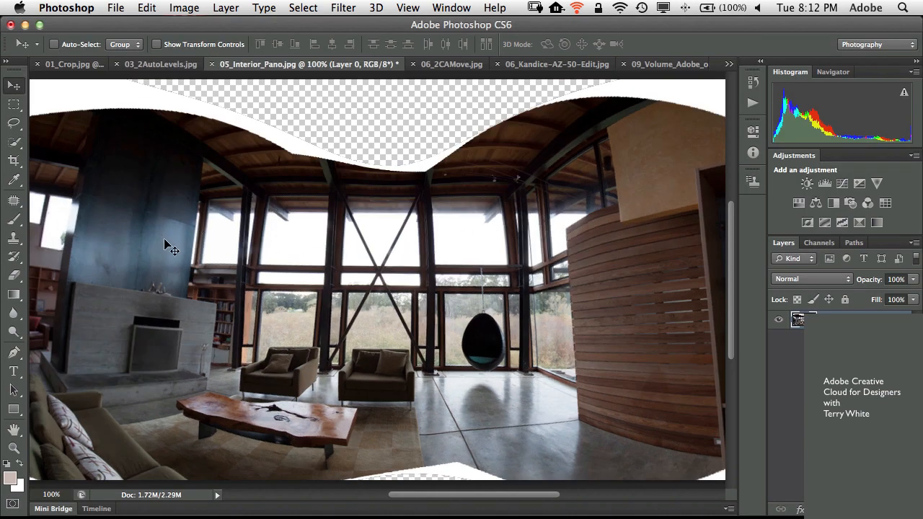
Crop 05_Interior_Pano.jpg to a rectangle that cuts off the transparent areas and white curved edges around the room
key("c")
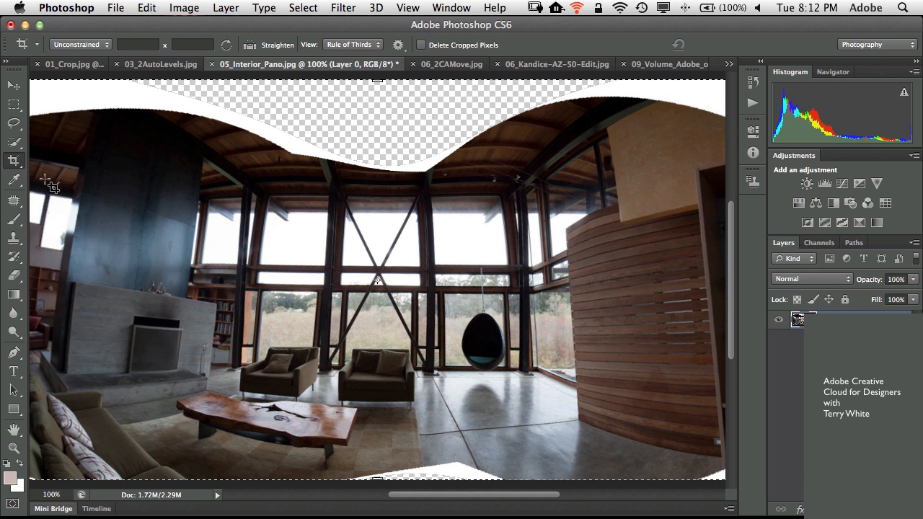
left_click_drag(49, 182, 721, 465)
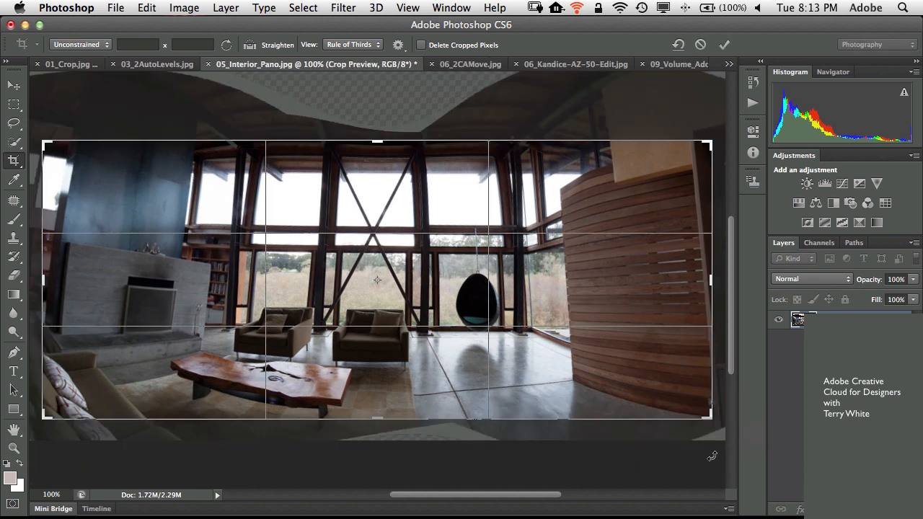
left_click(723, 46)
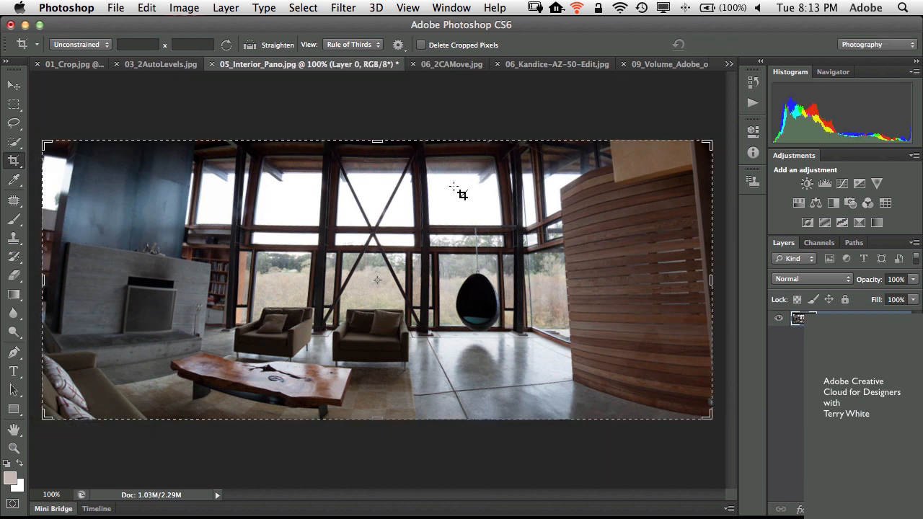
key("v")
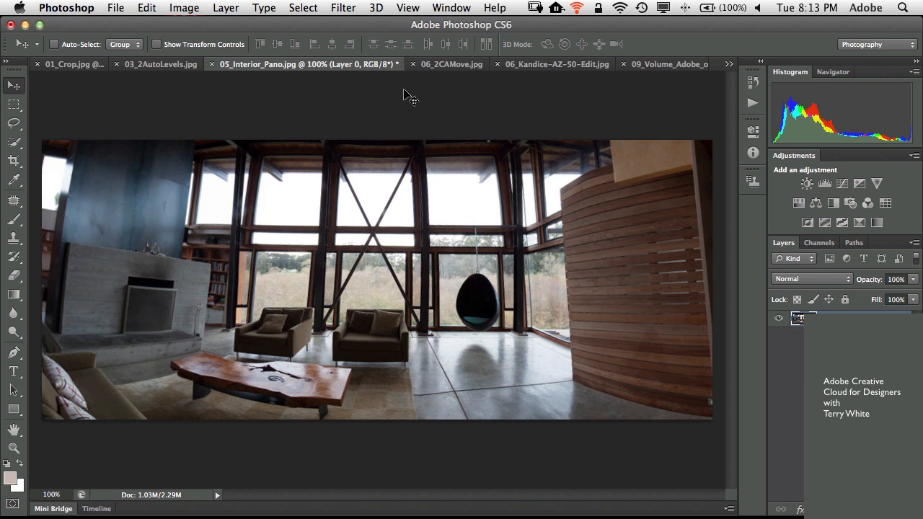
In 06_2CAMove.jpg, outline the reflector panel in the lower right corner of the photo with the Patch tool
left_click(433, 65)
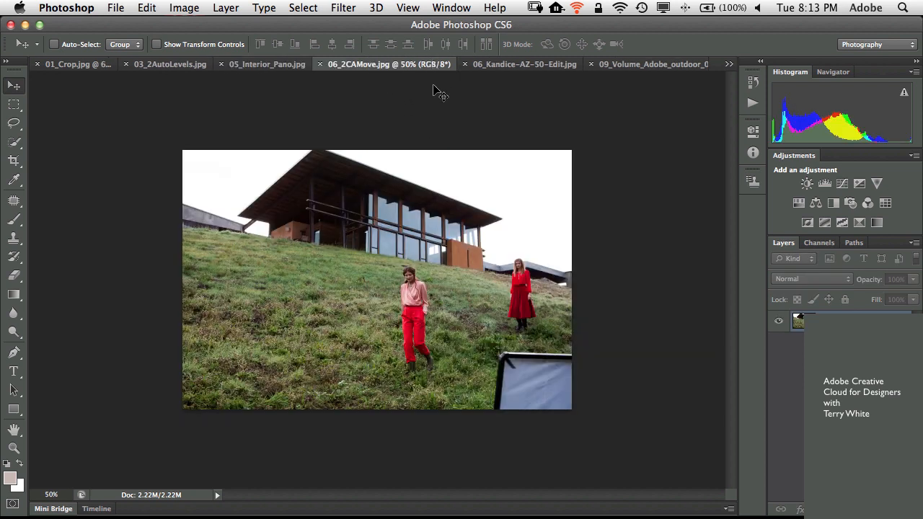
key("super+plus")
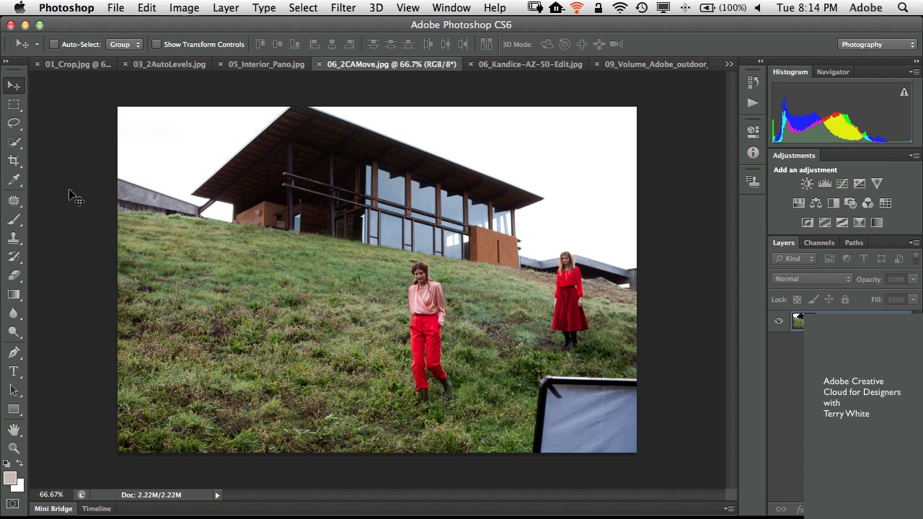
left_click(13, 202)
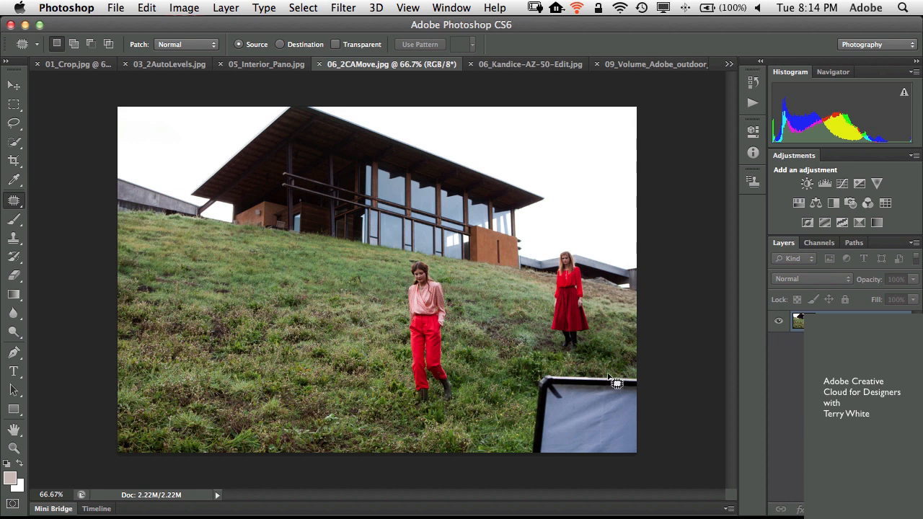
mouse_move(607, 375)
left_mouse_down()
mouse_move(551, 376)
mouse_move(526, 424)
mouse_move(524, 458)
mouse_move(652, 473)
mouse_move(660, 410)
mouse_move(640, 376)
mouse_move(610, 395)
left_mouse_up()
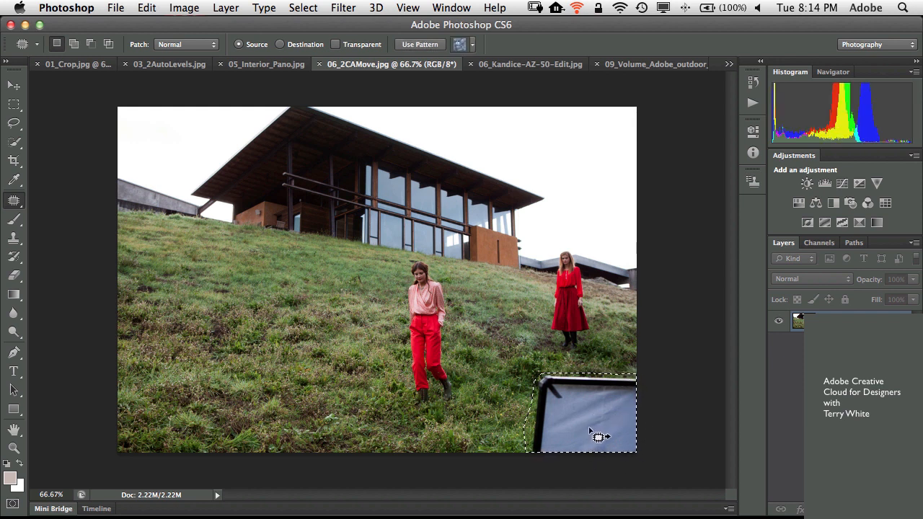
Try patching the outlined reflector in Normal mode with grass from the slope to its left, and undo the patch
left_click_drag(584, 423, 344, 426)
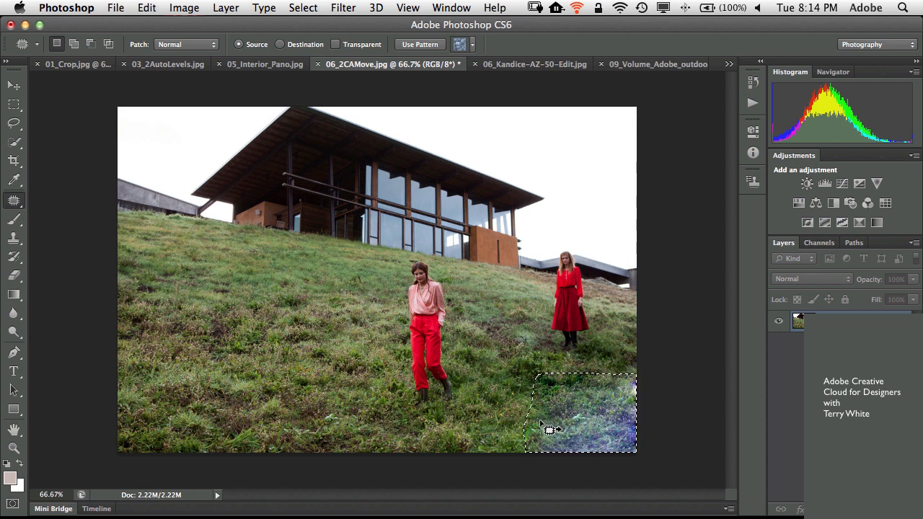
key("super+z")
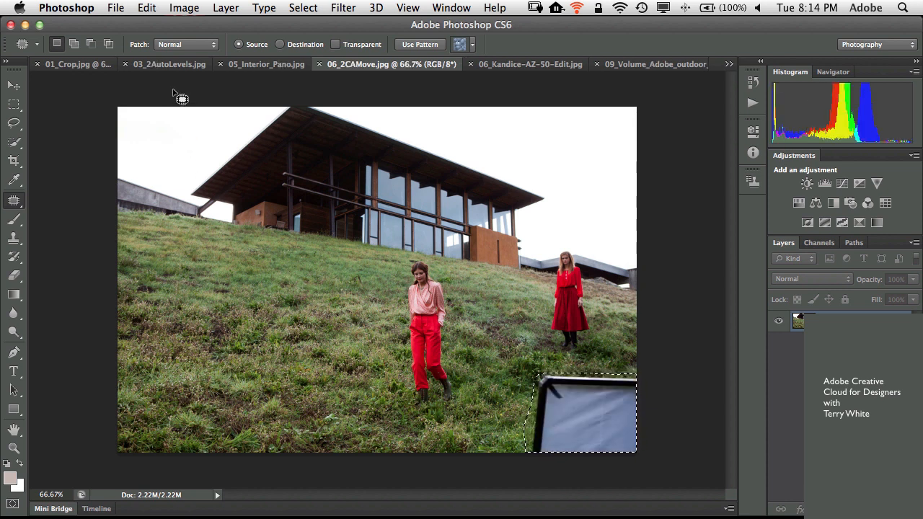
Patch the outlined reflector in Content-Aware mode with grass from the slope to its left, and clear the selection
left_click(173, 46)
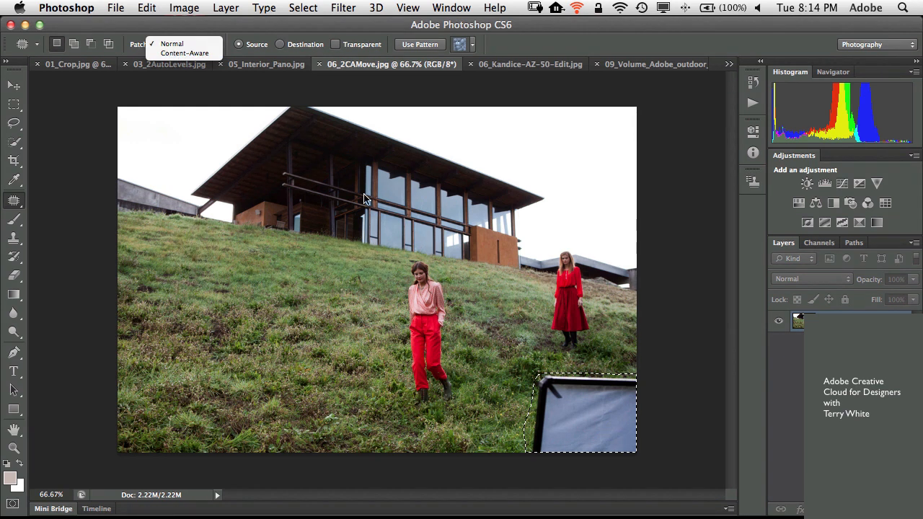
left_click(189, 53)
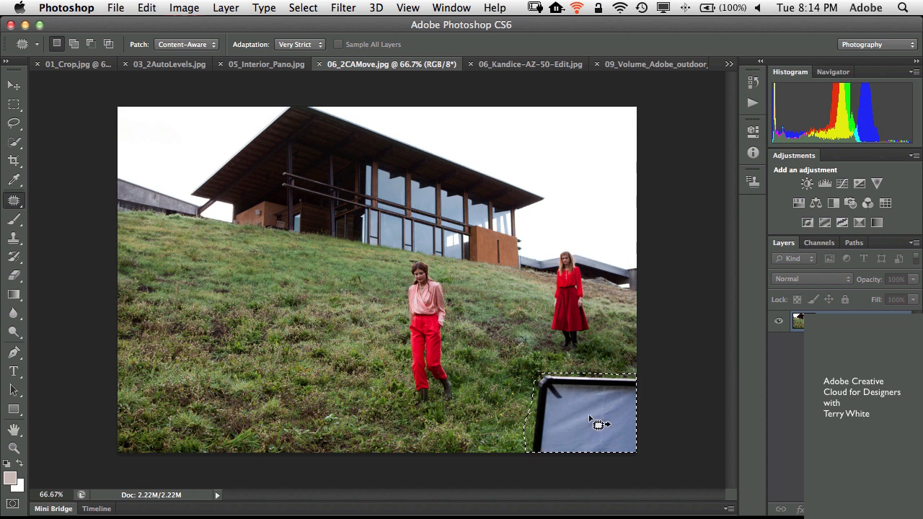
left_click_drag(588, 418, 364, 411)
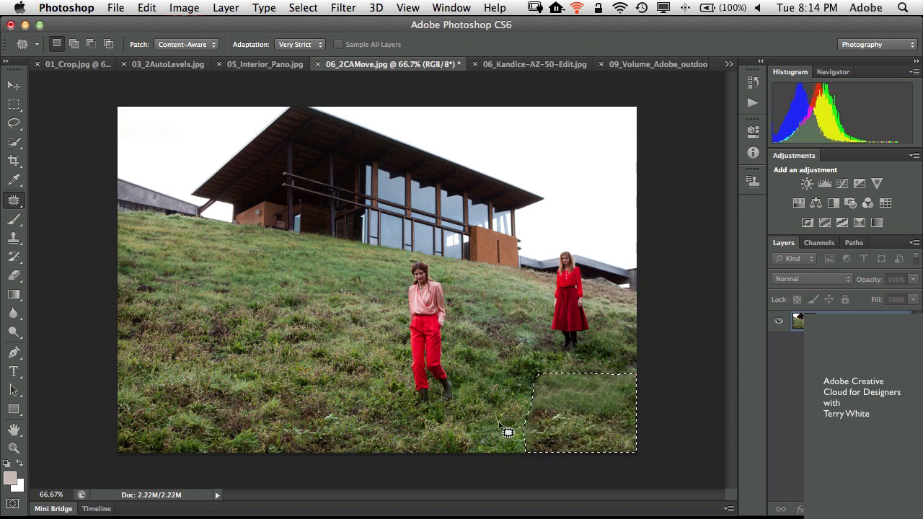
key("super+d")
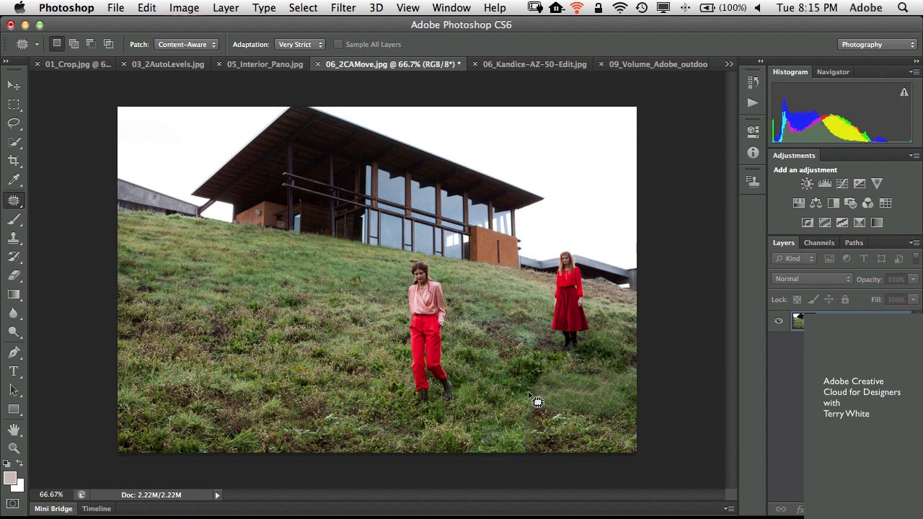
Set the patch mode to Normal and blend the patched grass by patching its visible seams and blurry areas with nearby grass
left_click(192, 46)
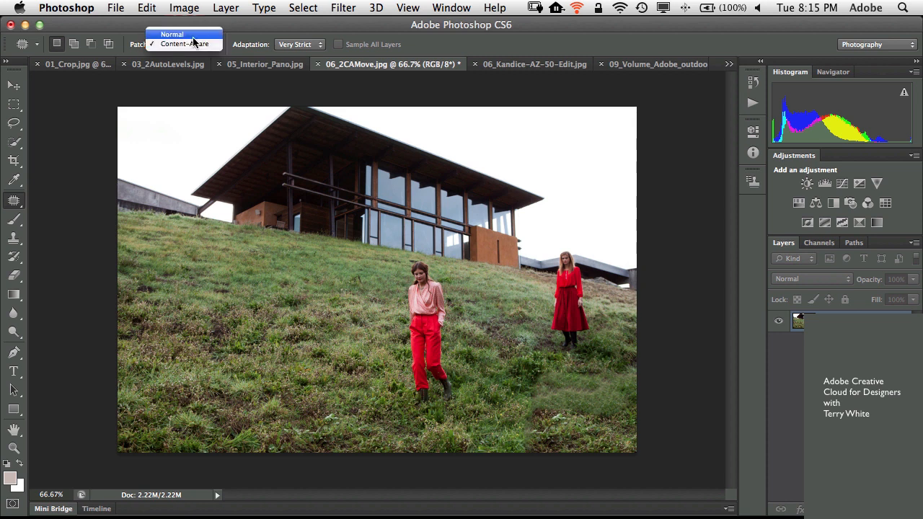
left_click(177, 33)
mouse_move(541, 368)
left_mouse_down()
mouse_move(520, 400)
mouse_move(528, 420)
mouse_move(546, 416)
mouse_move(567, 385)
mouse_move(556, 373)
mouse_move(529, 383)
mouse_move(523, 353)
left_mouse_up()
key("super+d")
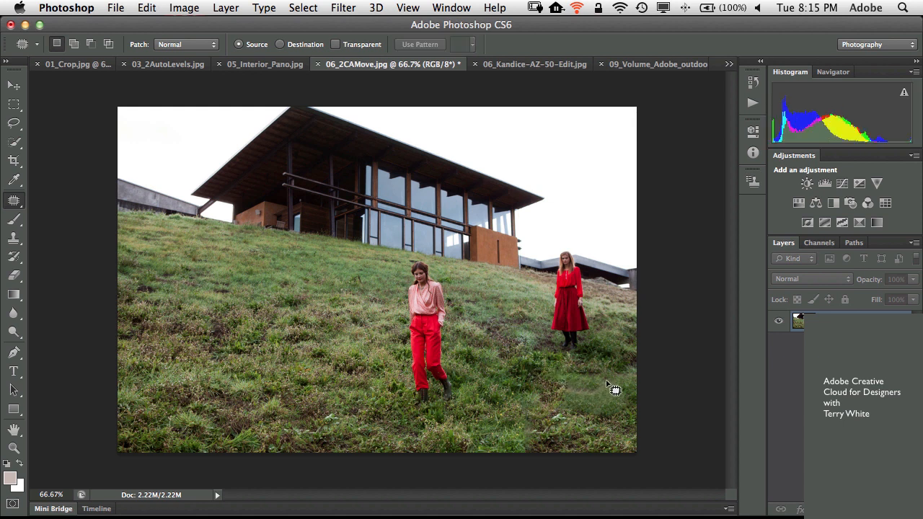
mouse_move(609, 374)
left_mouse_down()
mouse_move(573, 372)
mouse_move(550, 394)
mouse_move(586, 411)
left_mouse_up()
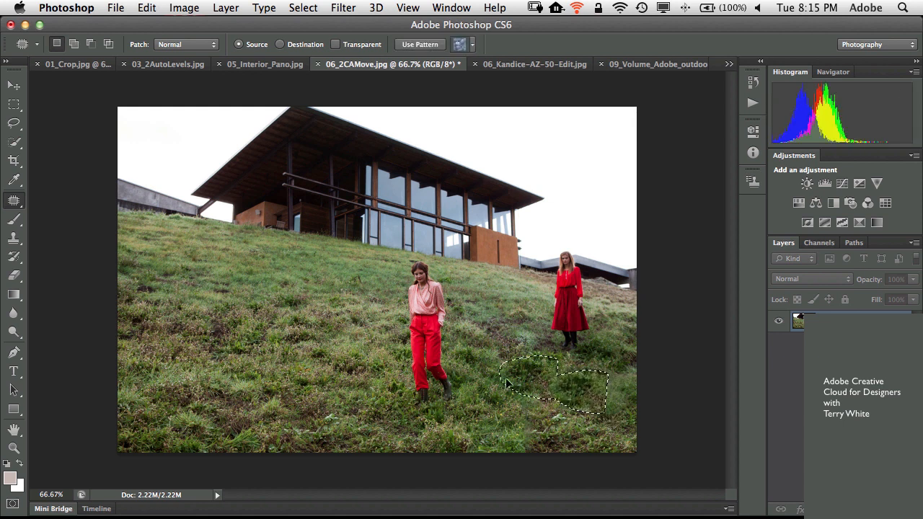
key("super+d")
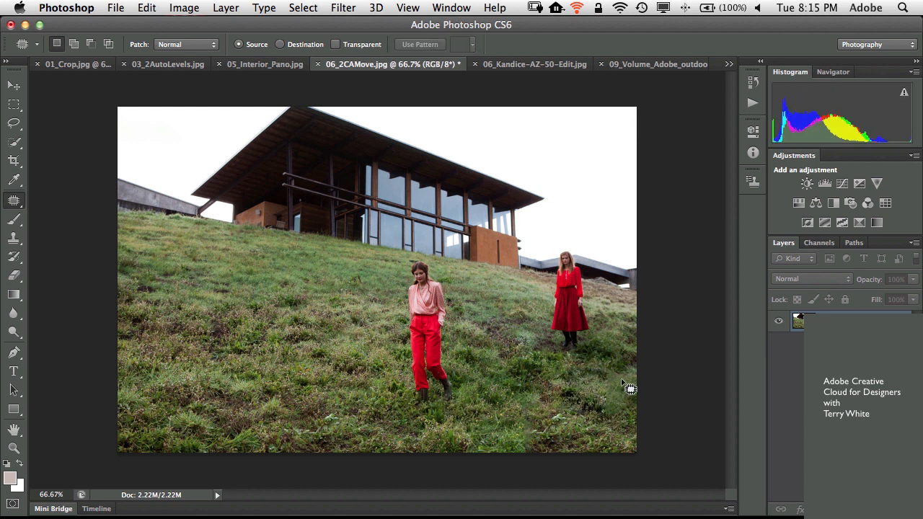
mouse_move(628, 387)
left_mouse_down()
mouse_move(603, 365)
mouse_move(588, 409)
mouse_move(616, 427)
mouse_move(640, 421)
mouse_move(646, 384)
mouse_move(566, 394)
mouse_move(407, 378)
left_mouse_up()
key("super+d")
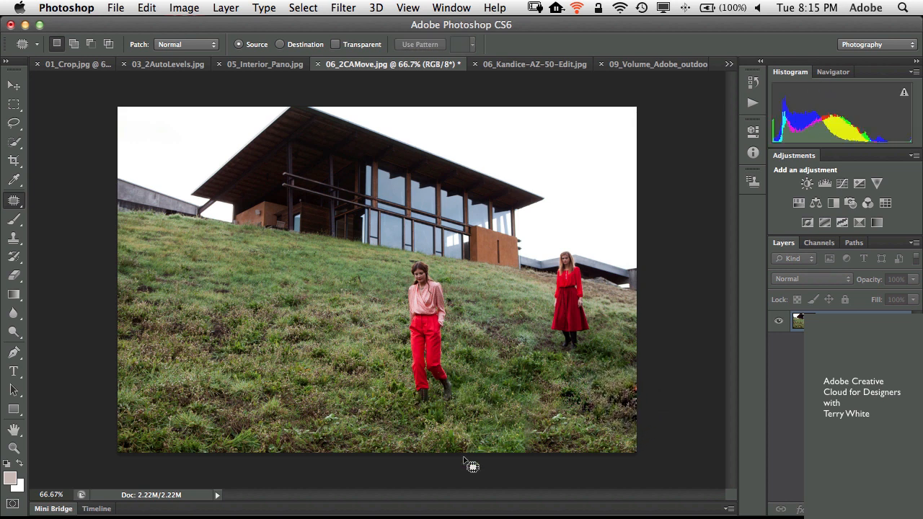
mouse_move(514, 416)
left_mouse_down()
mouse_move(522, 444)
mouse_move(542, 442)
mouse_move(495, 429)
mouse_move(518, 436)
left_mouse_up()
key("super+d")
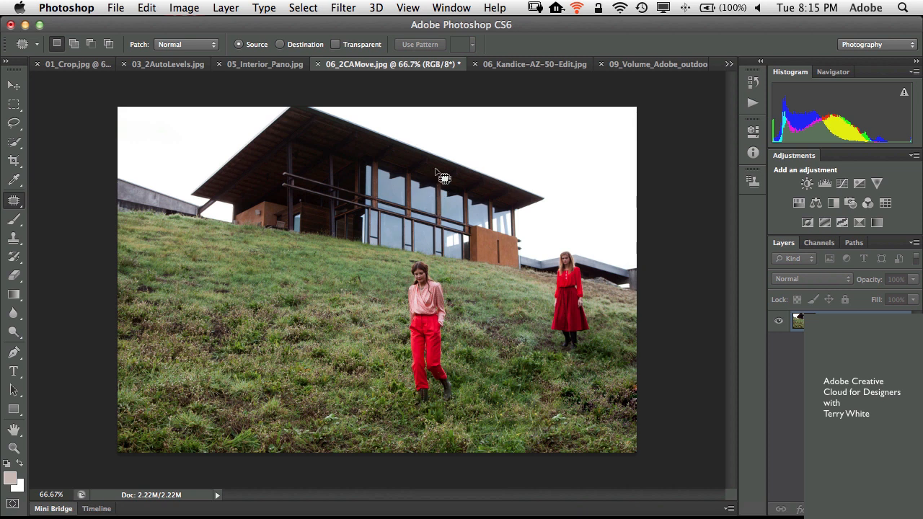
Switch to the open photo of the woman in the long dress standing on the red canyon rock
left_click(508, 66)
key("super+equal")
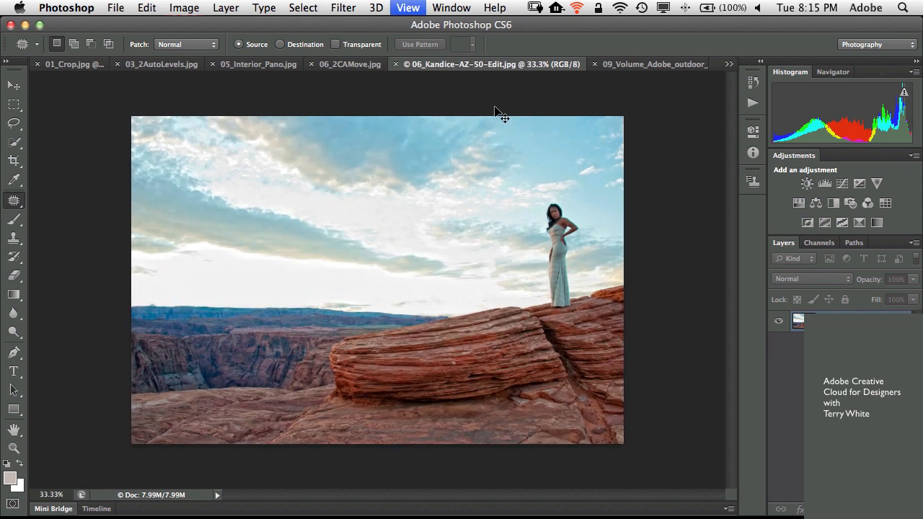
key("super+equal")
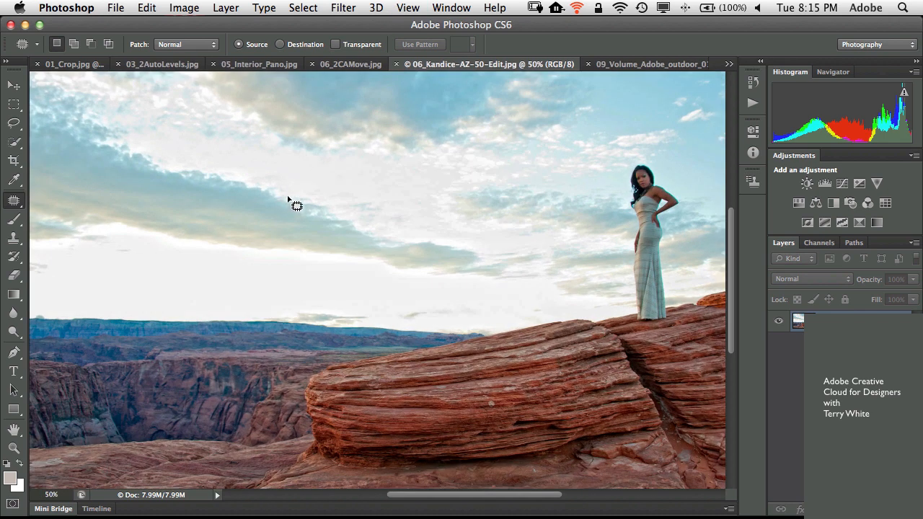
In Adobe Bridge, close the slide preview and preview _TLW6481.jpg from the Photoshop CS6 TW folder at full screen
mouse_move(350, 514)
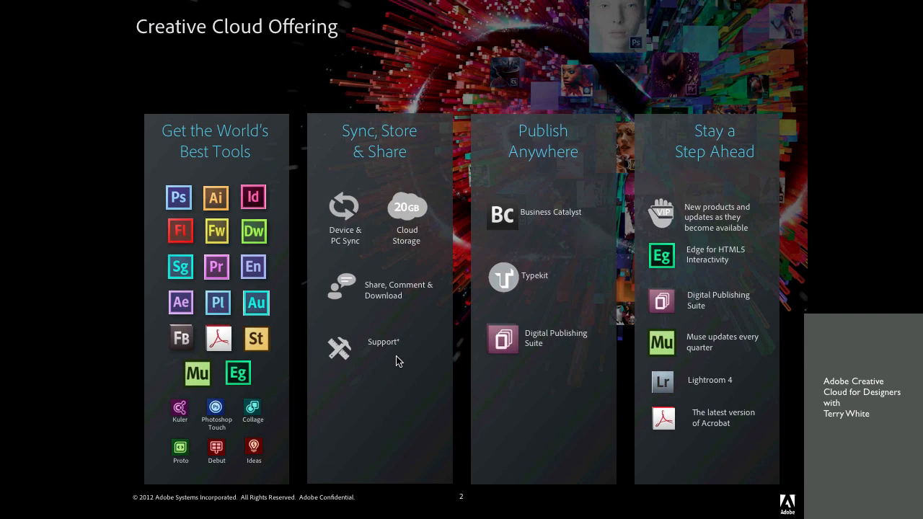
key("space")
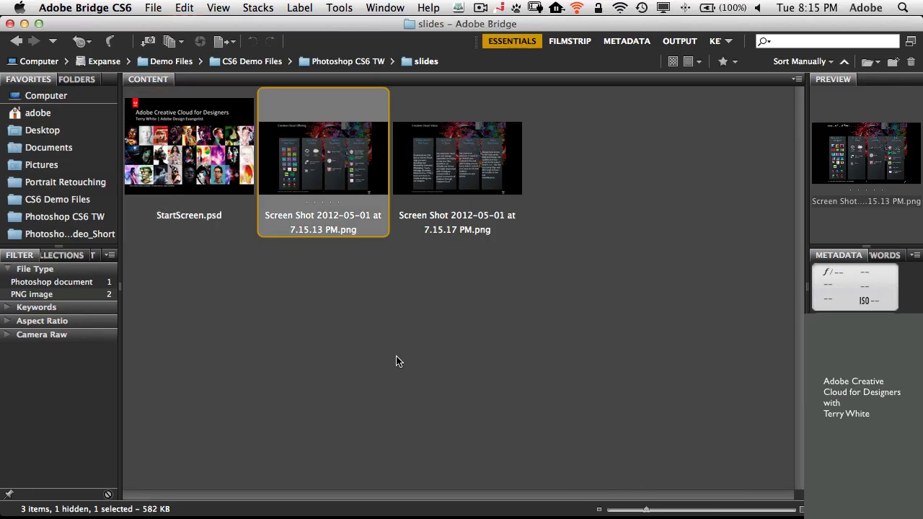
left_click(65, 216)
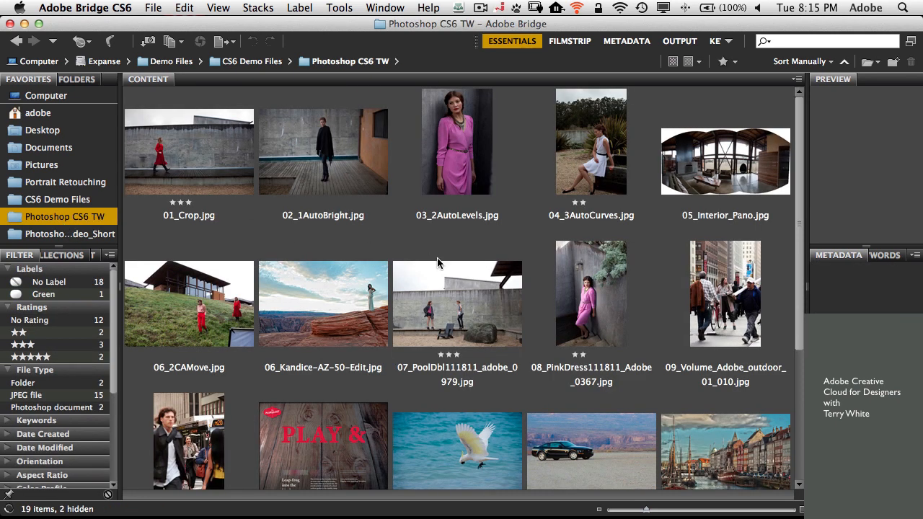
scroll(589, 375, "down", 5)
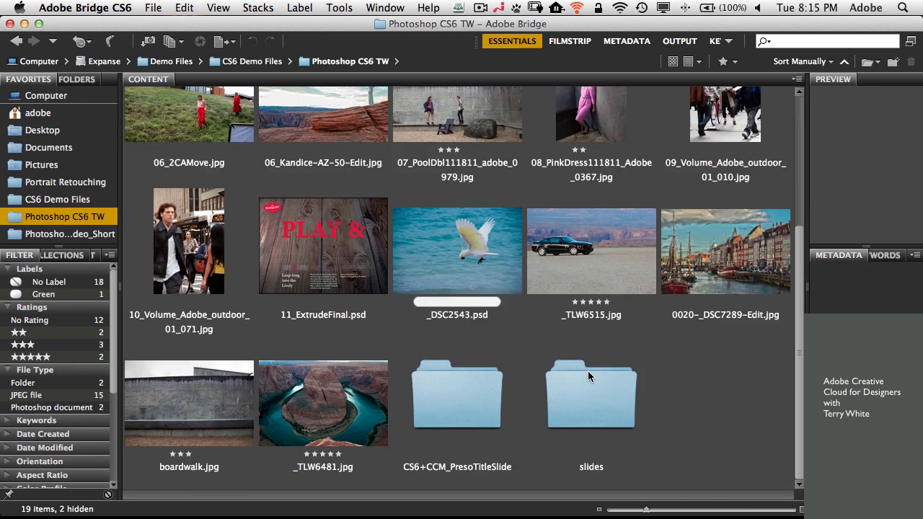
left_click(368, 403)
key("space")
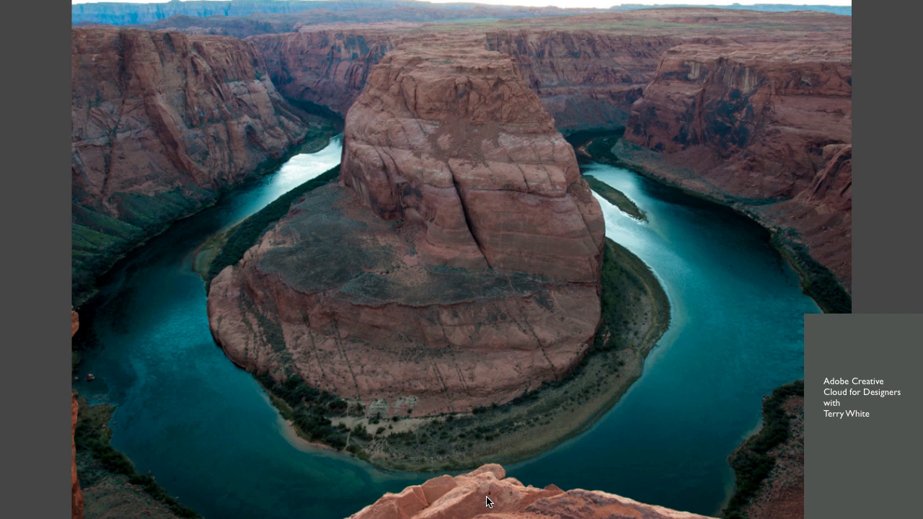
key("space")
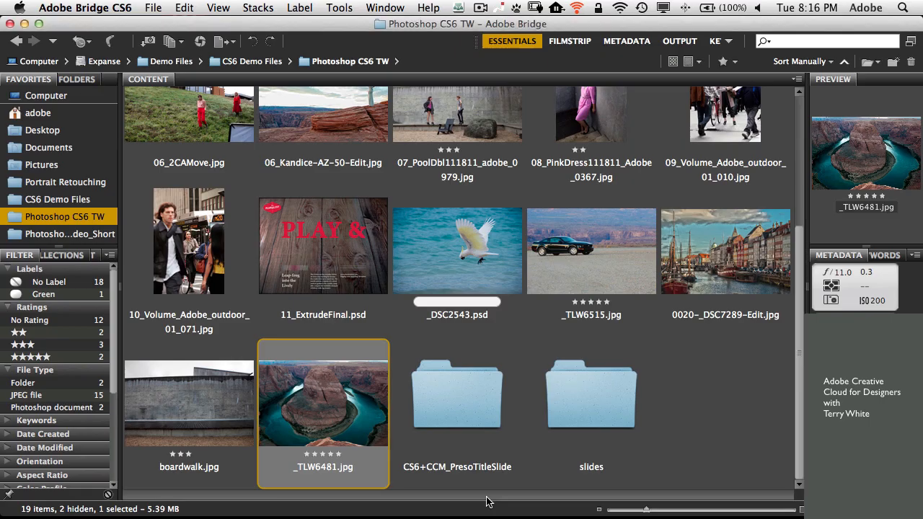
Return to the canyon photo in Photoshop and select the whole woman in the long dress with the Quick Selection tool
key("ctrl+Right")
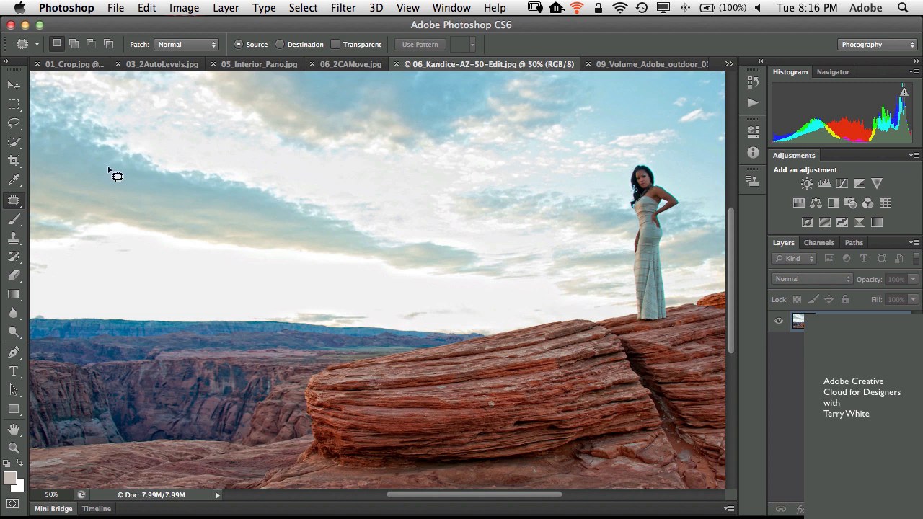
left_click(14, 143)
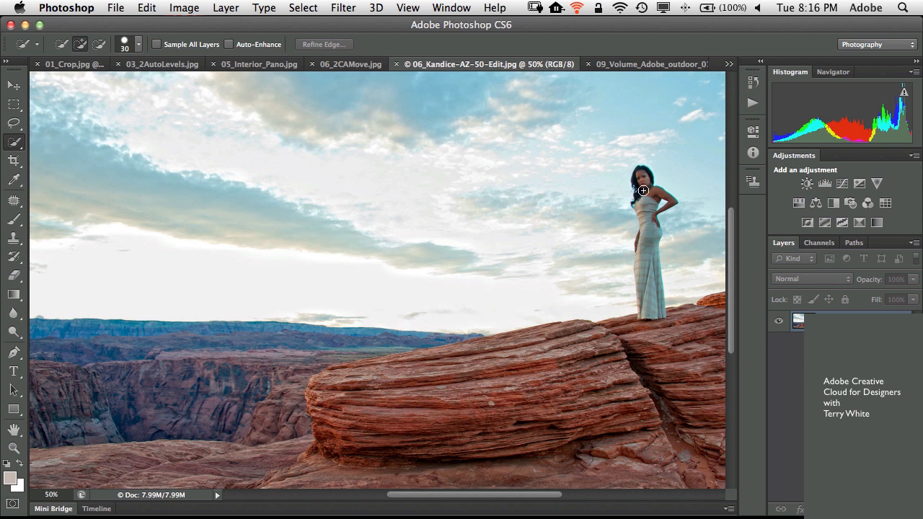
mouse_move(643, 190)
left_mouse_down()
mouse_move(637, 174)
mouse_move(649, 232)
mouse_move(639, 295)
left_mouse_up()
left_click(659, 208)
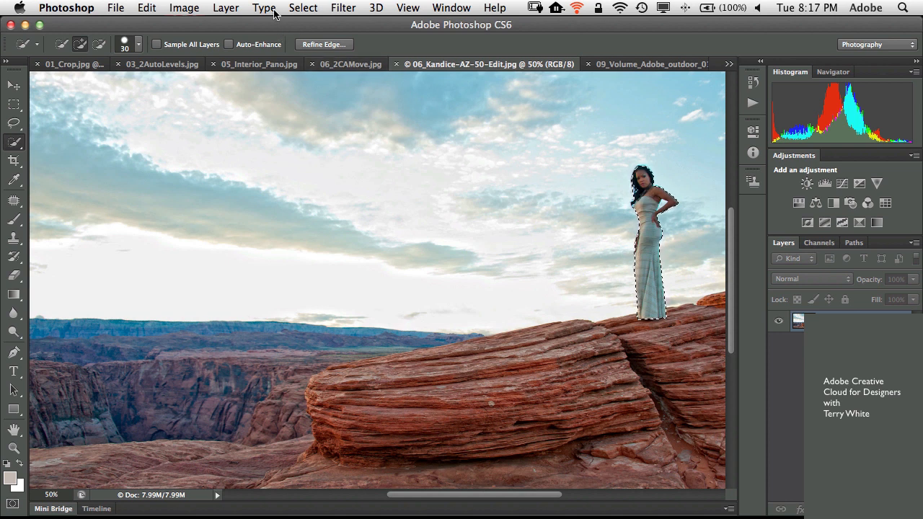
Expand the selection around the woman on the rock by 6 pixels
left_click(300, 7)
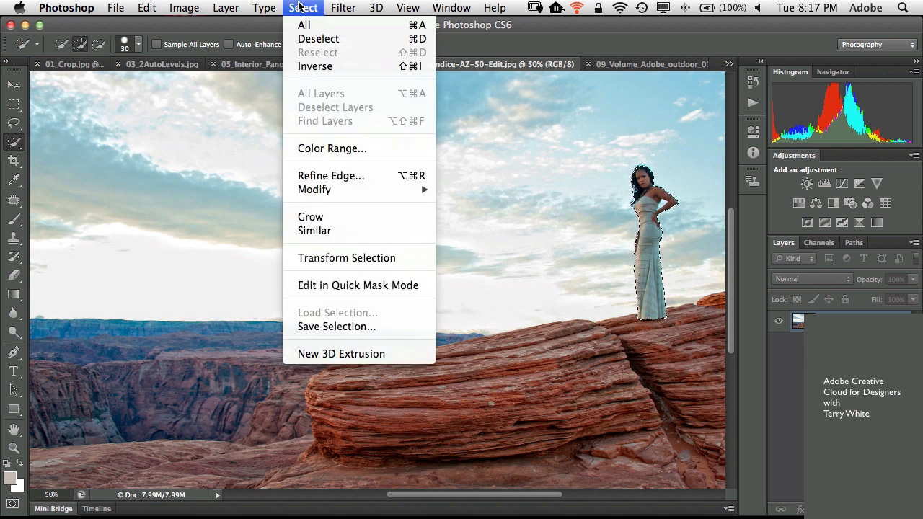
mouse_move(329, 190)
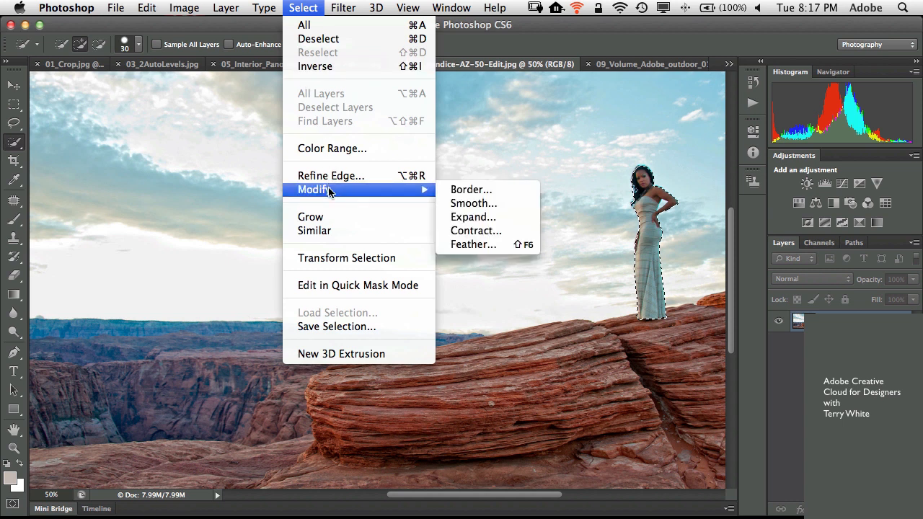
left_click(473, 217)
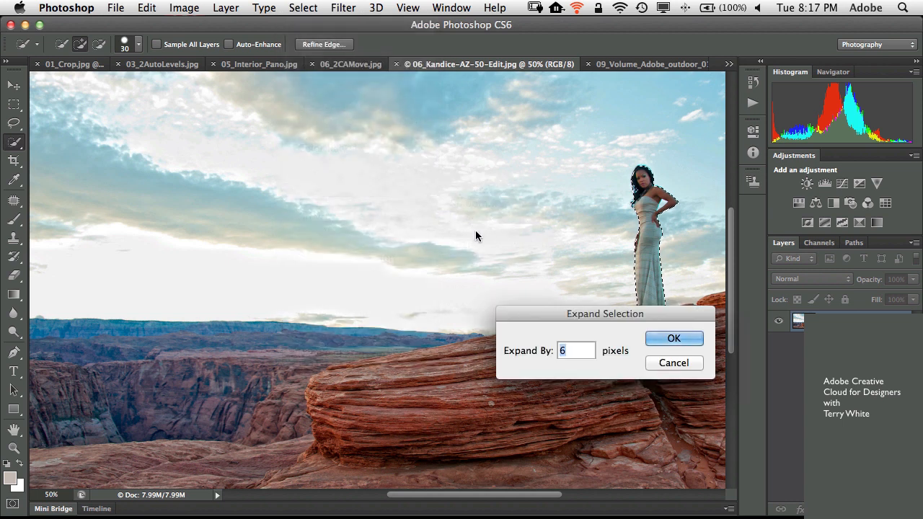
left_click(670, 339)
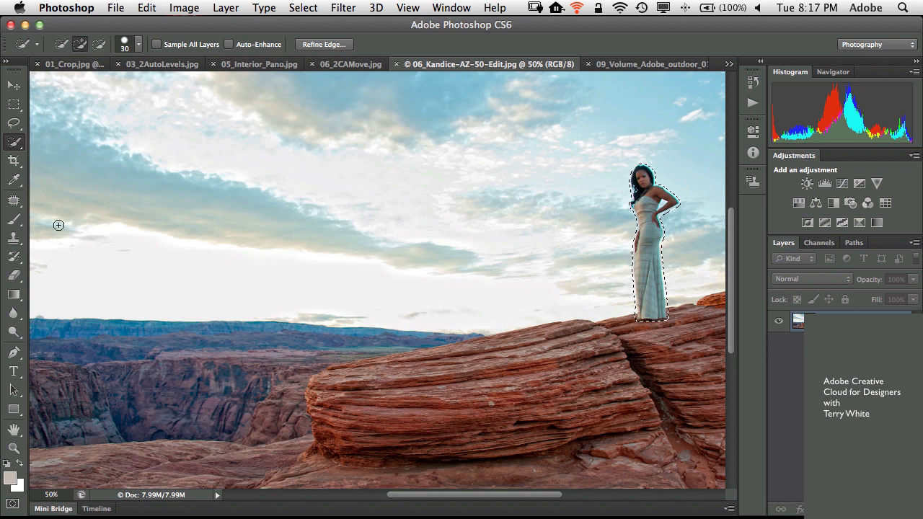
Relocate the selected woman to the far left end of the red rock with the Content-Aware Move tool, and clear the selection
left_click(13, 202)
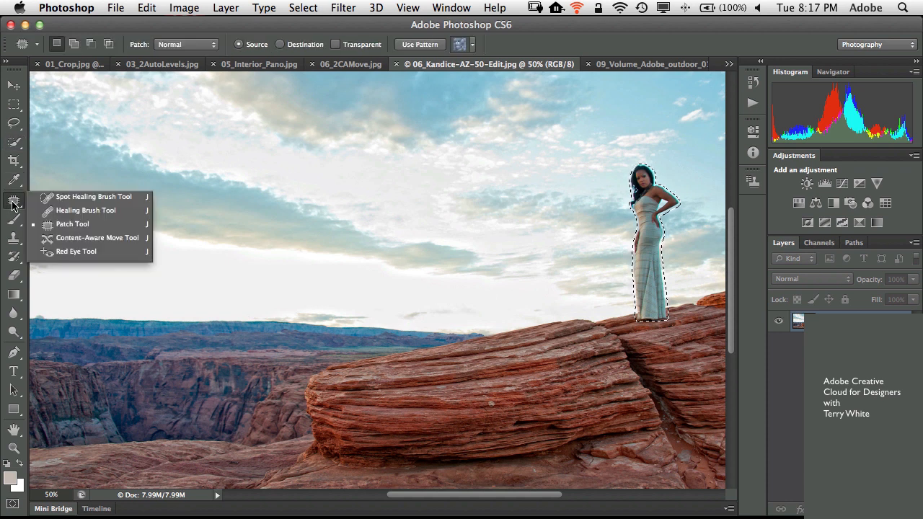
left_click(89, 238)
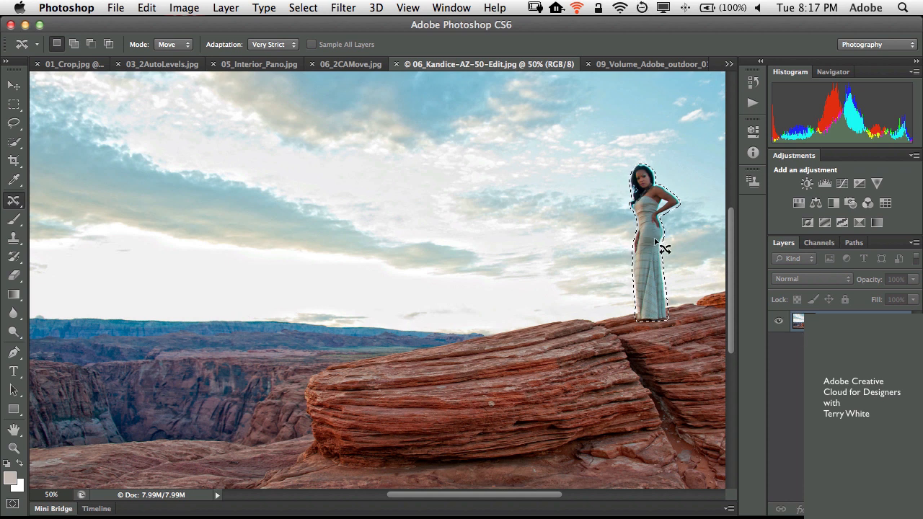
left_click_drag(656, 248, 341, 283)
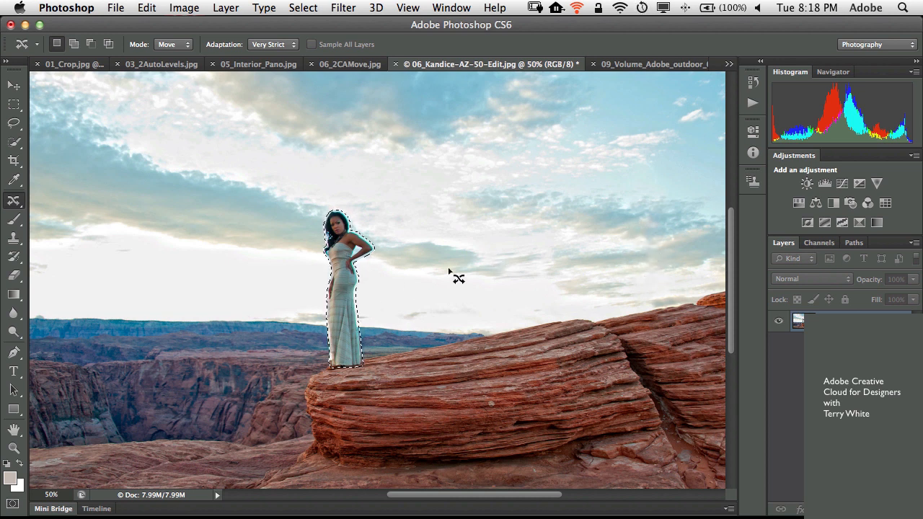
key("super+d")
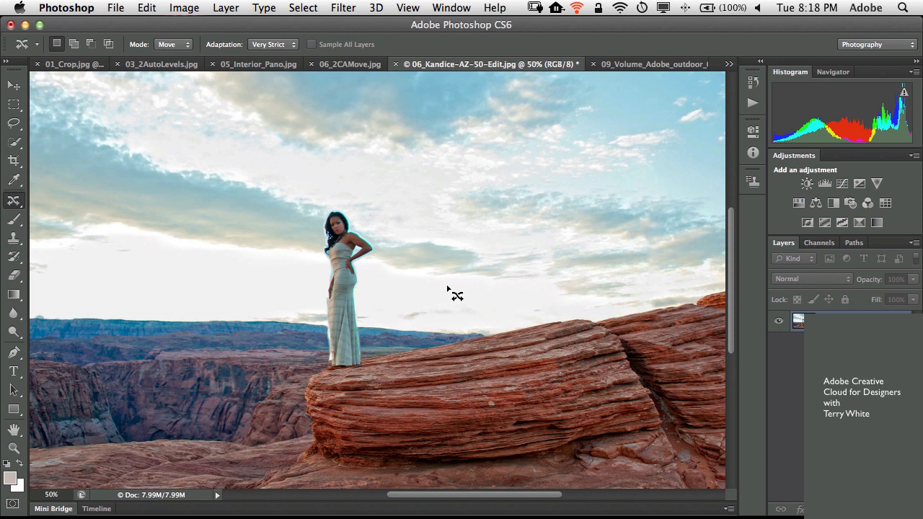
Switch to 06_2CAMove.jpg and select the woman in the red dress, including her boots, with the Quick Selection tool
left_click(342, 65)
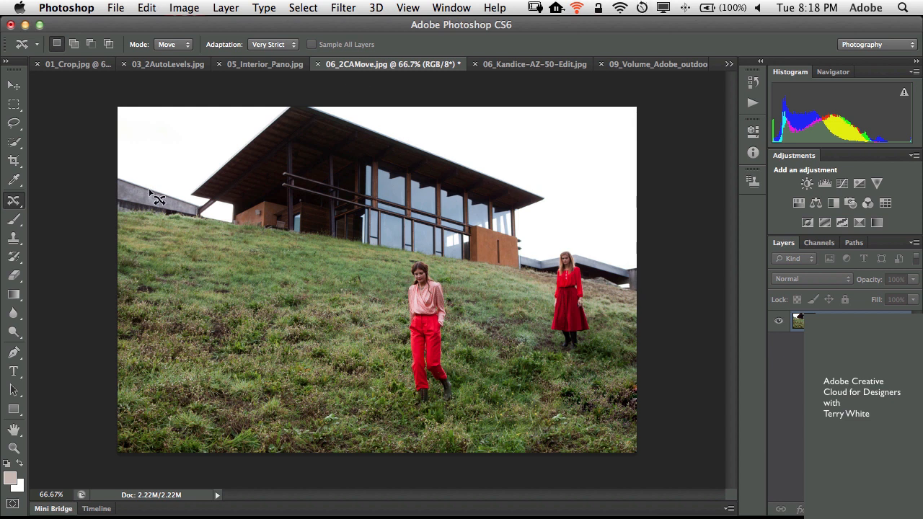
left_click(20, 144)
left_click_drag(569, 282, 567, 288)
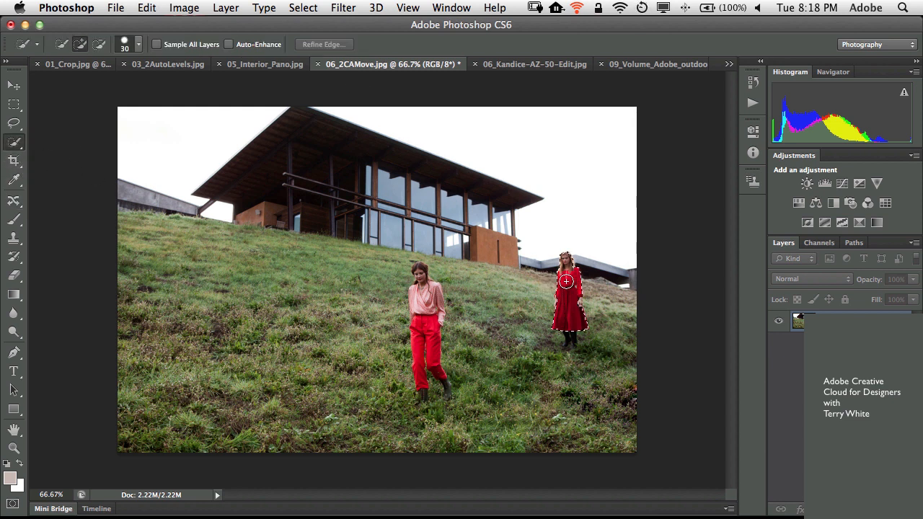
left_click(571, 346)
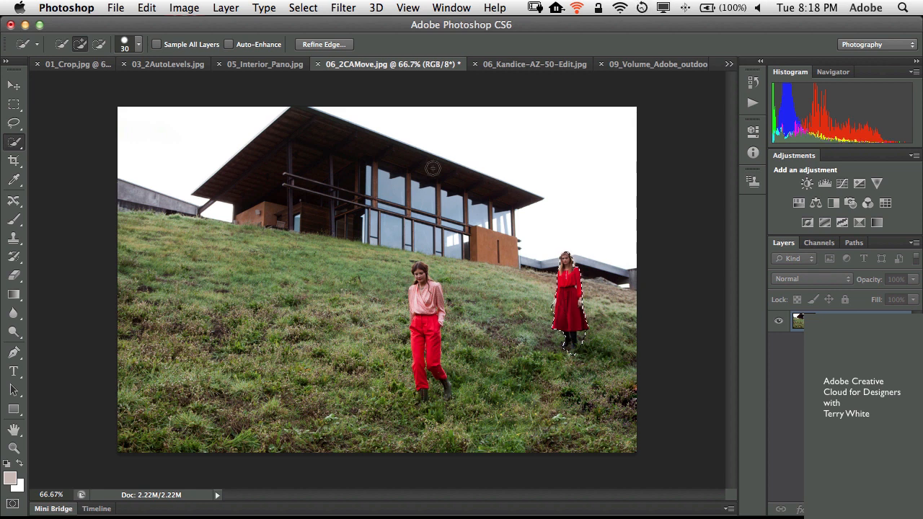
Expand the selection around the woman in the red dress by 4 pixels
left_click(307, 9)
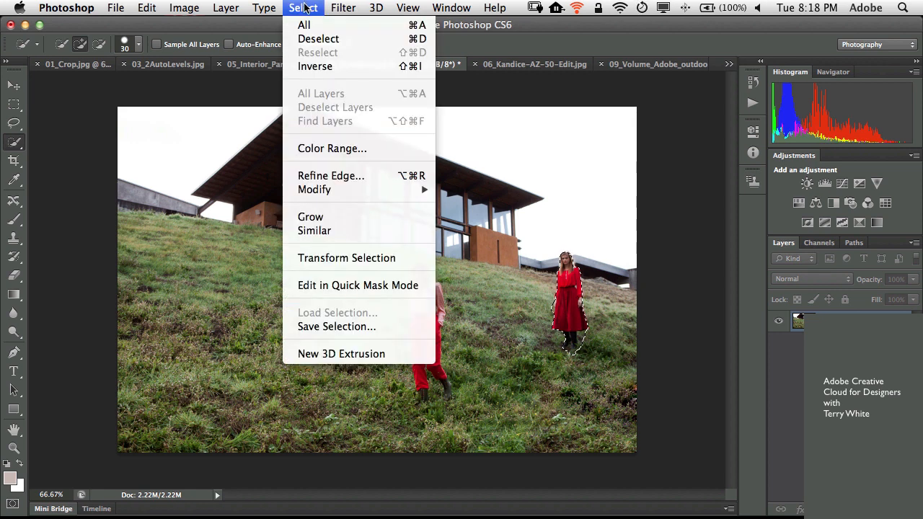
mouse_move(329, 189)
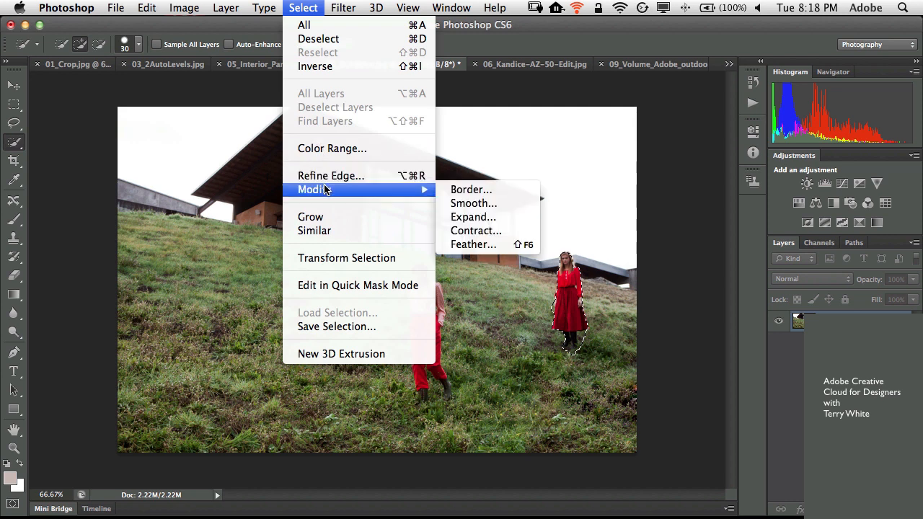
left_click(472, 217)
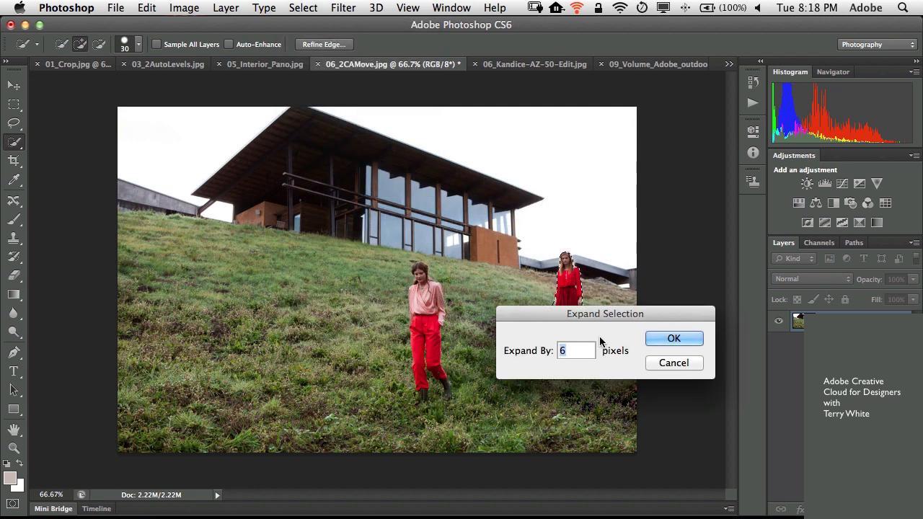
type("4")
left_click(662, 339)
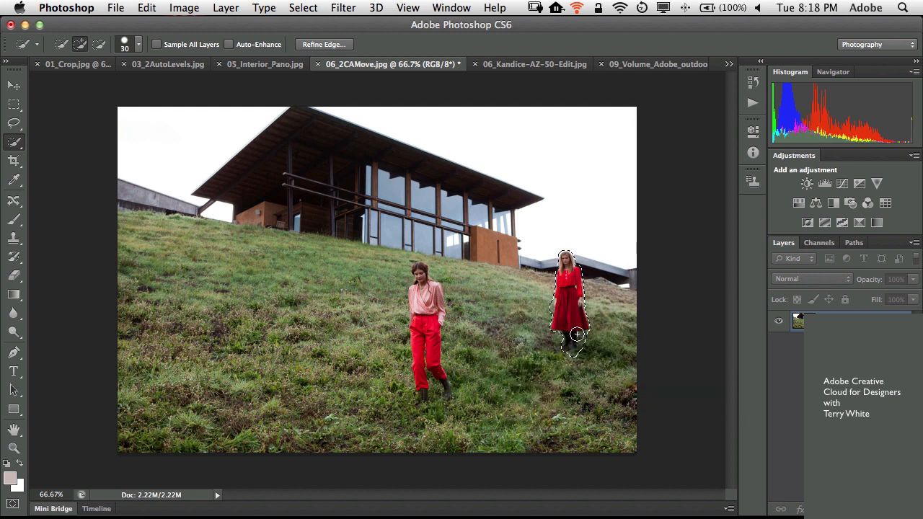
Relocate the woman in the red dress uphill to the other woman's left with Content-Aware Move, and clear the selection
left_click(15, 203)
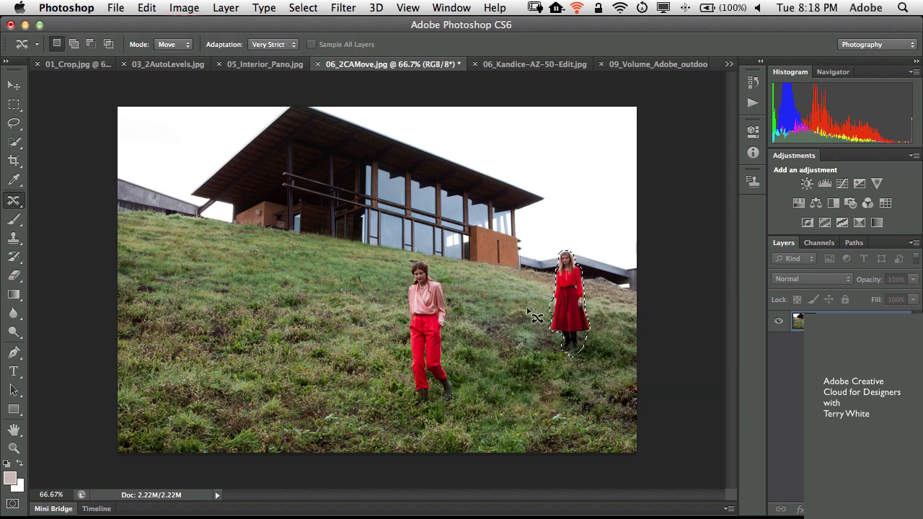
left_click_drag(571, 308, 365, 288)
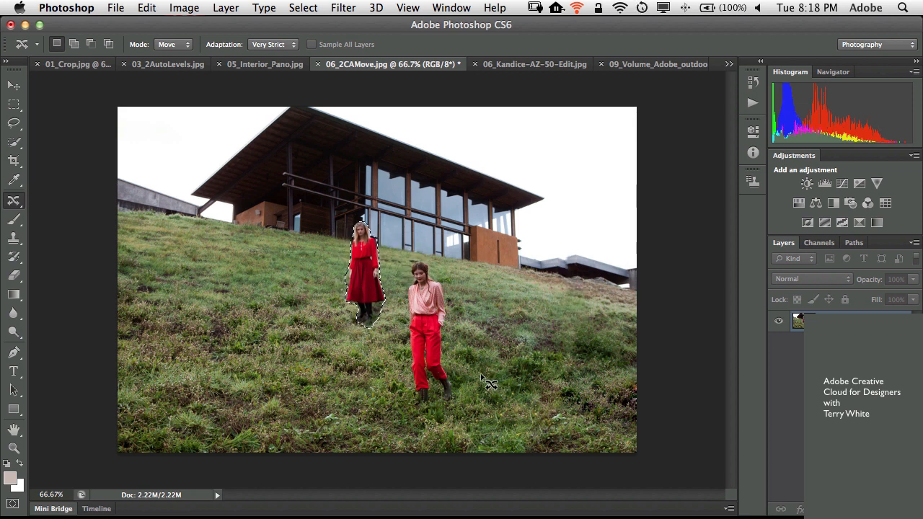
key("super+d")
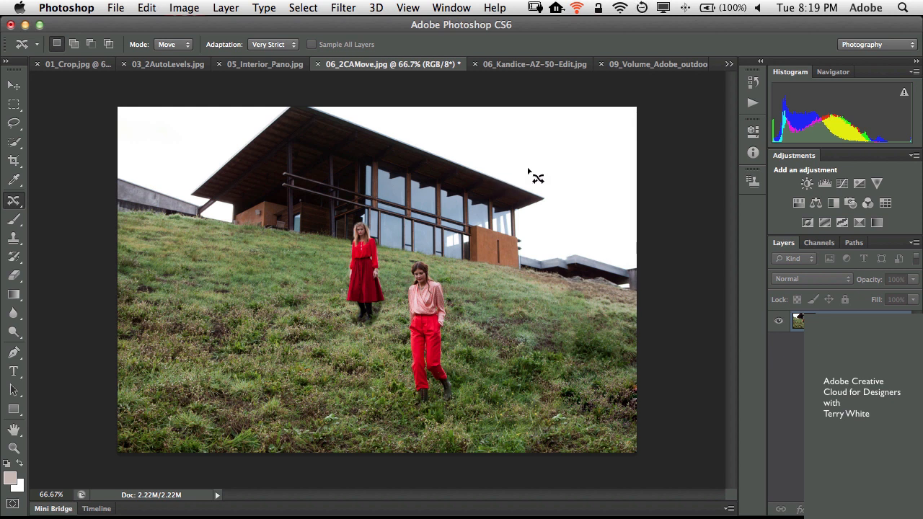
Switch to the street photo 09_Volume_Adobe_outdoor_01_010.jpg and activate the Move tool
left_click(620, 65)
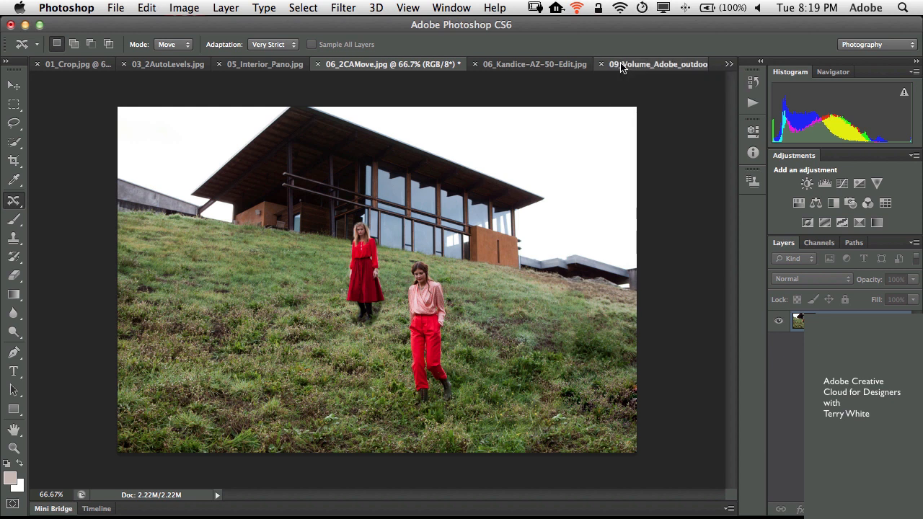
key("super+equal")
key("super+equal")
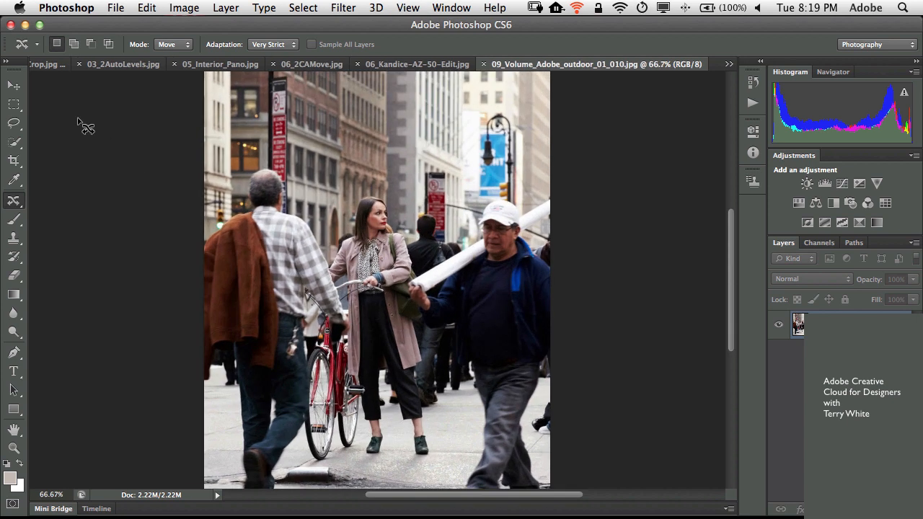
left_click(13, 87)
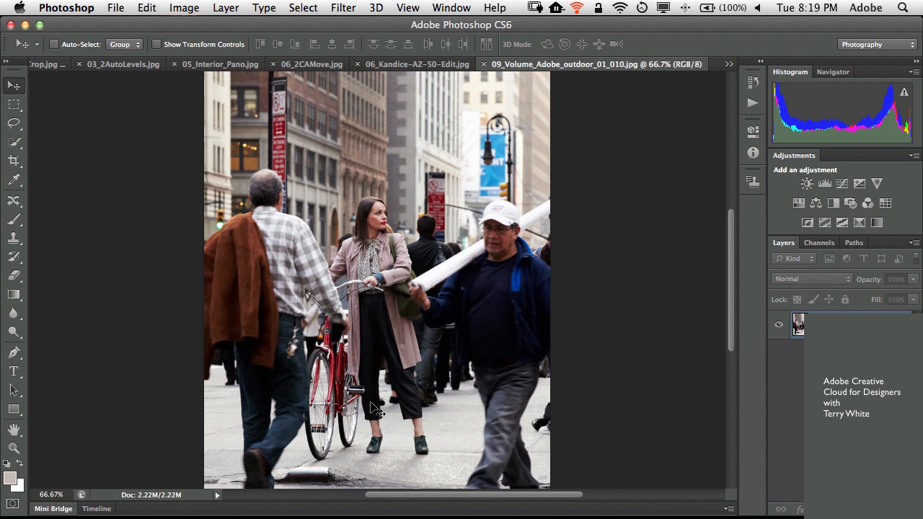
Preview the 10_Volume street photo at full screen from Mini Bridge, and collapse Mini Bridge again
left_click(53, 508)
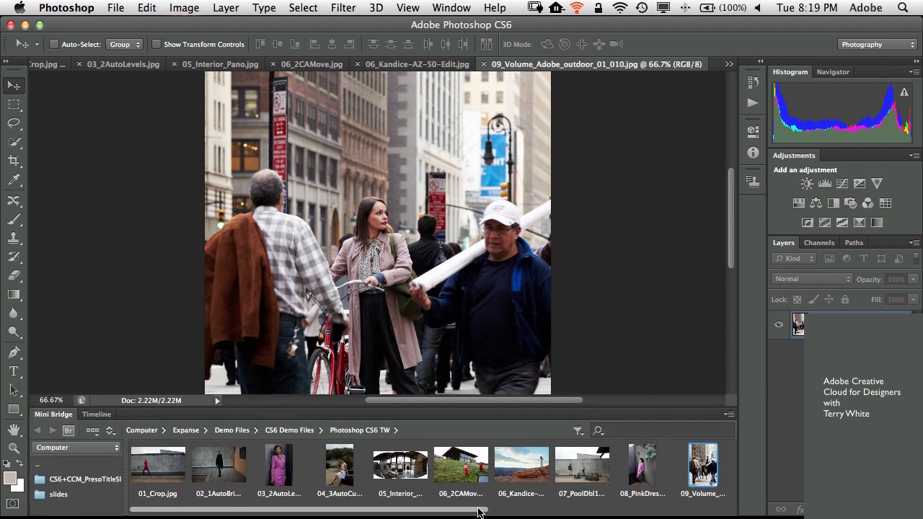
left_click_drag(481, 510, 598, 507)
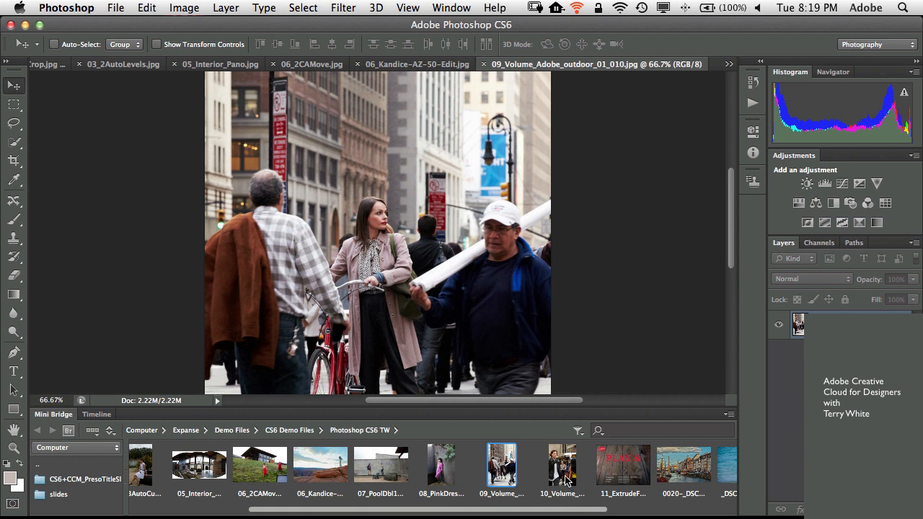
left_click(563, 478)
key("space")
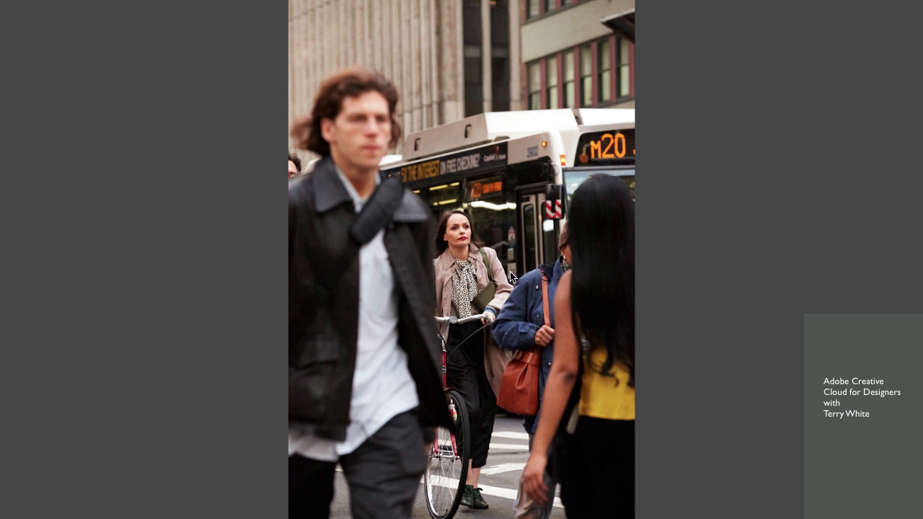
key("space")
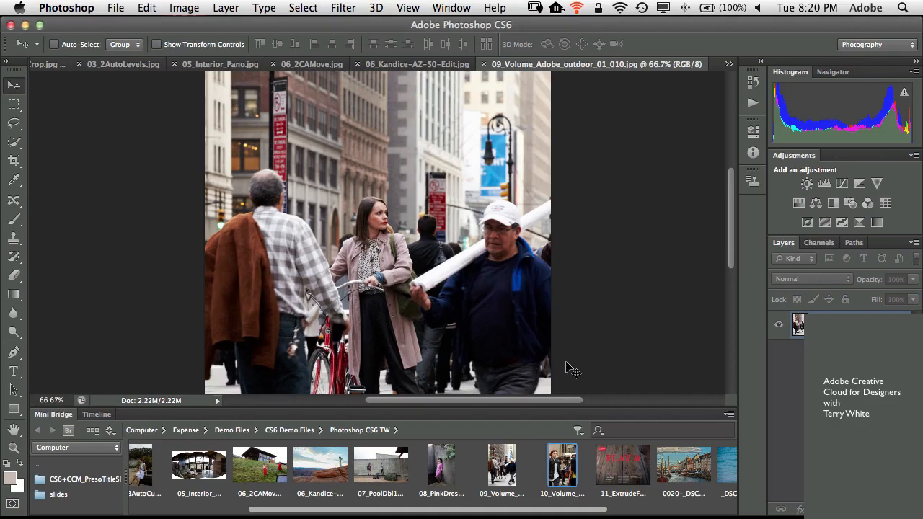
double_click(56, 416)
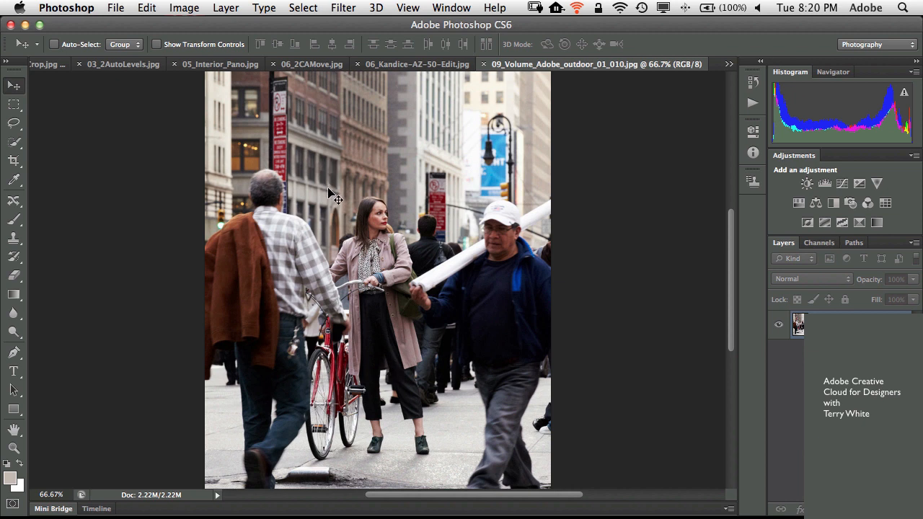
Start an Iris Blur on the street photo, centred on the woman with the bicycle, with the blur set to 4 px
left_click(343, 9)
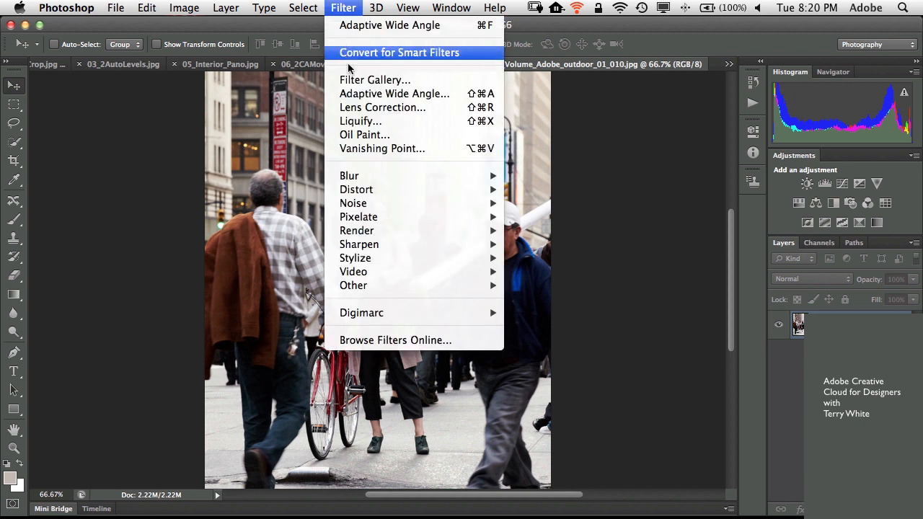
mouse_move(372, 177)
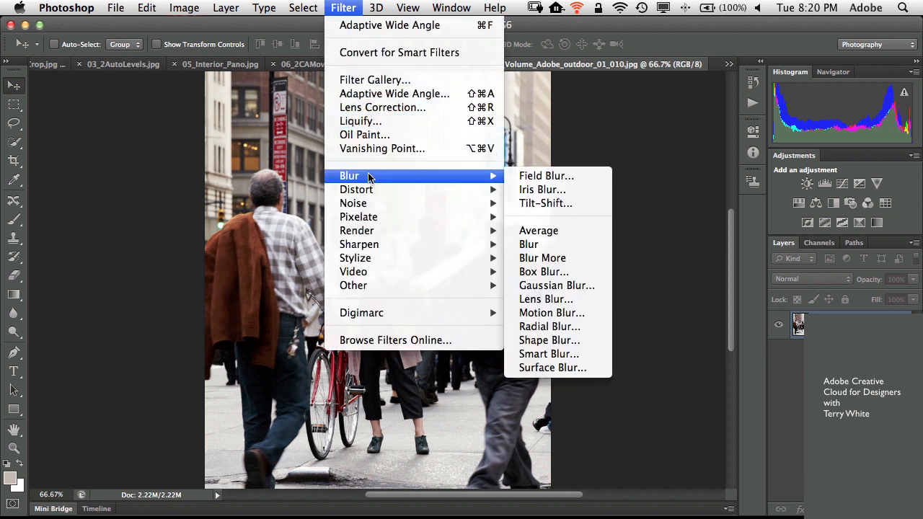
left_click(563, 189)
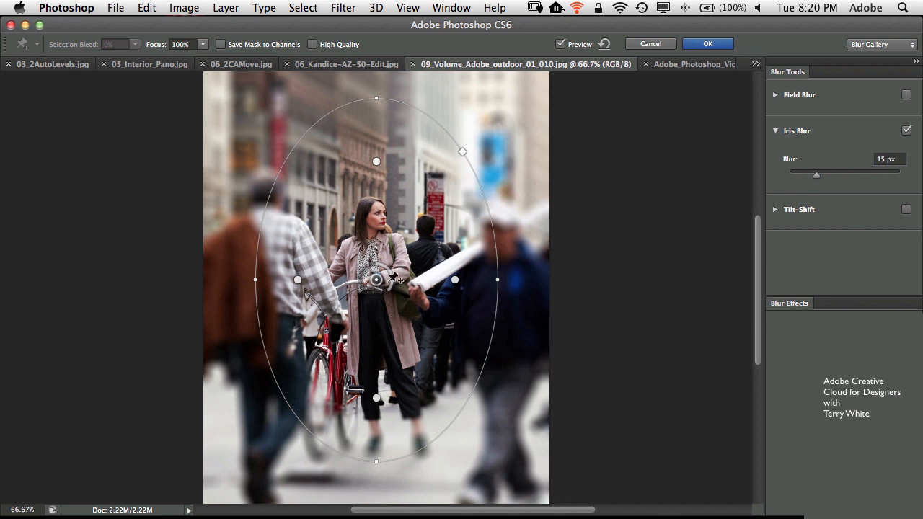
left_click_drag(377, 279, 380, 322)
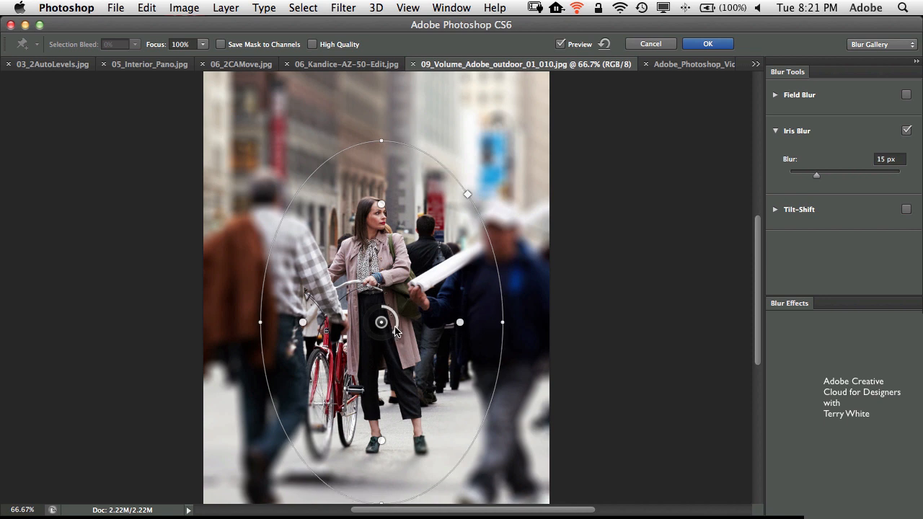
left_click_drag(395, 331, 392, 318)
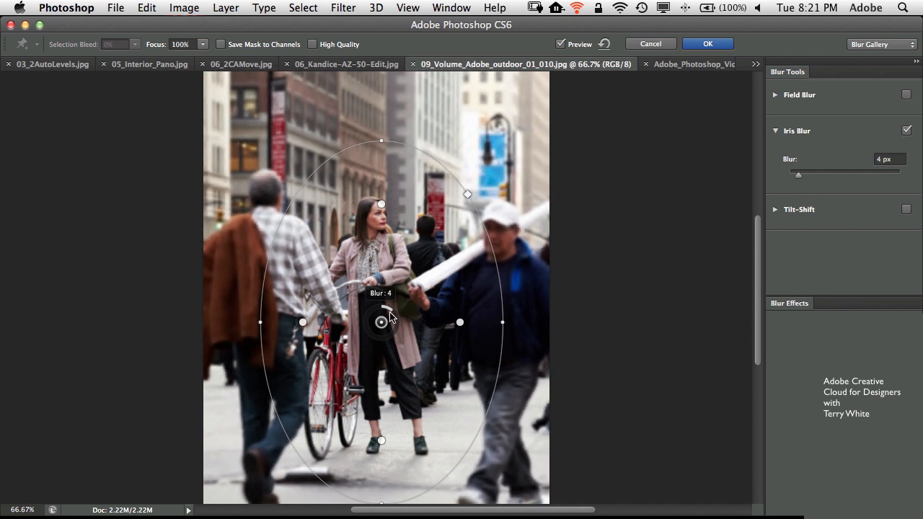
left_click_drag(390, 318, 393, 322)
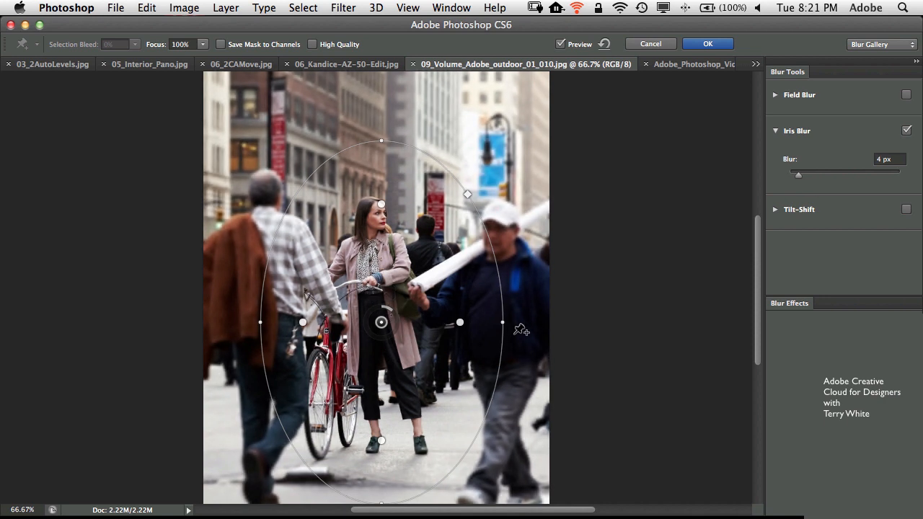
Narrow the Iris Blur ellipse around the woman with the bicycle, tilt it slightly, and lower the blur to 3 px
left_click_drag(502, 324, 453, 315)
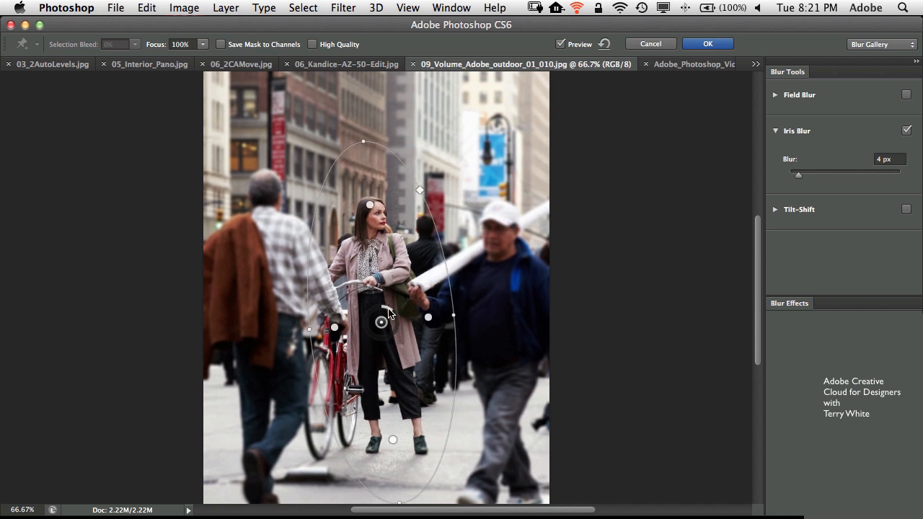
left_click_drag(388, 311, 388, 312)
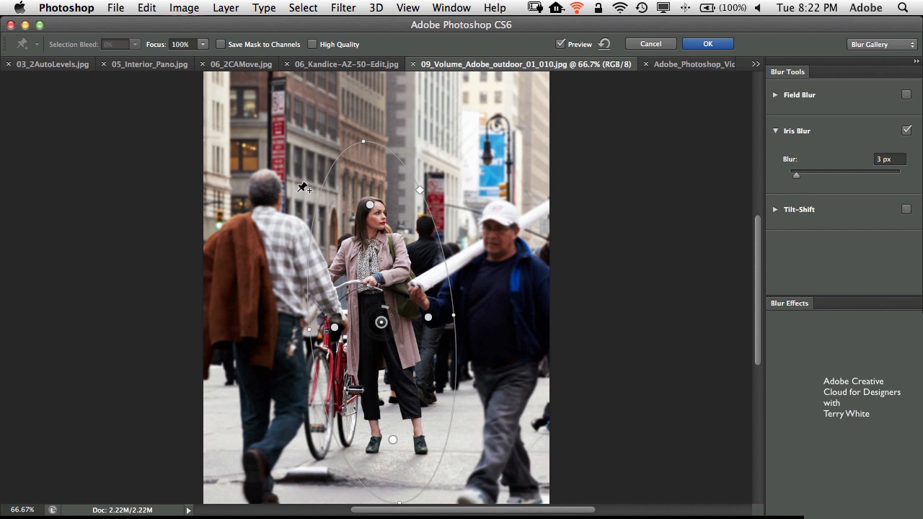
Add two narrowed iris focus areas, on the red street banner and on the blue banner by the lamp post, and apply the blur
left_click(276, 132)
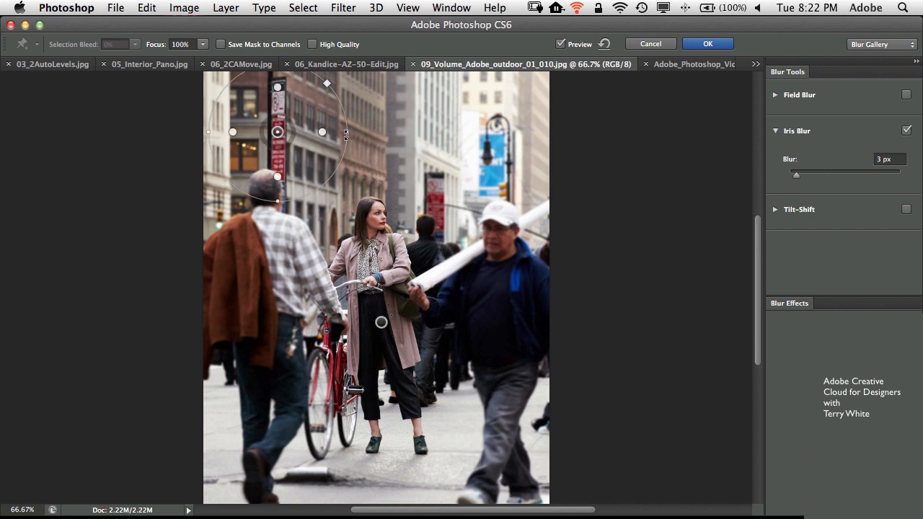
left_click_drag(346, 134, 314, 133)
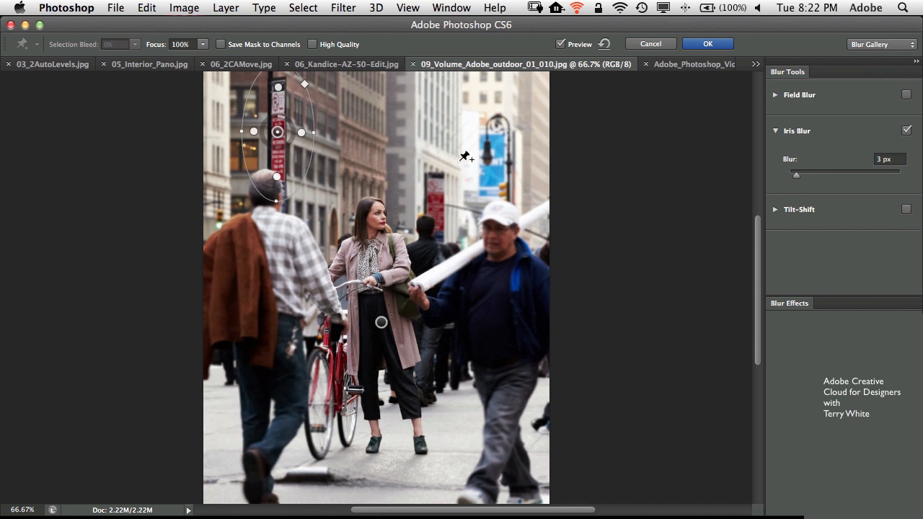
left_click(494, 154)
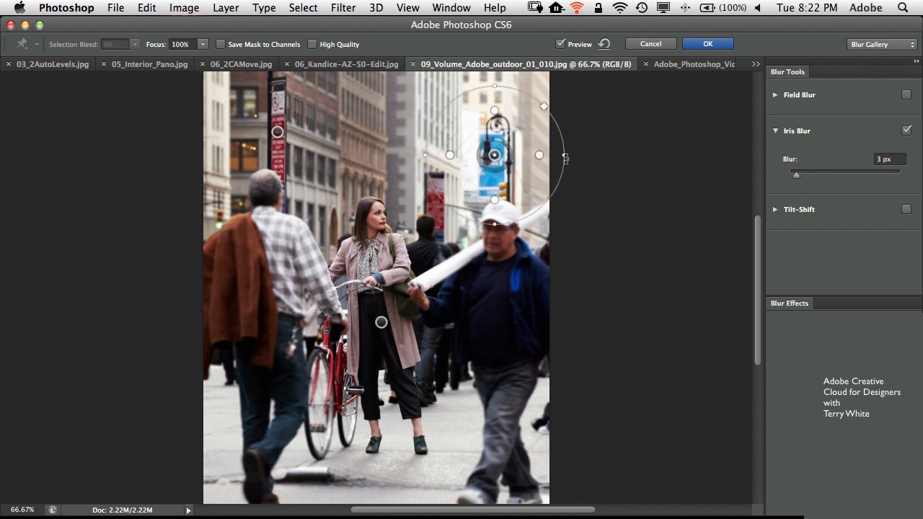
left_click_drag(564, 156, 533, 155)
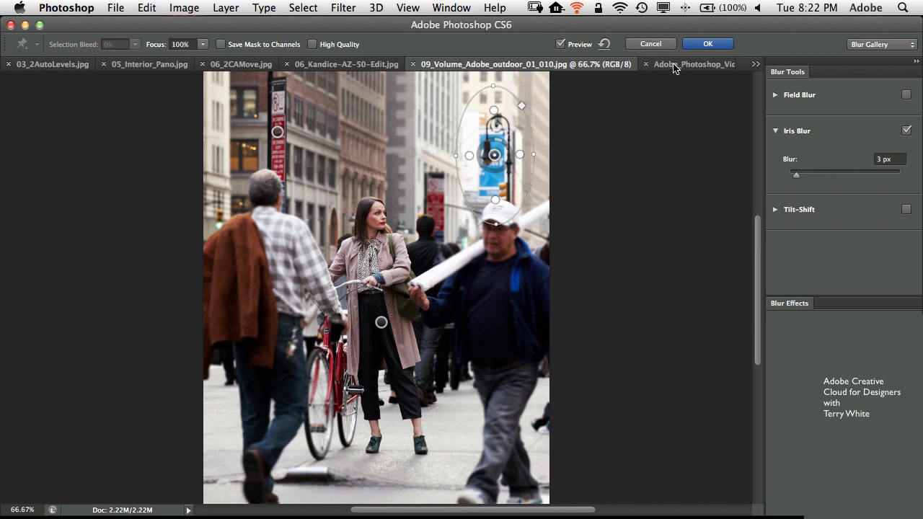
left_click(704, 48)
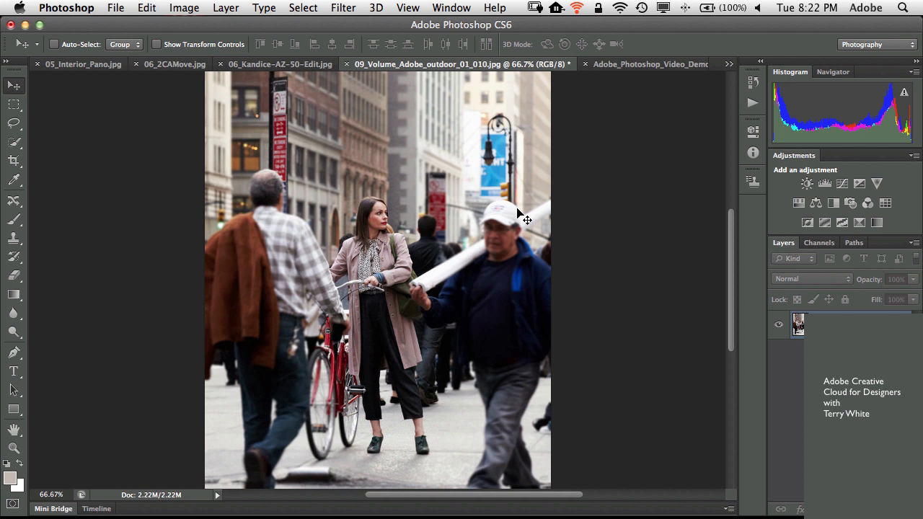
Switch to QuickTime Player, play Photoshop_Video_Demo_Short.mp4, and return to Photoshop
key("ctrl+Right")
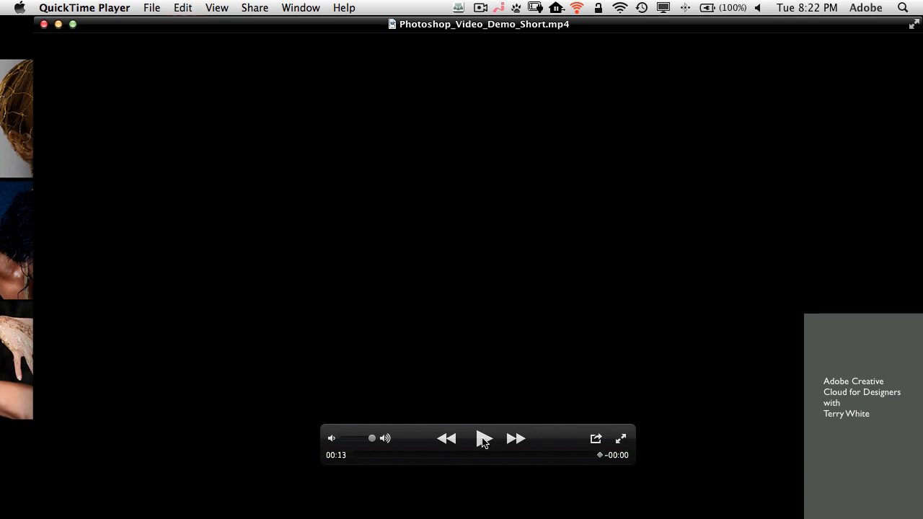
left_click(483, 439)
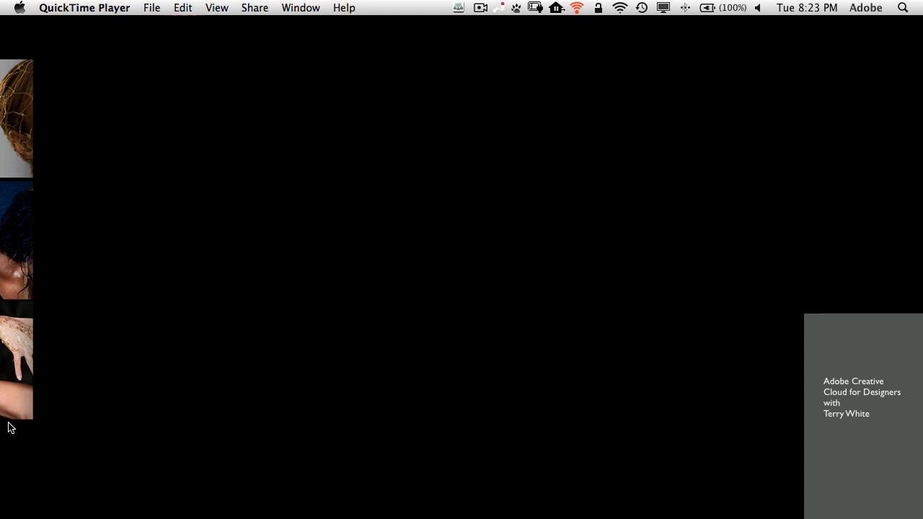
key("ctrl+Left")
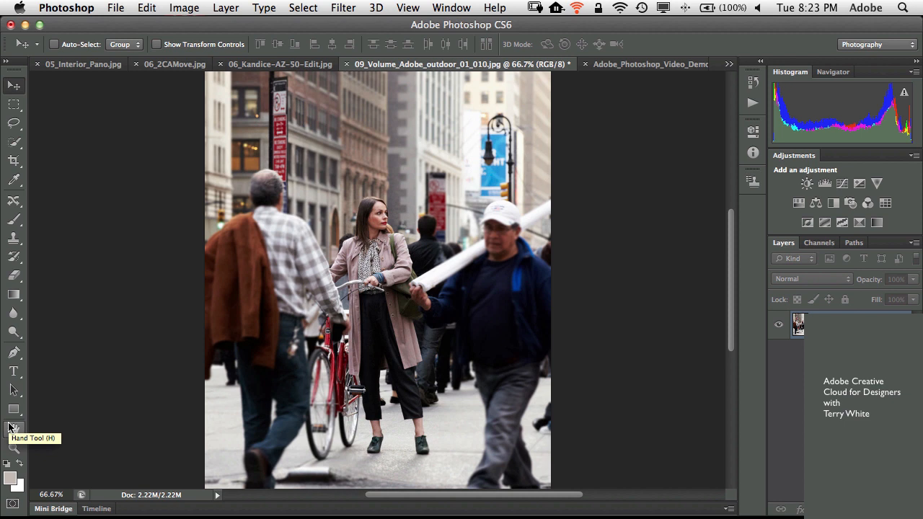
left_click(9, 427)
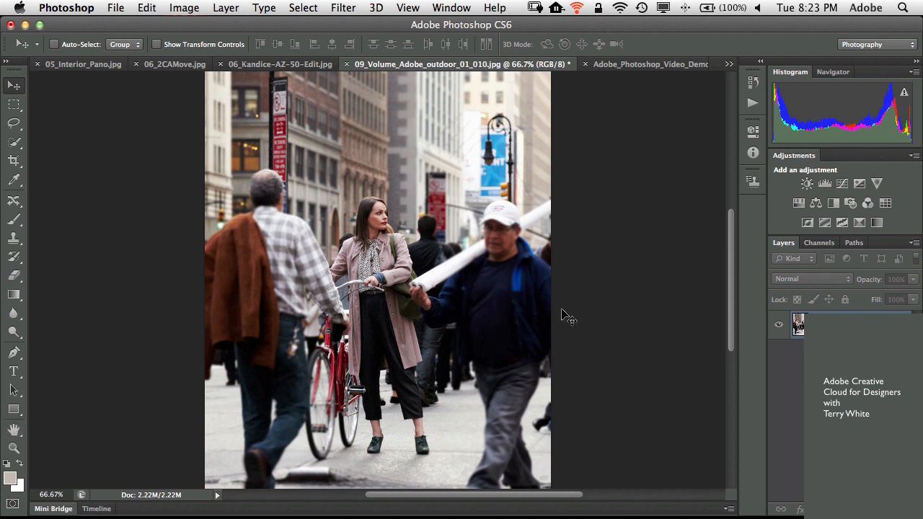
Bring Adobe_Photoshop_Video_Demo_Start.psd to the front and switch to the Motion workspace
left_click(659, 66)
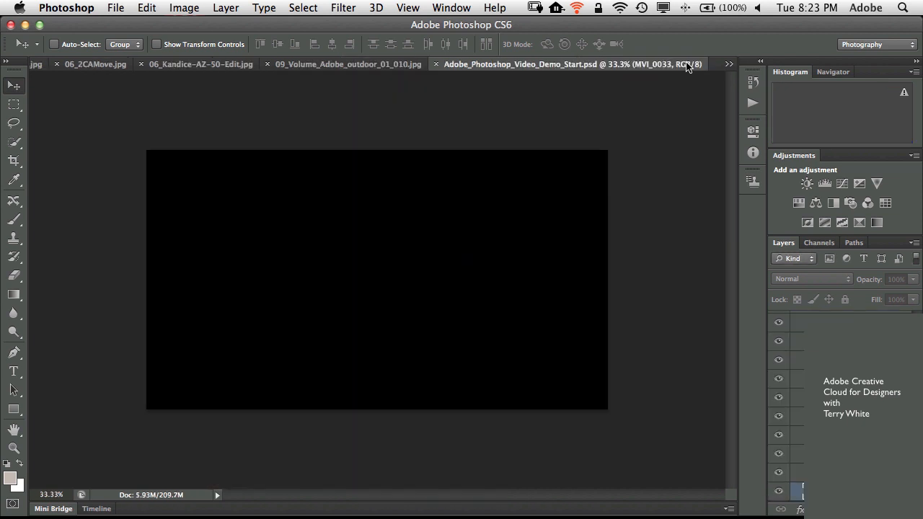
left_click(872, 44)
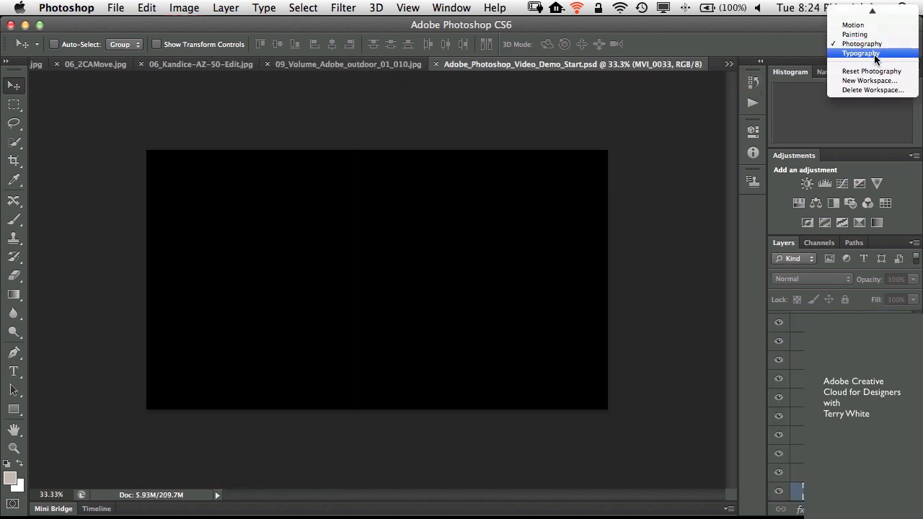
left_click(869, 26)
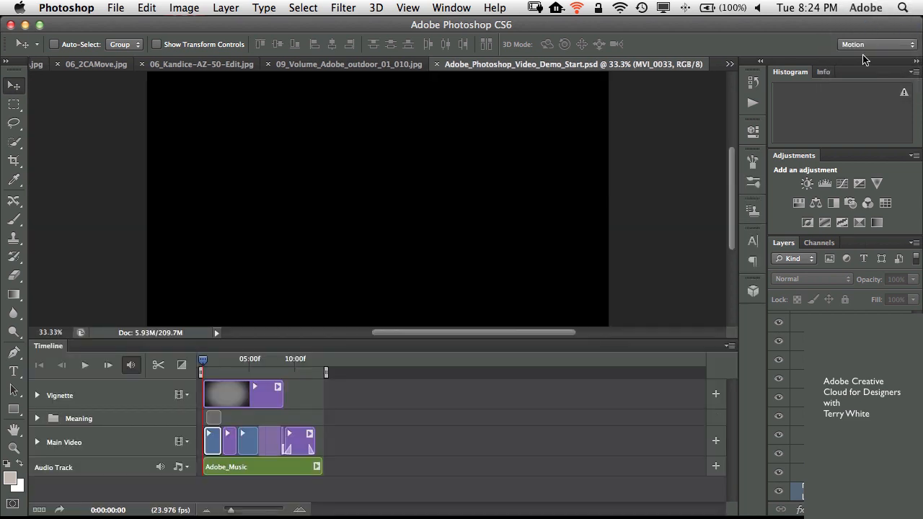
Magnify the timeline, play the video project from its start, and scrub into the MVI_1362 clip
left_click_drag(236, 512, 240, 514)
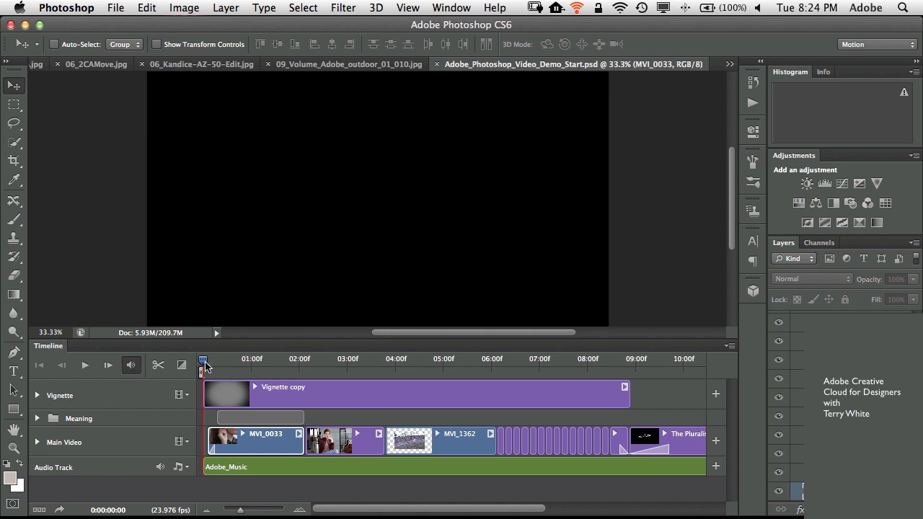
key("space")
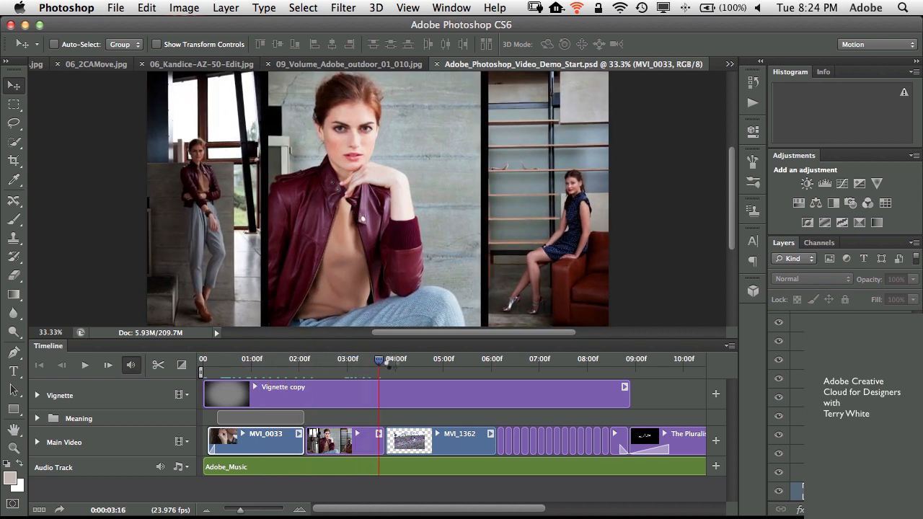
left_click_drag(470, 369, 488, 384)
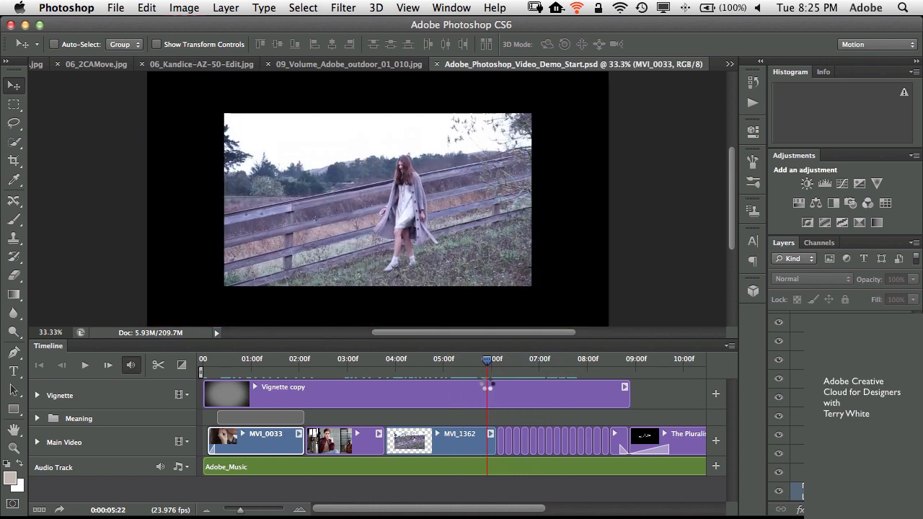
Select the MVI_1362 clip in the Main Video track, move the playhead to 0:00:04:14, and convert the clip for Smart Filters
left_click(451, 447)
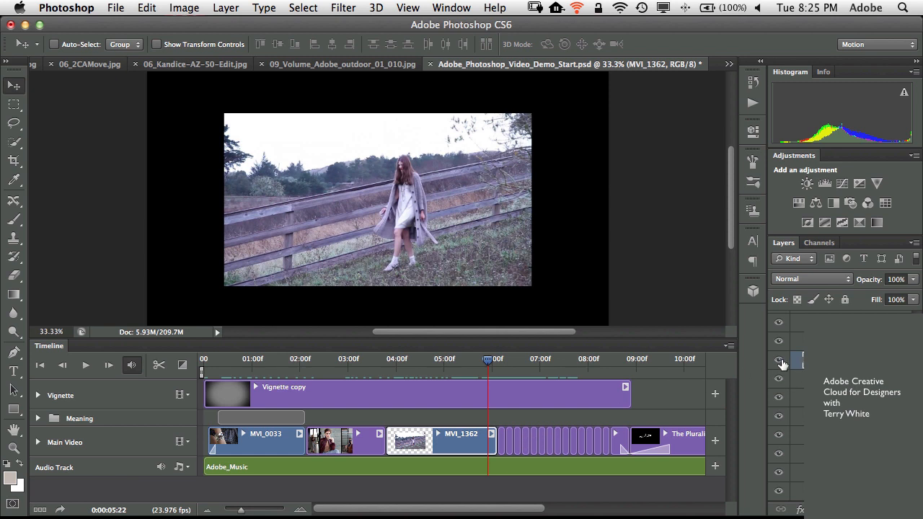
left_click(787, 262)
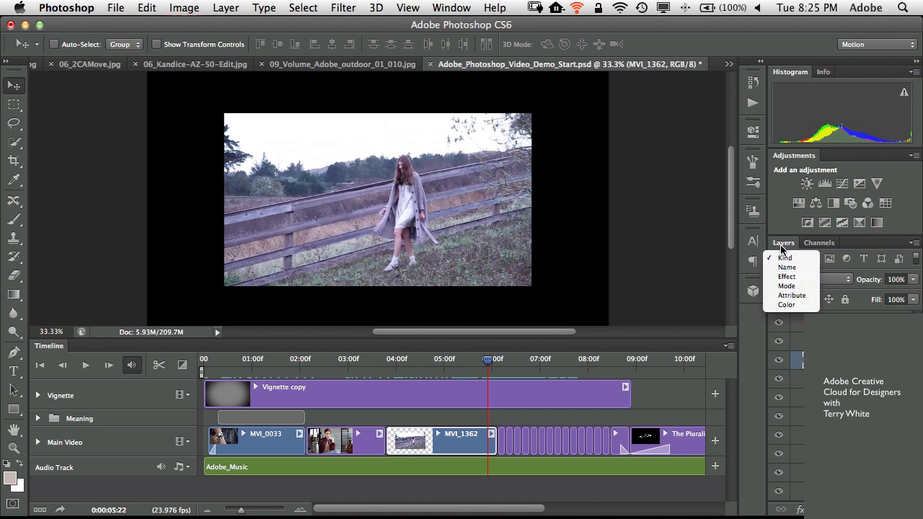
left_click(785, 246)
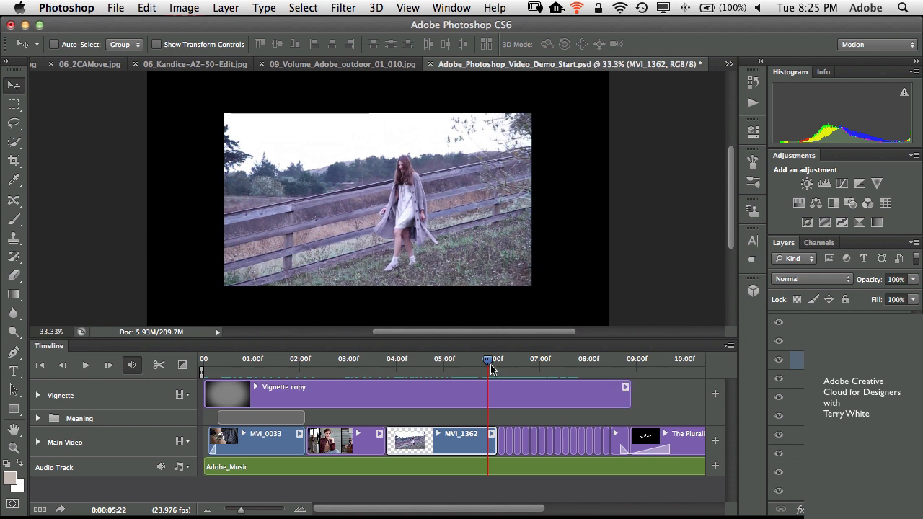
left_click_drag(488, 362, 424, 376)
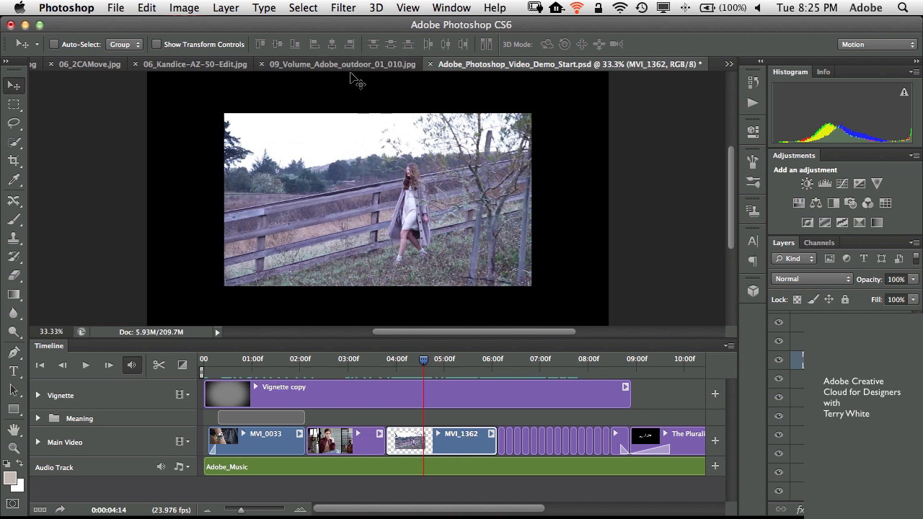
left_click(343, 8)
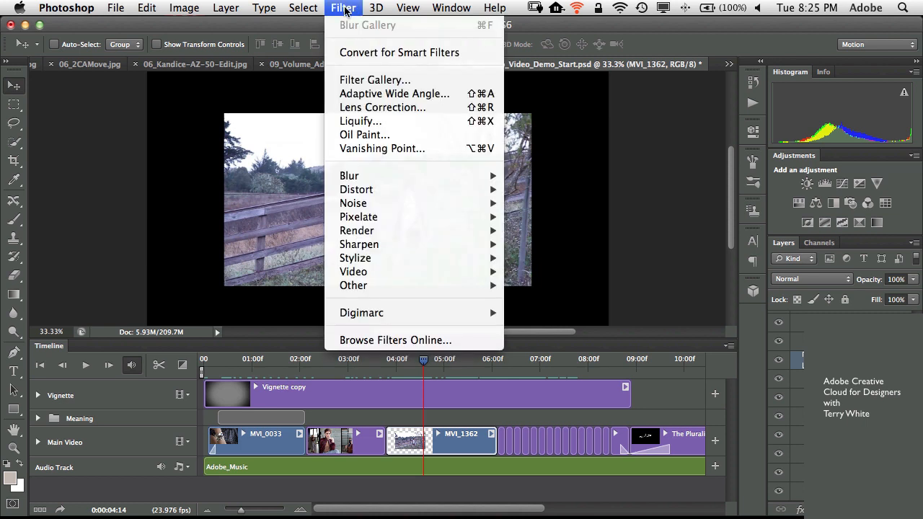
left_click(370, 55)
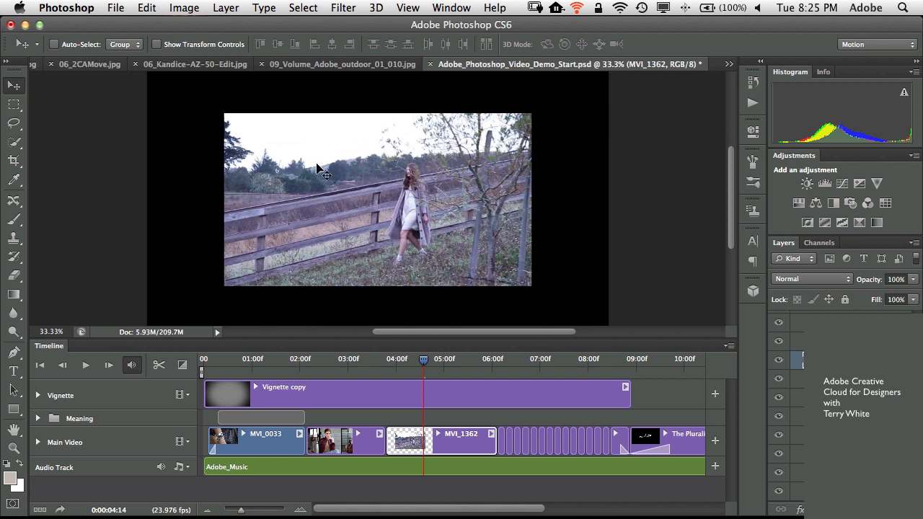
Apply the Find Edges stylize filter to the MVI_1362 clip
left_click(344, 8)
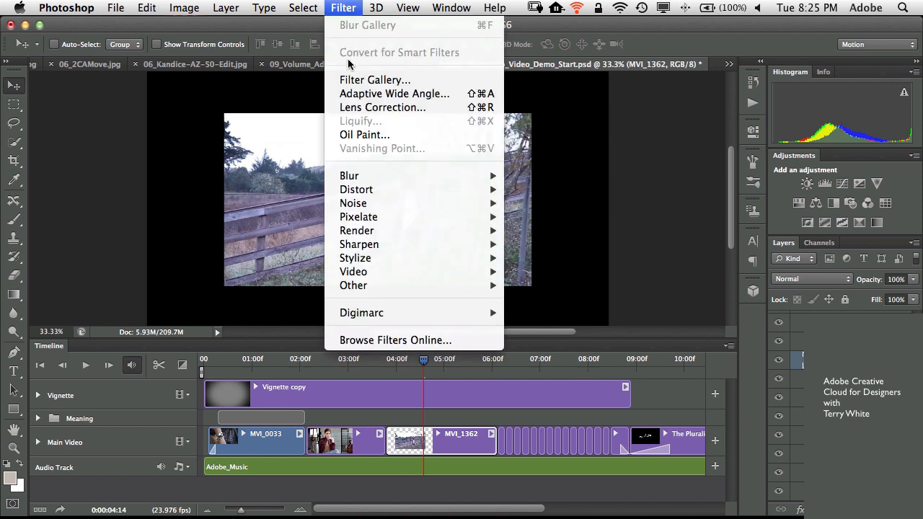
mouse_move(417, 259)
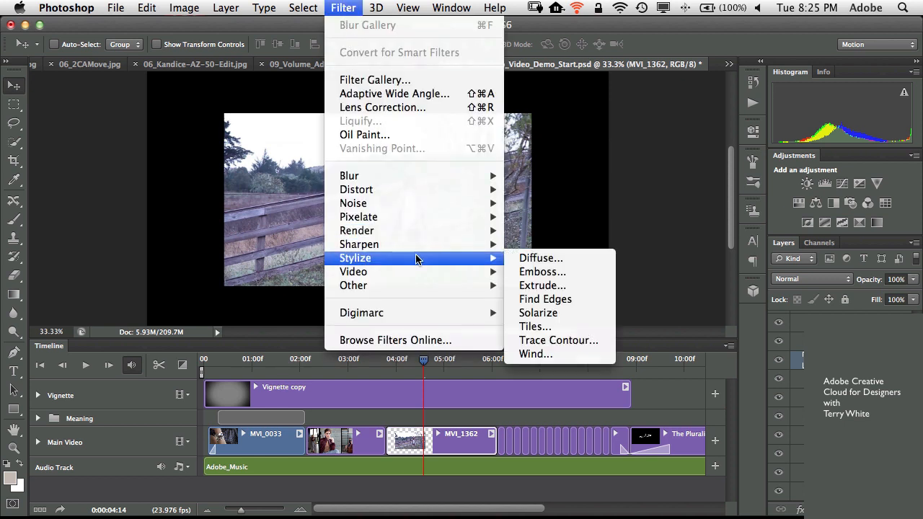
left_click(556, 300)
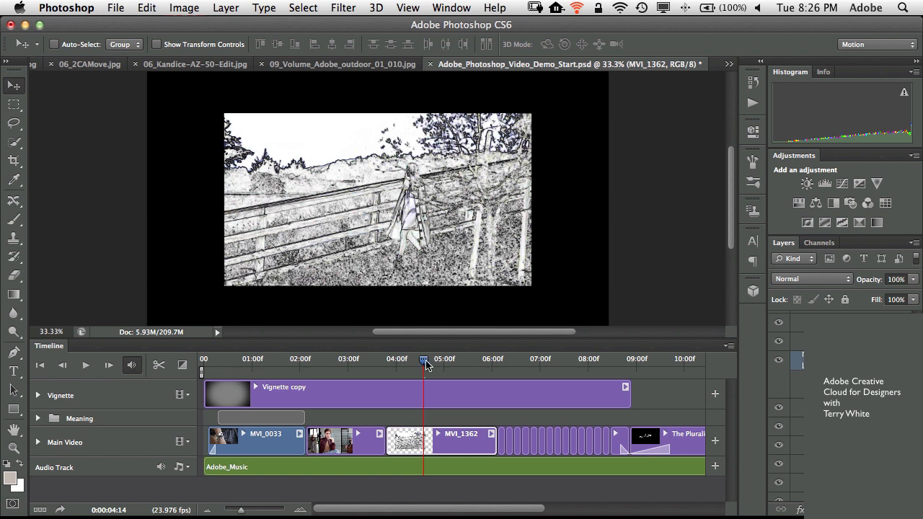
Play back the filtered MVI_1362 clip from 0:00:03:13, stop past its end, and return the playhead to 0:00:04:20
left_click_drag(424, 364, 367, 368)
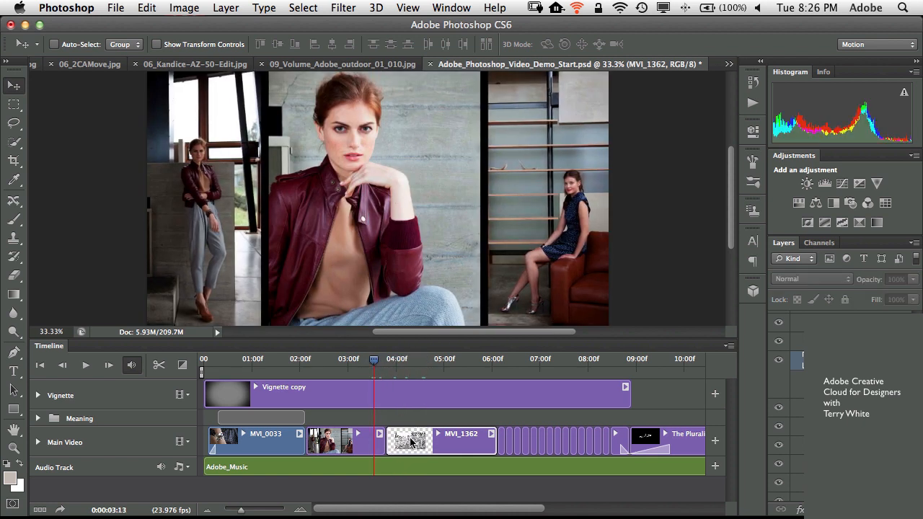
key("space")
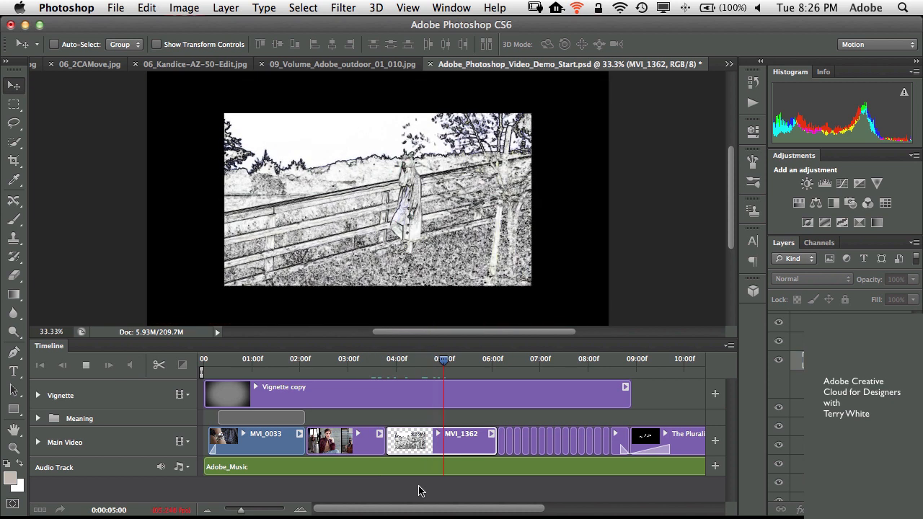
key("space")
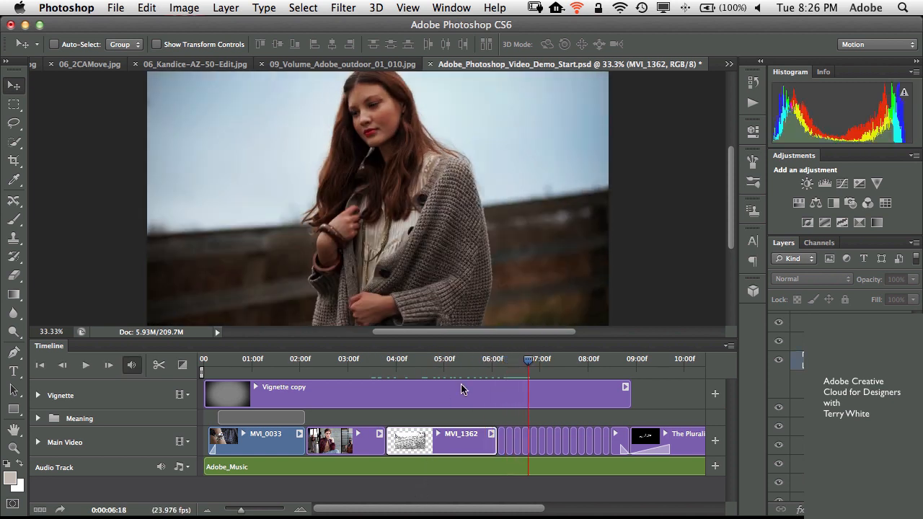
mouse_move(528, 360)
left_mouse_down()
mouse_move(391, 366)
mouse_move(486, 370)
mouse_move(424, 368)
mouse_move(436, 368)
left_mouse_up()
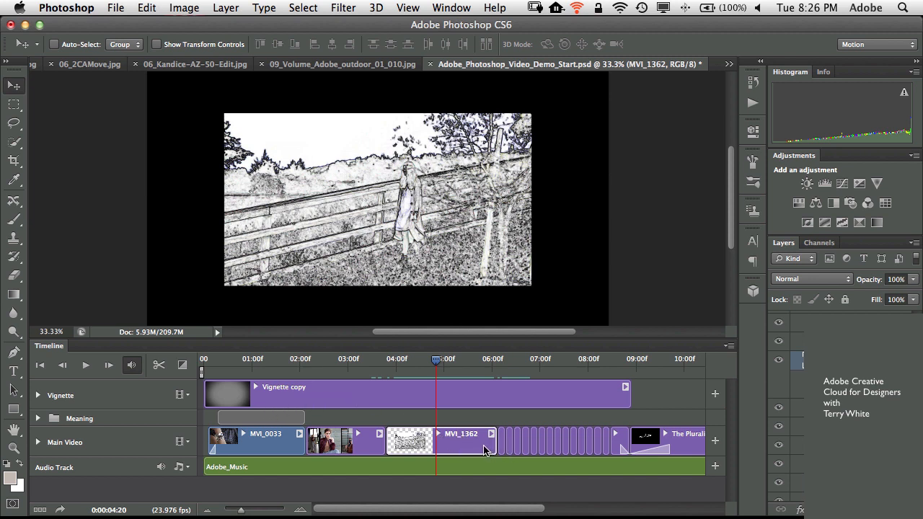
Add a 1 s Fade With White transition to the end of the MVI_1362 clip and preview it from 0:00:03:15
left_click(182, 365)
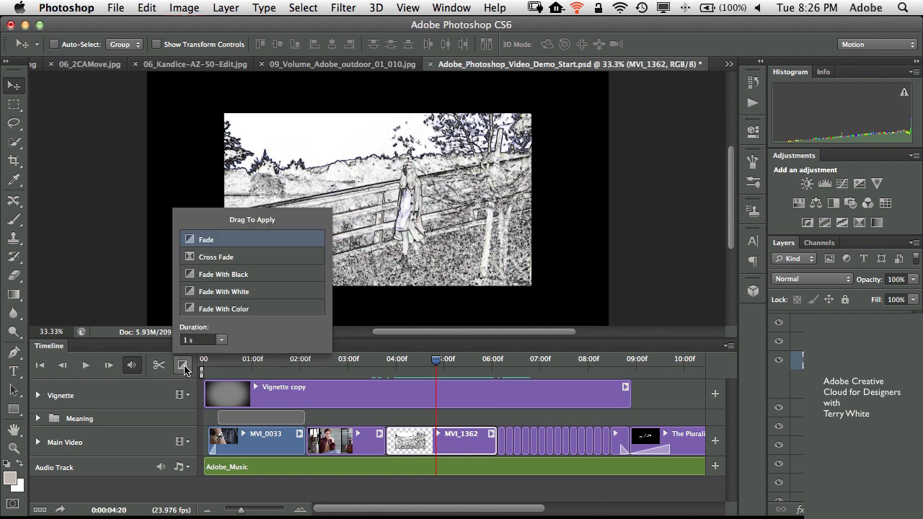
left_click(222, 296)
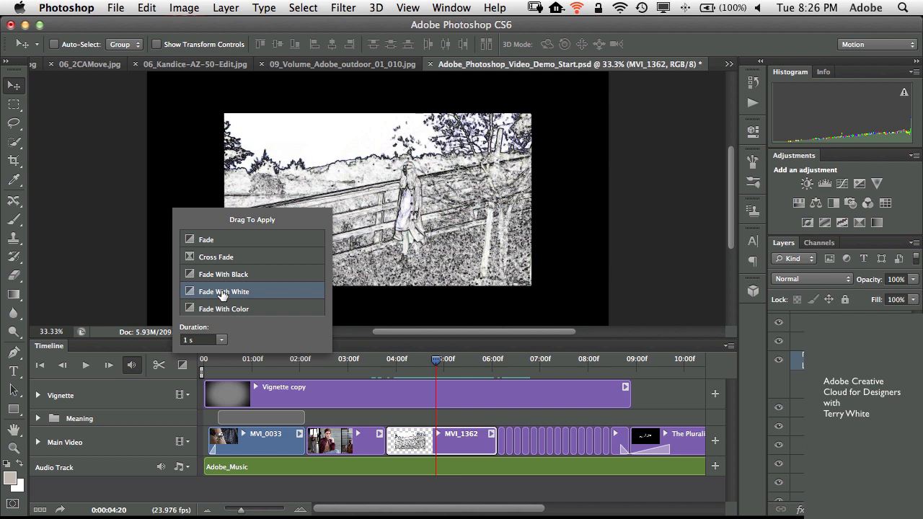
left_click_drag(222, 296, 474, 441)
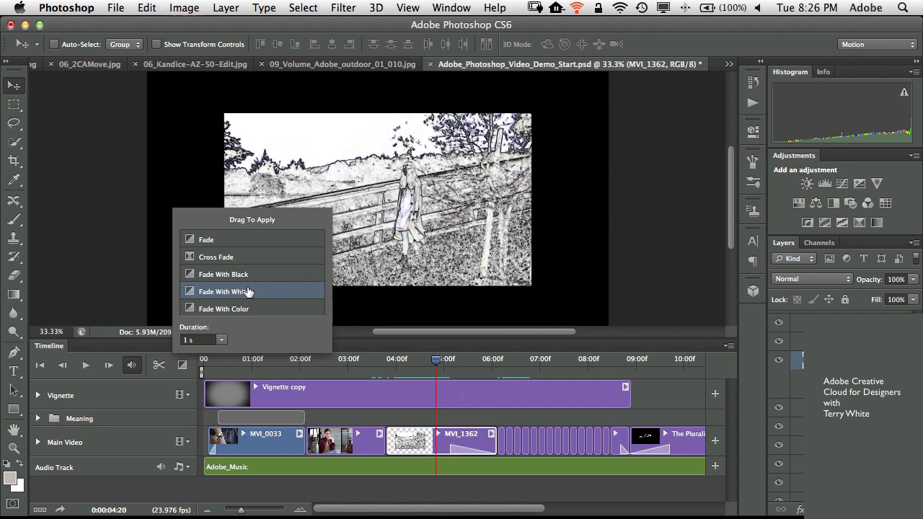
left_click_drag(435, 366, 378, 365)
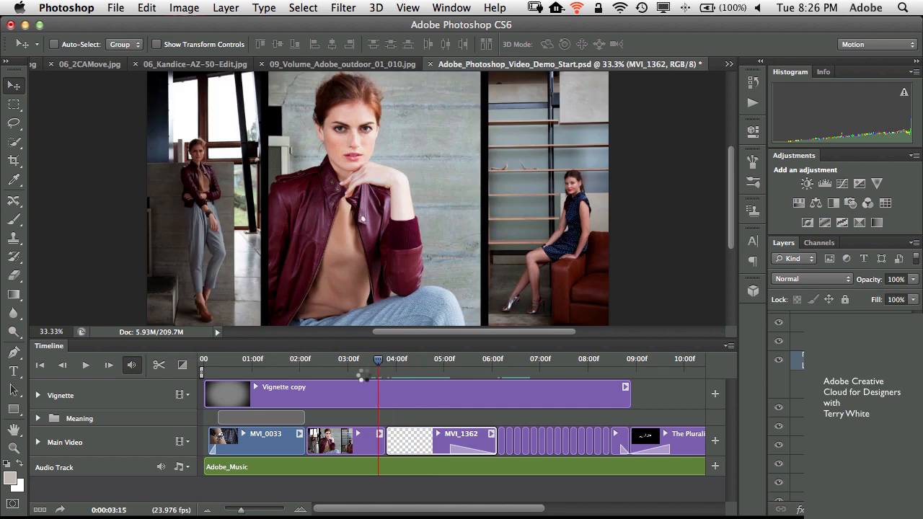
key("space")
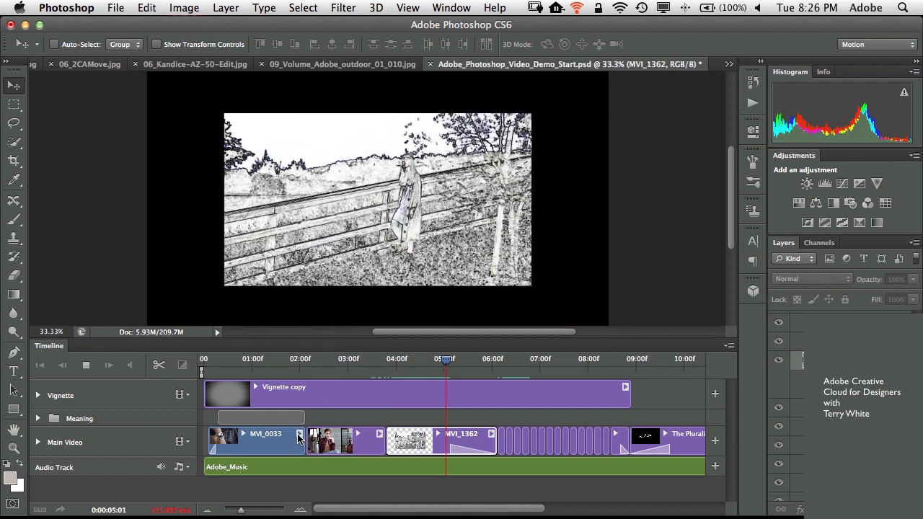
Stop playback, move the playhead to 0:00:06:17, and review the Render Video export settings without rendering
key("space")
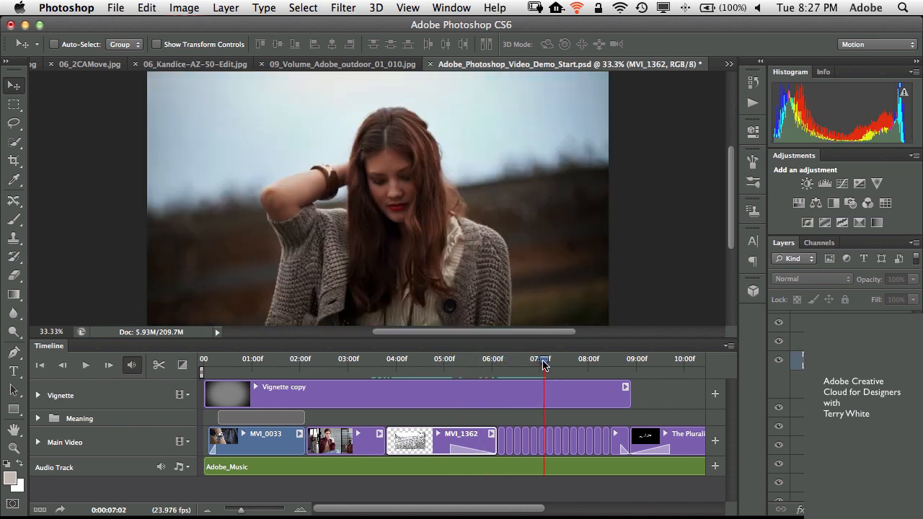
left_click_drag(545, 361, 525, 380)
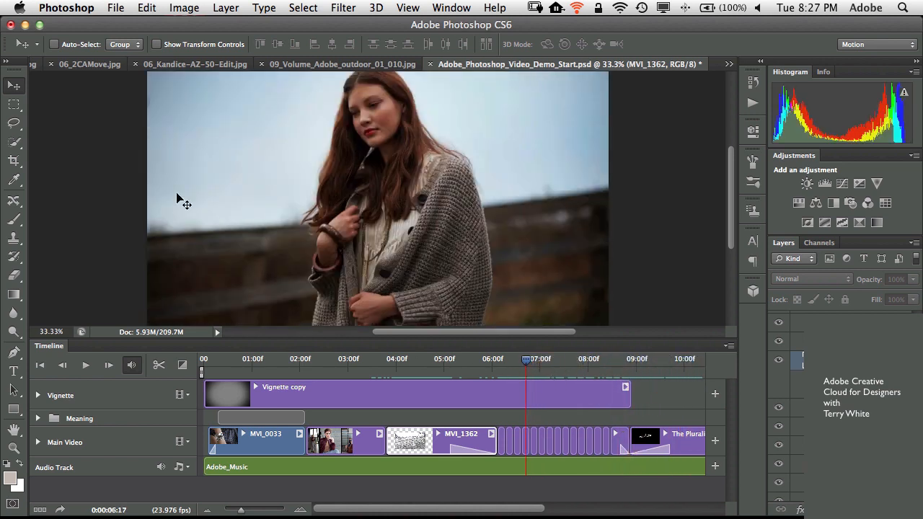
left_click(116, 8)
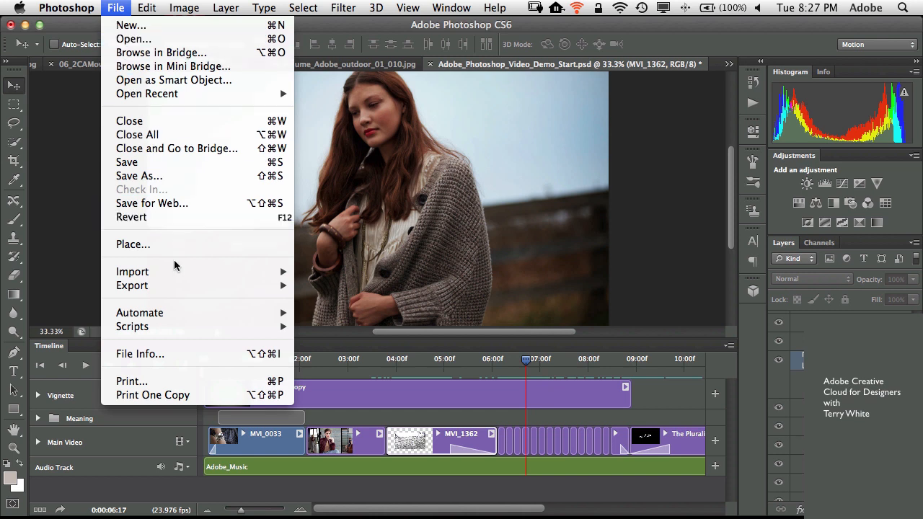
mouse_move(191, 286)
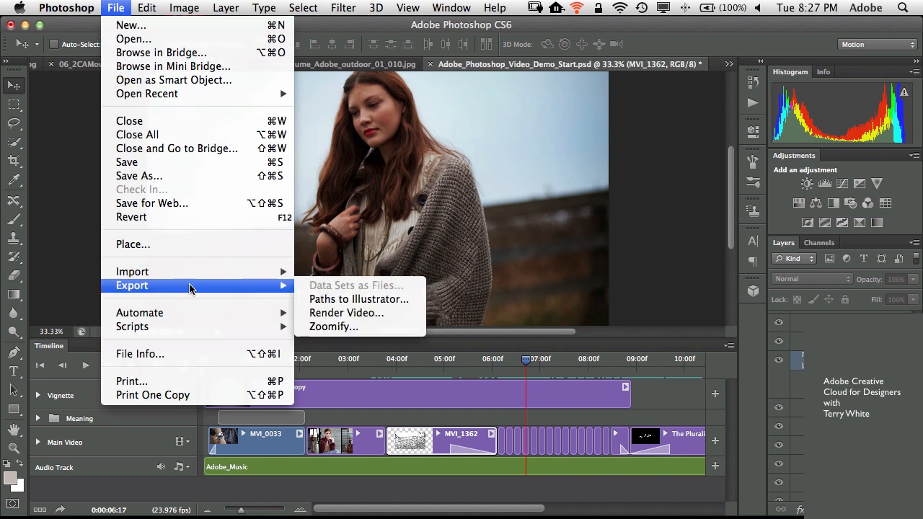
left_click(334, 314)
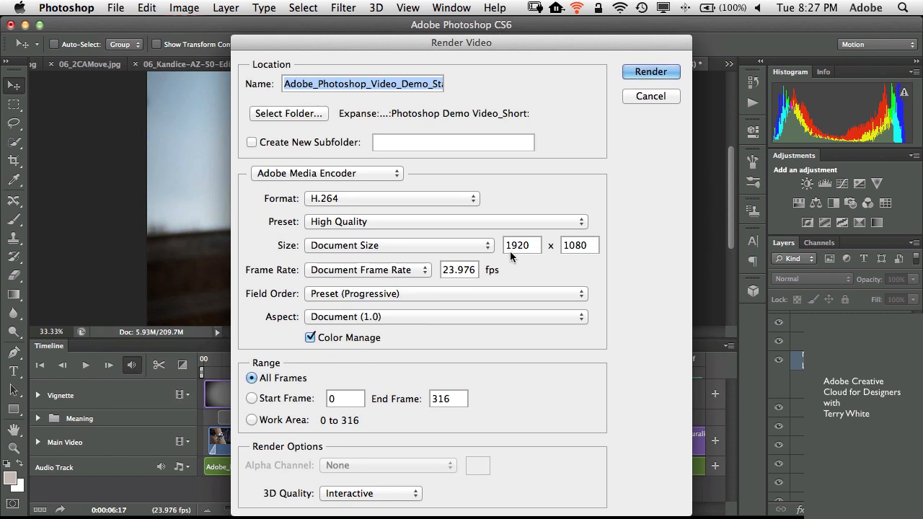
left_click(641, 96)
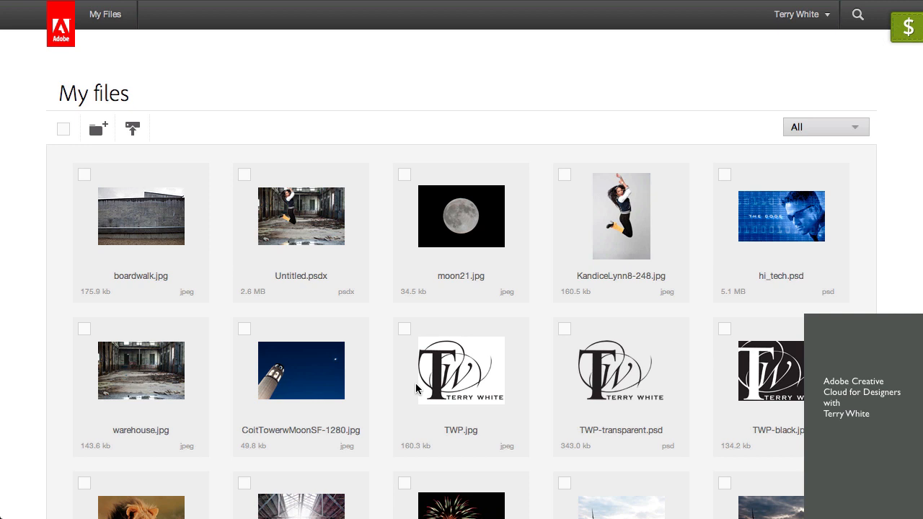
Switch to the Creative Cloud website, inspect Untitled.psdx by hiding its top two layers, and return to My files
left_click(286, 229)
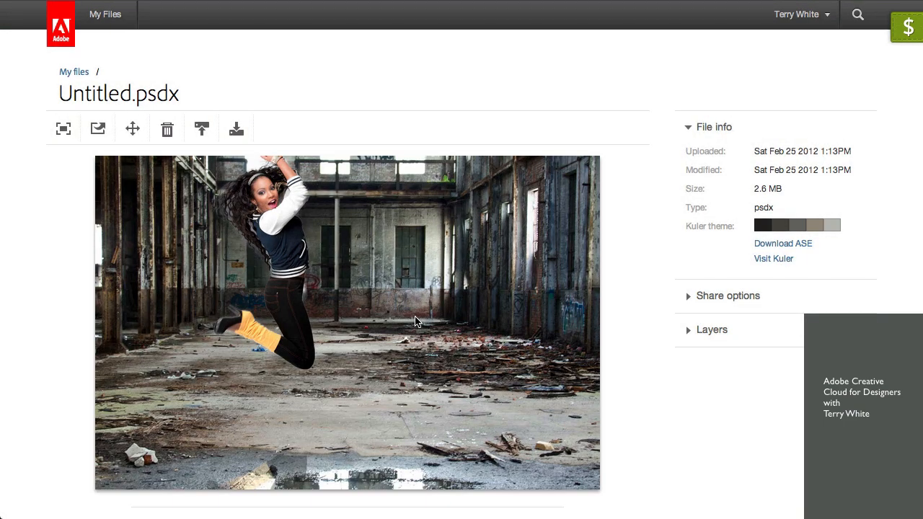
left_click(689, 336)
left_click(690, 364)
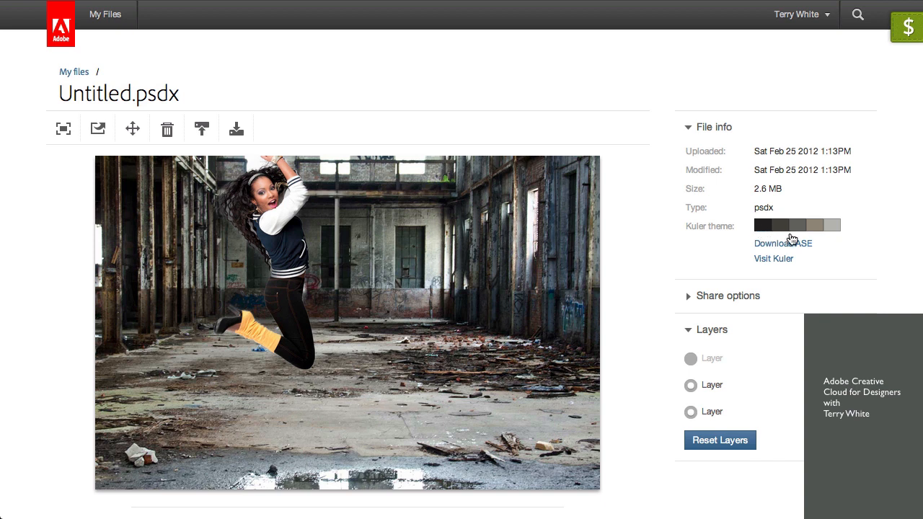
left_click(691, 388)
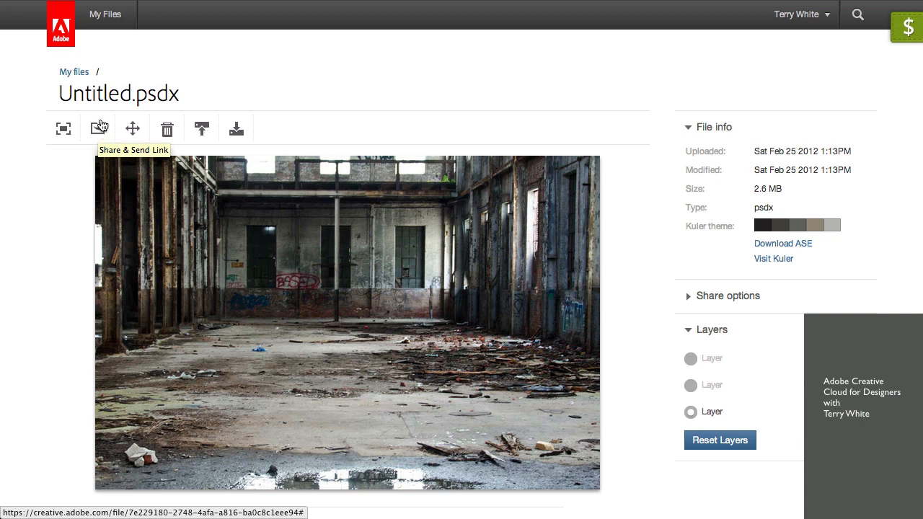
left_click(81, 72)
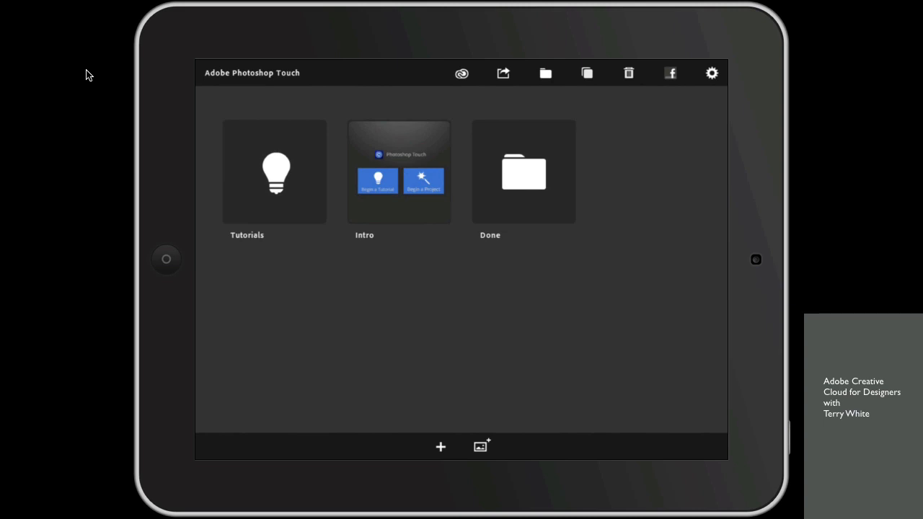
Switch to Photoshop Touch and start a new project from the Creative Cloud image boardwalk.jpg
left_click(481, 446)
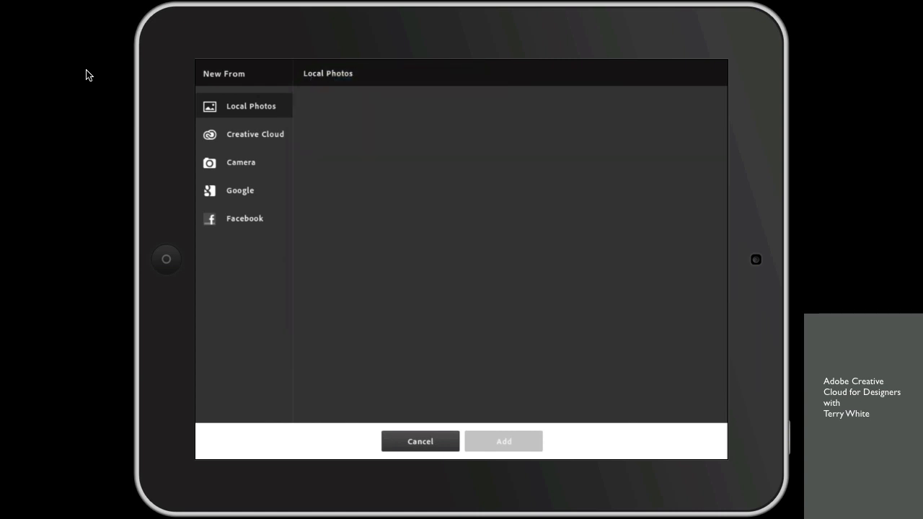
left_click(247, 135)
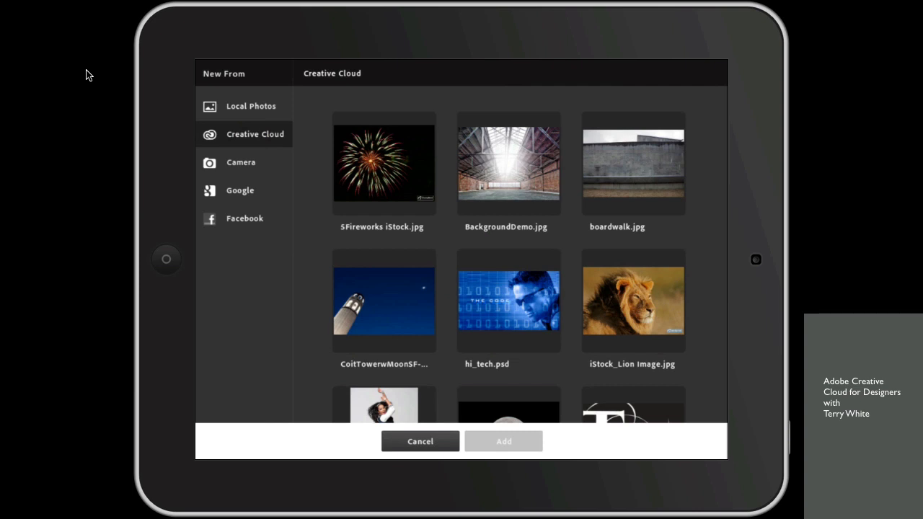
left_click(627, 158)
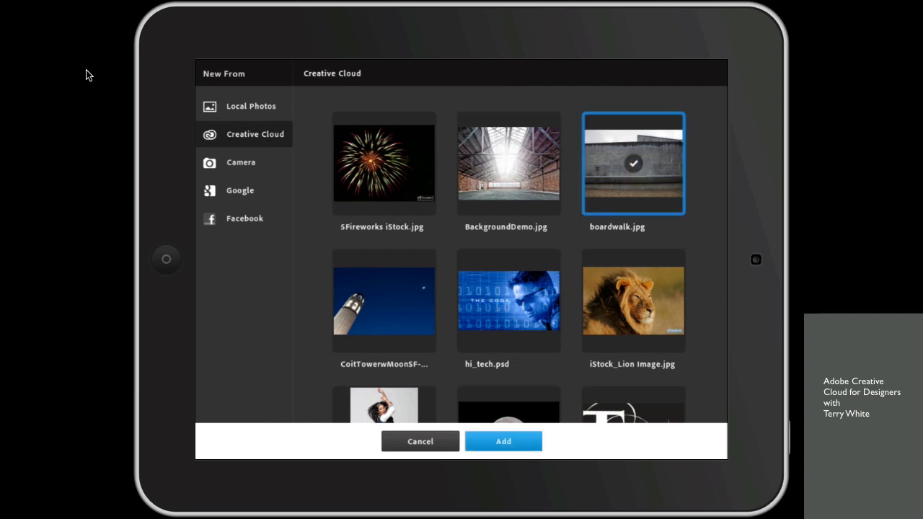
left_click(513, 439)
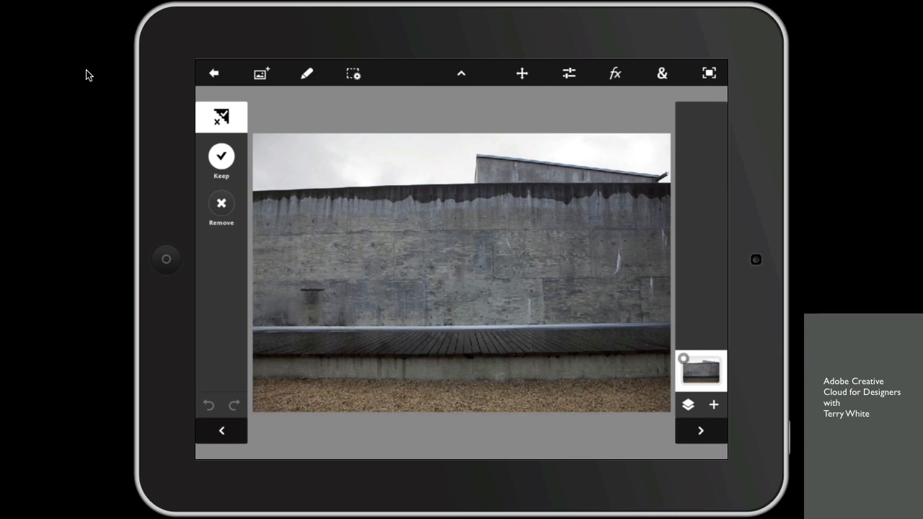
Add a photo layer using the Creative Cloud picture of the jumping woman on a grey background
left_click(713, 404)
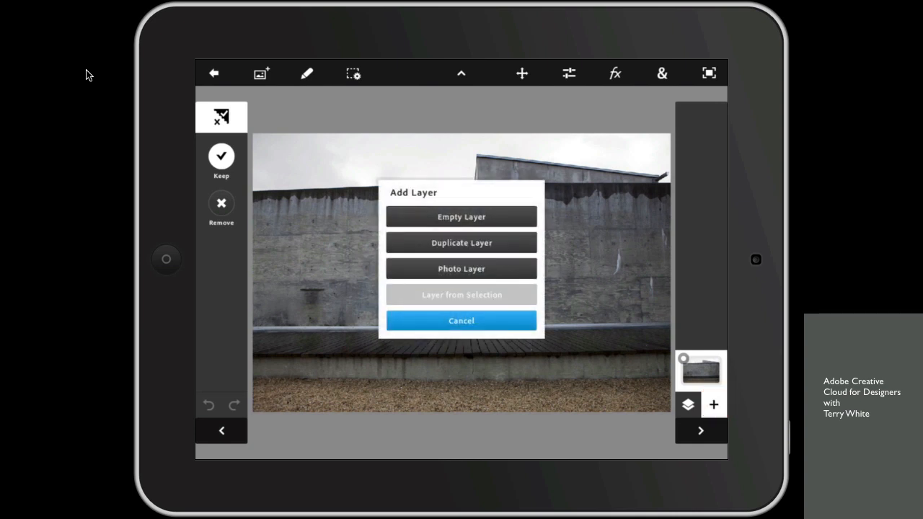
left_click(491, 268)
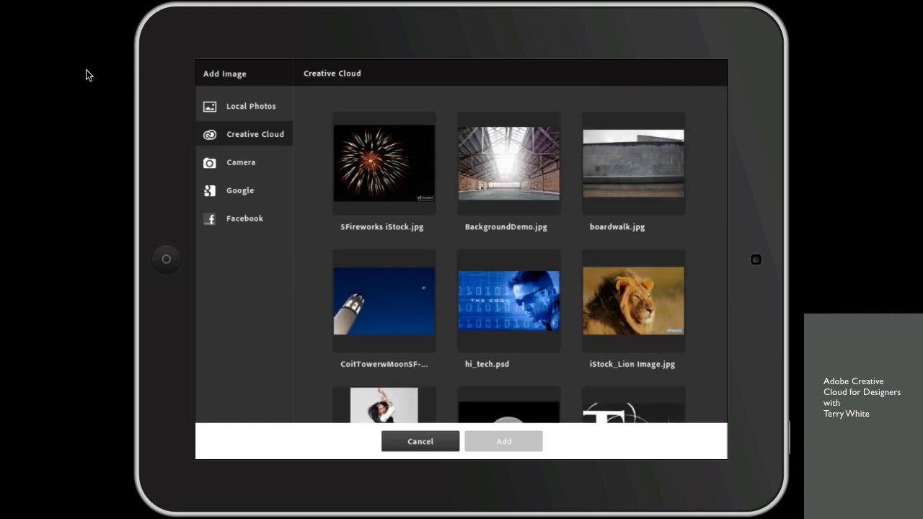
left_click(384, 406)
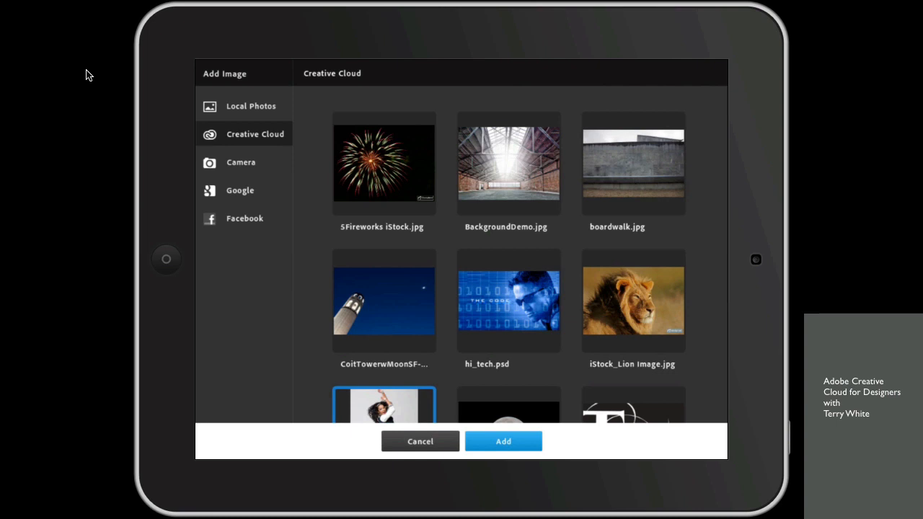
left_click(503, 442)
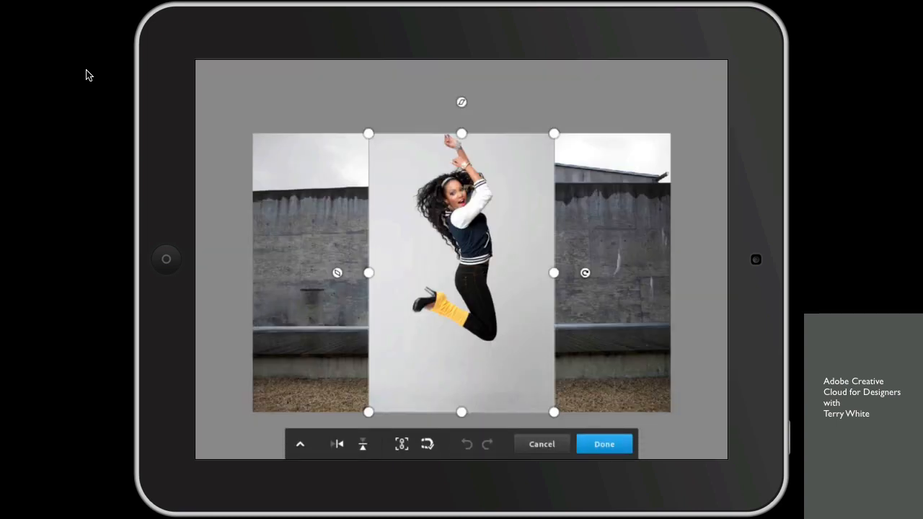
Scale the jumping woman layer down slightly and reposition it over the right half of the boardwalk photo
left_click_drag(553, 411, 532, 379)
left_click_drag(453, 299, 525, 298)
left_click(606, 443)
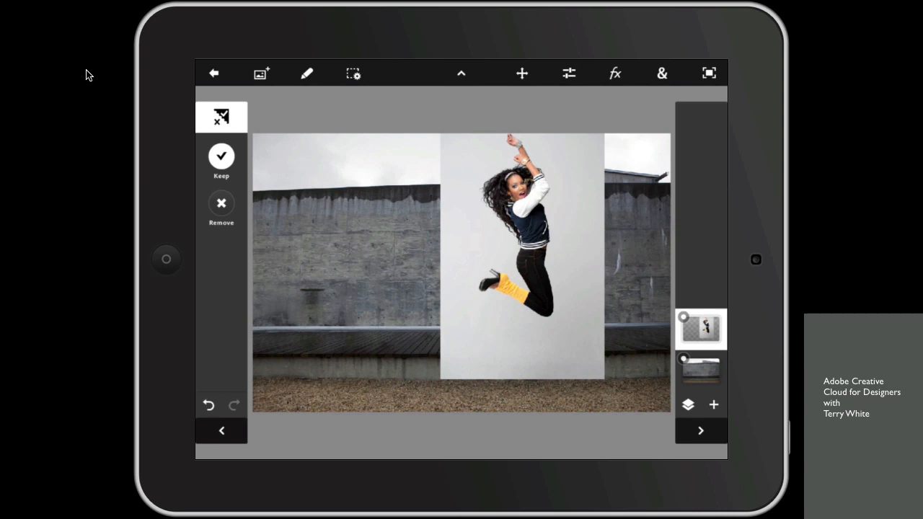
Look through the Magic Wand and Brush Selection alternatives and return to the selection tool with Keep and Remove strokes
left_click(216, 111)
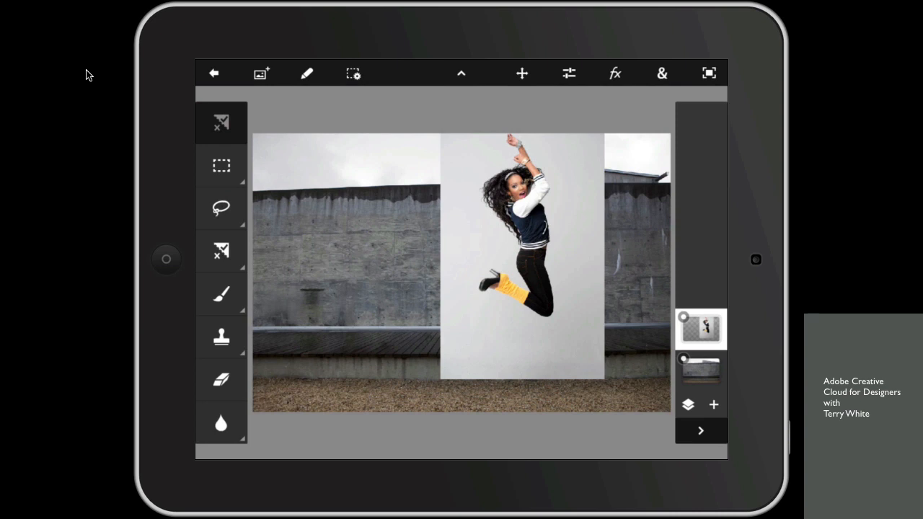
left_click(222, 251)
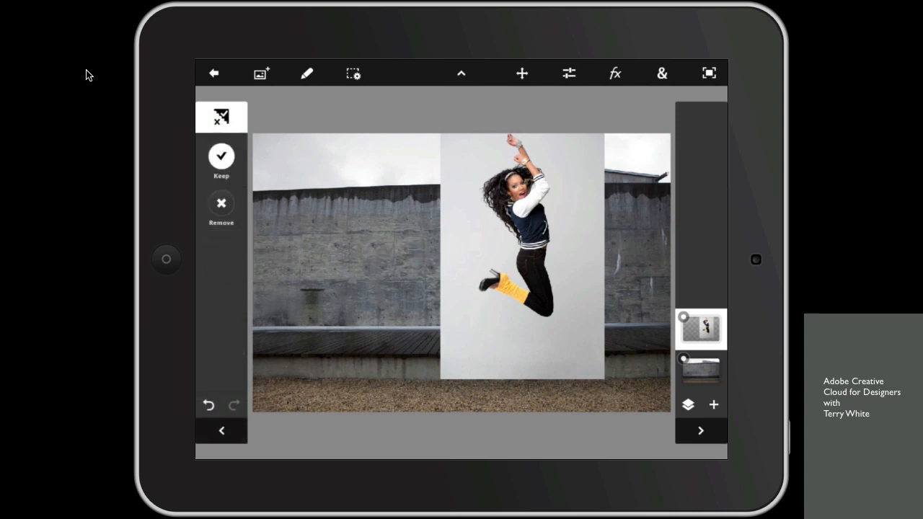
left_click(222, 119)
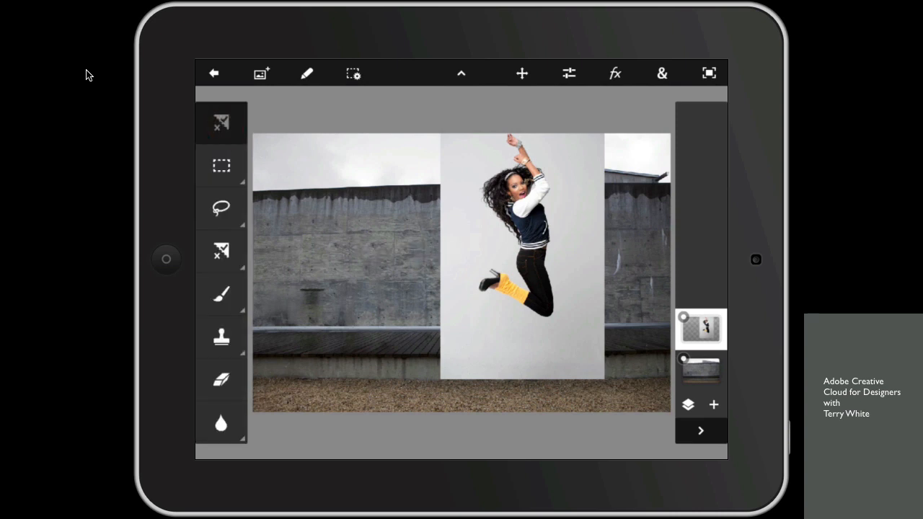
left_click(221, 251)
left_click(274, 250)
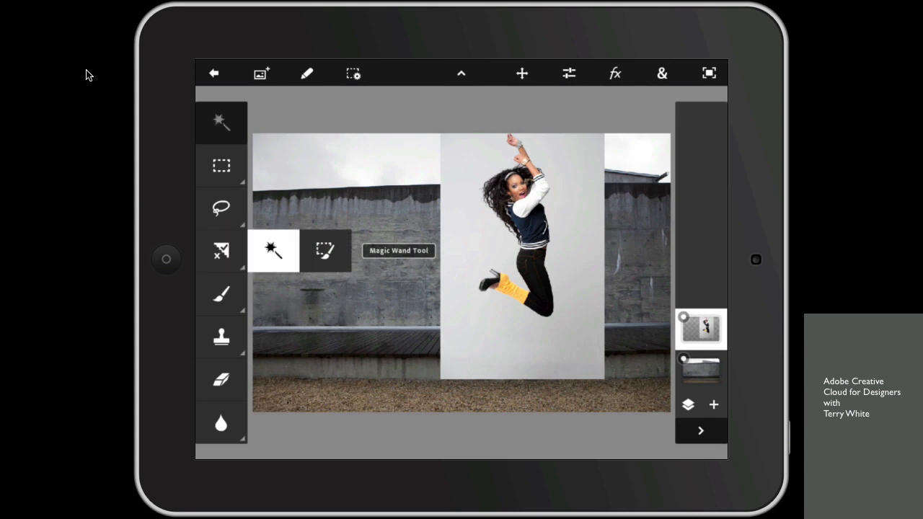
left_click(326, 250)
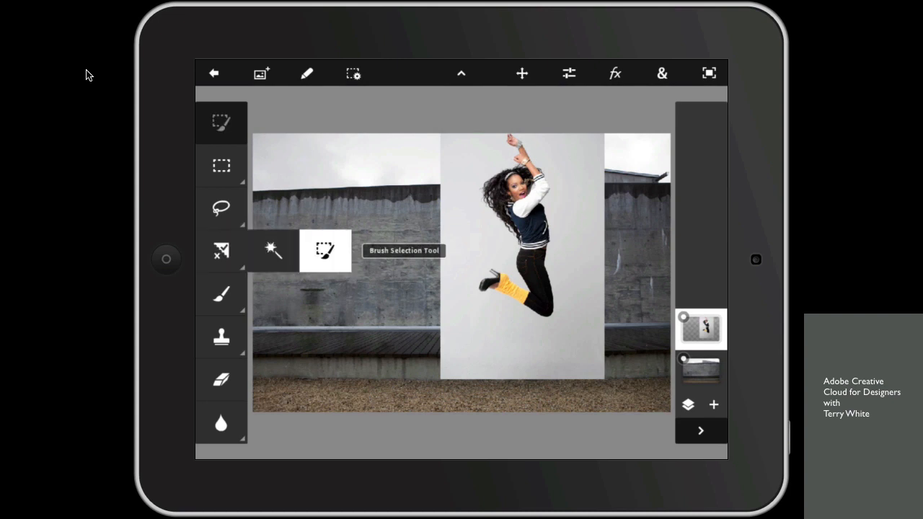
left_click(273, 250)
left_click(221, 250)
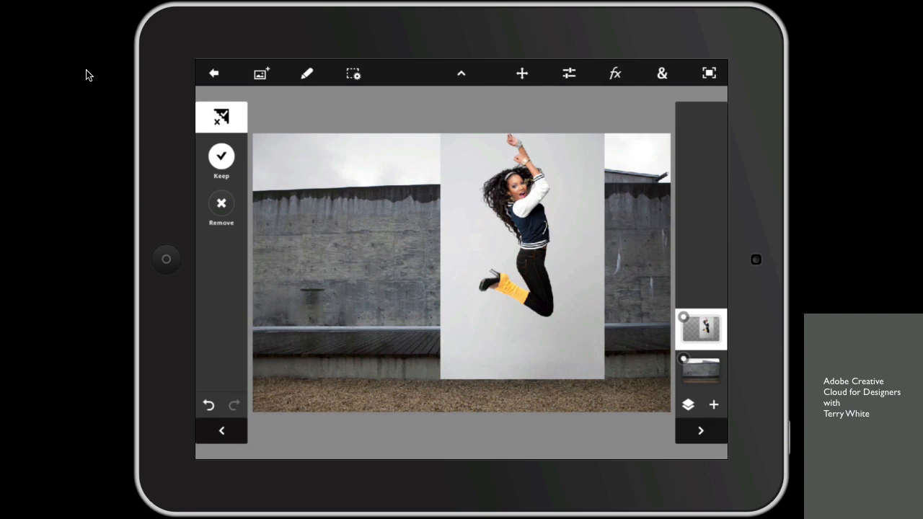
Select the jumping woman with Keep strokes over her body and a Remove stroke on the background around her raised hand
mouse_move(526, 183)
left_mouse_down()
mouse_move(503, 191)
mouse_move(515, 196)
mouse_move(493, 191)
mouse_move(521, 179)
mouse_move(515, 213)
mouse_move(535, 243)
mouse_move(539, 299)
mouse_move(490, 281)
mouse_move(549, 302)
mouse_move(531, 265)
mouse_move(538, 171)
mouse_move(513, 138)
left_mouse_up()
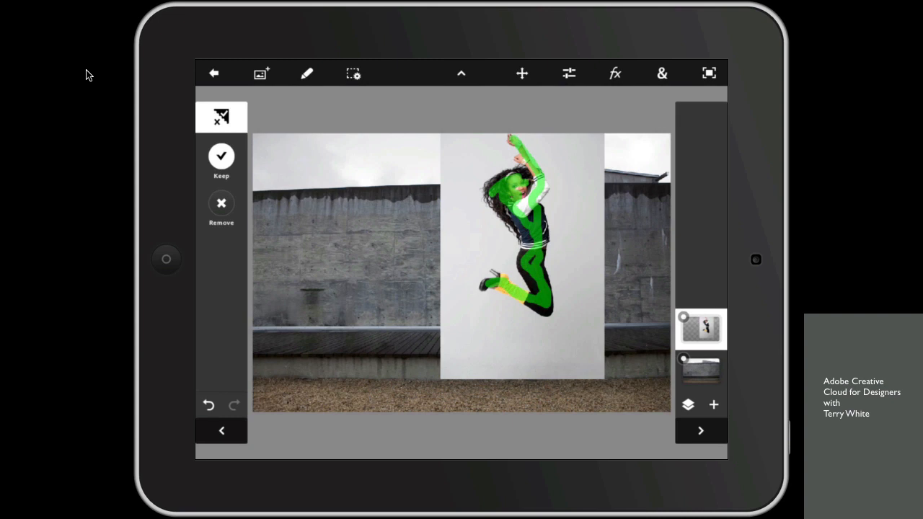
mouse_move(496, 191)
left_mouse_down()
mouse_move(525, 235)
mouse_move(539, 215)
mouse_move(540, 229)
mouse_move(534, 200)
left_mouse_up()
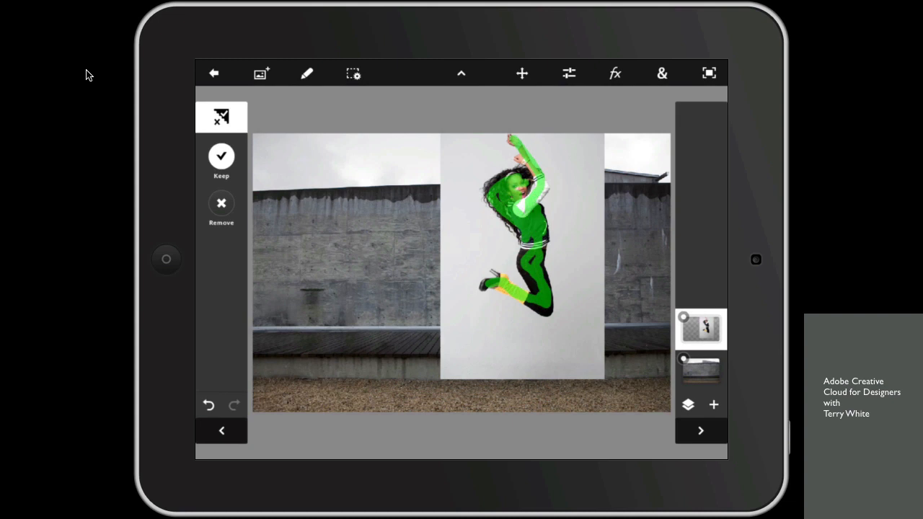
left_click(221, 202)
mouse_move(496, 137)
left_mouse_down()
mouse_move(475, 201)
mouse_move(503, 256)
mouse_move(482, 258)
mouse_move(464, 293)
mouse_move(481, 317)
mouse_move(554, 337)
mouse_move(575, 308)
mouse_move(564, 271)
mouse_move(563, 187)
mouse_move(523, 132)
left_mouse_up()
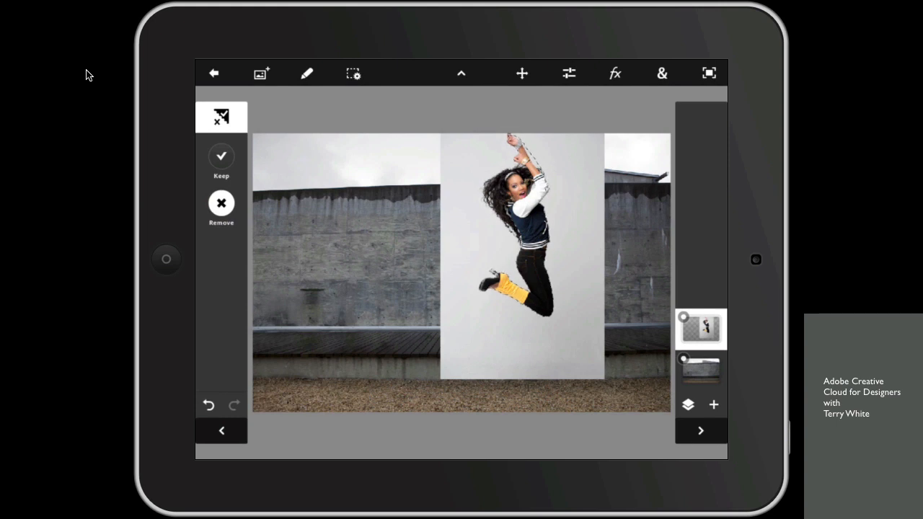
Refine the selection beside the woman's raised arms with additional Remove strokes on the grey background
left_click_drag(559, 154, 546, 156)
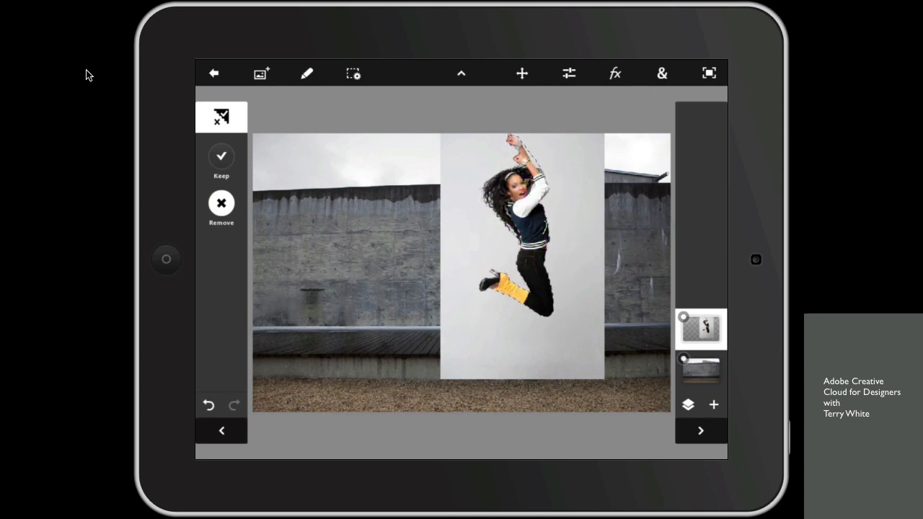
left_click_drag(545, 156, 557, 155)
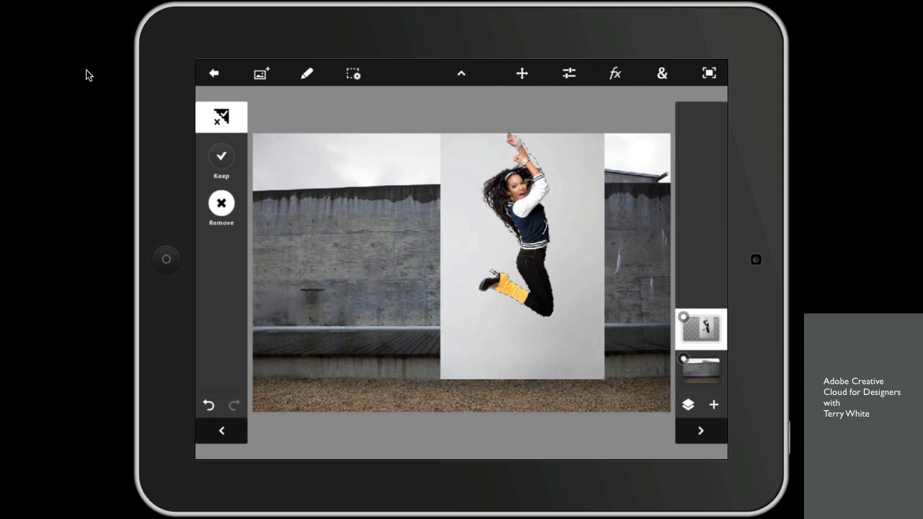
scroll(548, 229, "up", 2)
scroll(558, 193, "up", 3)
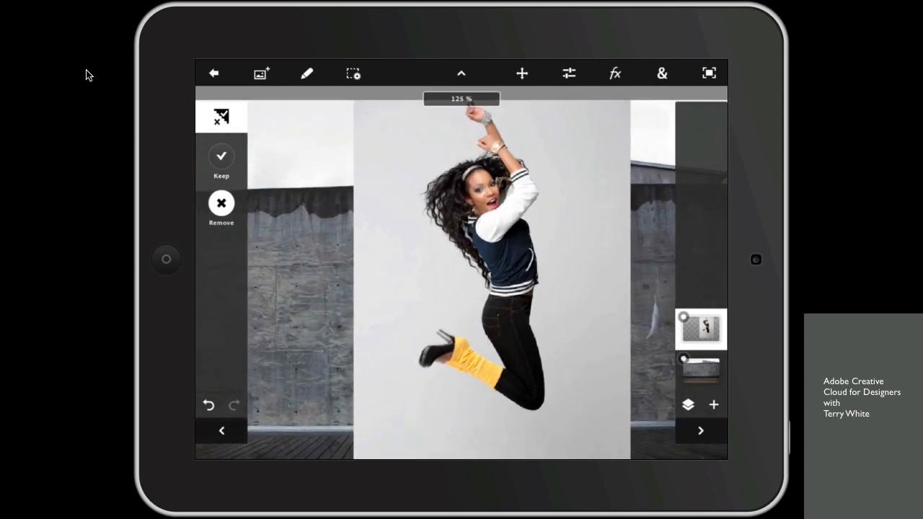
left_click(533, 148)
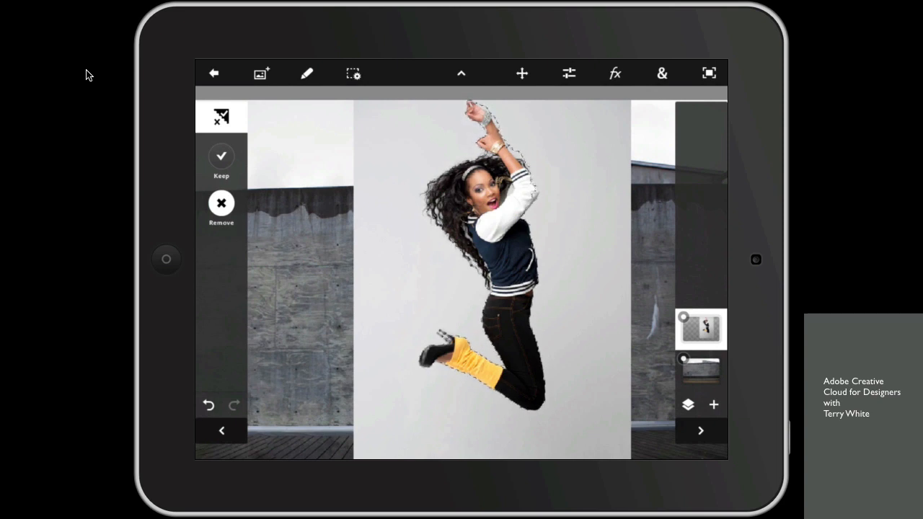
Refine the selection edge with brush strokes around the woman's hair, raised arms, torso and legs, and apply the refinement
left_click(353, 74)
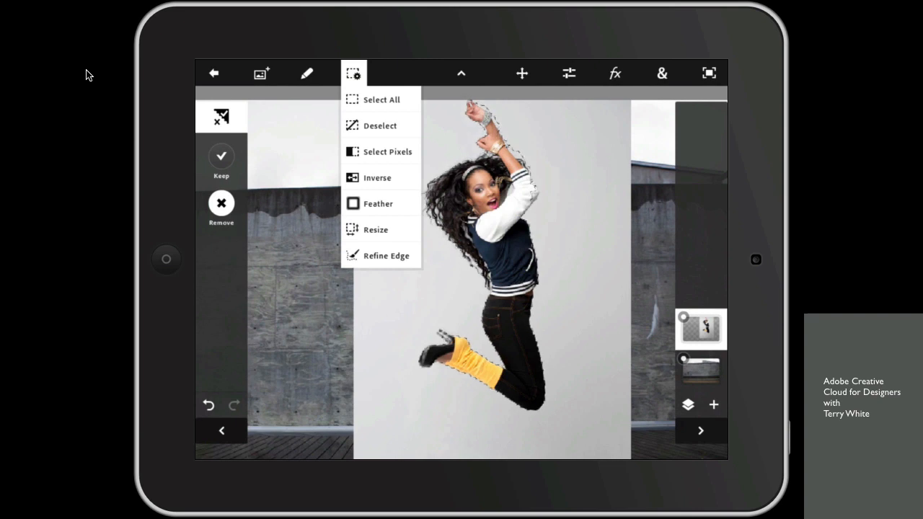
left_click(390, 254)
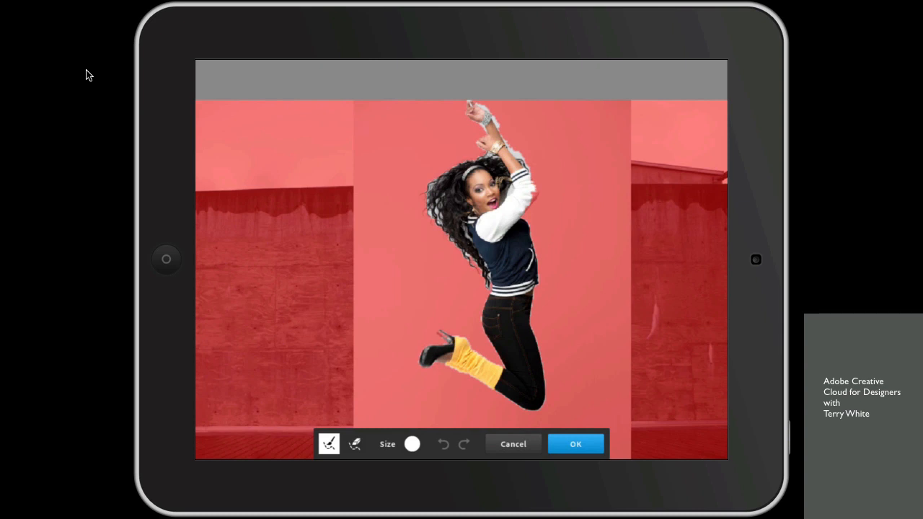
mouse_move(447, 146)
left_mouse_down()
mouse_move(432, 164)
mouse_move(433, 192)
mouse_move(472, 278)
left_mouse_up()
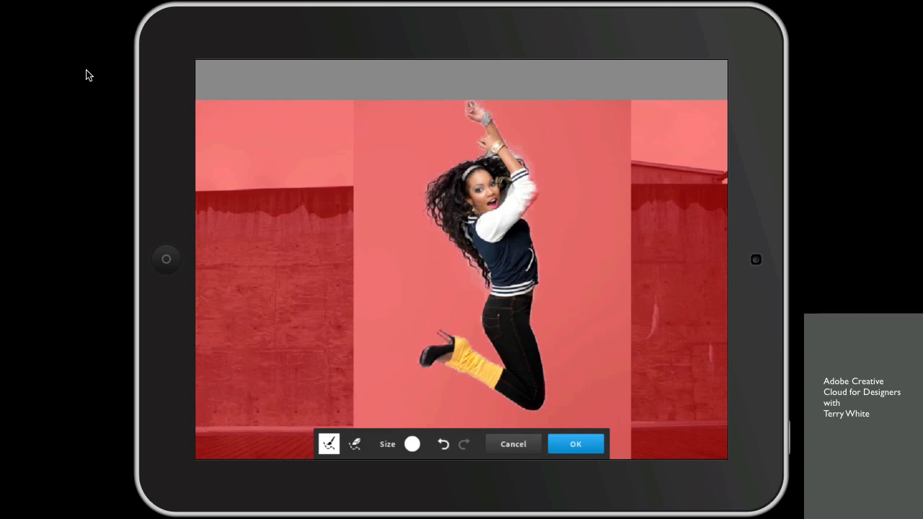
left_click_drag(562, 182, 508, 129)
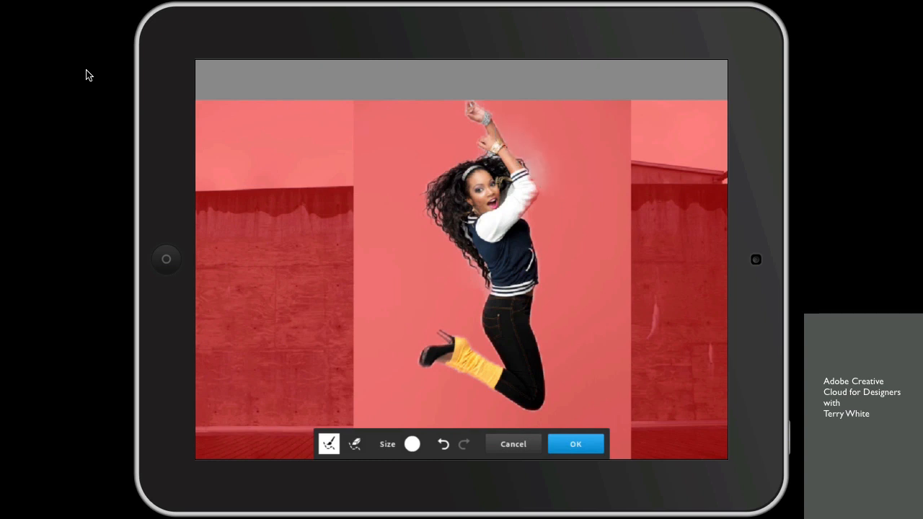
mouse_move(548, 244)
left_mouse_down()
mouse_move(536, 319)
mouse_move(558, 361)
mouse_move(559, 398)
mouse_move(536, 419)
mouse_move(508, 417)
left_mouse_up()
left_click_drag(467, 289, 483, 340)
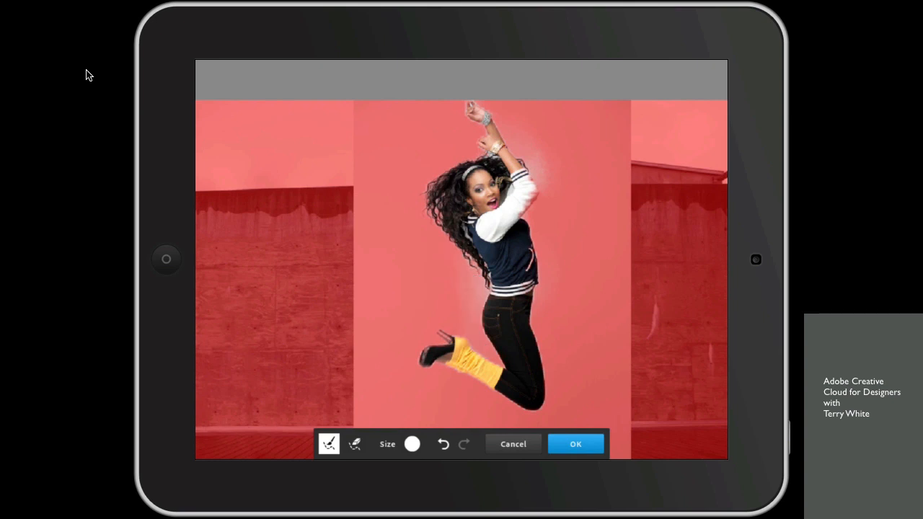
left_click_drag(472, 297, 429, 171)
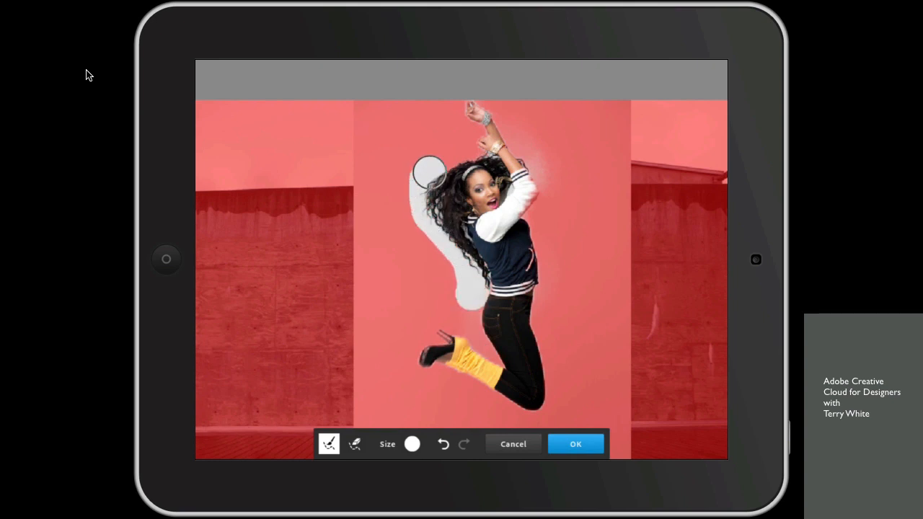
left_click(584, 442)
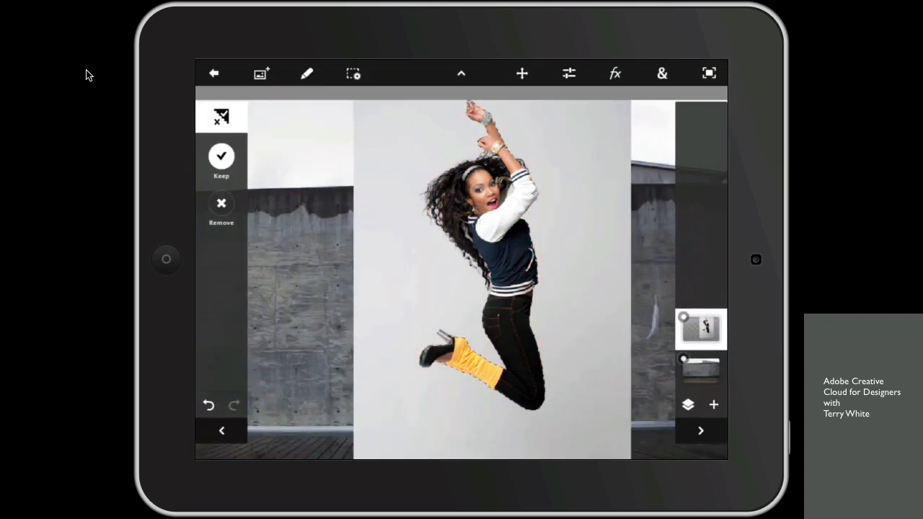
Extract the selected woman from her grey background and deselect her
left_click(306, 73)
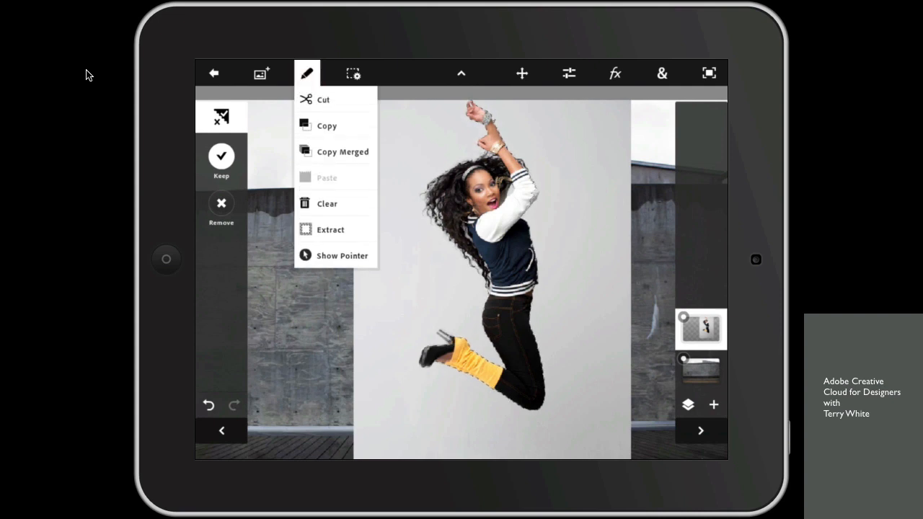
left_click(333, 229)
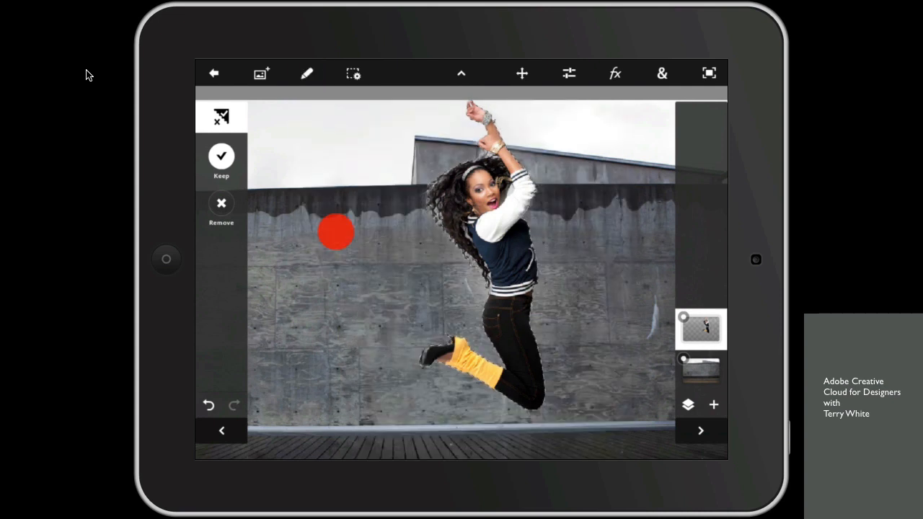
scroll(493, 302, "down", 3)
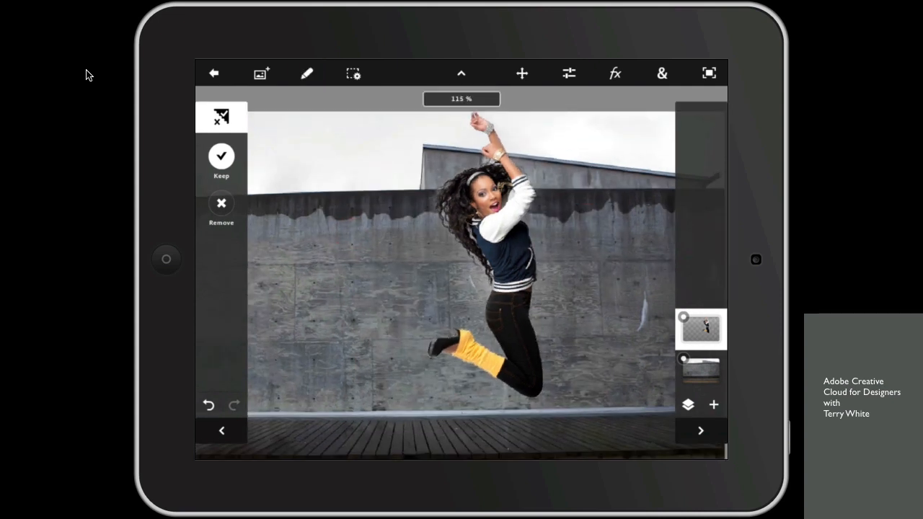
scroll(502, 301, "down", 3)
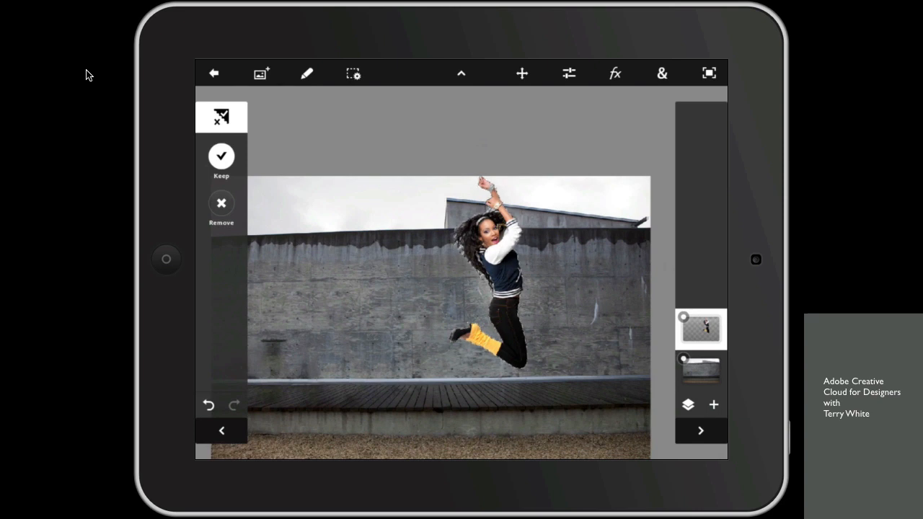
left_click(352, 73)
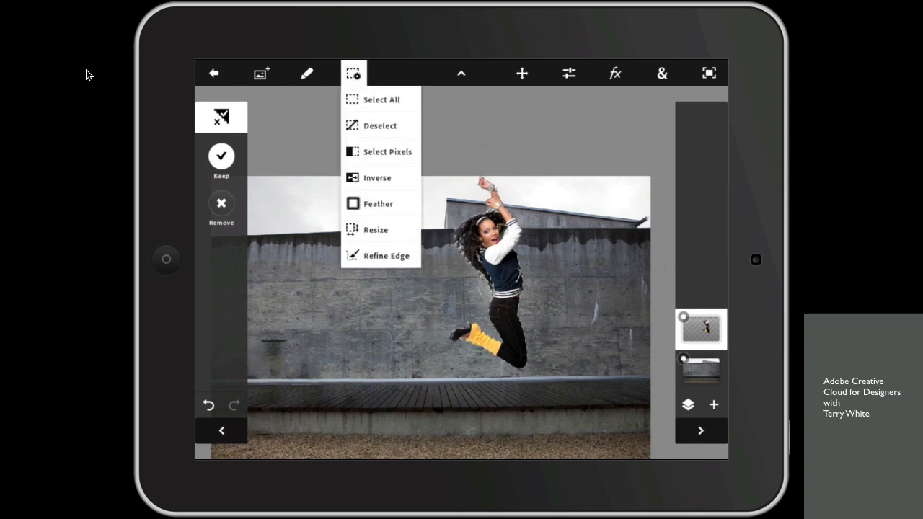
left_click(380, 125)
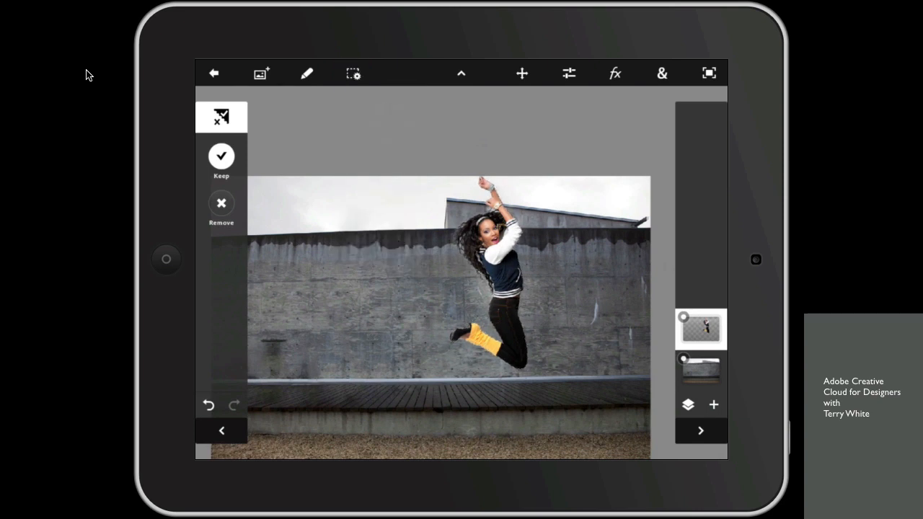
Move the cut-out woman higher against the wall and scale her down slightly
left_click(517, 71)
left_click_drag(447, 368, 451, 368)
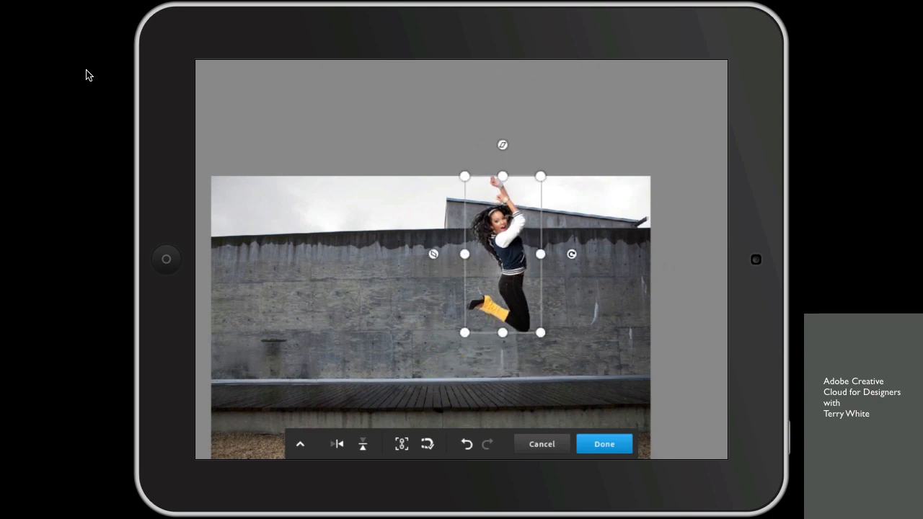
mouse_move(463, 331)
left_mouse_down()
mouse_move(478, 302)
mouse_move(468, 326)
left_mouse_up()
left_click(604, 444)
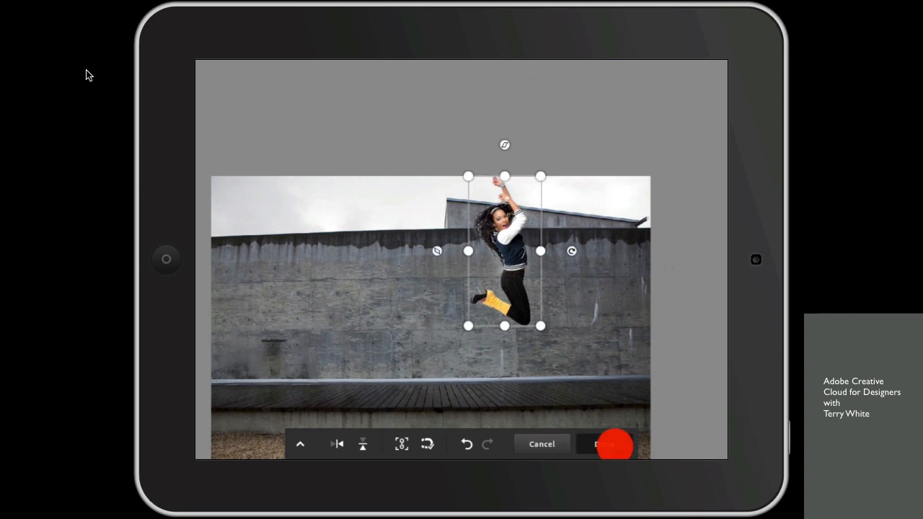
left_click_drag(577, 325, 613, 264)
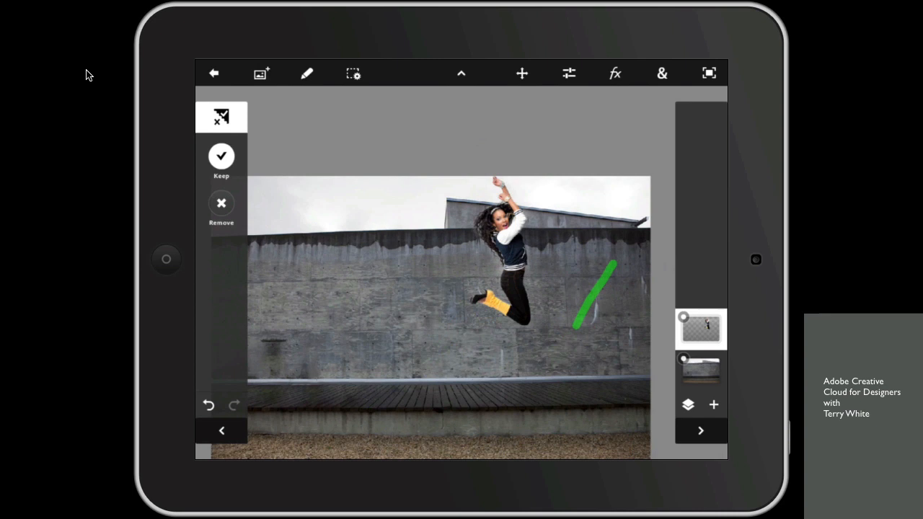
left_click(209, 405)
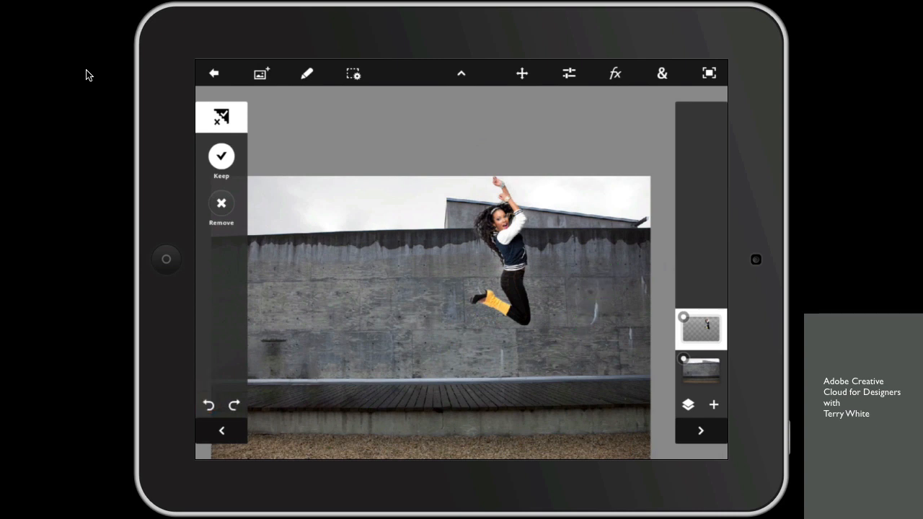
left_click(521, 73)
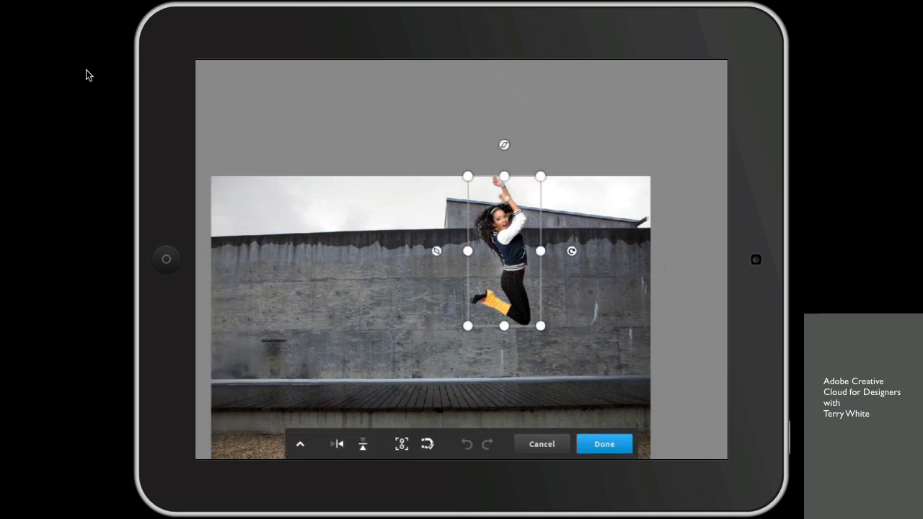
left_click(602, 441)
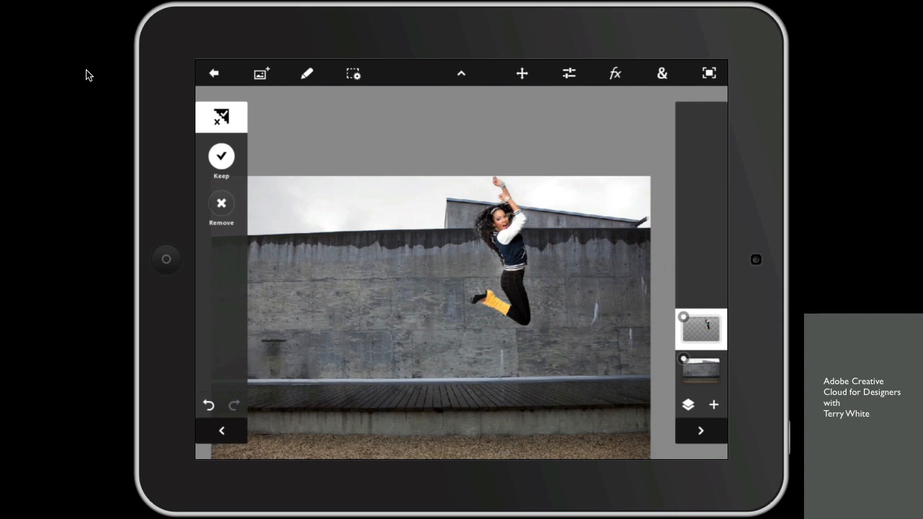
Inspect the composite in the 3D layer view and dismiss the Creative Cloud options in the project gallery
left_click(700, 328)
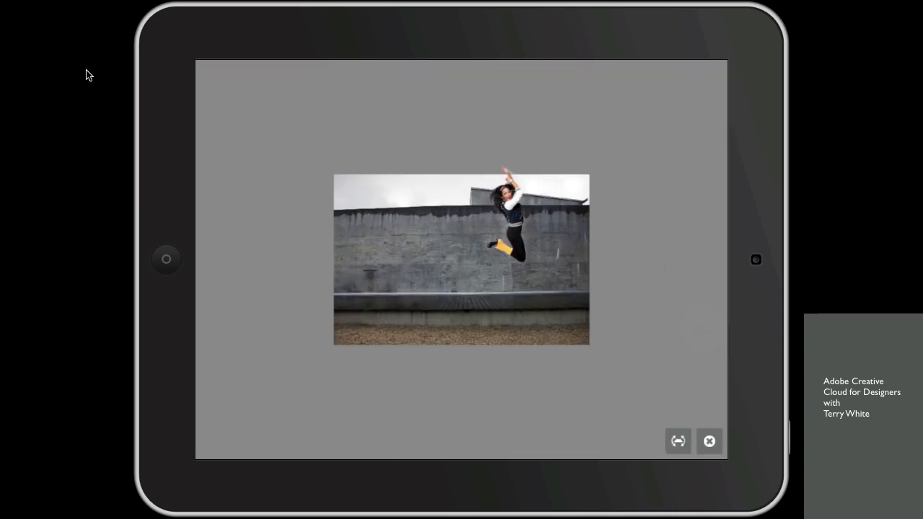
mouse_move(598, 393)
left_mouse_down()
mouse_move(623, 289)
mouse_move(519, 289)
left_mouse_up()
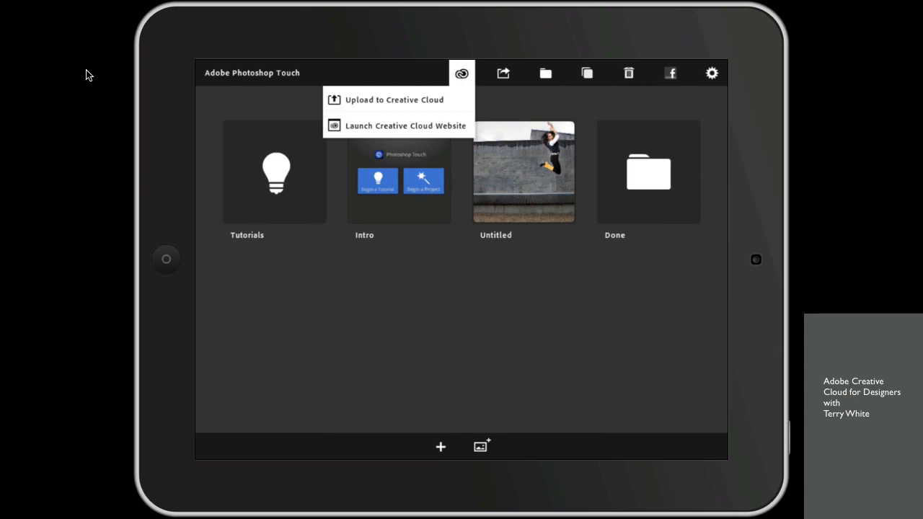
left_click(662, 311)
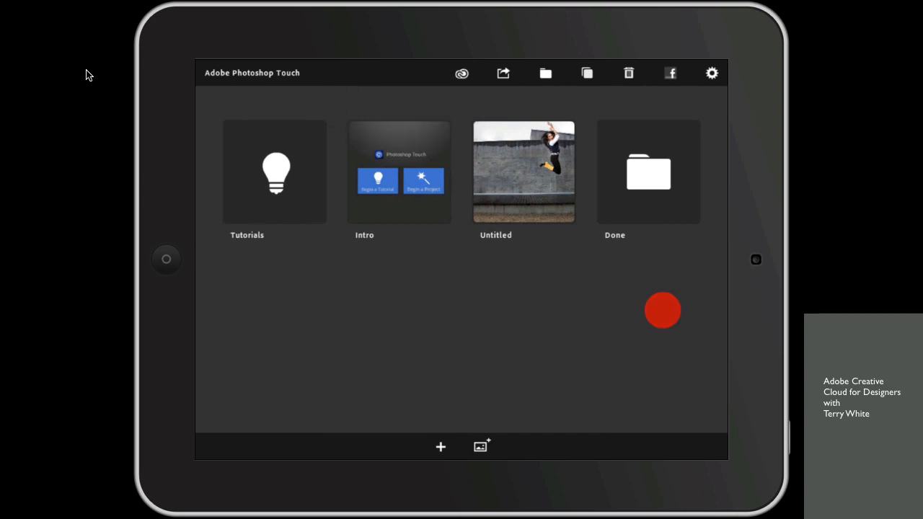
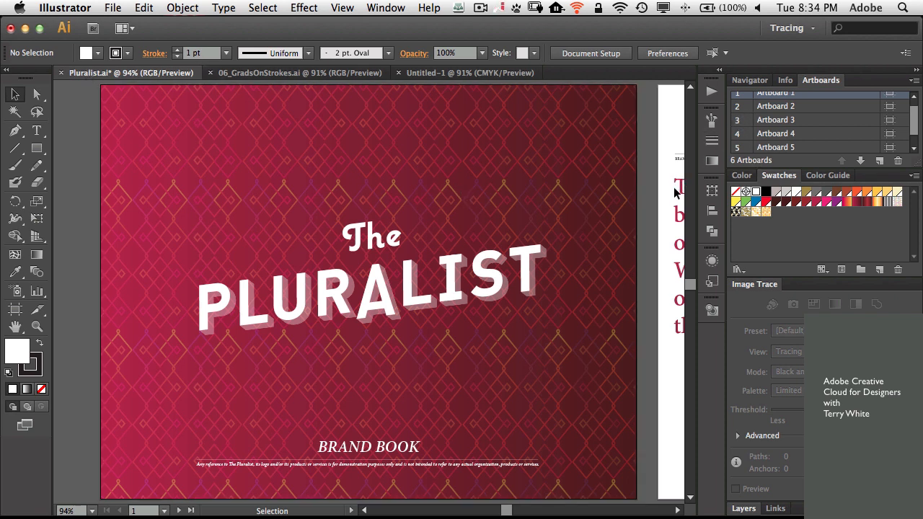
Switch to Illustrator, go to Artboard 4 in Pluralist.ai and rename the artboard as Leaves
double_click(737, 135)
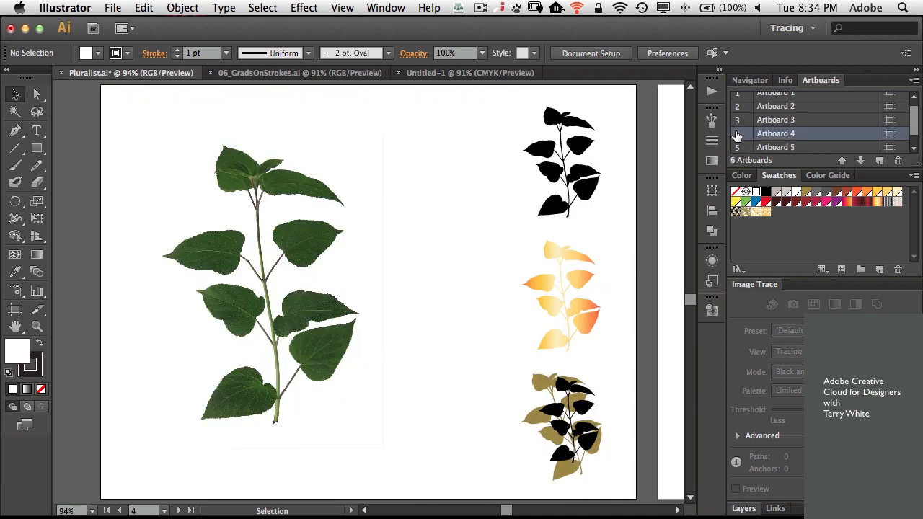
double_click(779, 134)
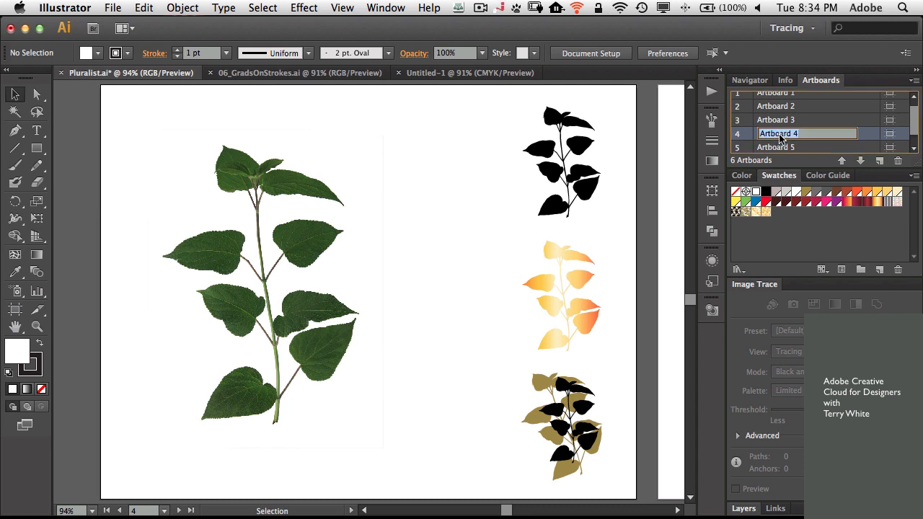
type("Leaves")
key("Return")
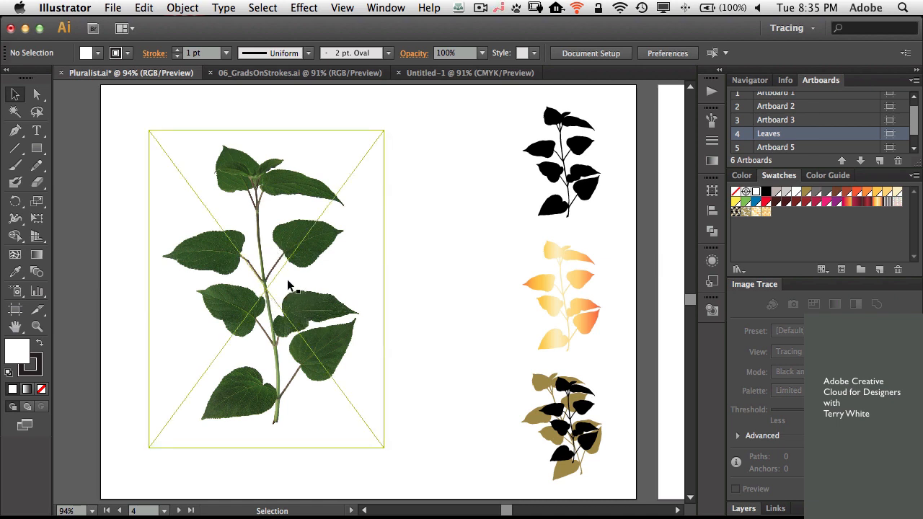
Select the green leaf photo and try tracing it with the Low Fidelity Photo and Shades of Gray presets
left_click(300, 245)
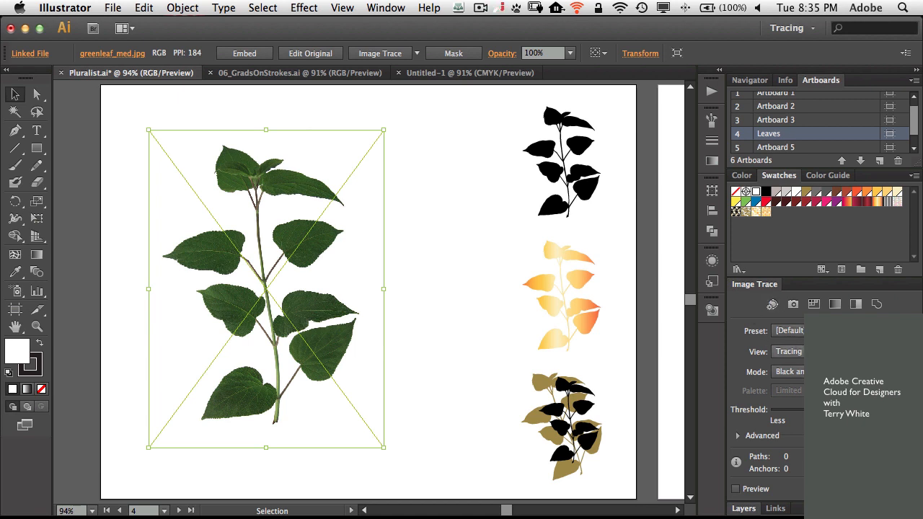
left_click(837, 331)
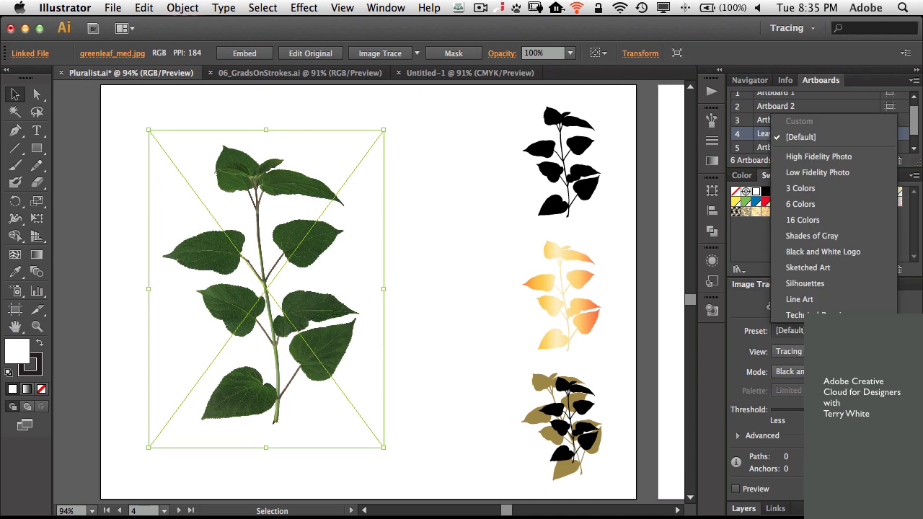
left_click(815, 173)
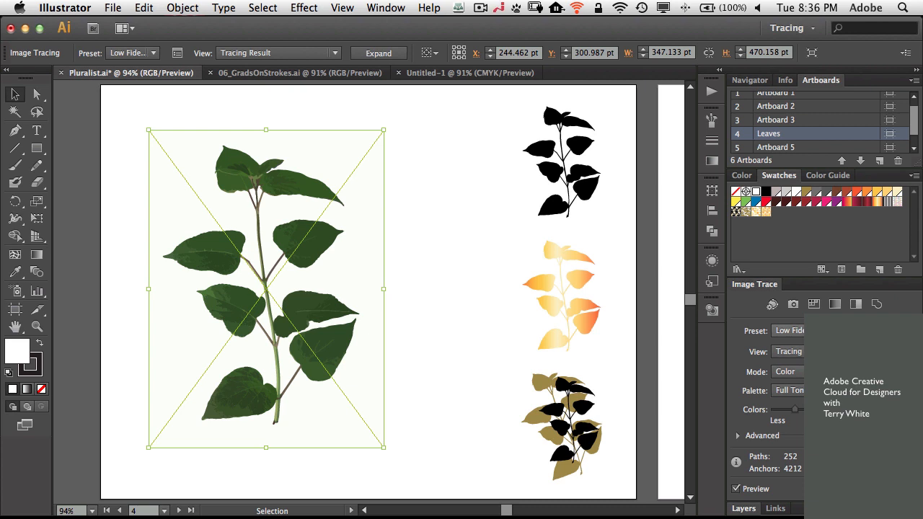
left_click(788, 330)
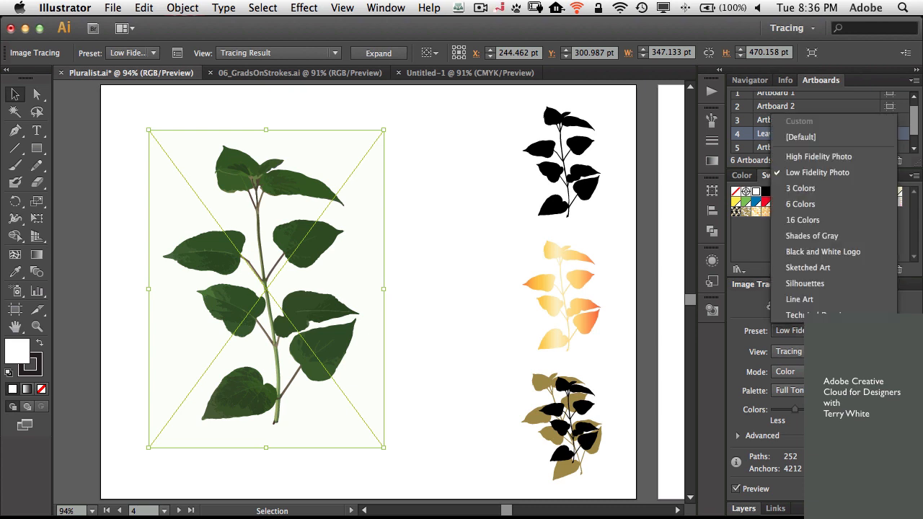
left_click(824, 236)
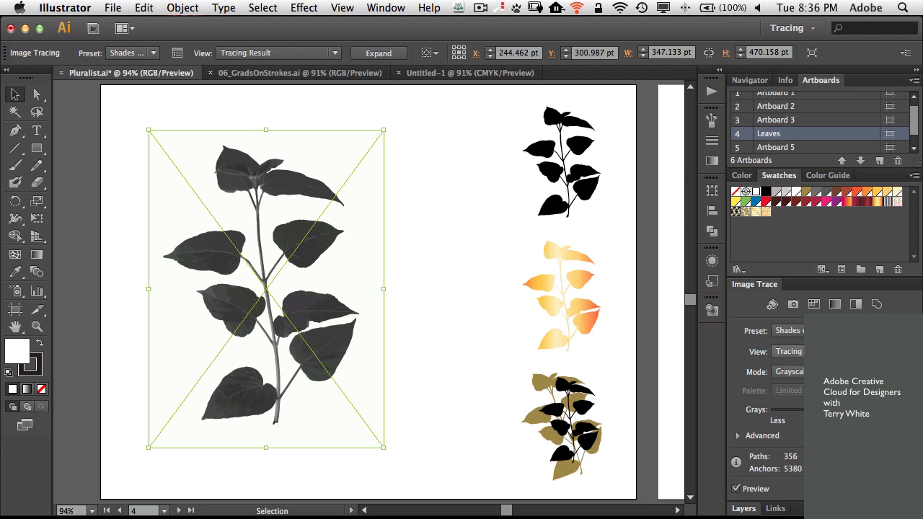
Trace the leaf photo with the Silhouettes preset and expand the tracing into editable paths
left_click(789, 330)
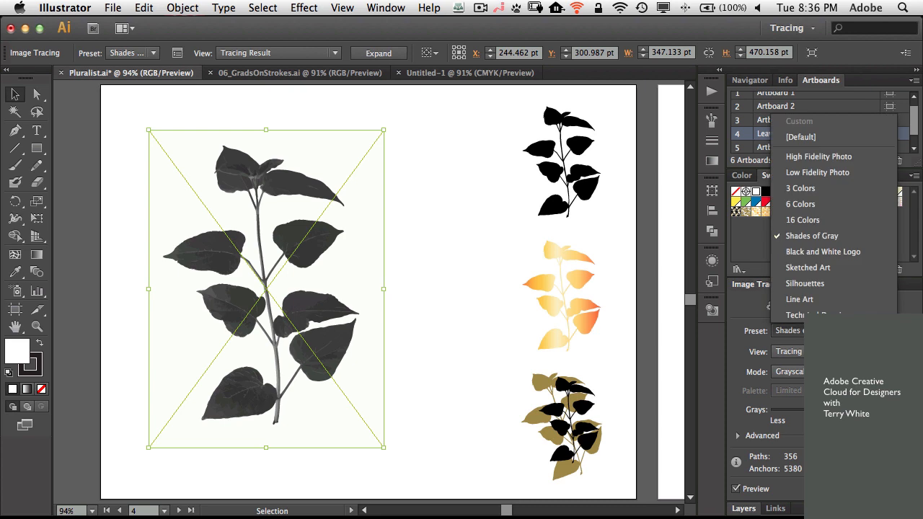
left_click(826, 283)
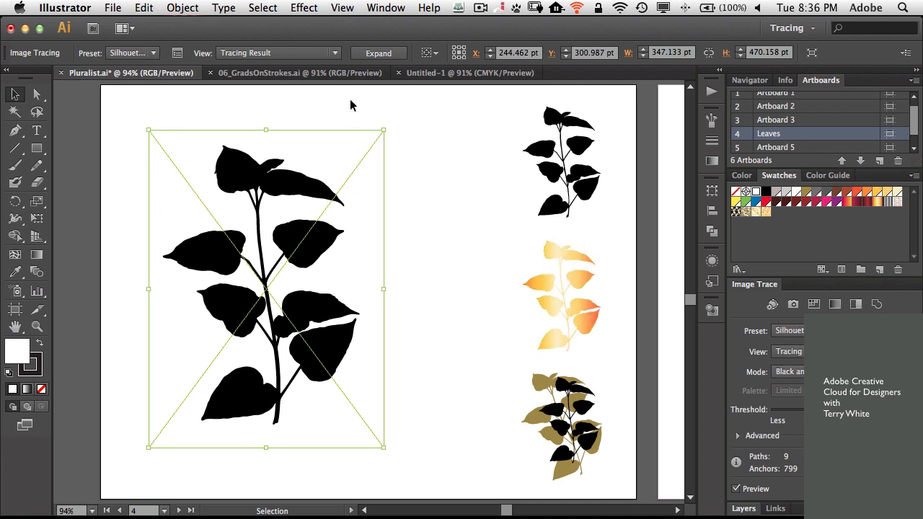
left_click(374, 58)
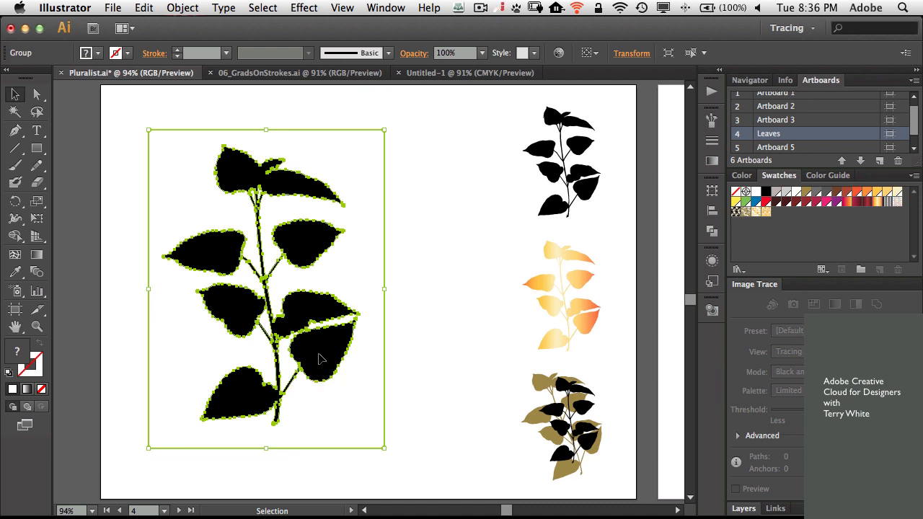
Isolate the leaf silhouette's compound path, fill it with the gray R=114 G=111 B=110 swatch and set its opacity to 70%
double_click(322, 359)
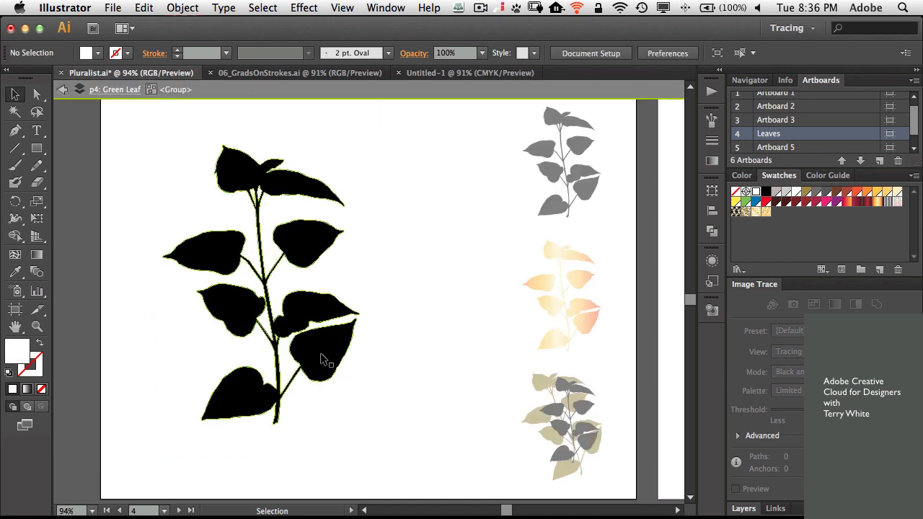
double_click(320, 353)
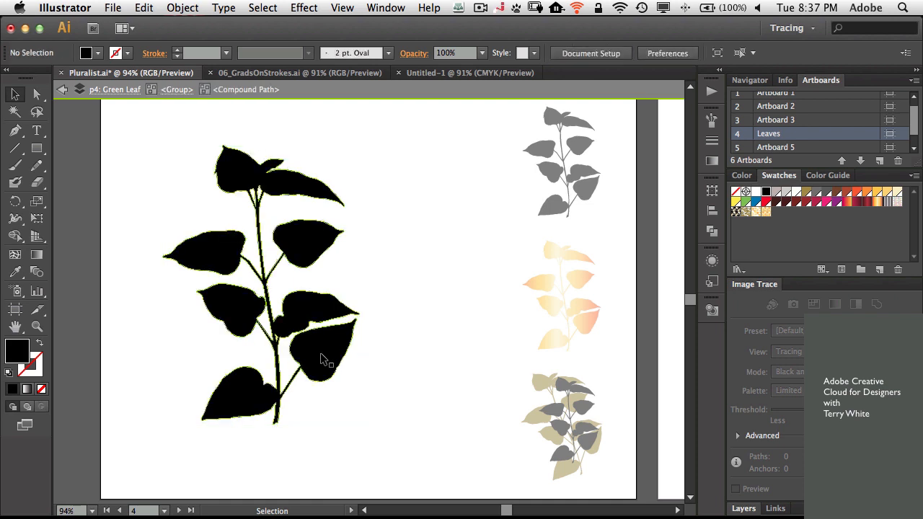
left_click(320, 353)
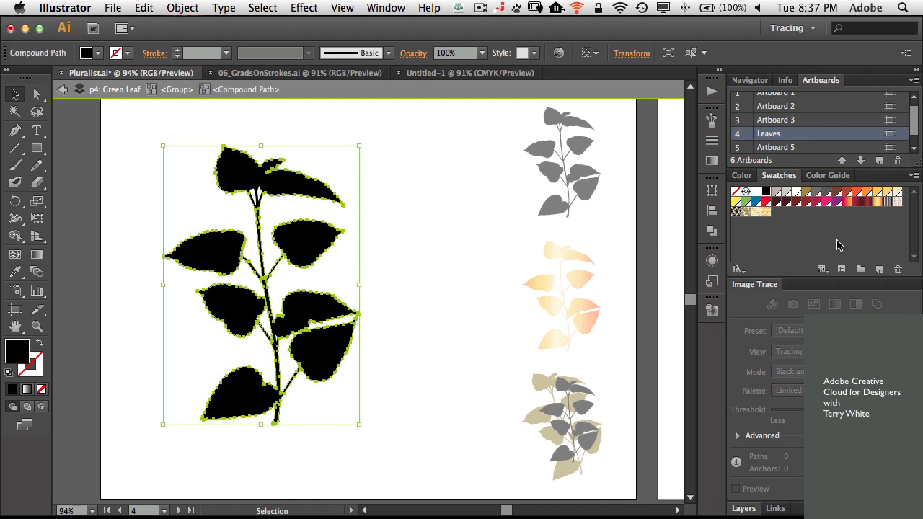
left_click(816, 193)
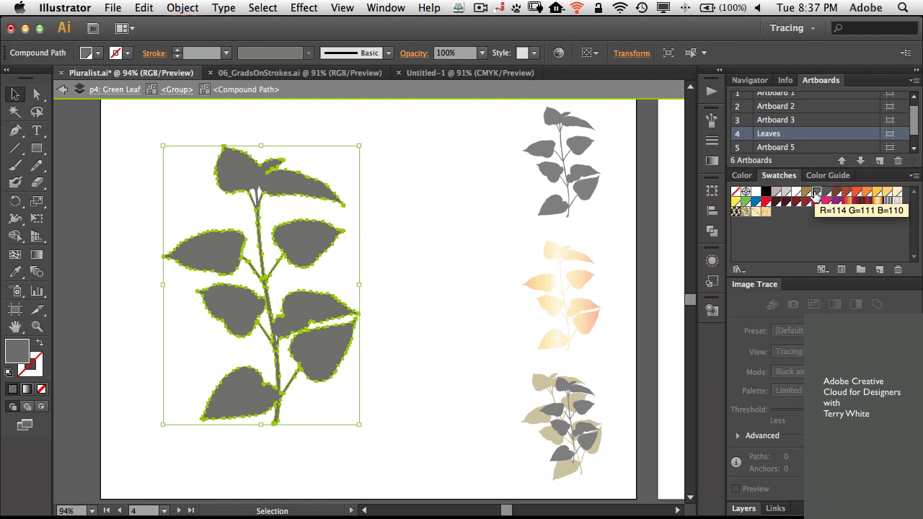
left_click(481, 53)
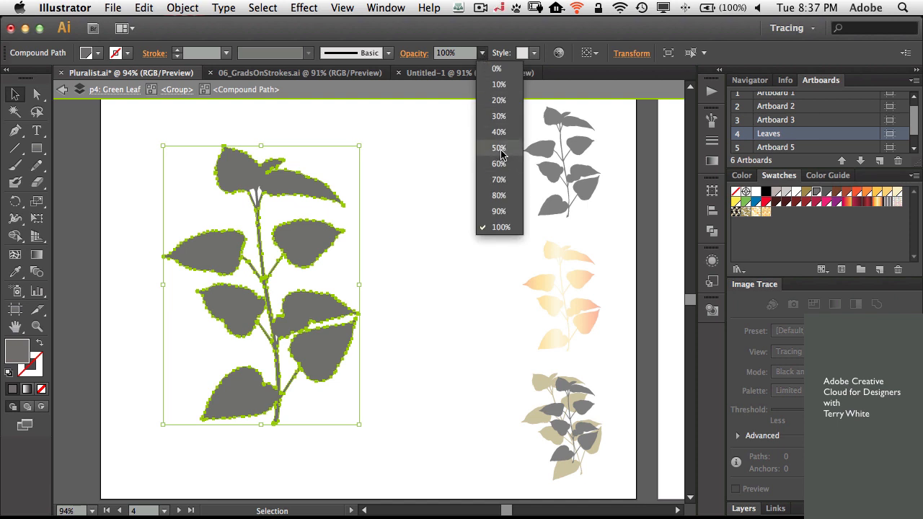
left_click(500, 180)
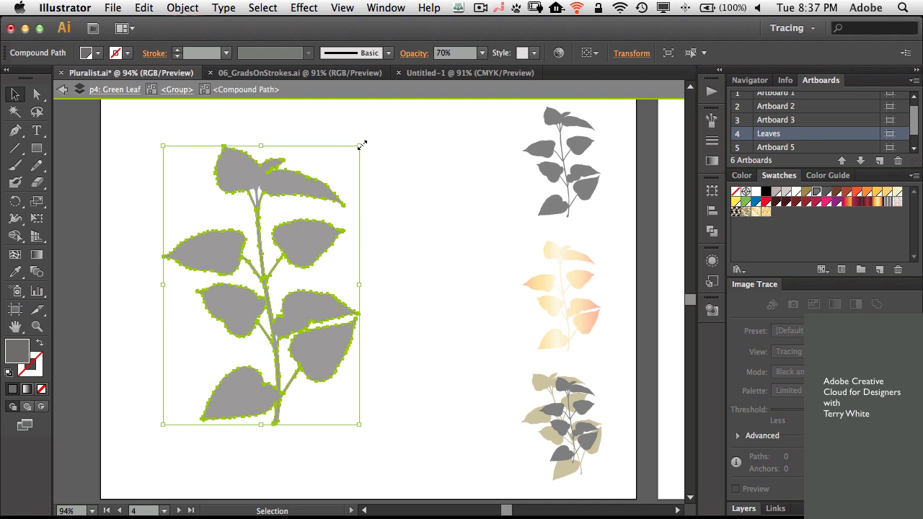
Scale the gray silhouette down to about 78 by 111 pt and make a pattern from it in the Pattern Making workspace
left_click_drag(362, 145, 242, 349)
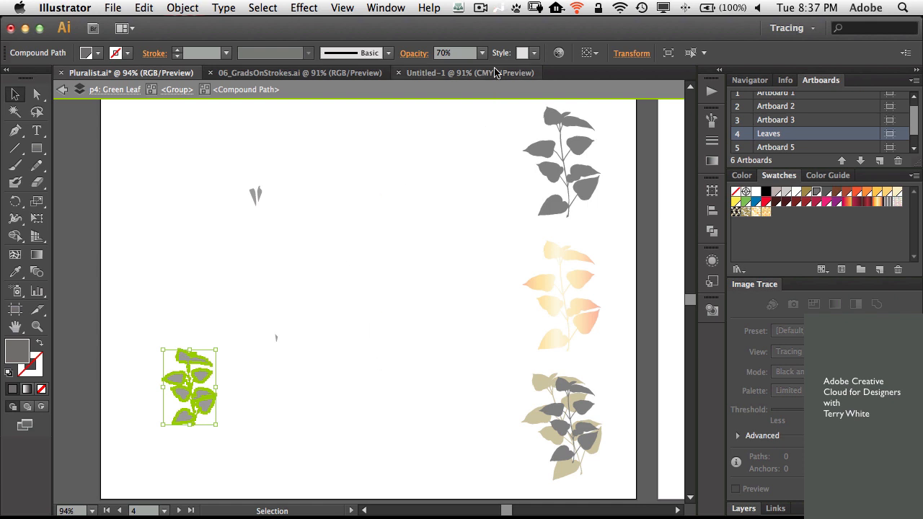
left_click(792, 28)
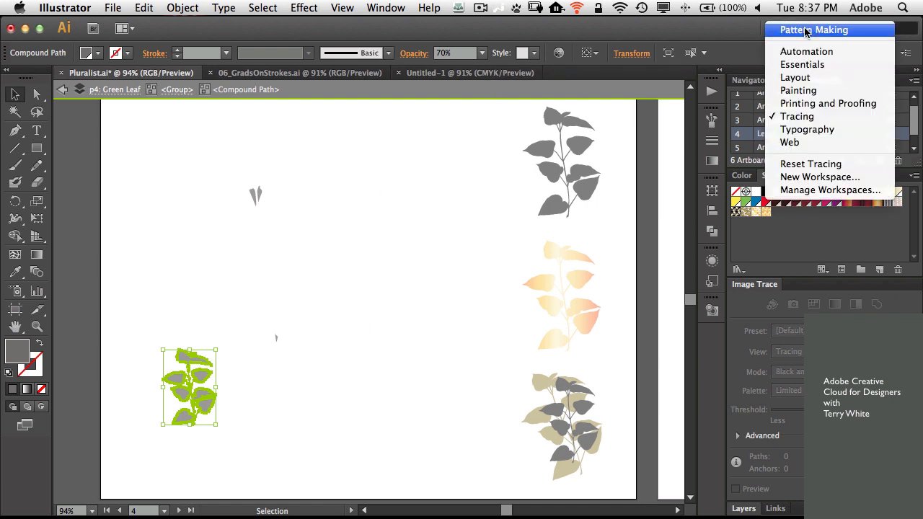
left_click(801, 30)
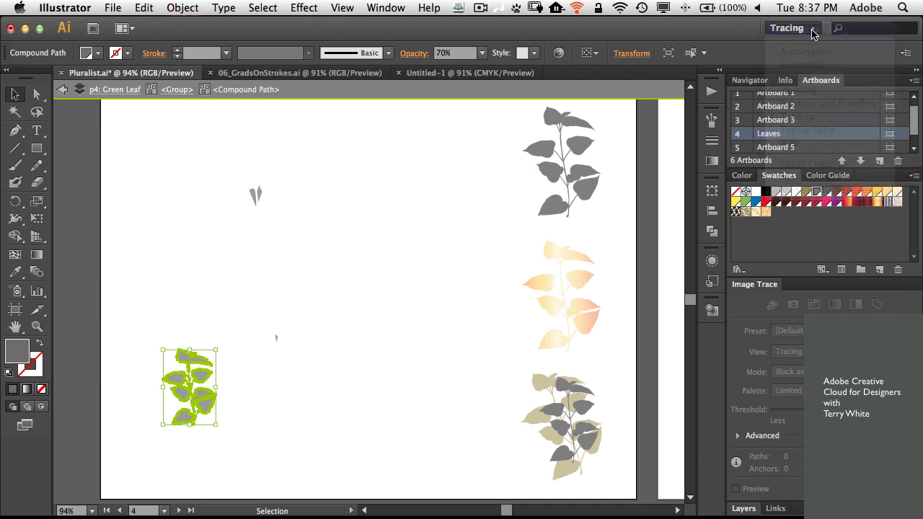
left_click(182, 8)
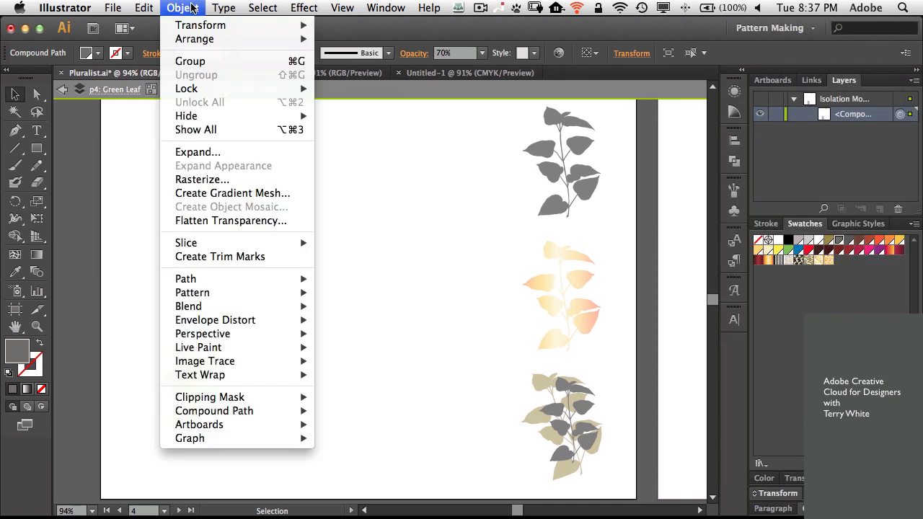
mouse_move(230, 293)
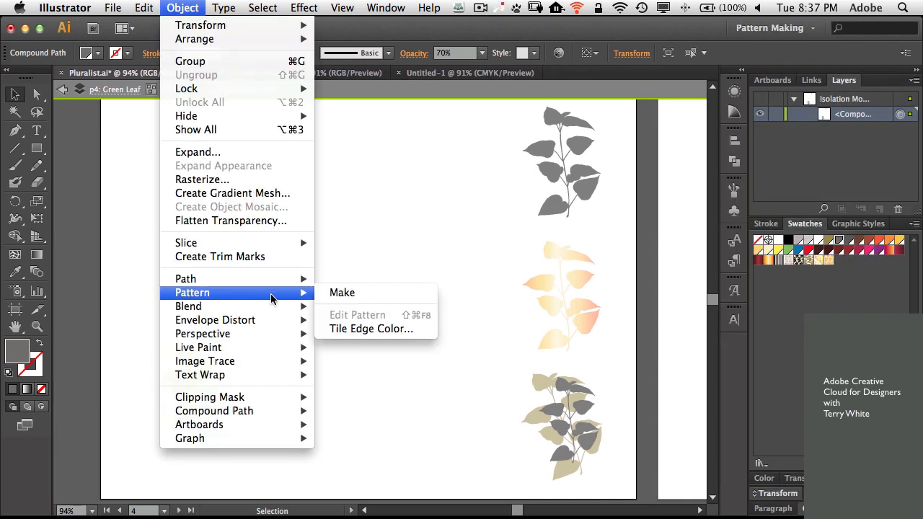
left_click(339, 294)
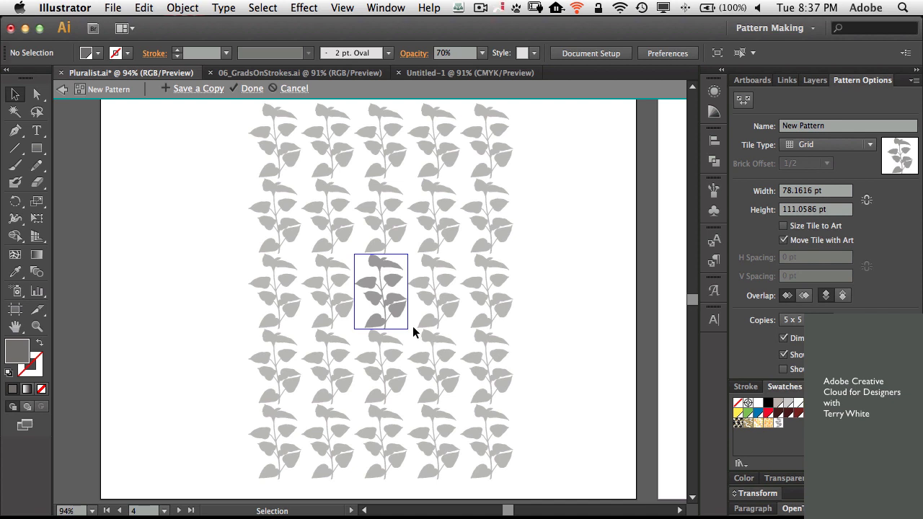
Duplicate the leaf branch within the pattern tile, slightly offset from the original, and fill the copy with the tan swatch
scroll(394, 299, "up", 3)
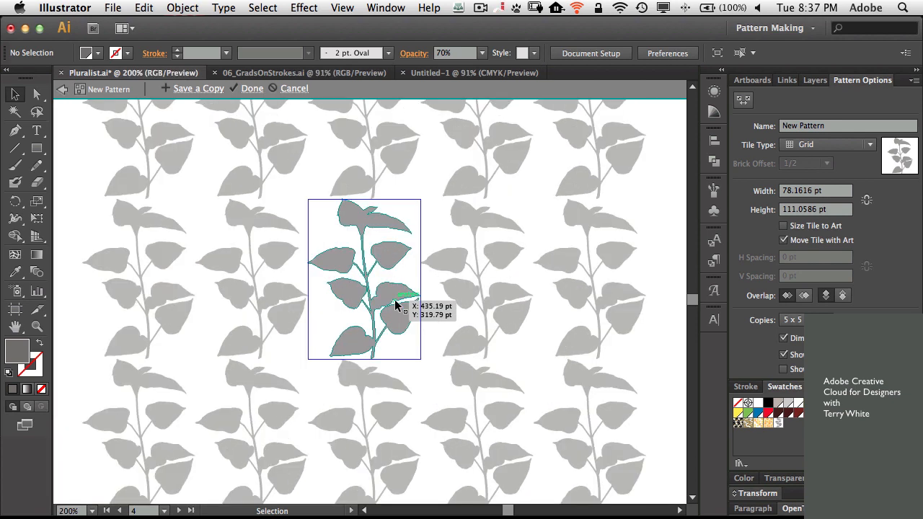
scroll(394, 299, "down", 1)
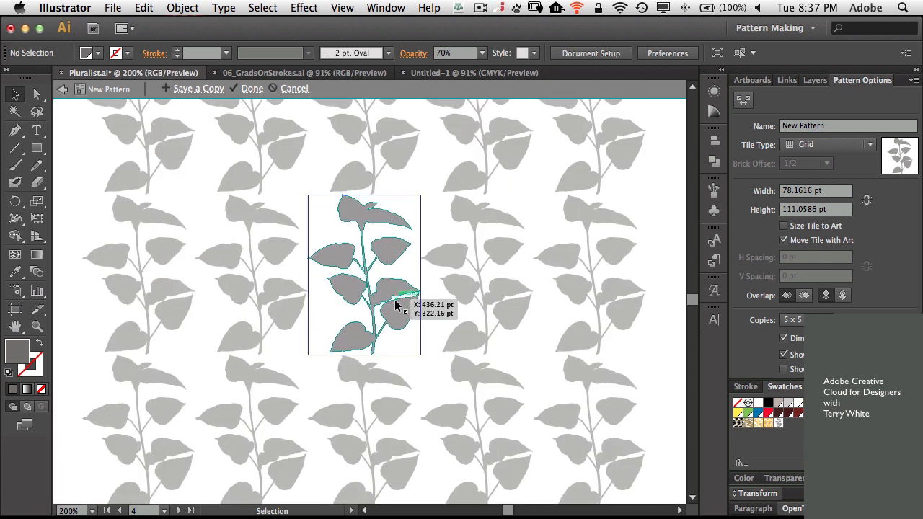
scroll(394, 304, "down", 2)
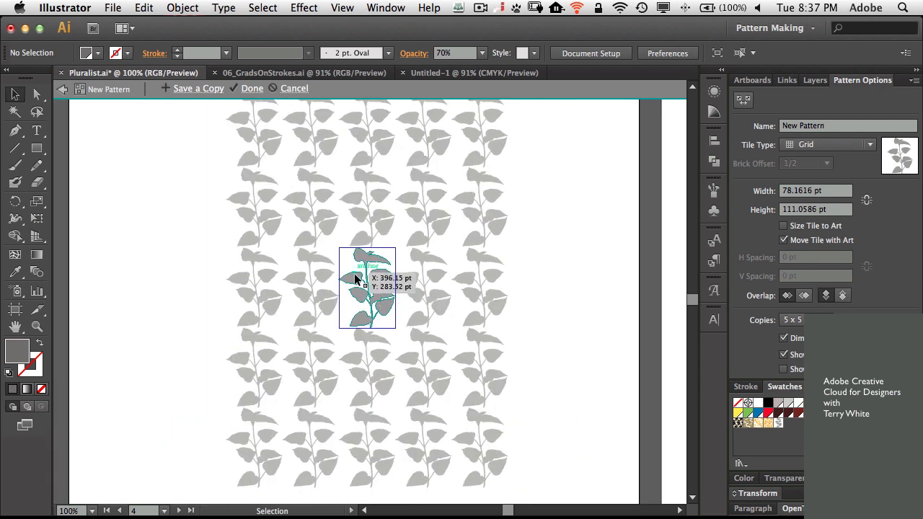
left_click_drag(354, 280, 364, 292)
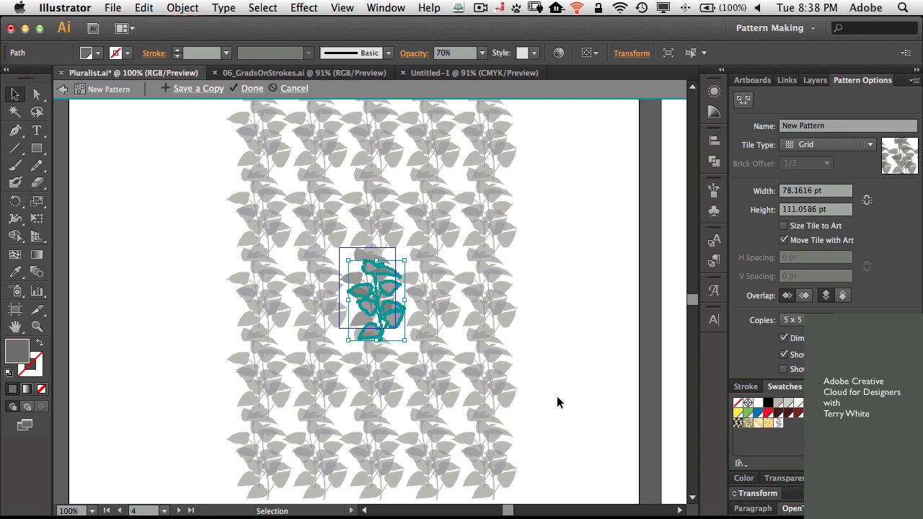
left_click(828, 412)
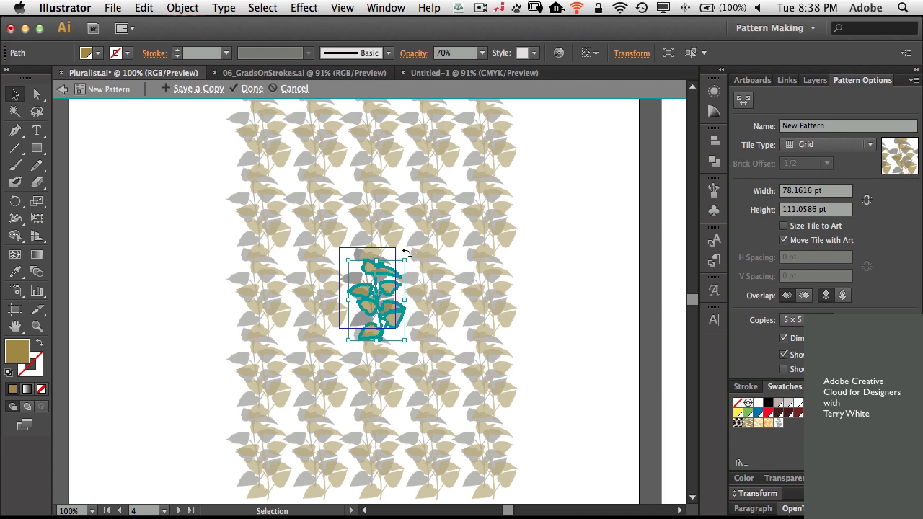
Rotate the tan leaf copy, move it over the upper part of the pattern tile and scale it down slightly
left_click_drag(407, 254, 253, 339)
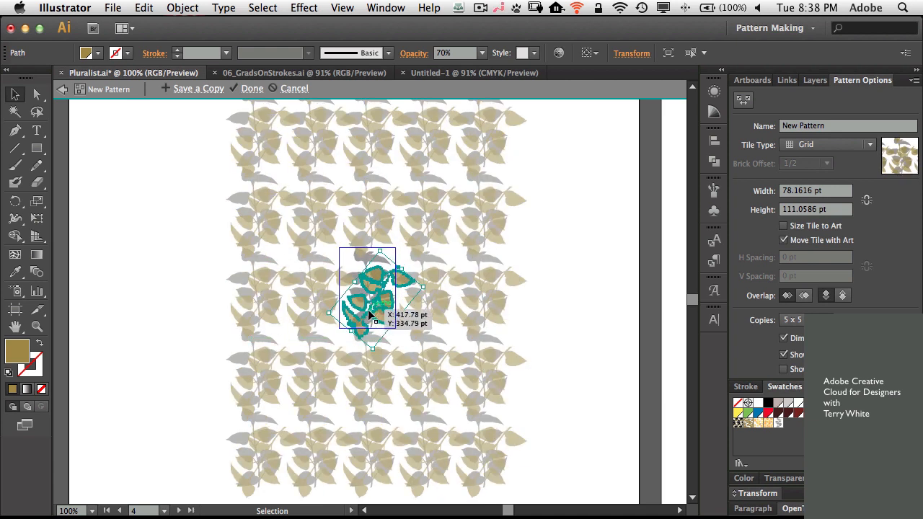
left_click_drag(356, 305, 346, 259)
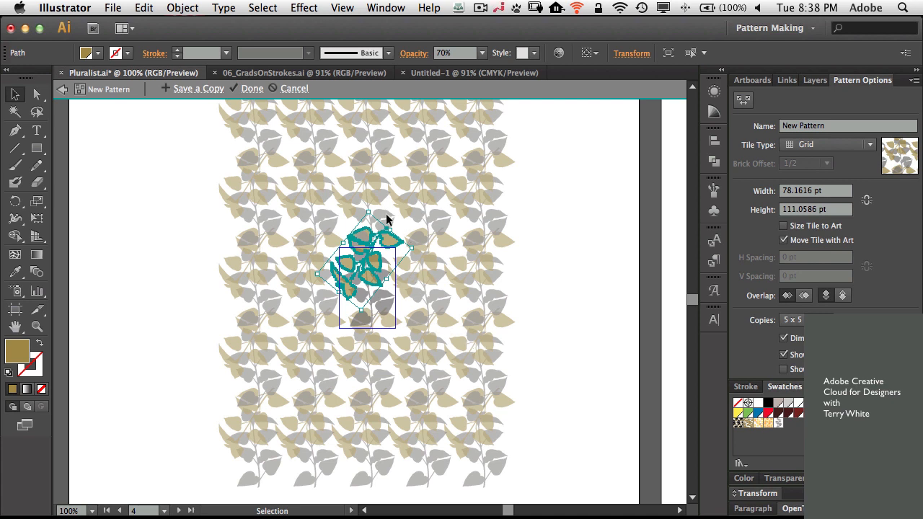
mouse_move(368, 212)
left_mouse_down()
mouse_move(367, 233)
mouse_move(366, 223)
left_mouse_up()
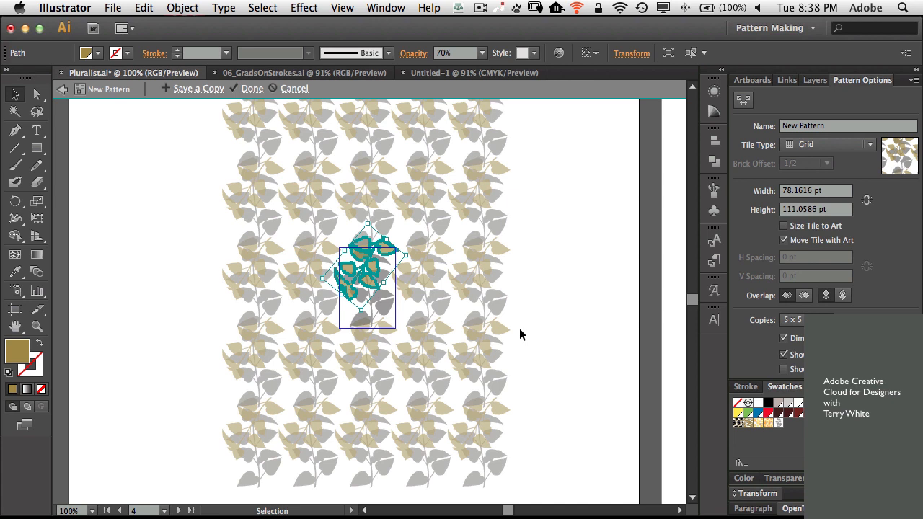
Name the pattern AskaPro2 and finish editing it
left_click(829, 126)
type("As")
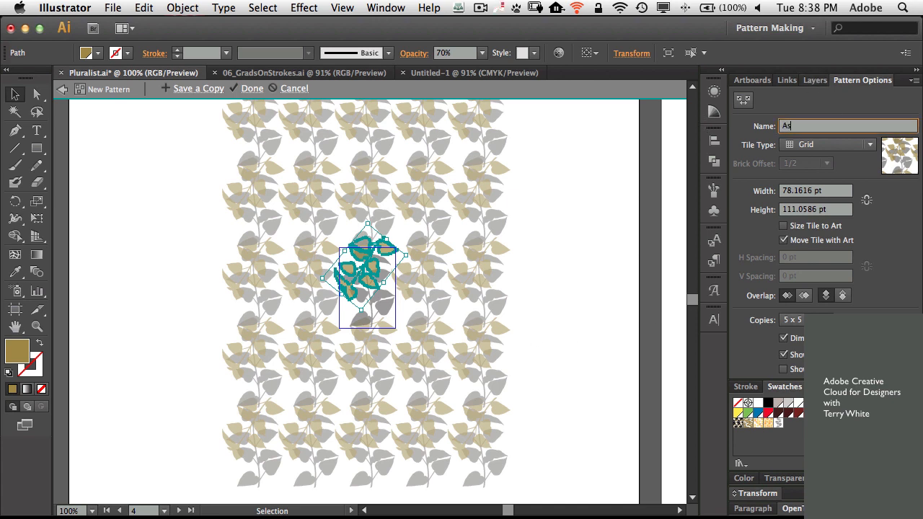
type("kaPro2")
key("Return")
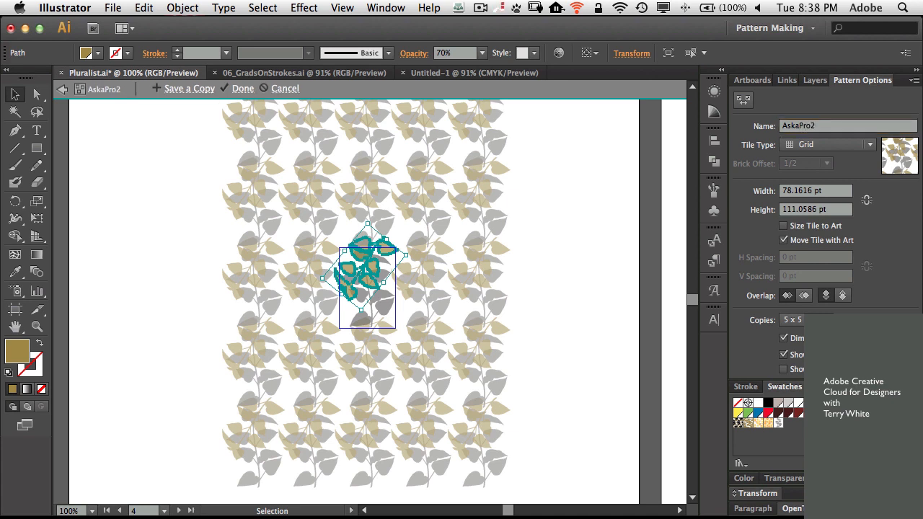
left_click(242, 89)
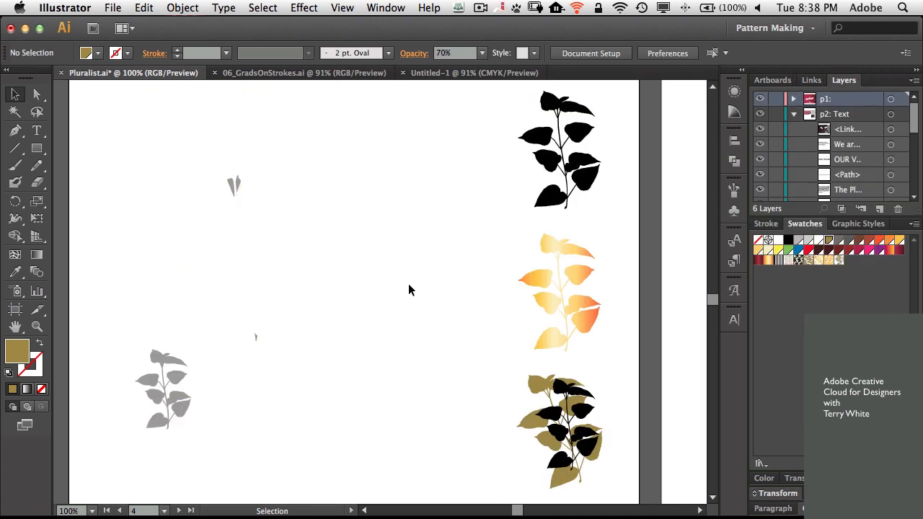
Select the dress outline on Artboard 5 and fill it with the AskaPro2 leaf pattern swatch
scroll(408, 283, "right", 5)
scroll(390, 270, "right", 20)
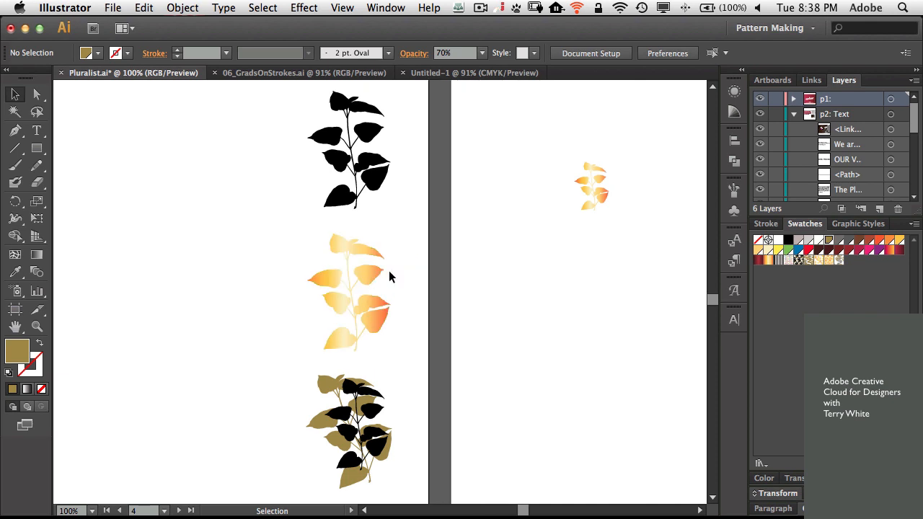
scroll(384, 269, "left", 7)
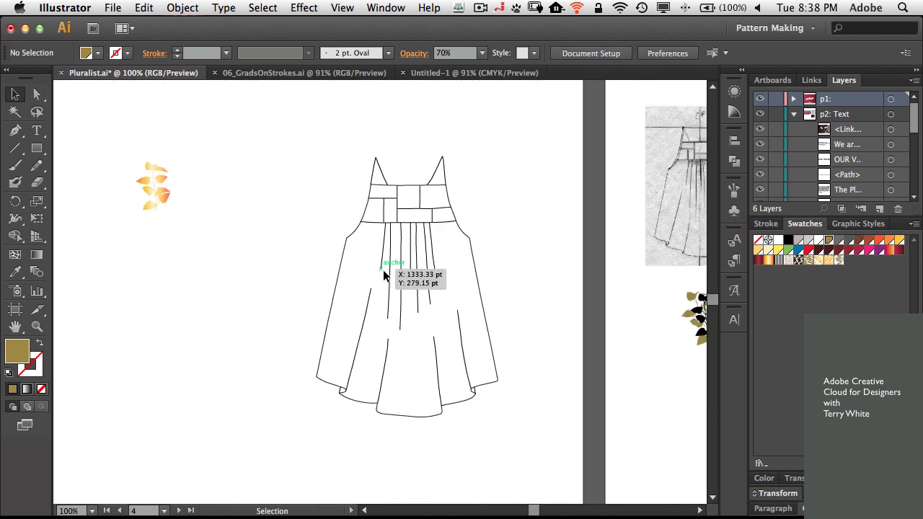
left_click(341, 268)
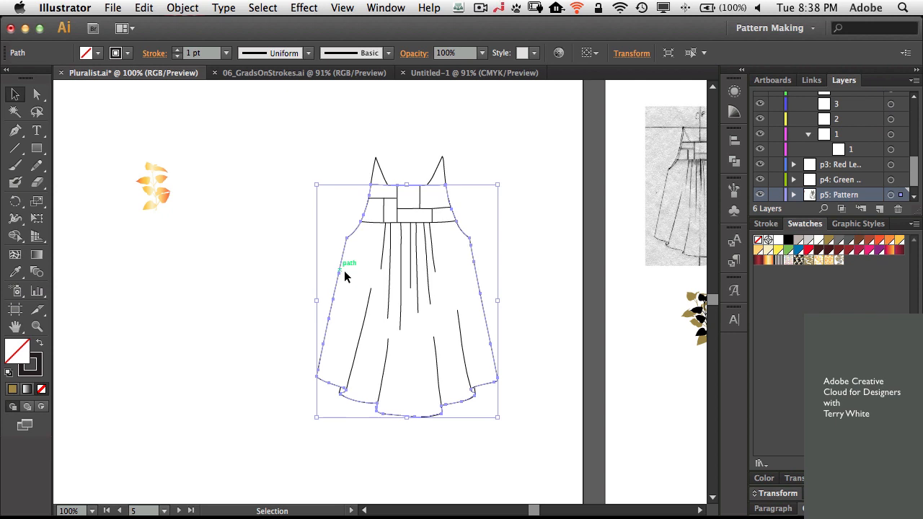
left_click(839, 261)
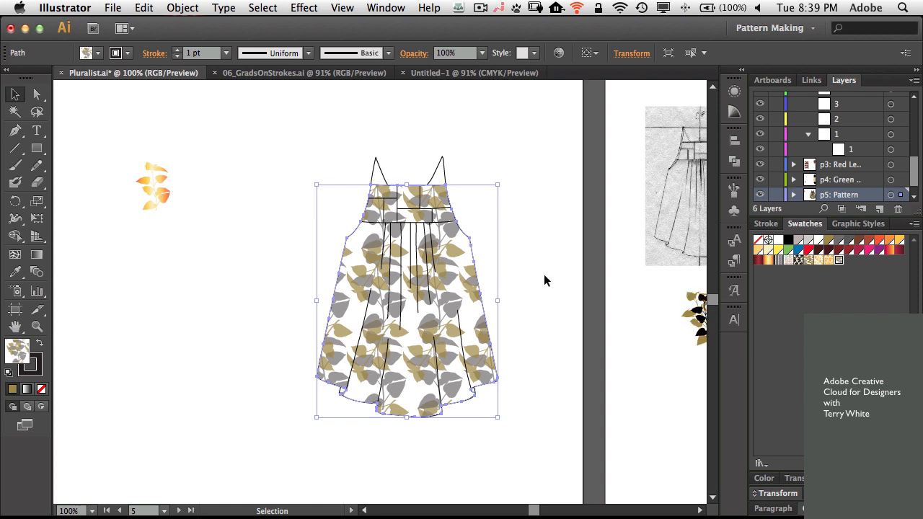
Examine the gradient-stroked shapes in 06_GradsOnStrokes.ai as outlines and return to the preview display
left_click(301, 73)
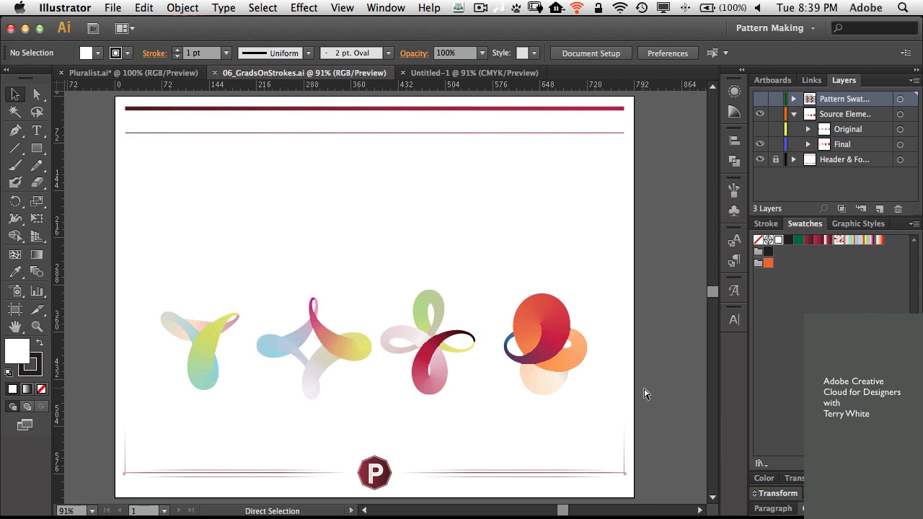
key("super+y")
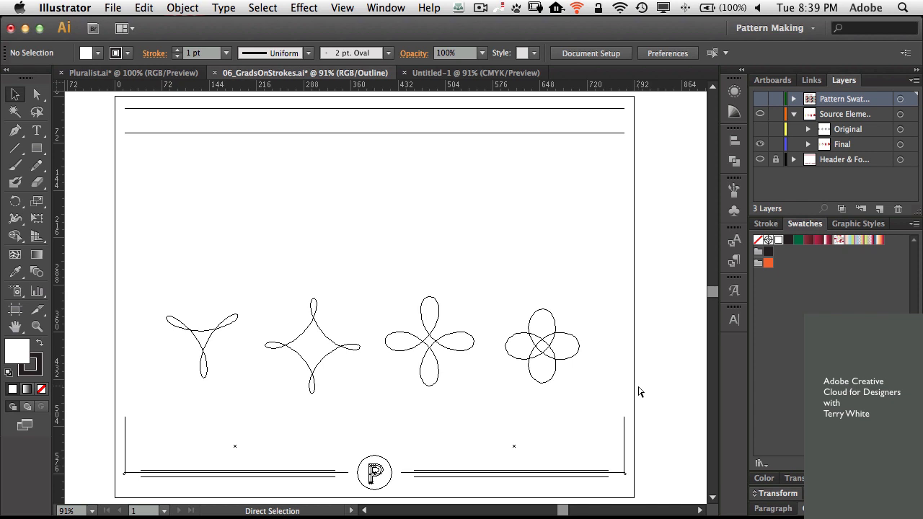
key("super+y")
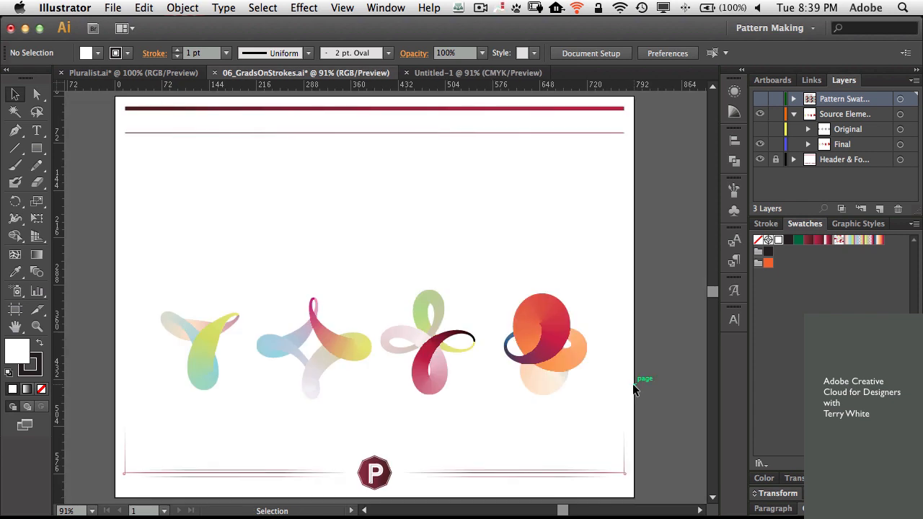
Draw a large spiral in the blank Untitled-1 document and move it onto the artboard's upper area
left_click(434, 75)
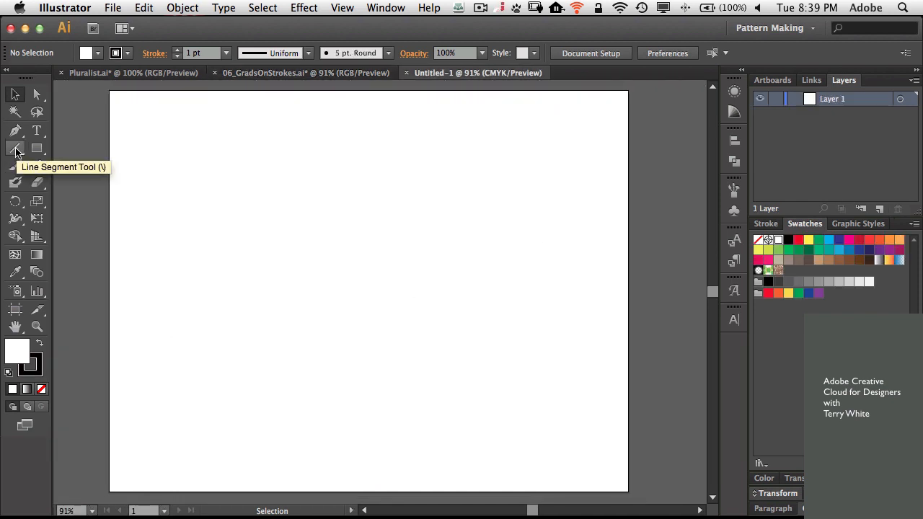
left_click_drag(16, 151, 57, 186)
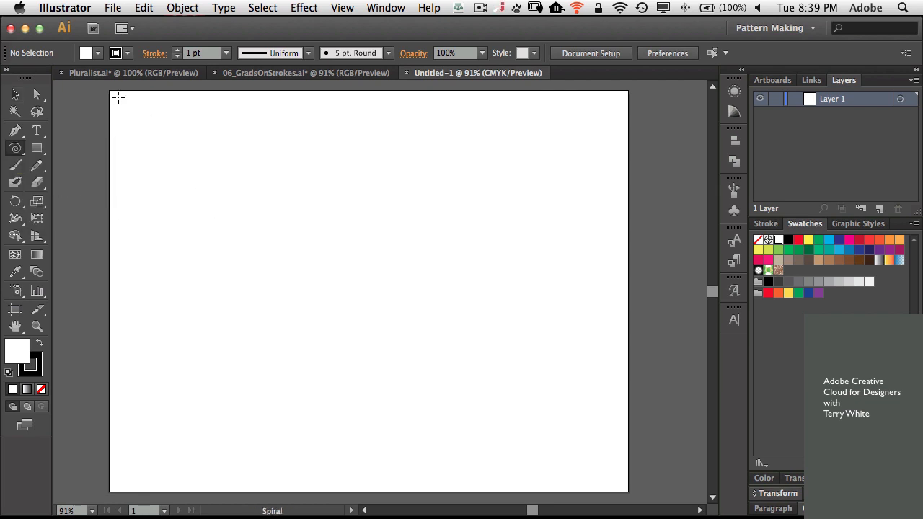
left_click_drag(110, 90, 293, 235)
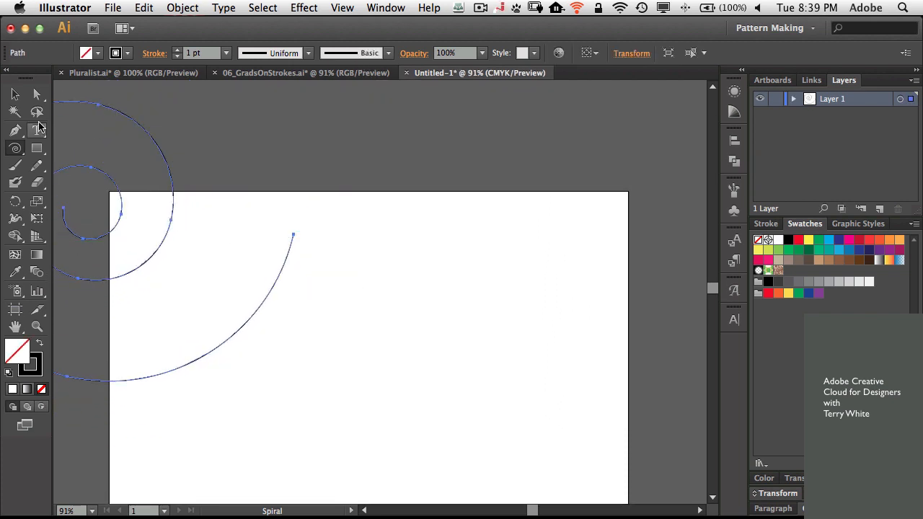
left_click(15, 94)
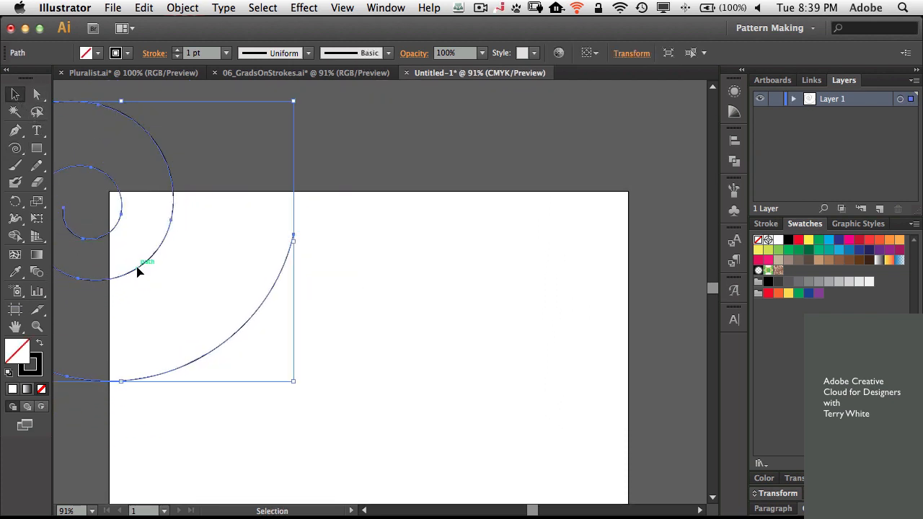
left_click_drag(139, 271, 286, 359)
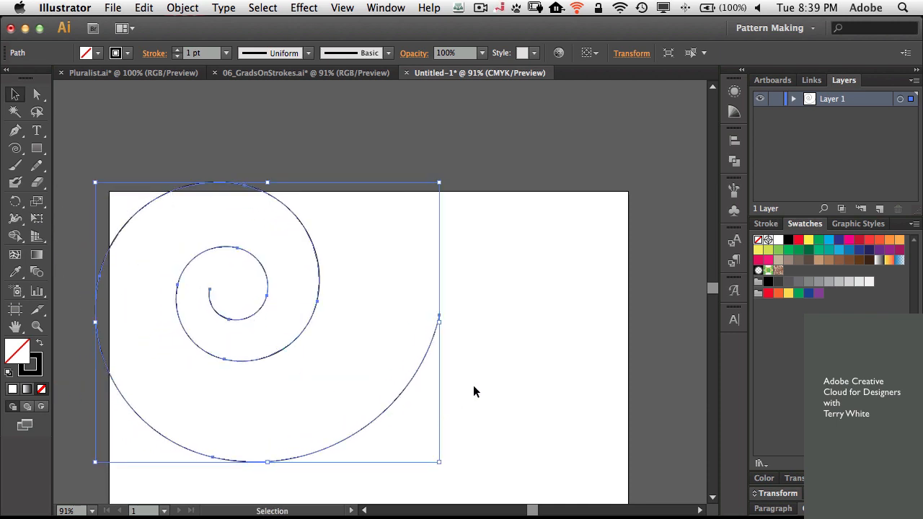
Set the spiral's stroke weight to 20 pt
left_click(228, 56)
left_click(254, 340)
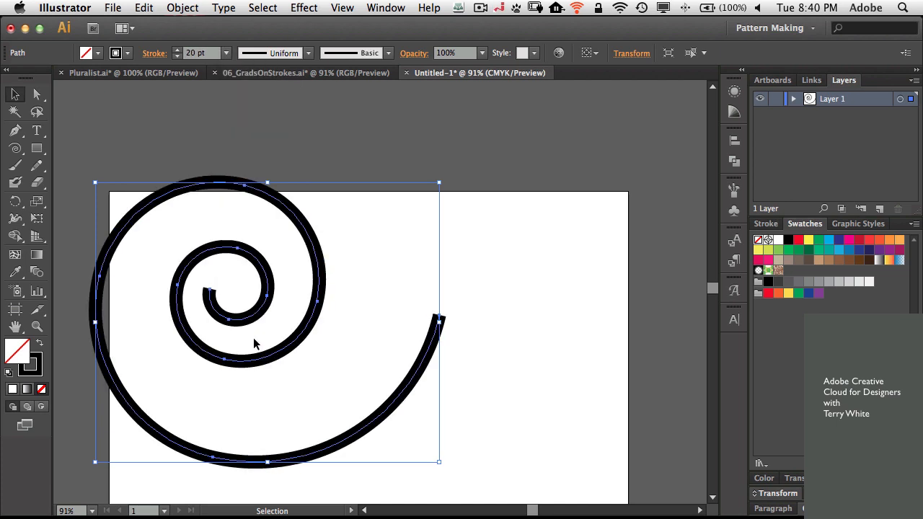
scroll(569, 332, "down", 2)
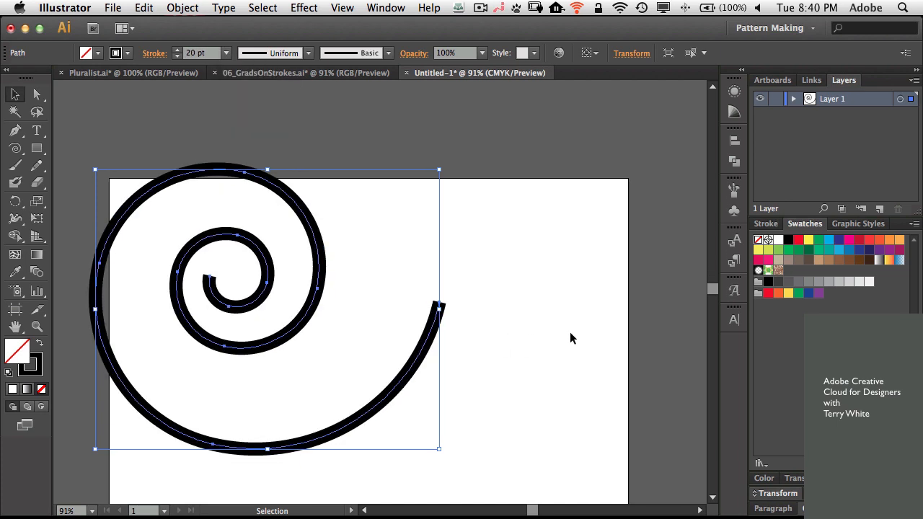
scroll(569, 339, "down", 5)
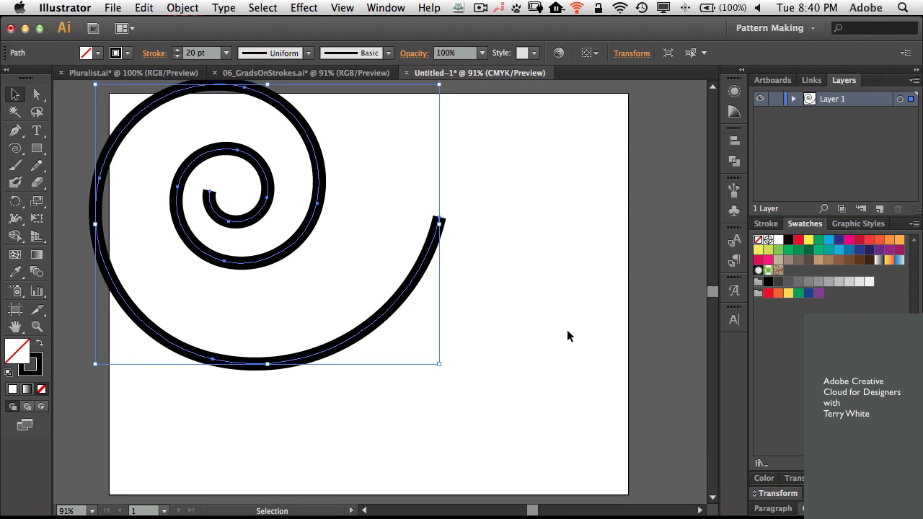
Apply a white-to-black gradient to the spiral's stroke and try it along and across the stroke
left_click(29, 367)
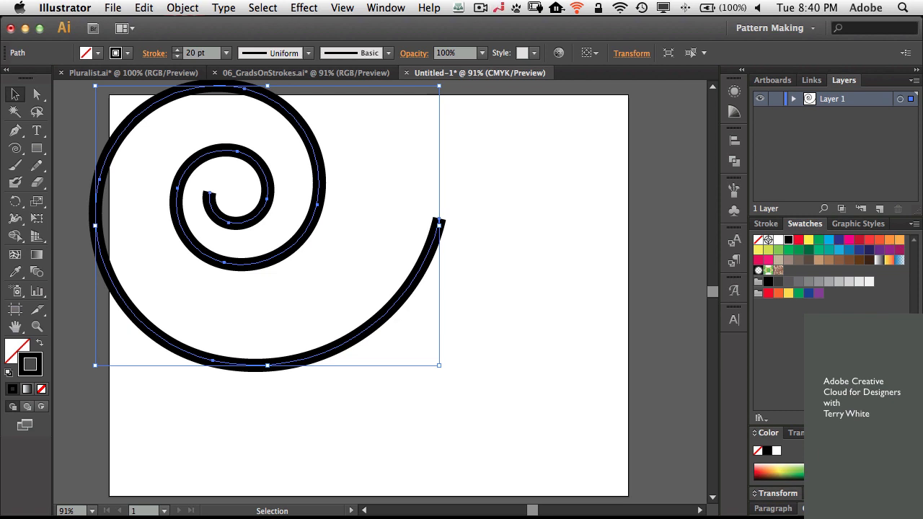
left_click(859, 432)
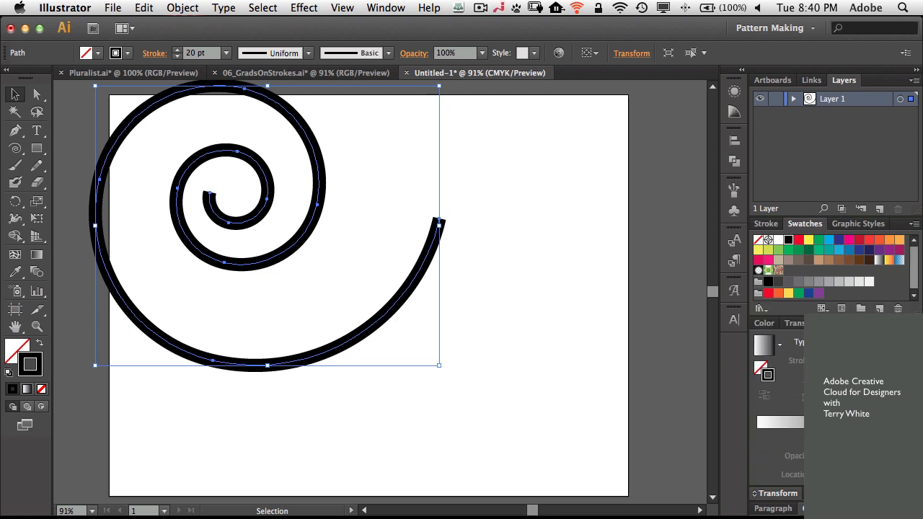
left_click(844, 423)
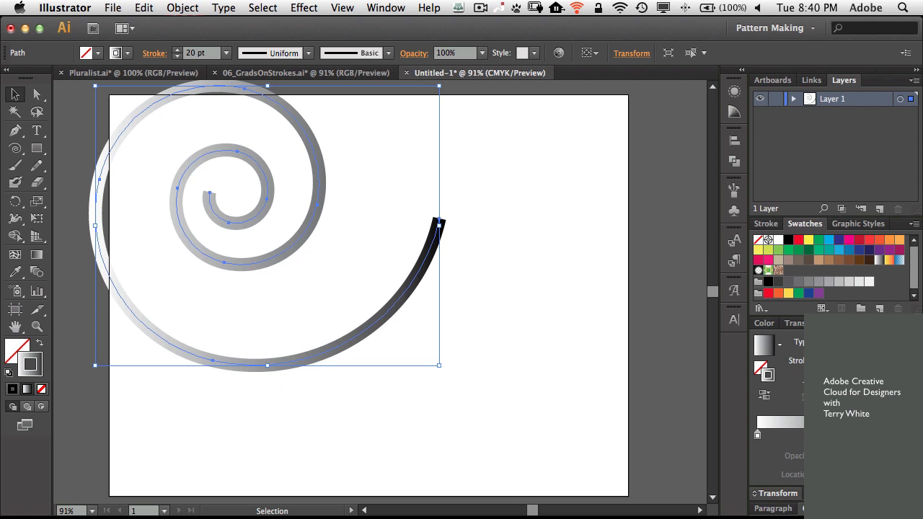
left_click(830, 361)
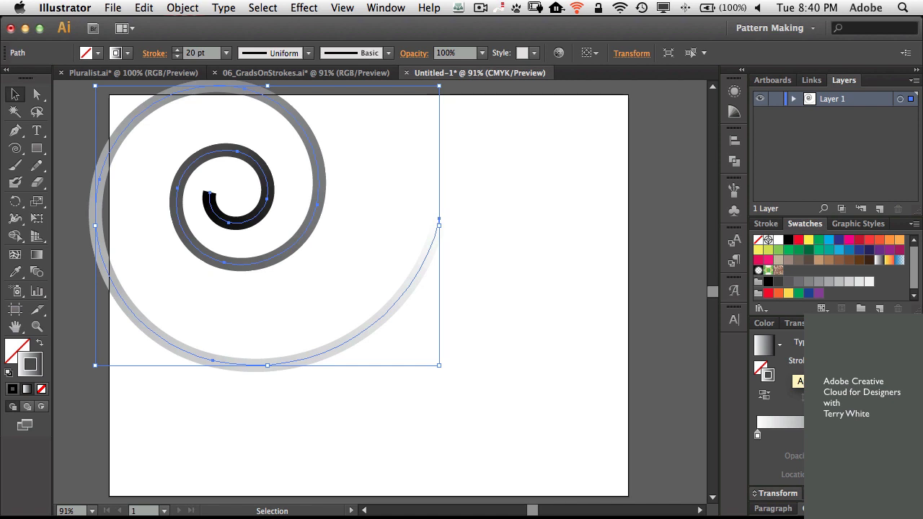
left_click(845, 361)
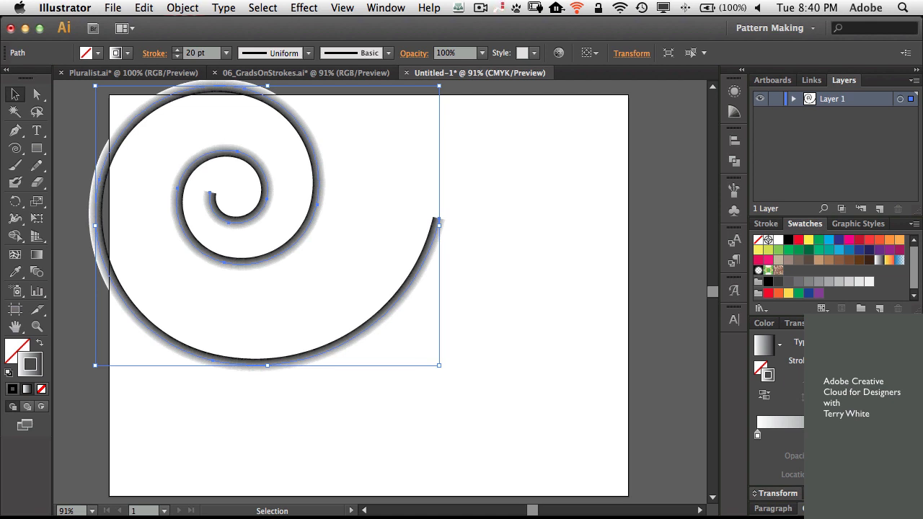
Apply the Orange, Yellow gradient swatch to the spiral's stroke, leaving the swatch name as it is
left_click(899, 261)
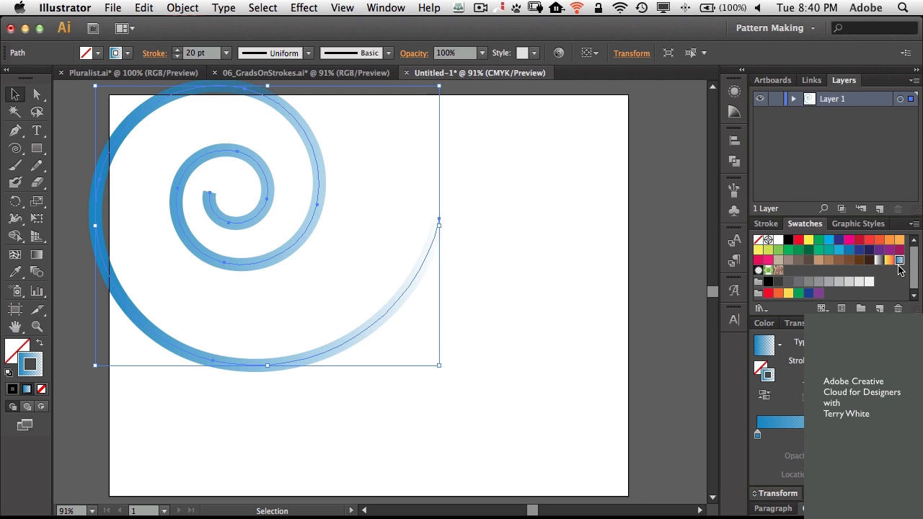
left_click(891, 271)
left_click(888, 260)
double_click(888, 261)
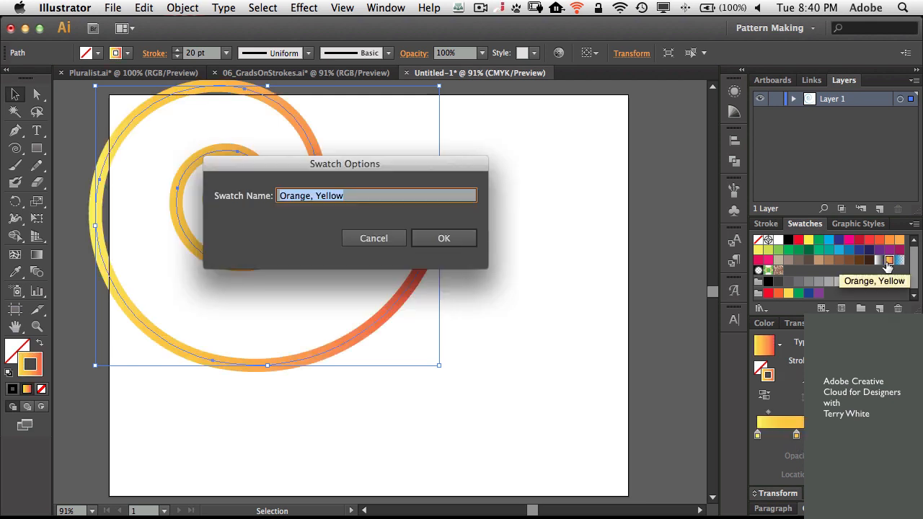
left_click(368, 245)
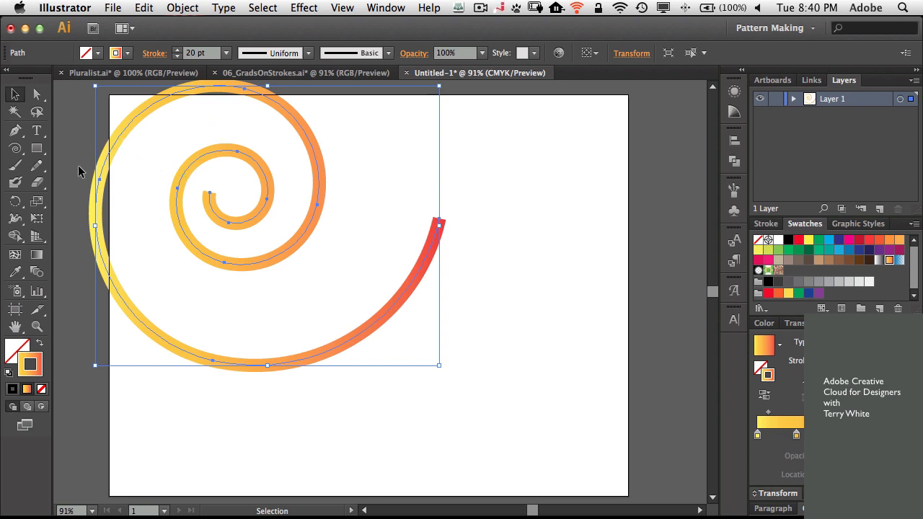
Vary the spiral's stroke with the Width tool, thickening the middle turn to about 34.5 pt and thinning the outer curve and inner turn
left_click_drag(16, 226, 14, 226)
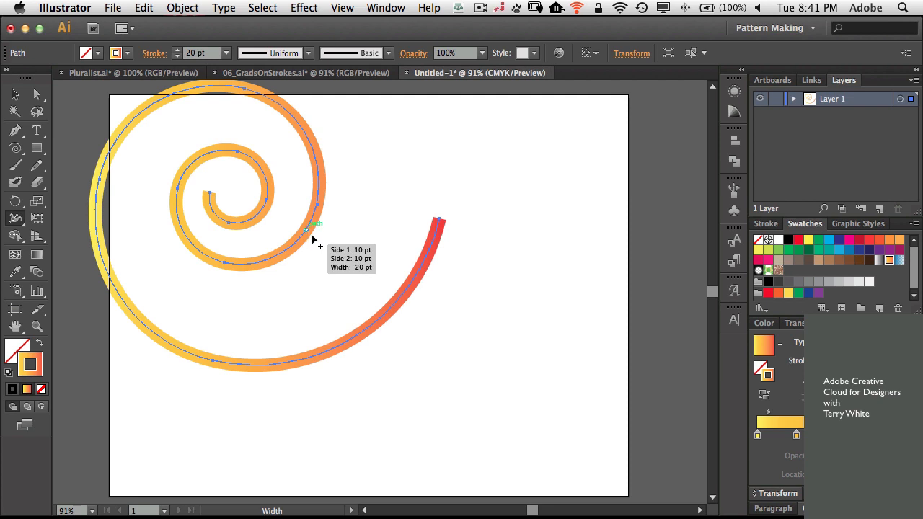
left_click_drag(314, 240, 315, 243)
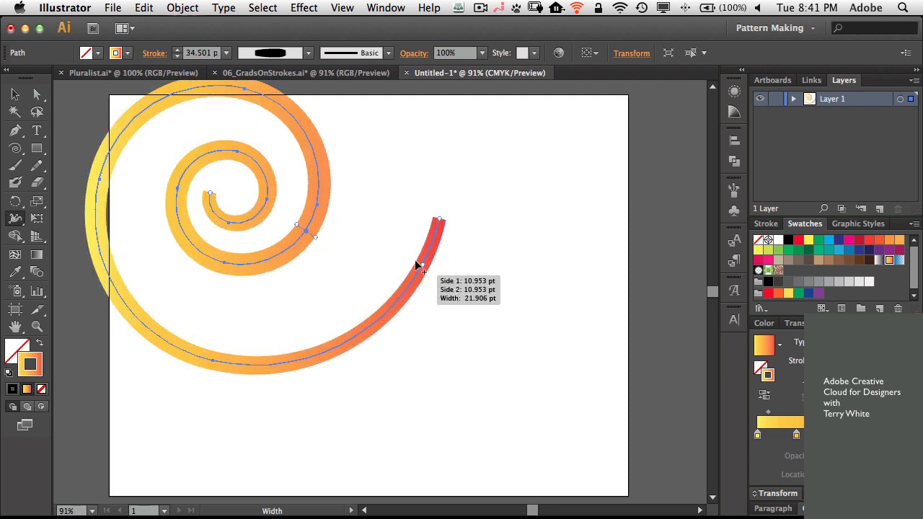
left_click_drag(416, 265, 418, 270)
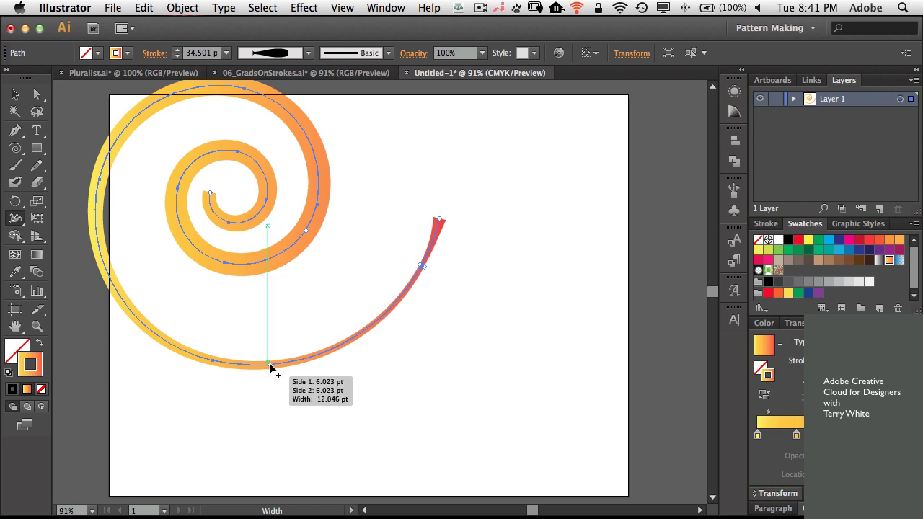
left_click_drag(268, 367, 268, 369)
left_click_drag(264, 267, 269, 270)
left_click_drag(234, 230, 236, 225)
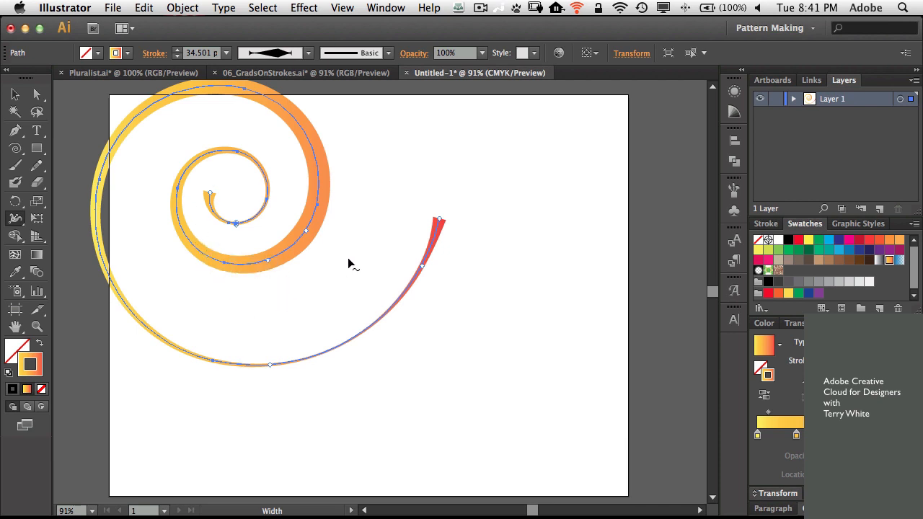
Flare the spiral's outer end to about 39 pt wide and deselect the path
left_click_drag(435, 220, 432, 217)
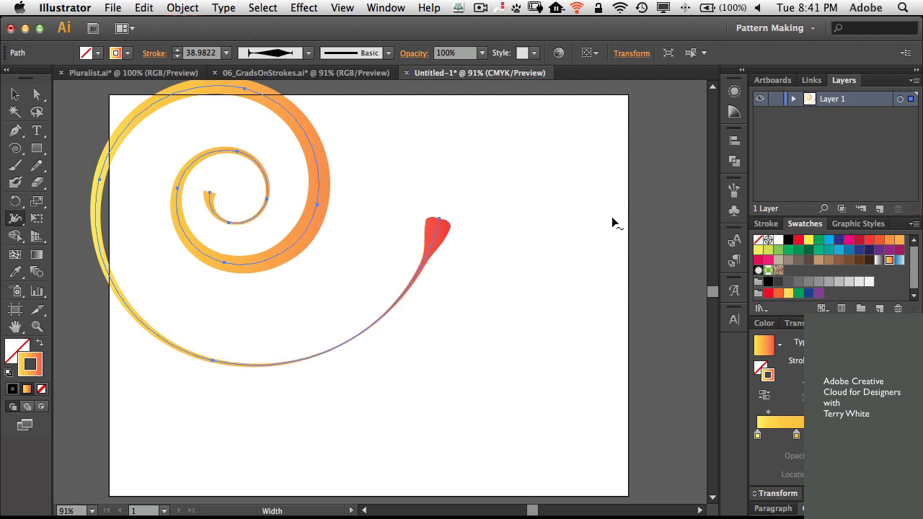
left_click(15, 93)
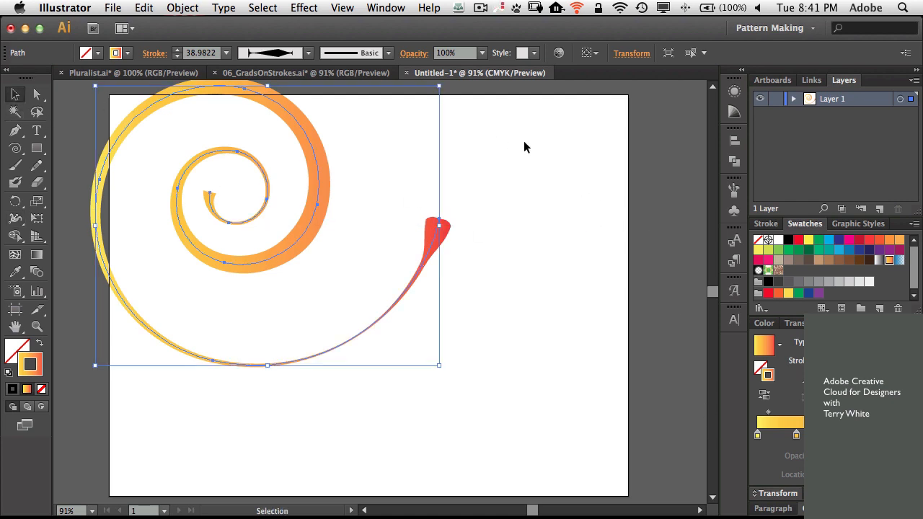
left_click(561, 152)
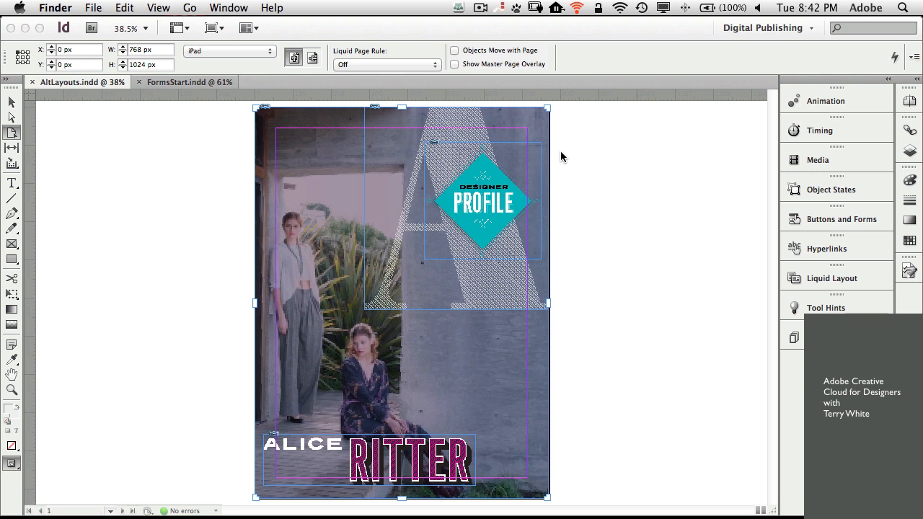
Switch to InDesign, turn the AltLayouts.indd page to landscape and restore its portrait orientation
left_click(311, 59)
left_click(312, 59)
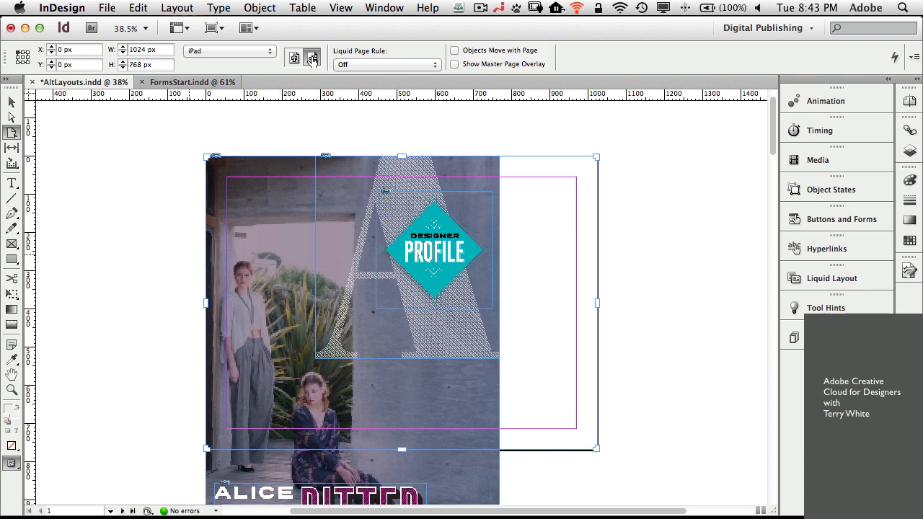
left_click(294, 58)
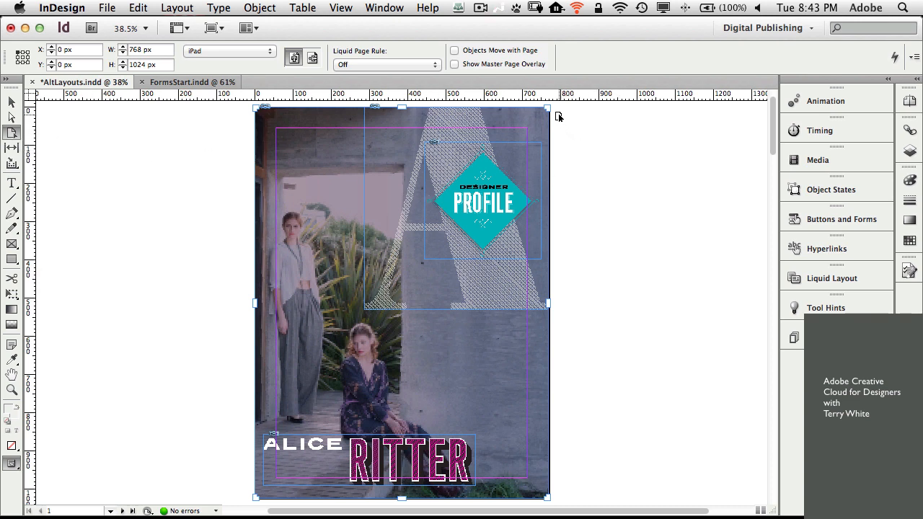
Reselect the cover page and preview a temporary resize from its upper corner with no liquid page rule
left_click(576, 129)
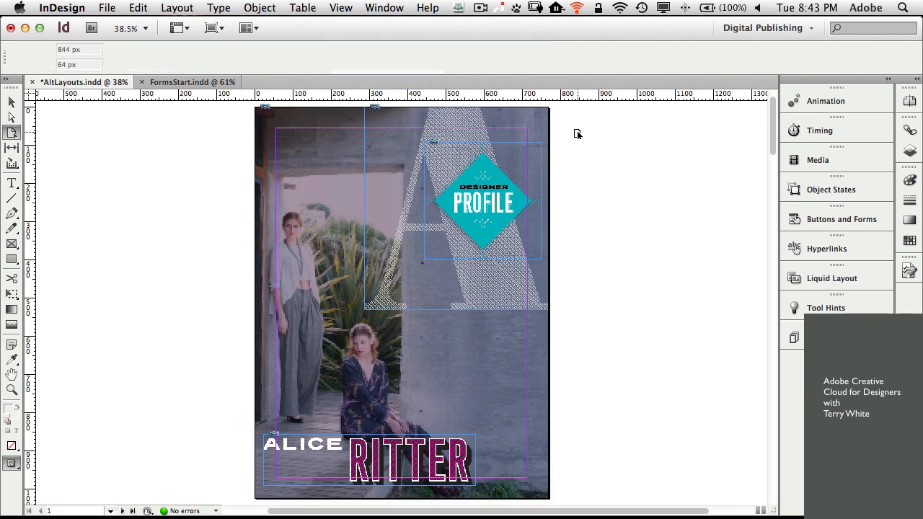
left_click(546, 128)
left_click(546, 132)
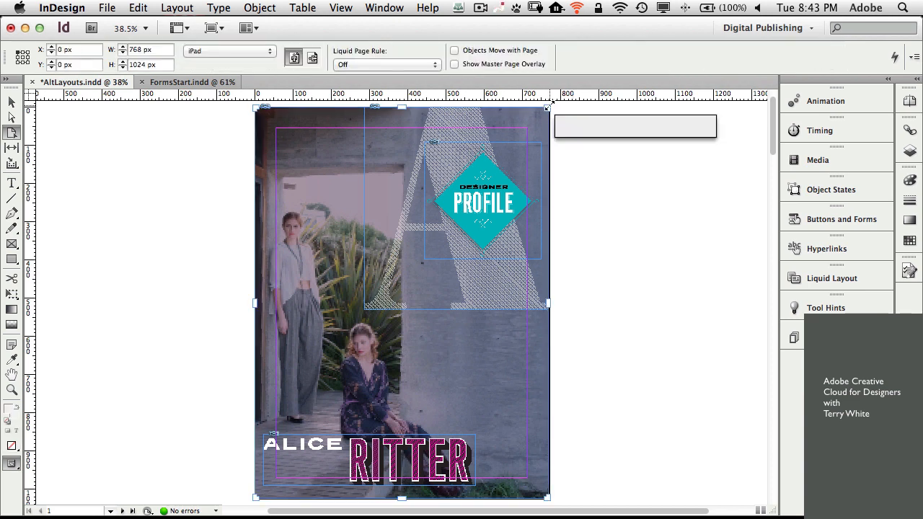
left_click_drag(548, 108, 713, 148)
Set the cover page's Liquid Page Rule to Scale and preview it at about 1142 × 754 px
left_click(825, 280)
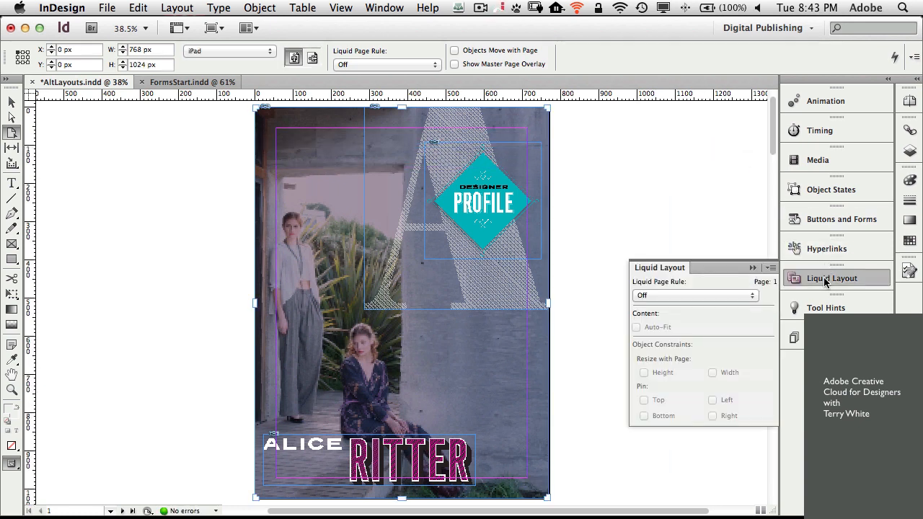
left_click(704, 295)
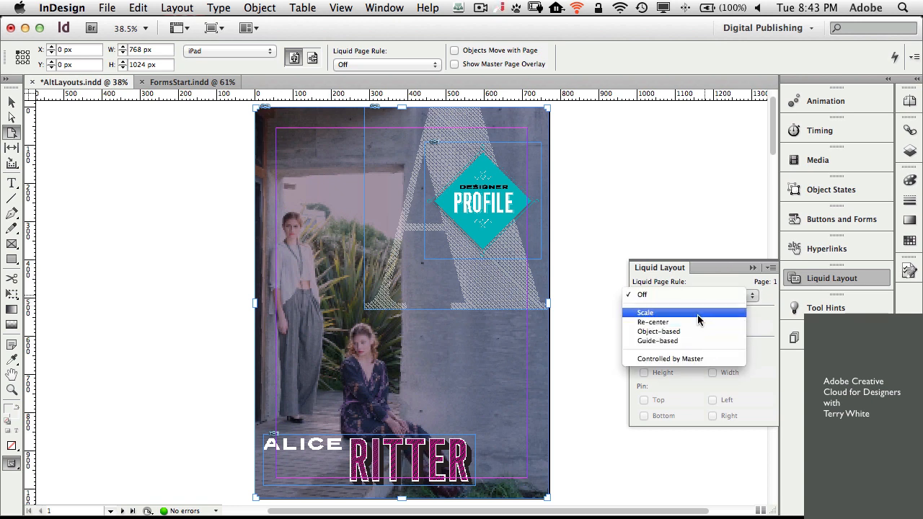
left_click(698, 317)
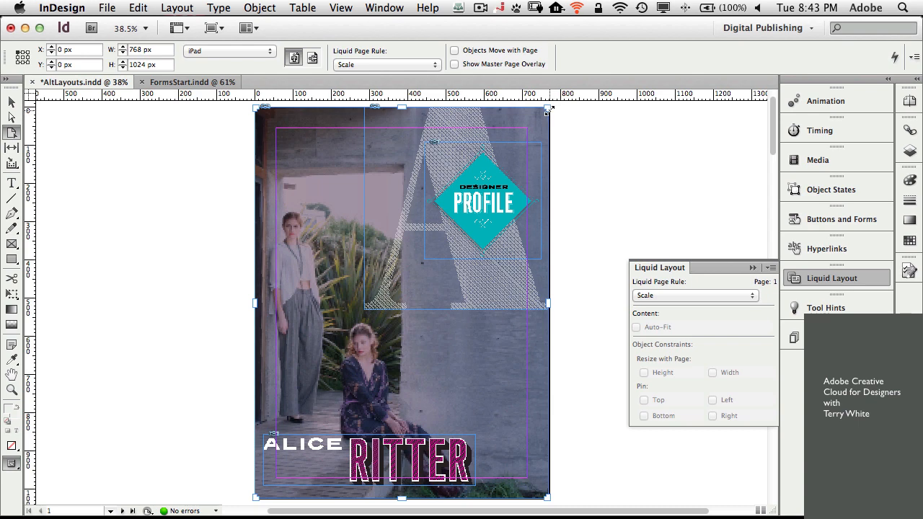
left_click_drag(548, 110, 691, 210)
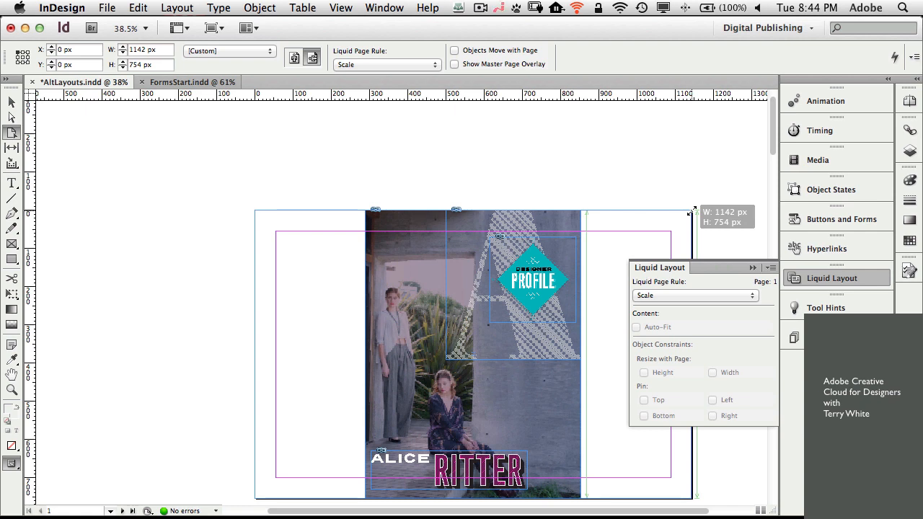
left_click_drag(691, 211, 523, 161)
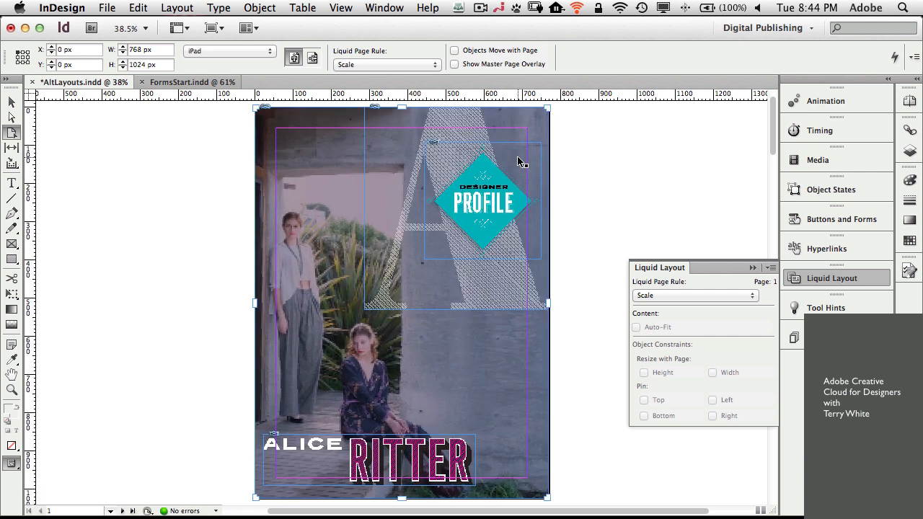
Set the cover page's Liquid Page Rule to Re-center and preview a wider page from its upper corner
left_click(679, 295)
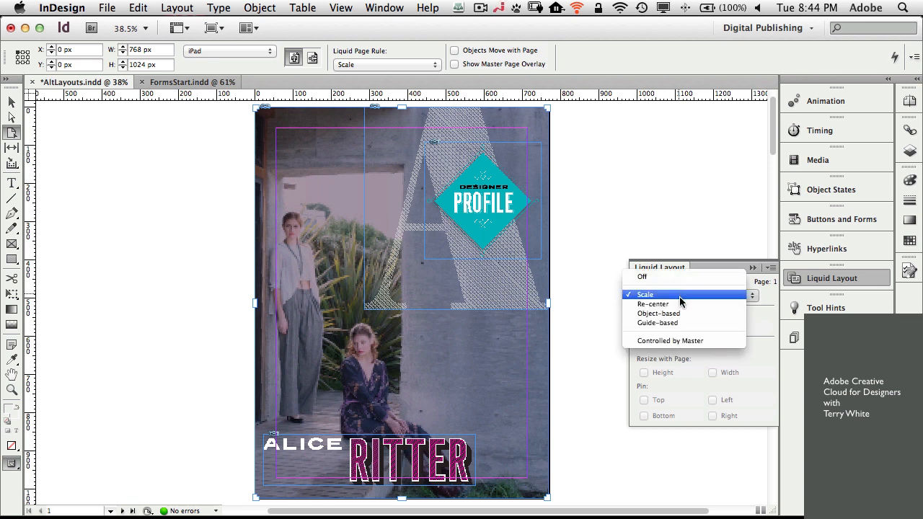
left_click(680, 304)
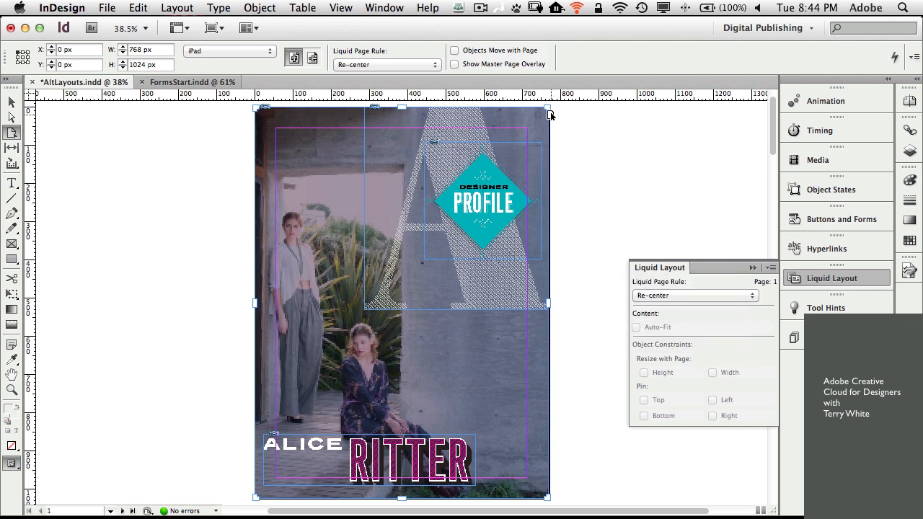
left_click_drag(548, 109, 638, 112)
Try the Guide-based Liquid Page Rule on the cover, previewing wider sizes with a vertical and a horizontal guide through the Designer Profile badge
left_click(672, 296)
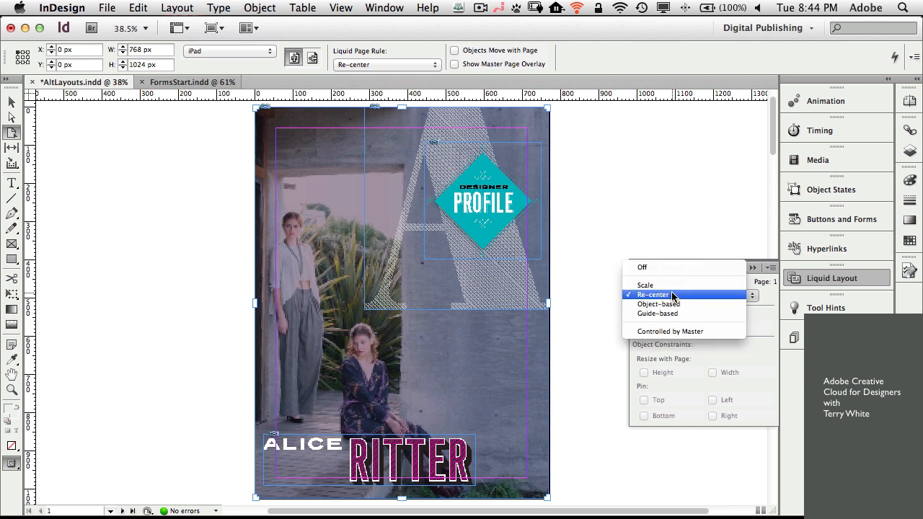
left_click(703, 315)
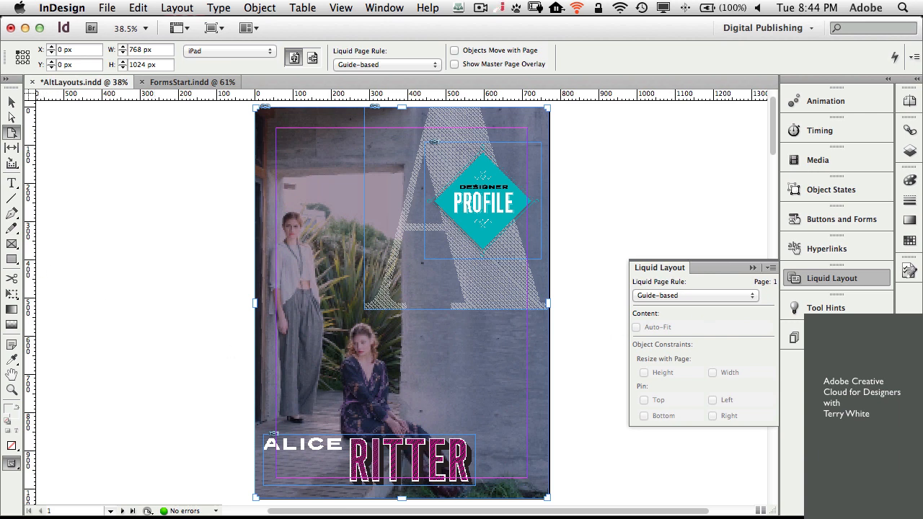
left_click_drag(31, 271, 484, 248)
left_click_drag(549, 109, 665, 132)
left_click_drag(540, 93, 553, 204)
left_click_drag(545, 107, 709, 132)
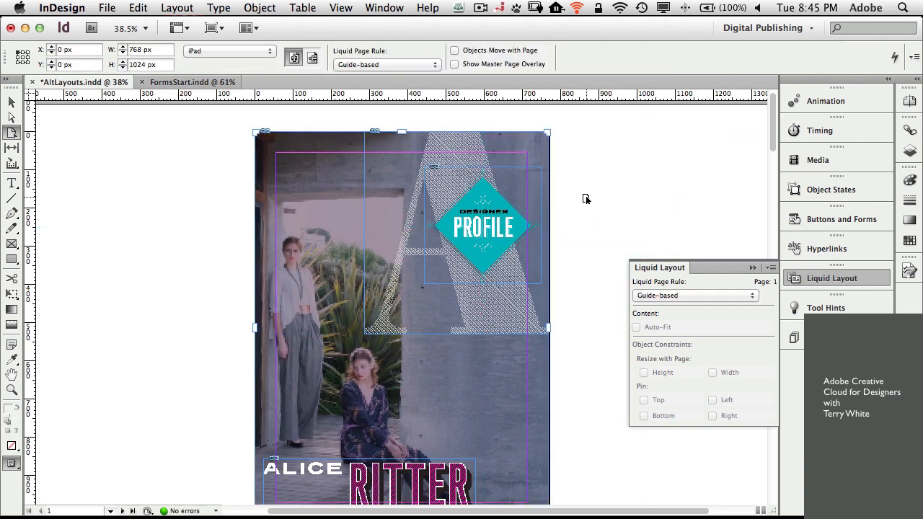
Set the cover page's Liquid Page Rule to Object-based and inspect the pin constraints of the Designer Profile badge and the large A
left_click(641, 296)
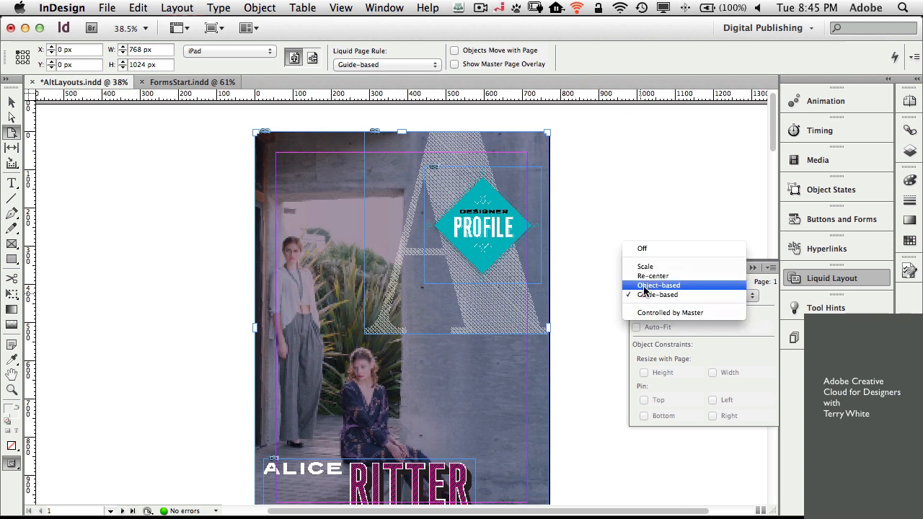
left_click(644, 285)
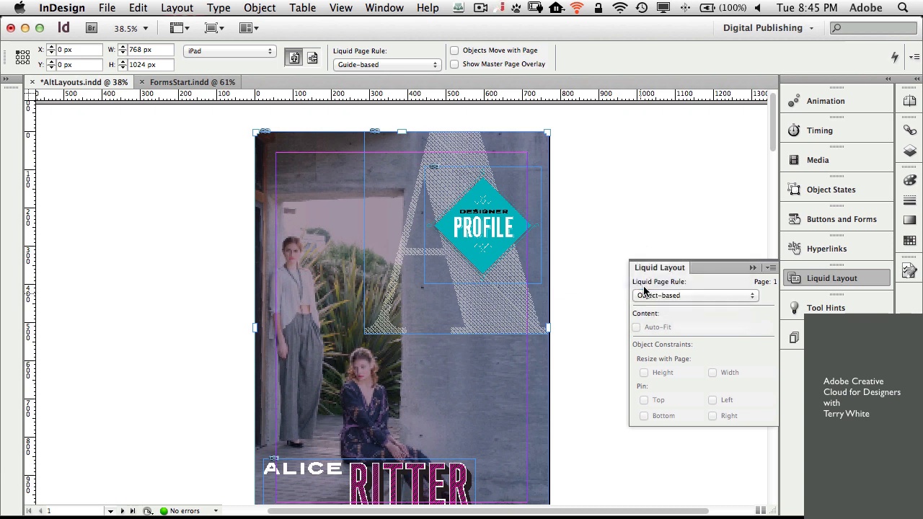
left_click(487, 237)
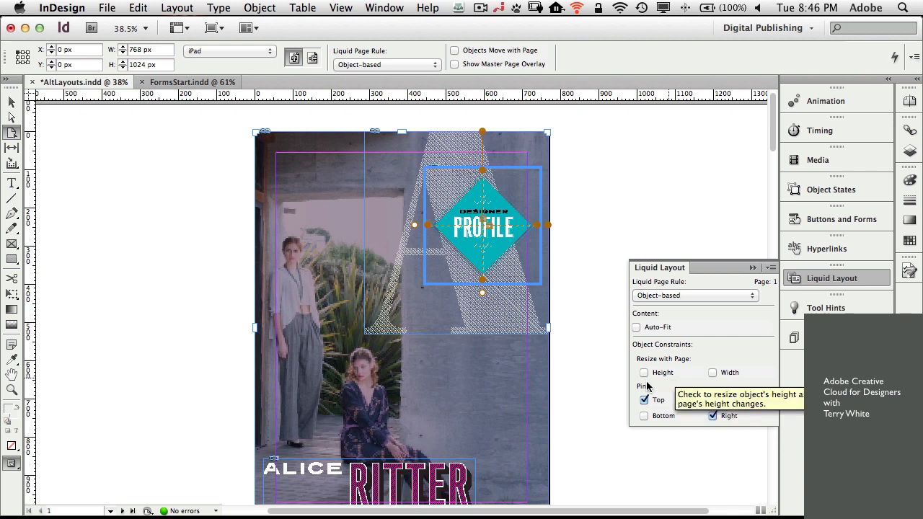
left_click(387, 334)
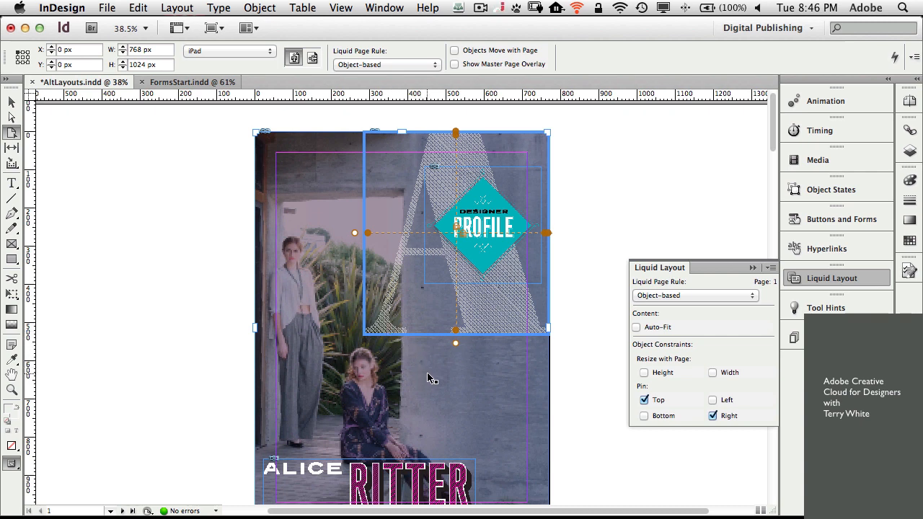
left_click(583, 258)
left_click(543, 147)
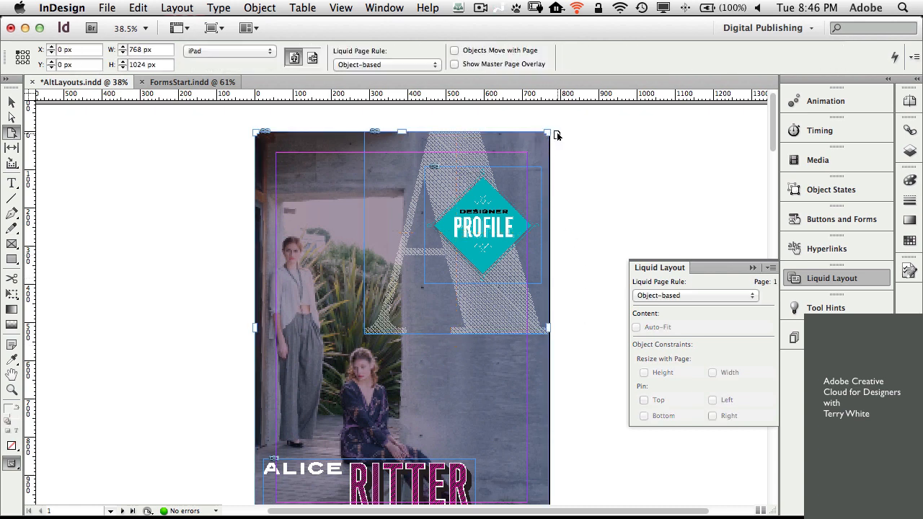
Preview a wider, shorter cover page under the Object-based rule and collapse the Liquid Layout settings
left_click_drag(548, 134, 723, 168)
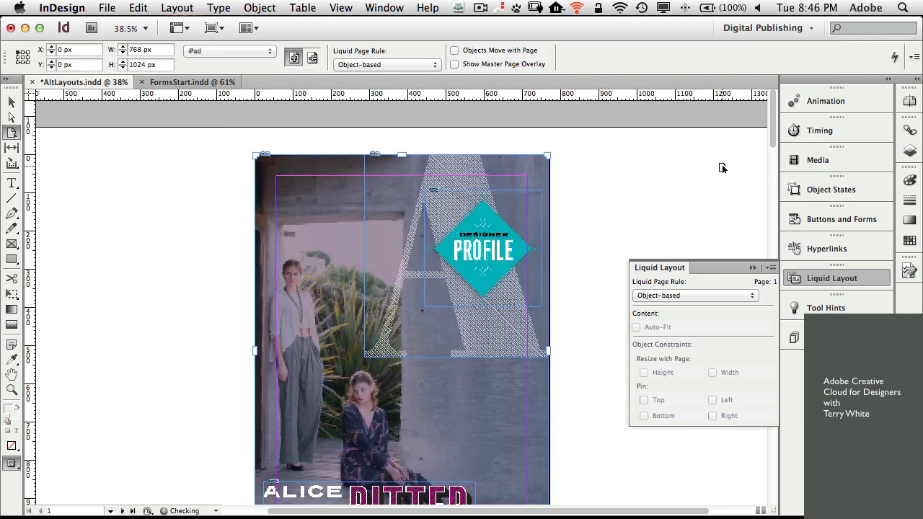
scroll(610, 249, "down", 4)
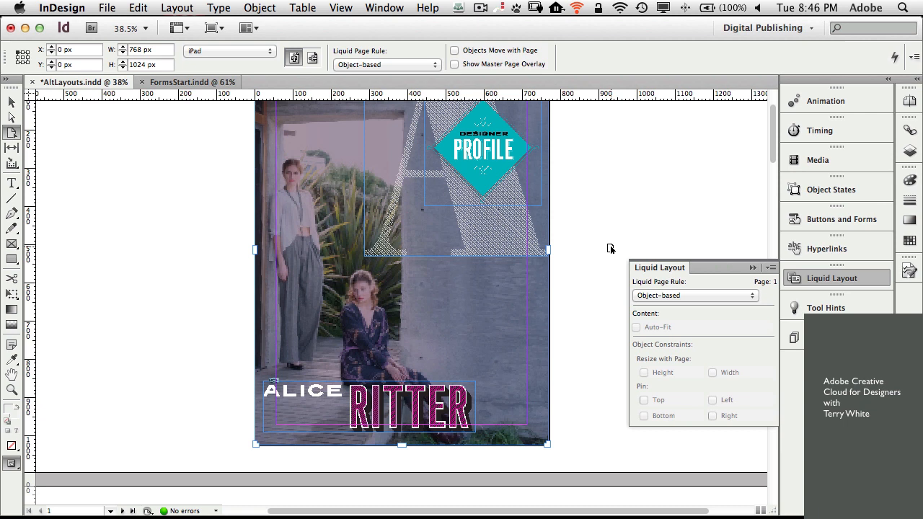
scroll(610, 249, "up", 2)
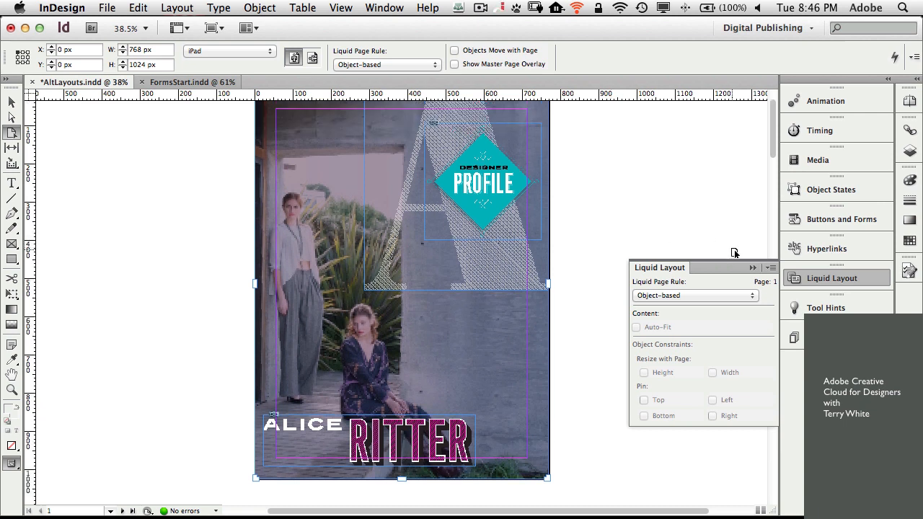
left_click(752, 268)
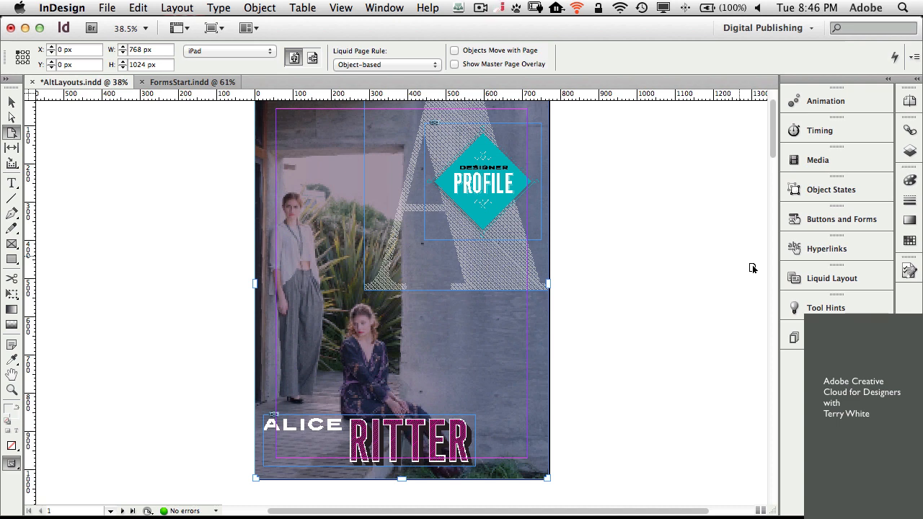
Review pages 2, 3 and 4 of the iPad V layout and return to the cover page
left_click(907, 106)
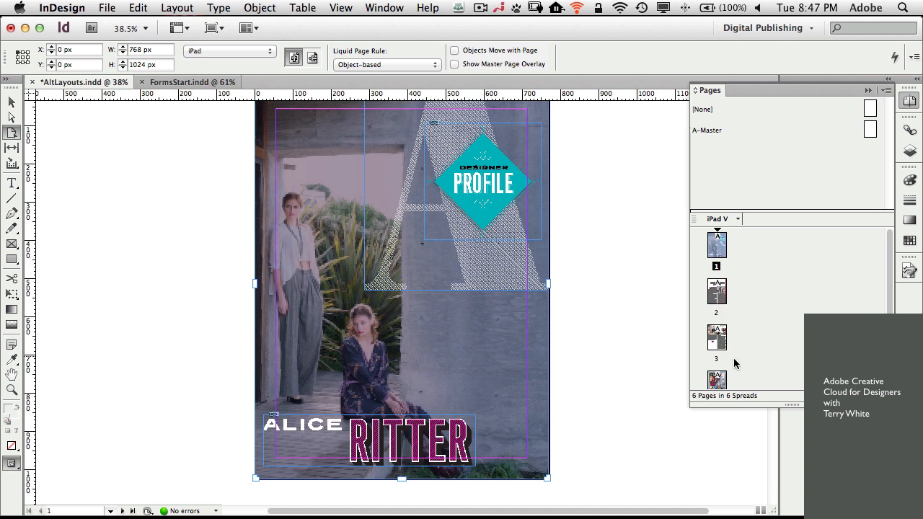
double_click(717, 295)
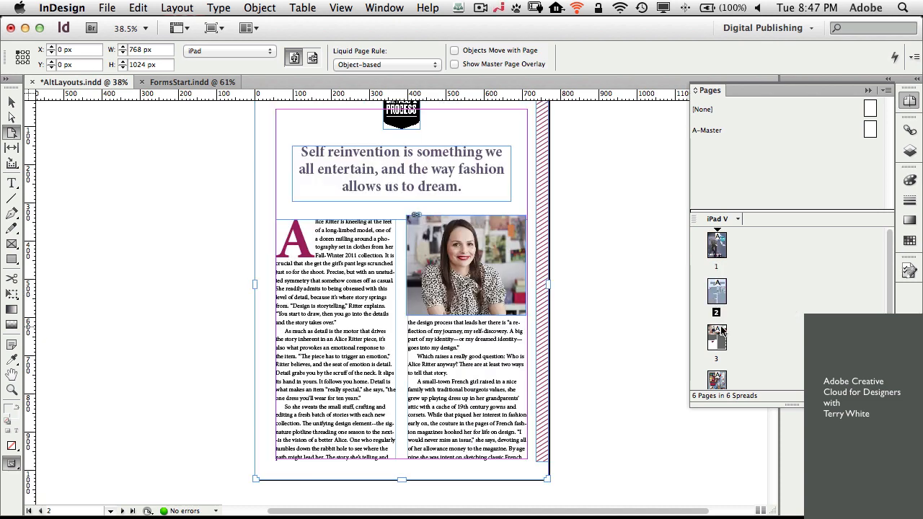
double_click(722, 342)
double_click(721, 380)
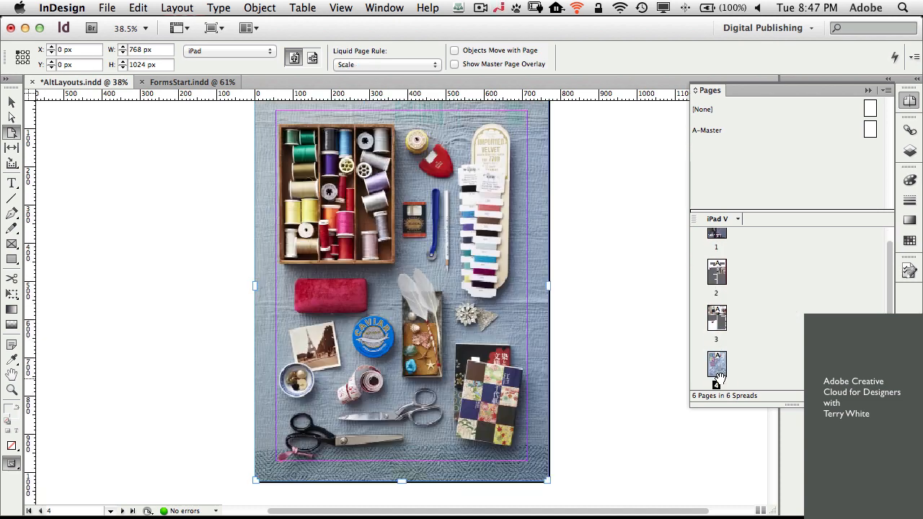
double_click(724, 258)
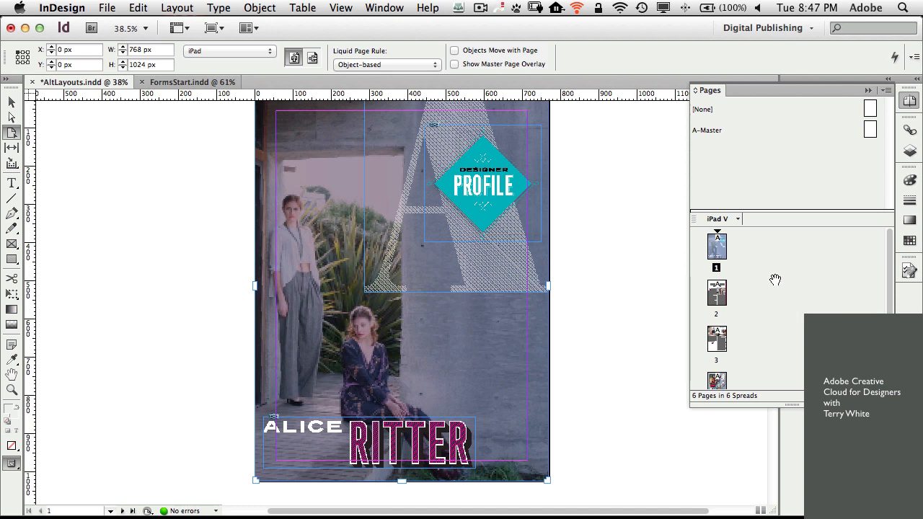
Create an alternate layout named iPad H from iPad V at 1024 × 768 px landscape, preserving the existing liquid page rules
left_click(177, 8)
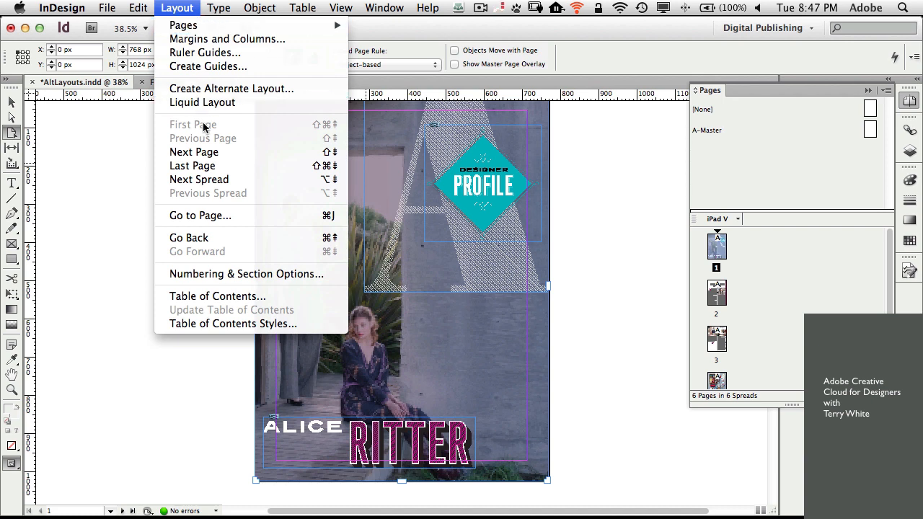
left_click(207, 89)
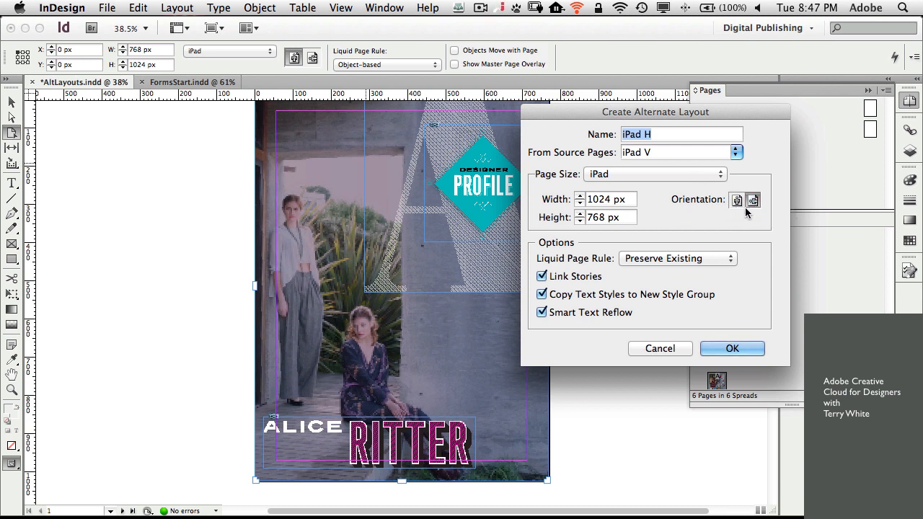
left_click(692, 182)
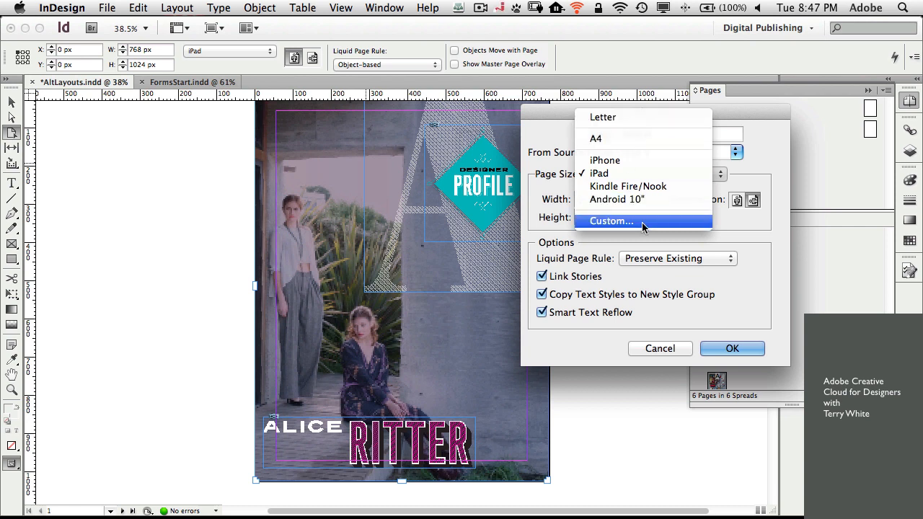
left_click(754, 245)
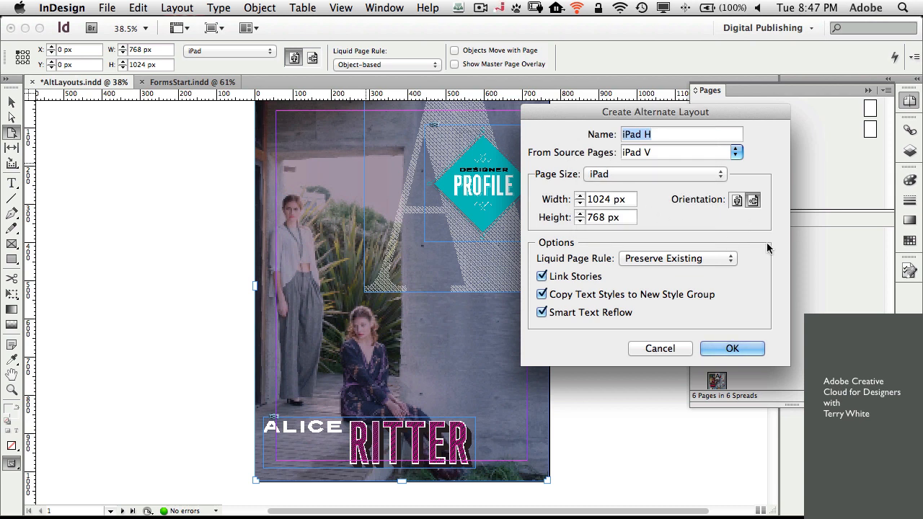
left_click(731, 349)
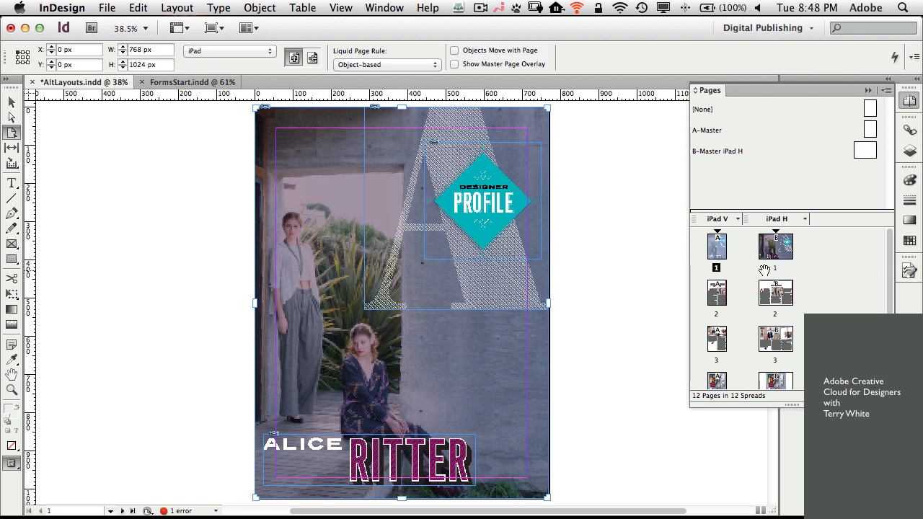
Compare the iPad H cover page with the iPad V cover page
double_click(772, 254)
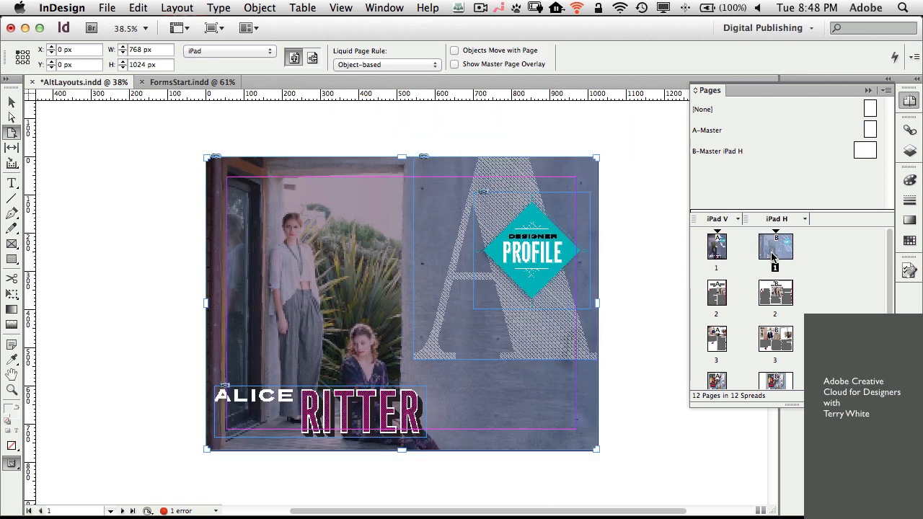
double_click(729, 251)
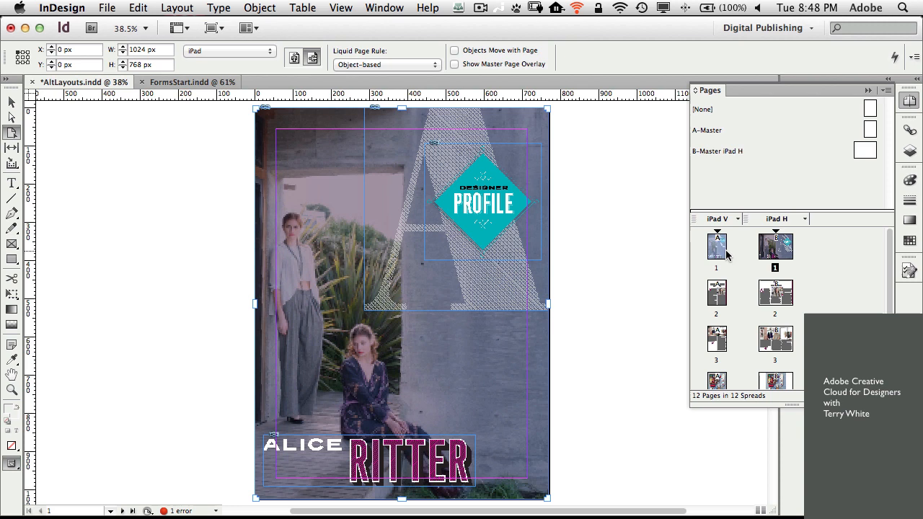
double_click(773, 253)
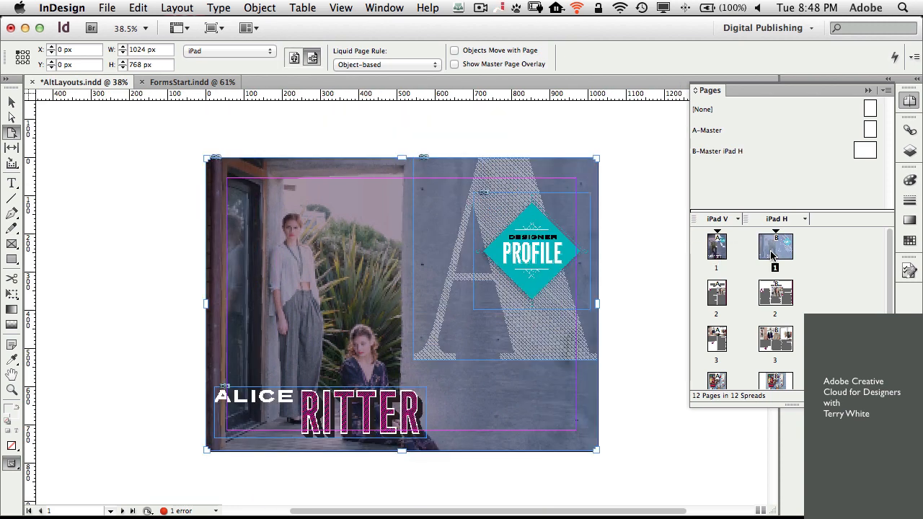
On page 2 of iPad H, raise the pull-quote frame to about Y 96 px and widen it to about 766 px from X 144 px
double_click(776, 294)
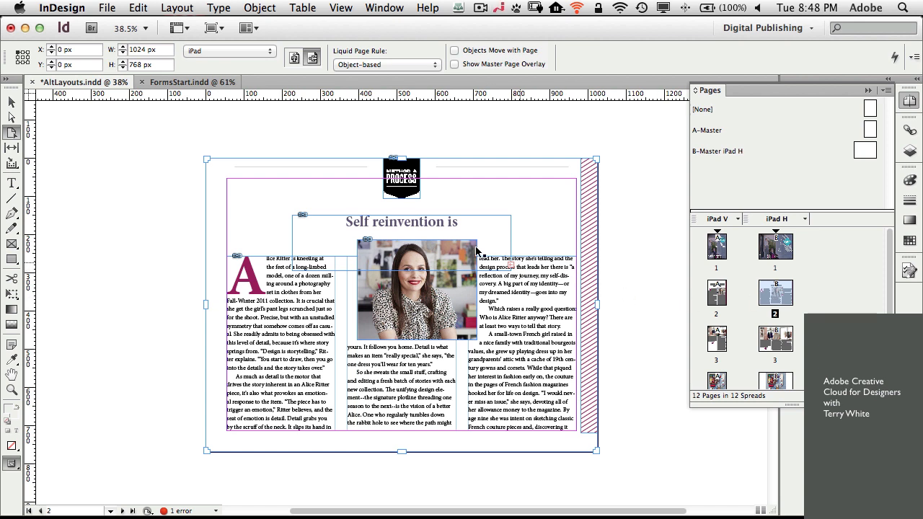
left_click(452, 233)
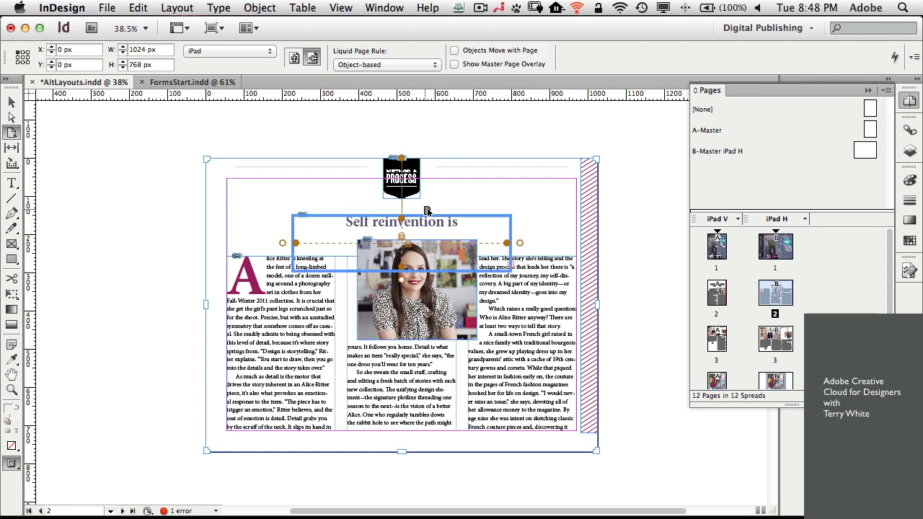
key("v")
left_click_drag(458, 224, 456, 207)
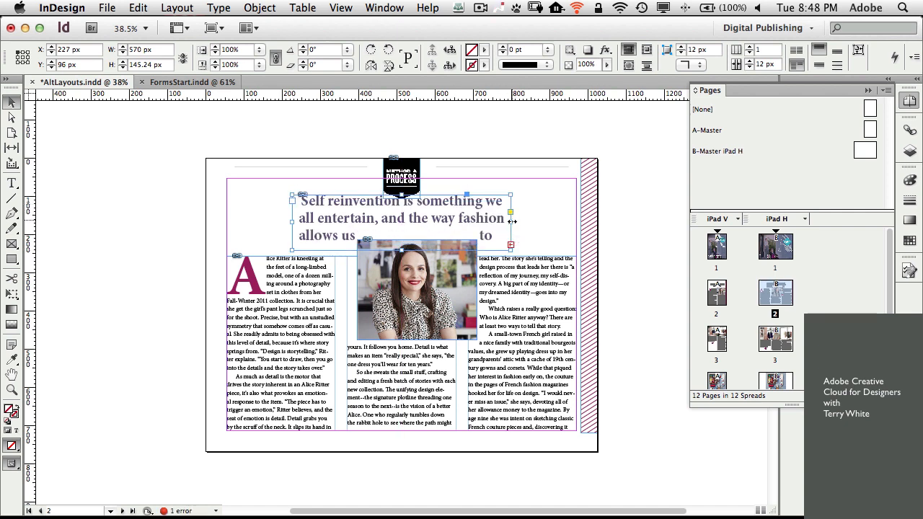
left_click_drag(511, 221, 552, 220)
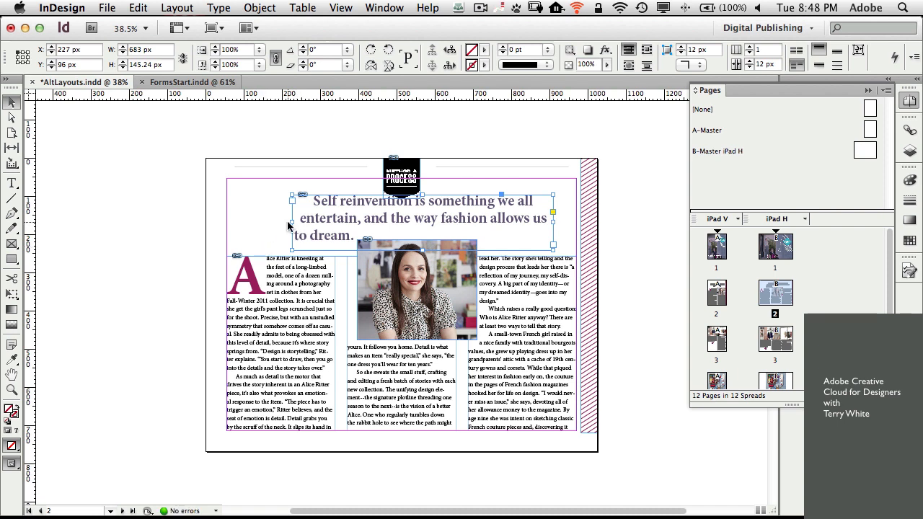
left_click_drag(289, 222, 261, 222)
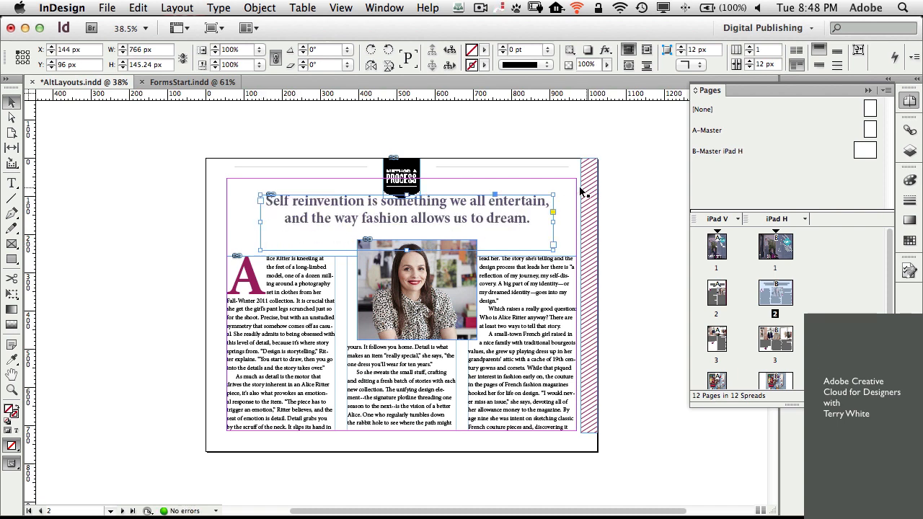
left_click(650, 184)
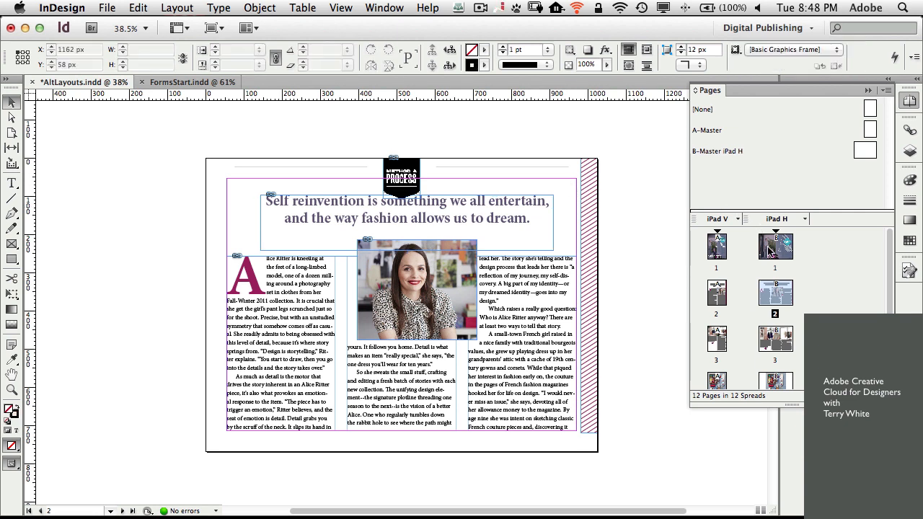
Compare page 2 in the iPad V and iPad H layouts and view page 3 of iPad H
double_click(719, 293)
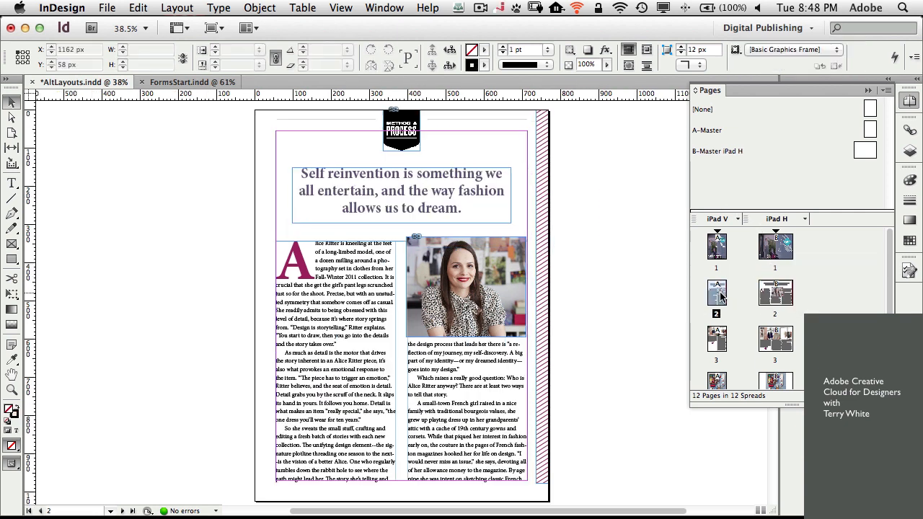
double_click(783, 294)
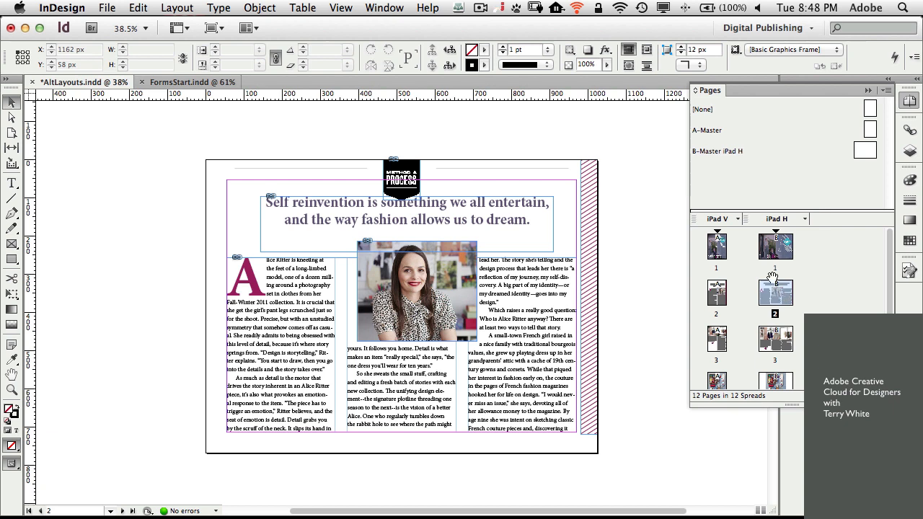
double_click(779, 344)
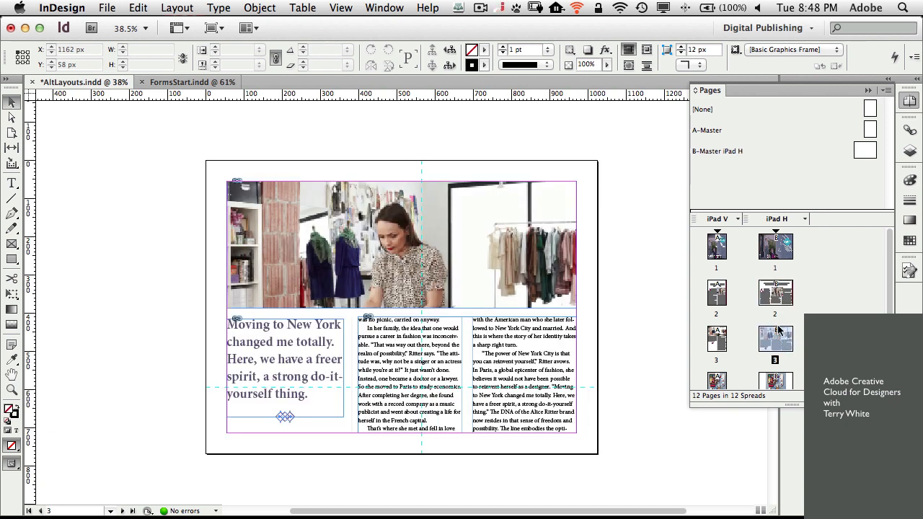
Create an alternate layout named Android 10" V from iPad H at 800 × 1280 px portrait, preserving the existing liquid page rules
double_click(774, 247)
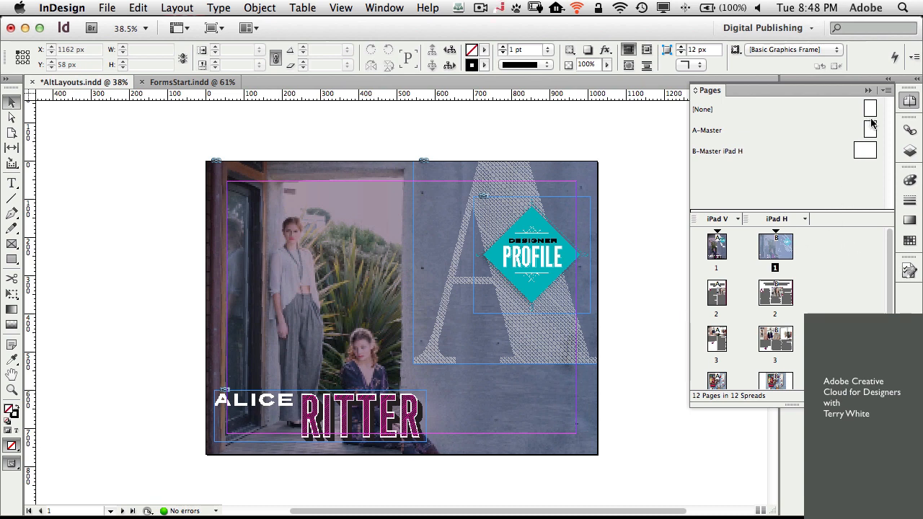
left_click(886, 90)
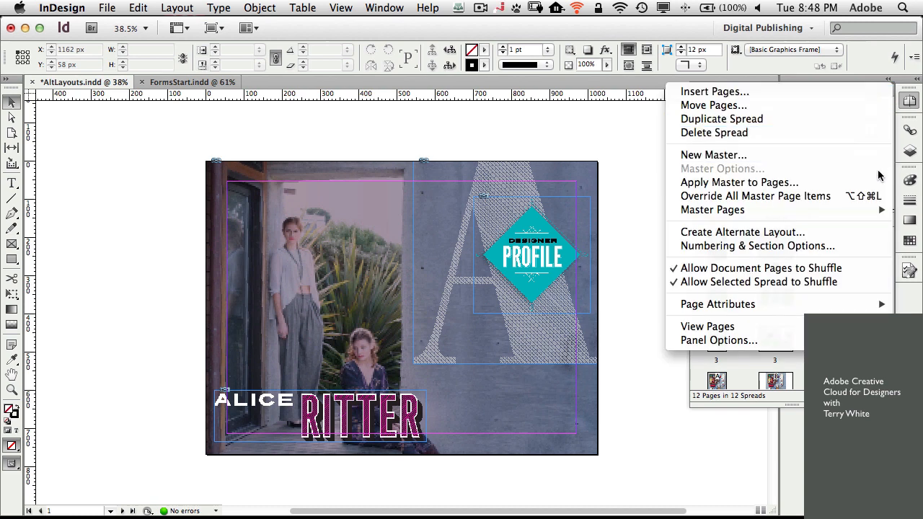
left_click(874, 231)
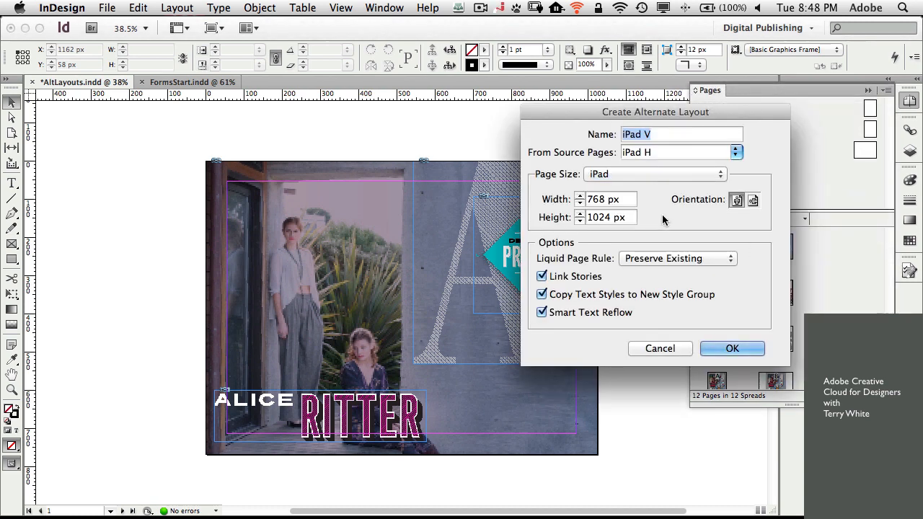
left_click(653, 175)
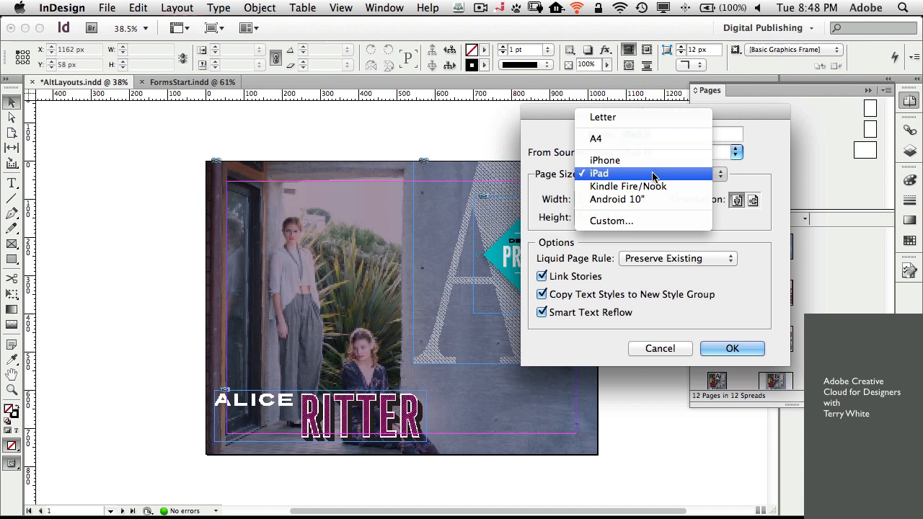
left_click(654, 199)
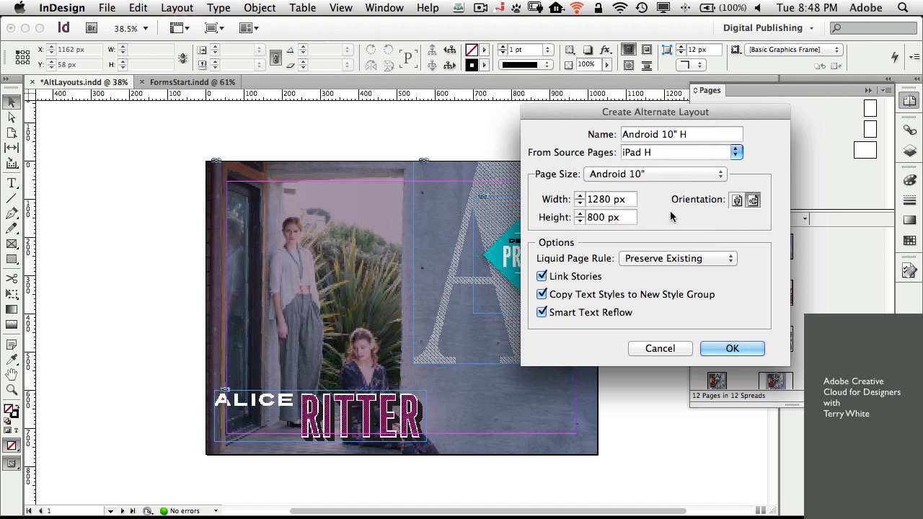
left_click(736, 200)
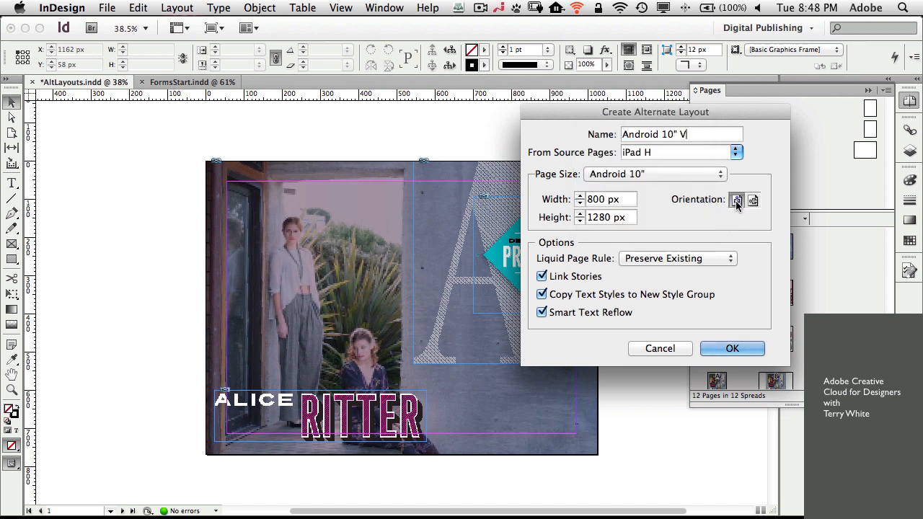
left_click(733, 349)
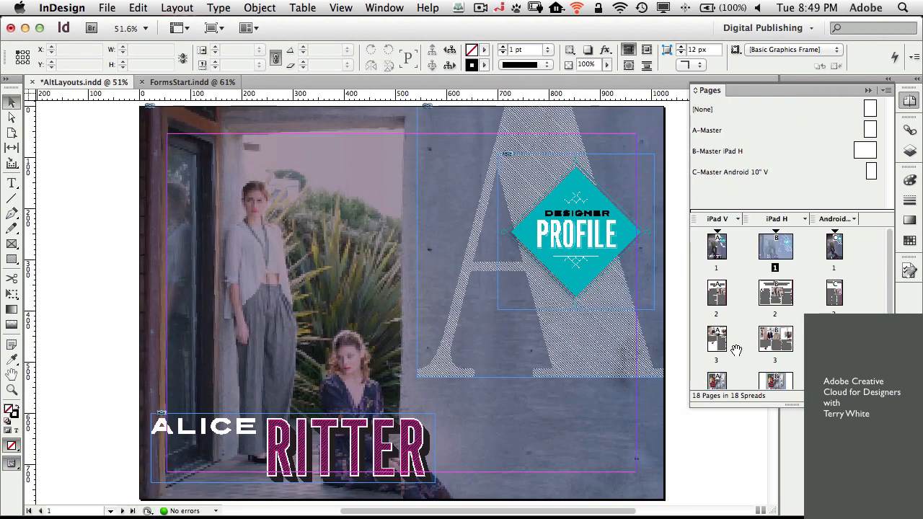
View the Android 10" V cover, and resize page 2's pull-quote frame to about 682 × 219 px, starting at X 59 px
double_click(833, 246)
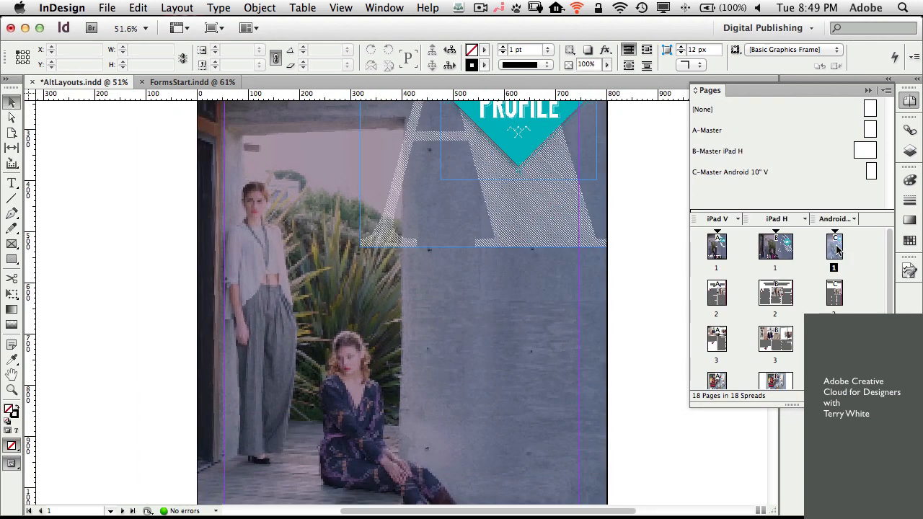
key("super+0")
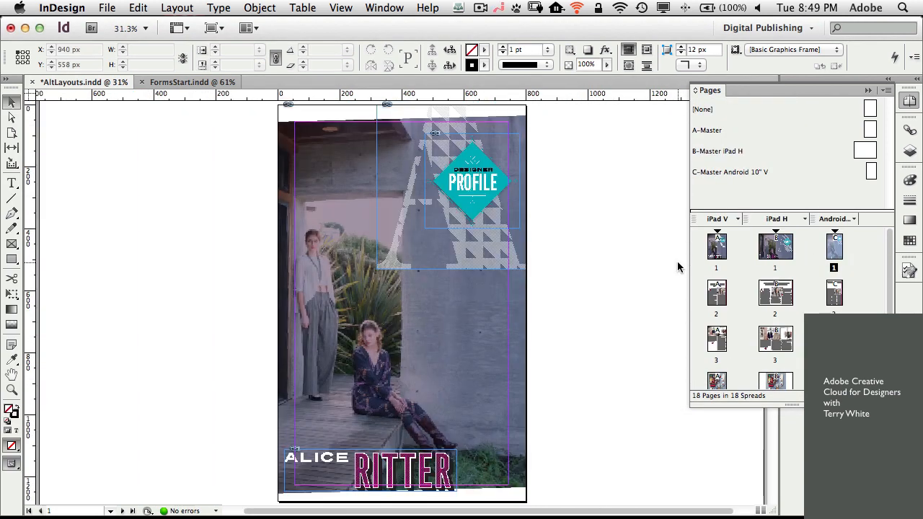
double_click(836, 294)
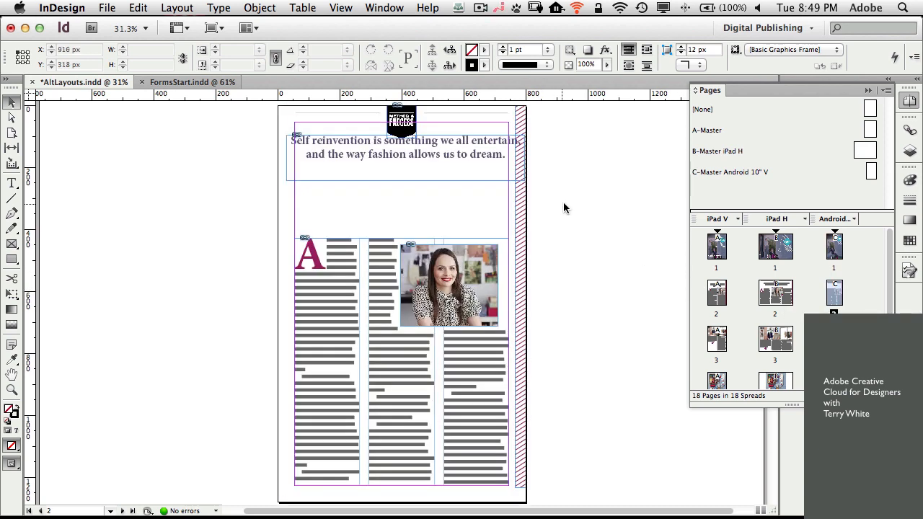
left_click(503, 175)
left_click_drag(525, 184, 507, 200)
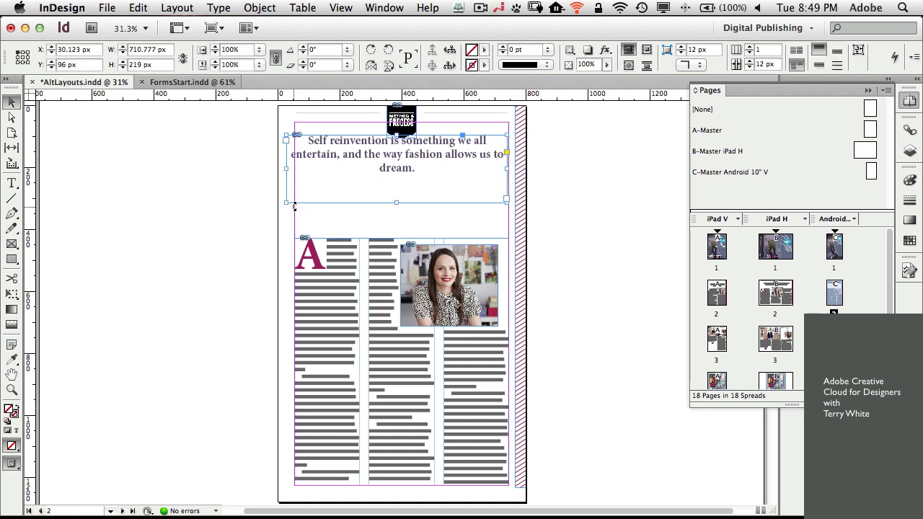
left_click_drag(287, 204, 296, 203)
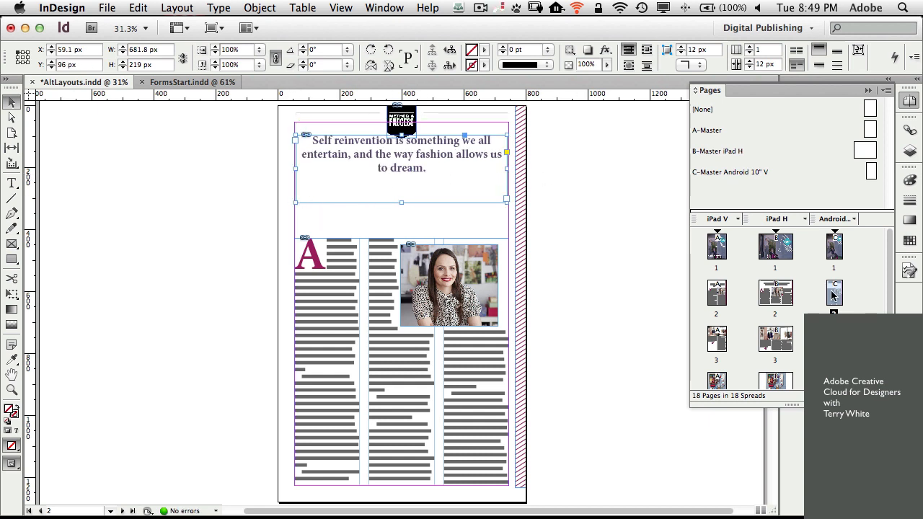
Compare the cover pages of the iPad H and iPad V layouts
left_click(781, 257)
double_click(780, 258)
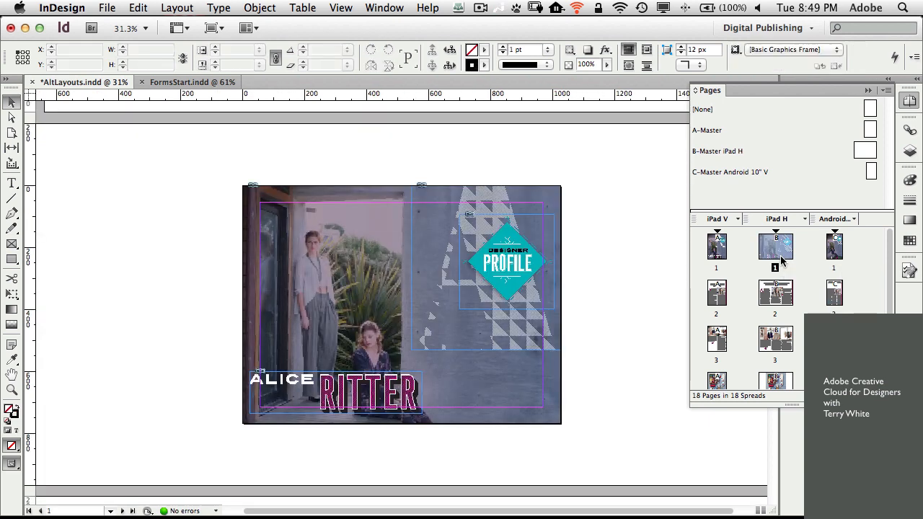
double_click(718, 252)
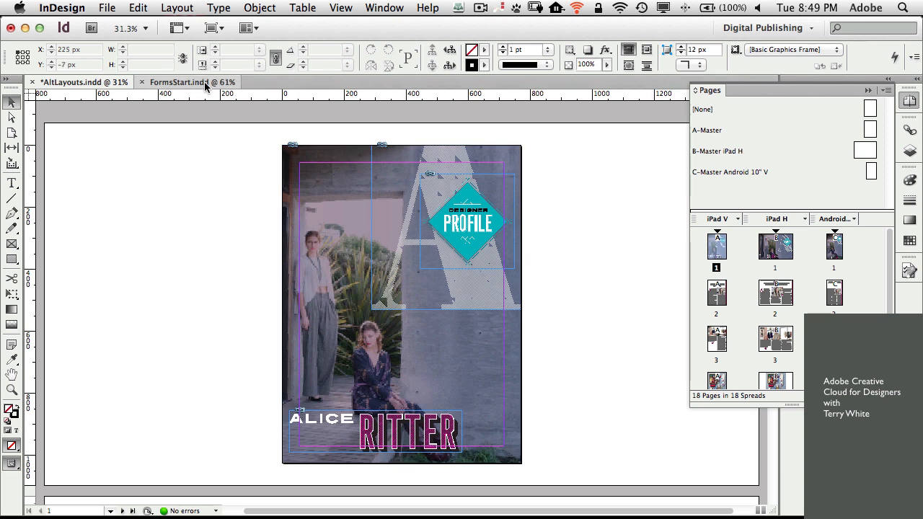
Switch to the FormsStart.indd document and examine the reservation form fields on page 3 up close
left_click(205, 85)
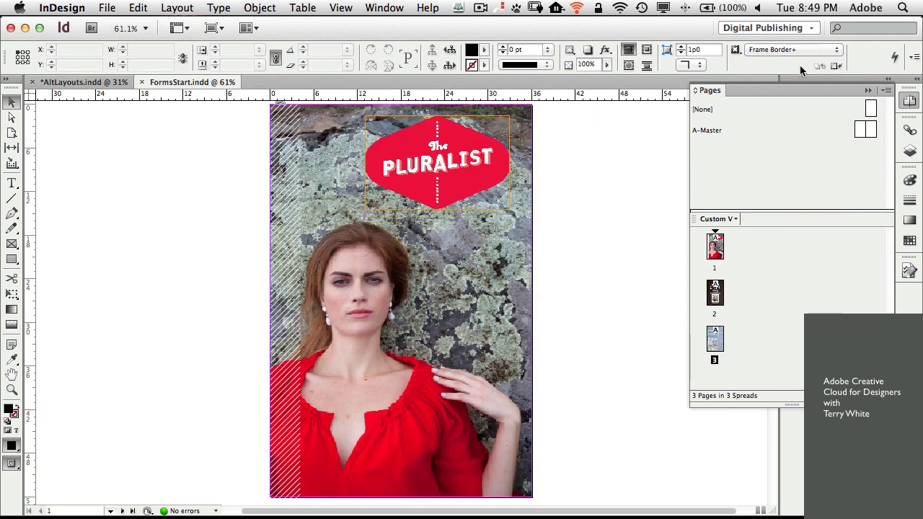
left_click(868, 90)
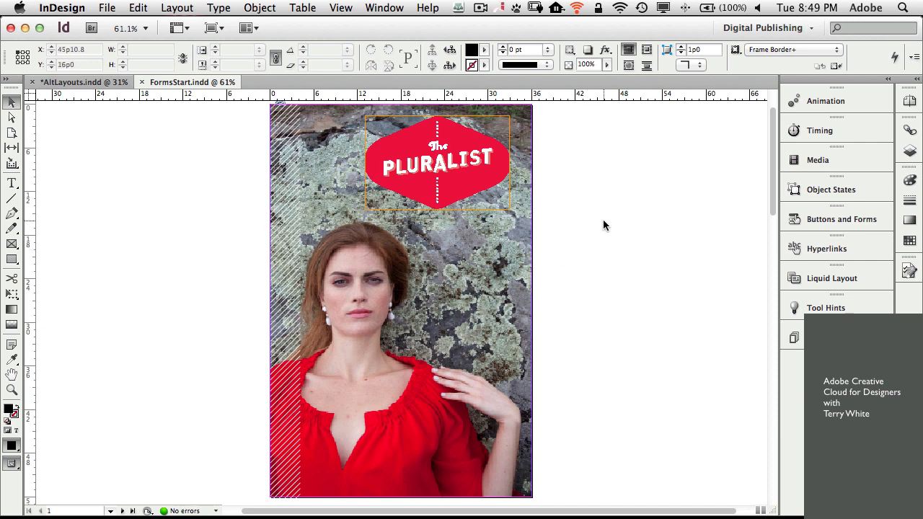
scroll(603, 225, "down", 10)
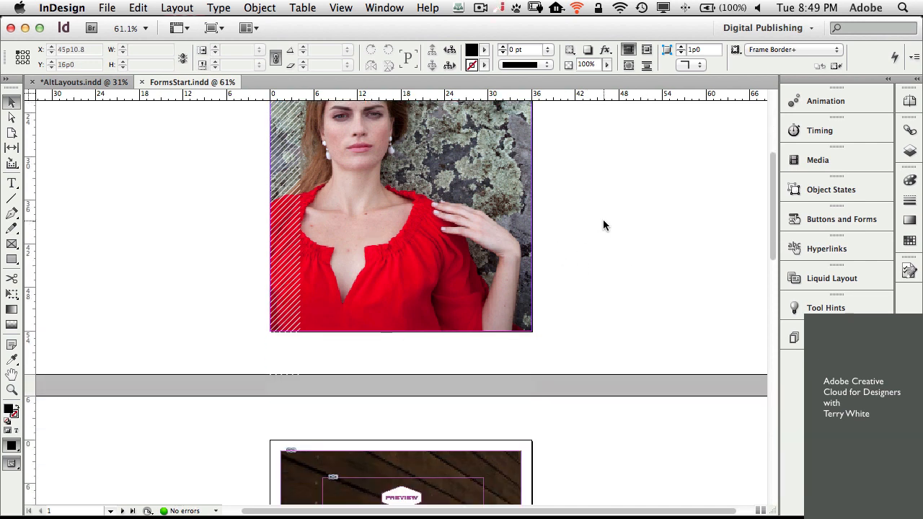
scroll(603, 224, "down", 15)
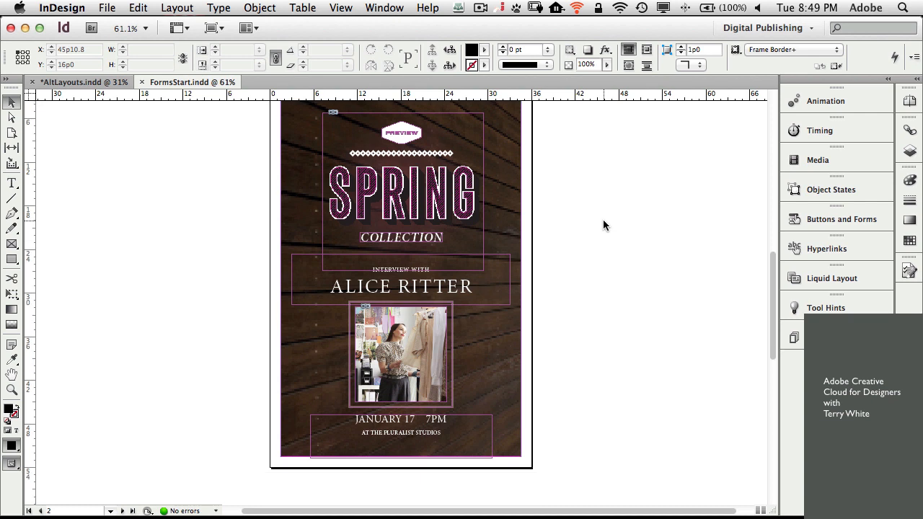
scroll(603, 225, "down", 3)
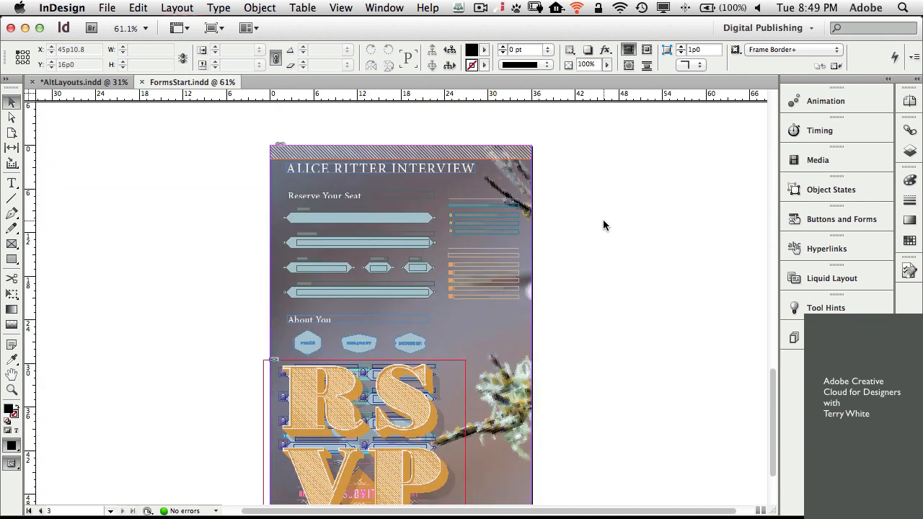
key("super+equal")
key("super+equal")
key("super+equal")
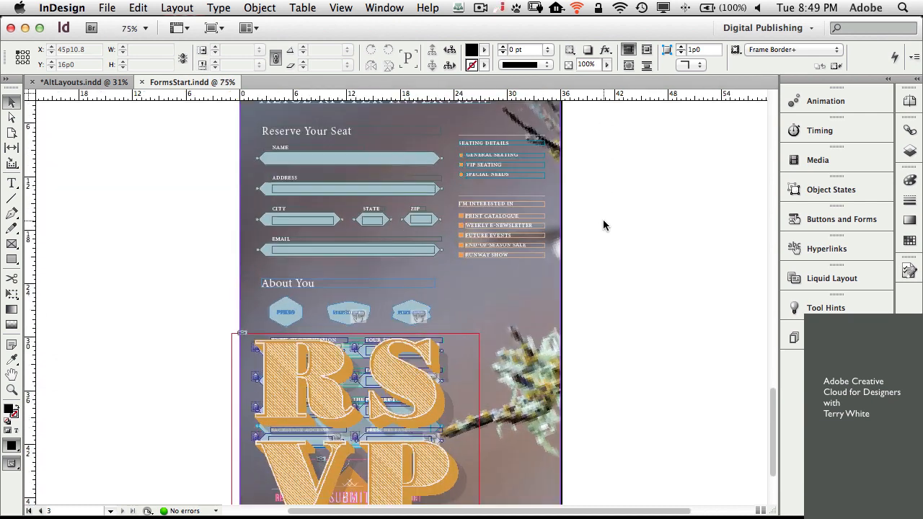
scroll(604, 224, "up", 7)
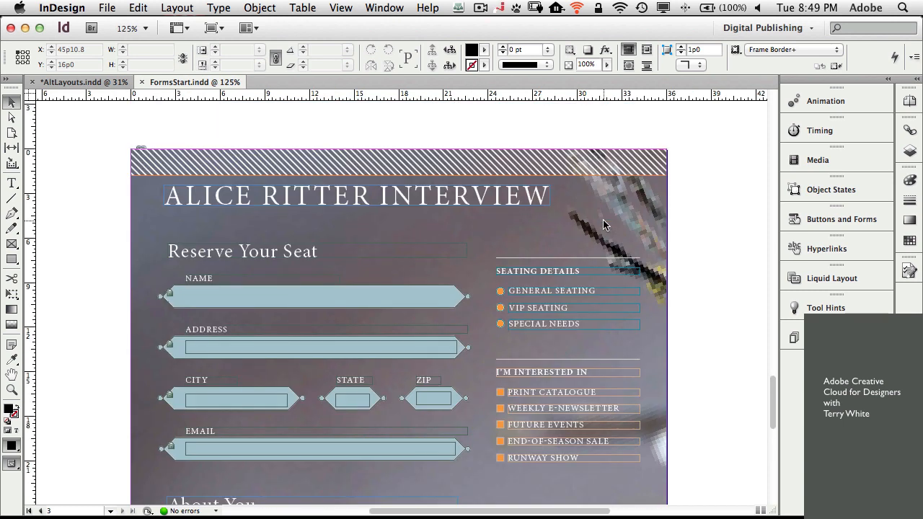
scroll(604, 225, "down", 2)
key("super+equal")
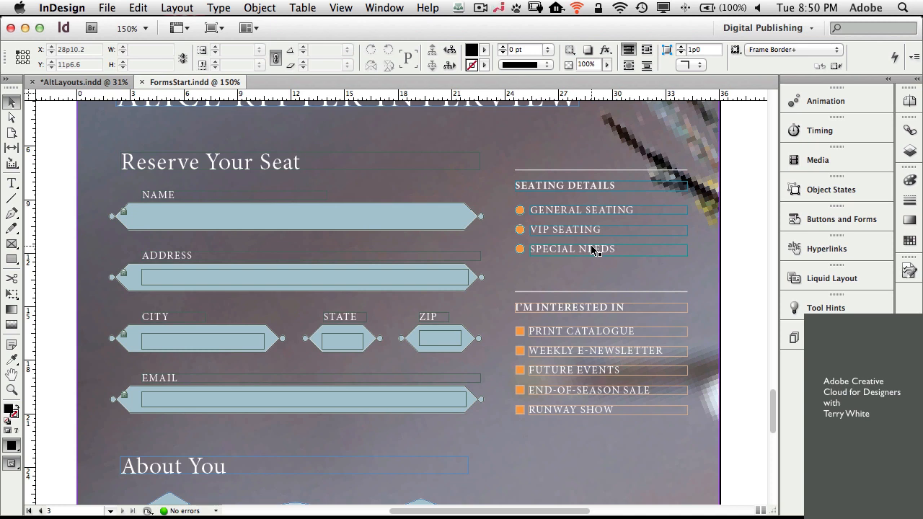
Draw an empty text frame about 16p2 wide and 1p1 high in the NAME bar and nudge it up to about Y 9p4.8
left_click(10, 184)
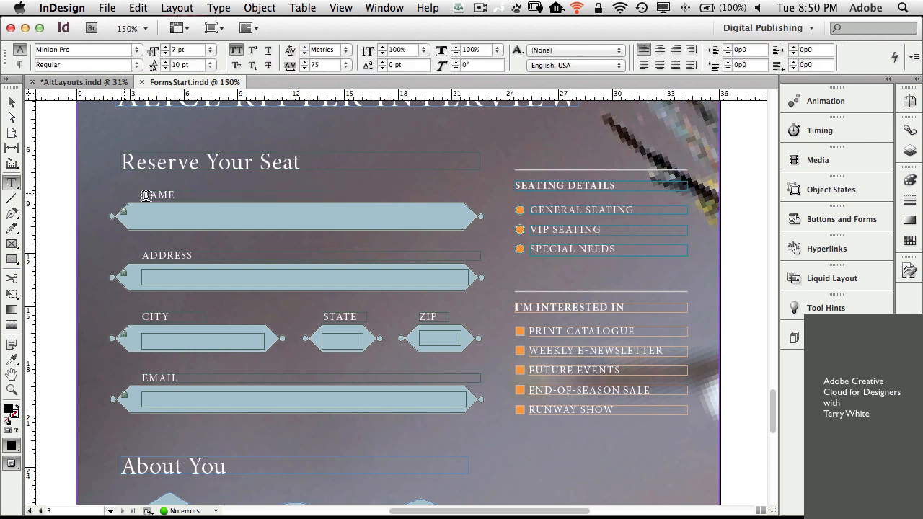
left_click_drag(145, 210, 437, 229)
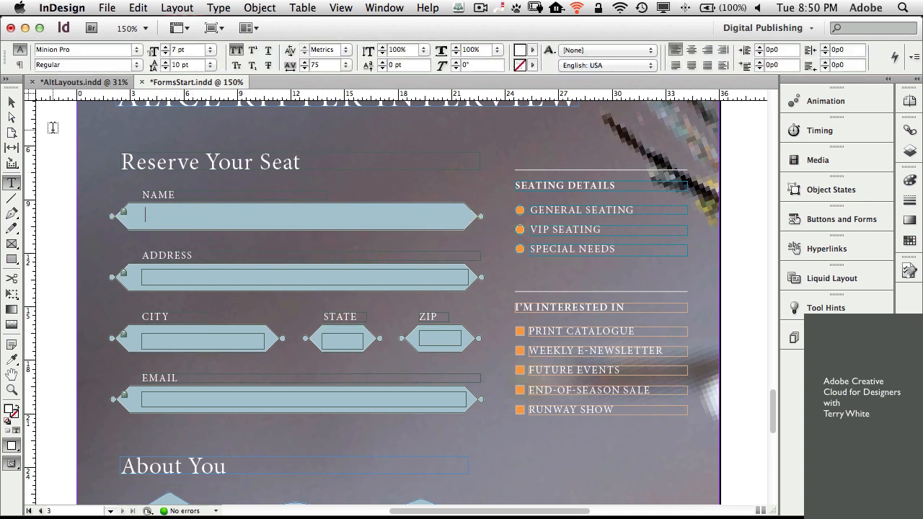
left_click(11, 104)
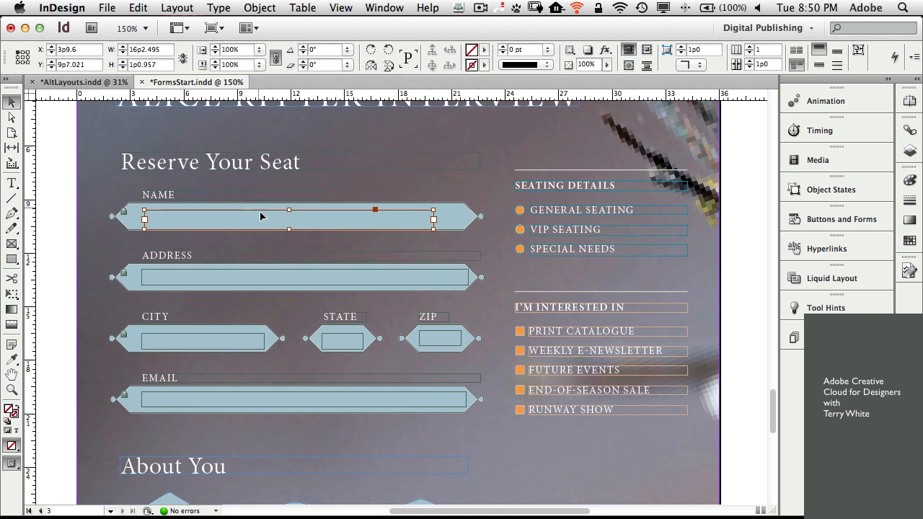
left_click_drag(258, 217, 257, 215)
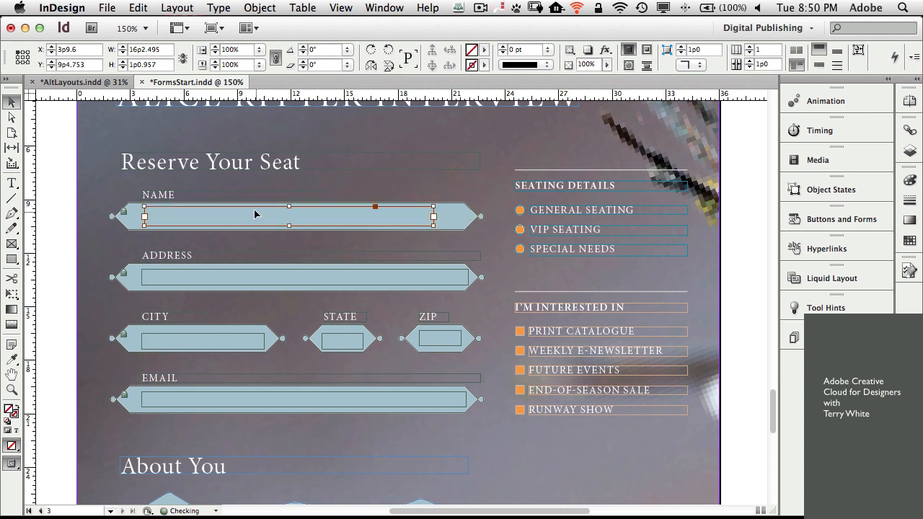
Convert the new frame in the NAME bar into a PDF text field and name it after its label
left_click(802, 220)
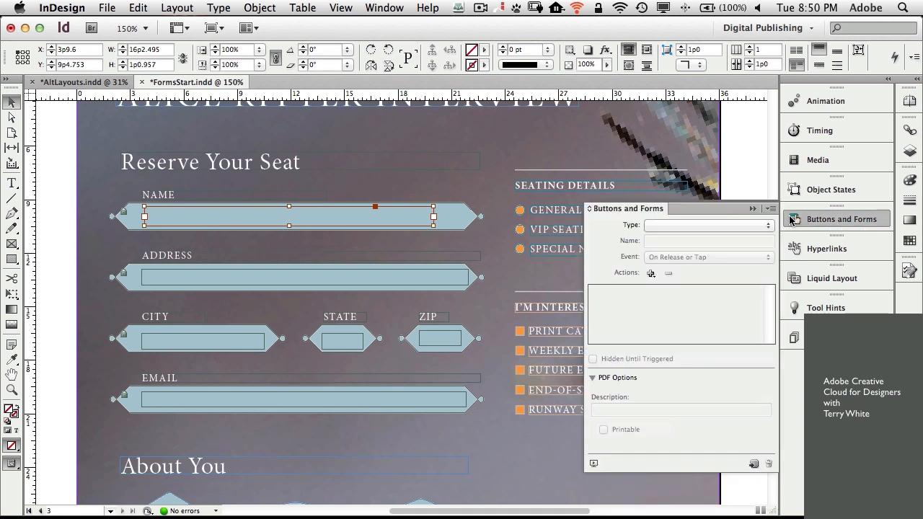
left_click(713, 227)
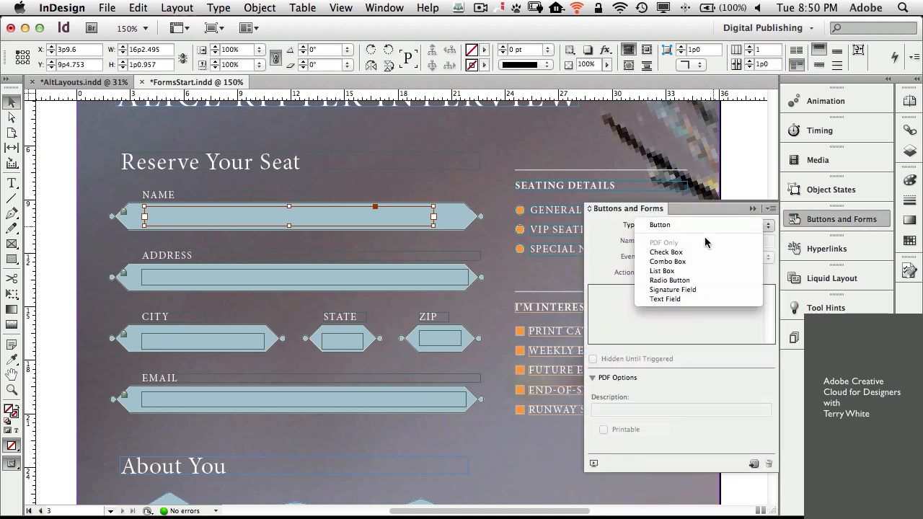
left_click(691, 299)
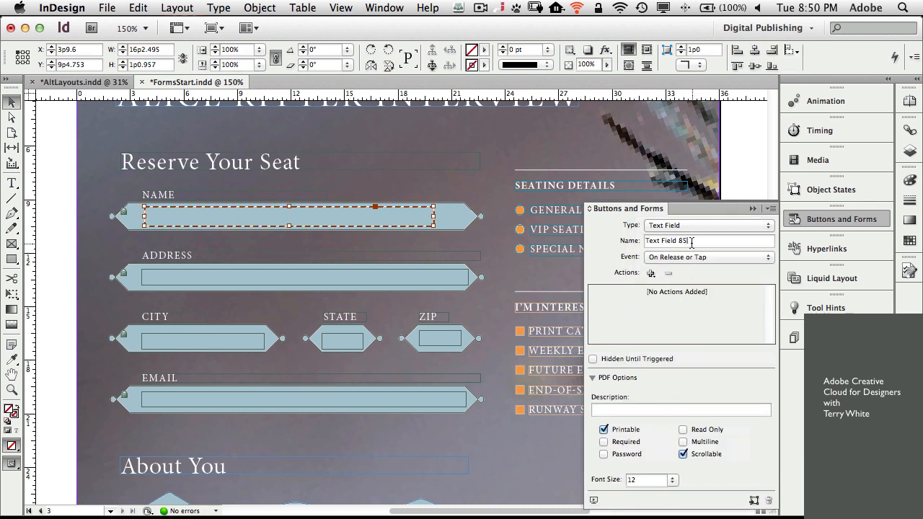
left_click_drag(693, 240, 624, 233)
type("Na")
left_click(752, 209)
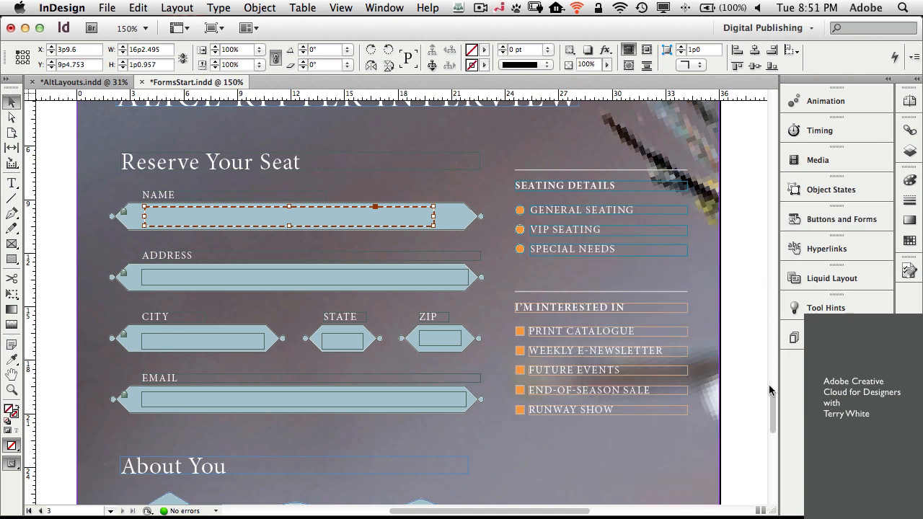
Inspect the submit button area at the foot of the form, and return to the reservation fields
left_click_drag(773, 398, 744, 440)
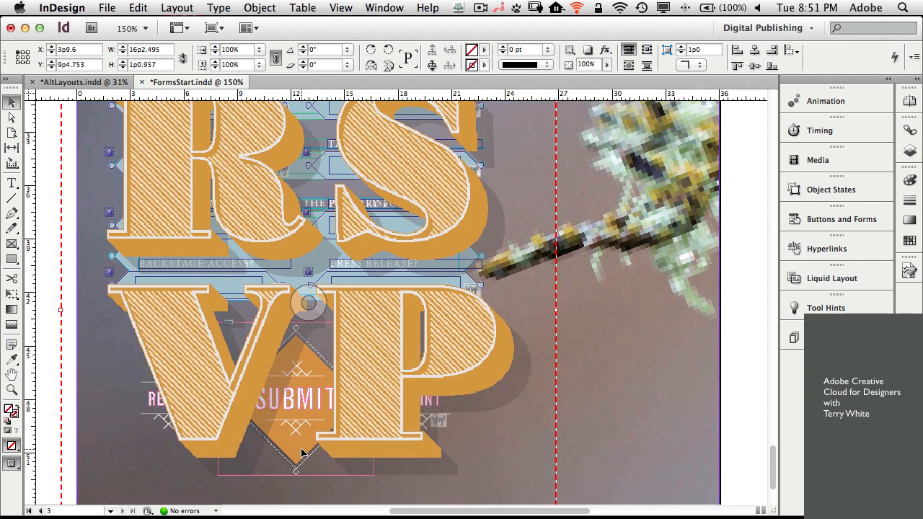
left_click(302, 452)
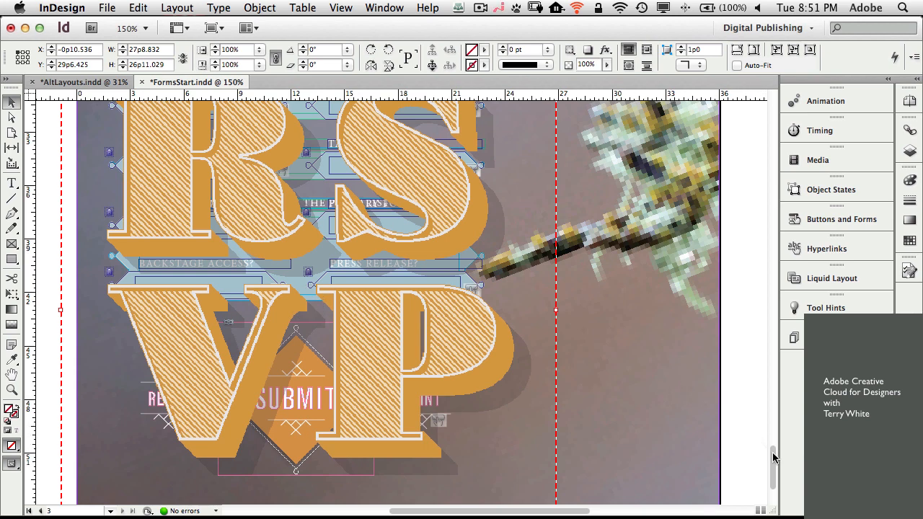
left_click_drag(773, 456, 772, 401)
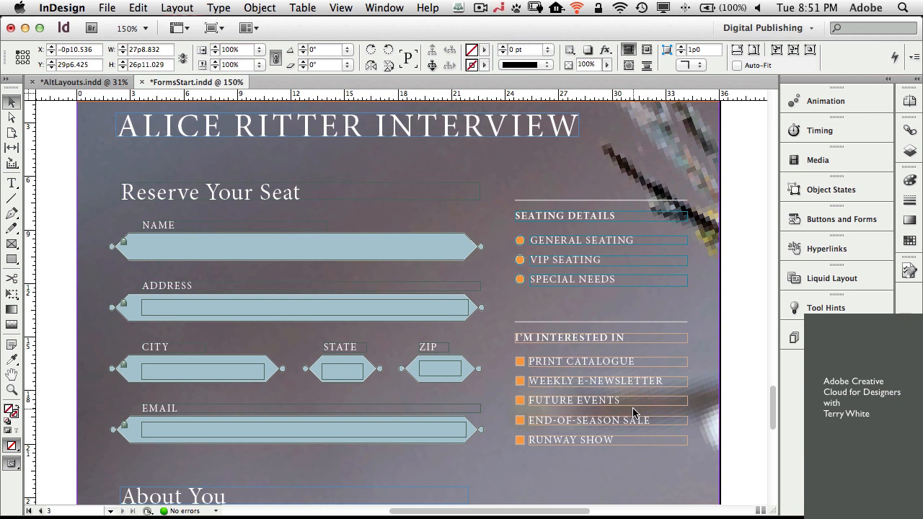
Switch to Acrobat and view the finished form on page 3 of FormsFinal.pdf
key("ctrl+Right")
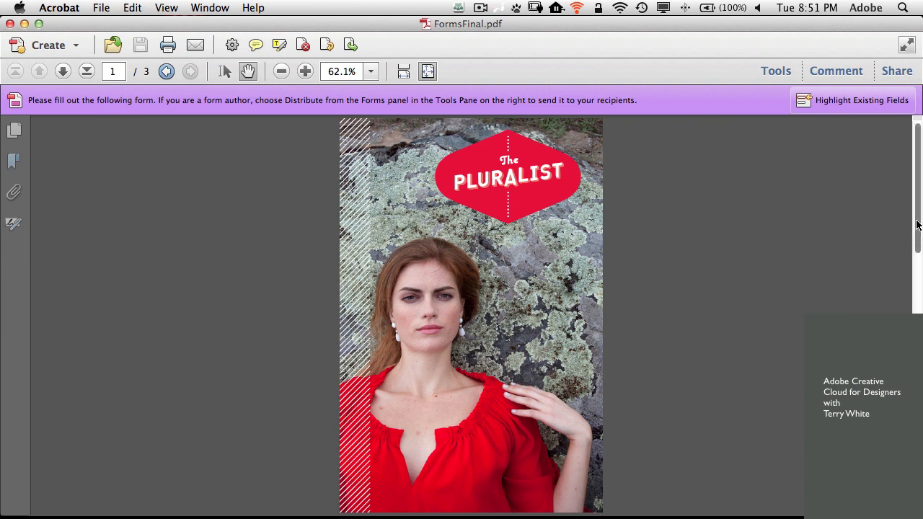
left_click_drag(917, 226, 918, 317)
scroll(757, 385, "down", 3)
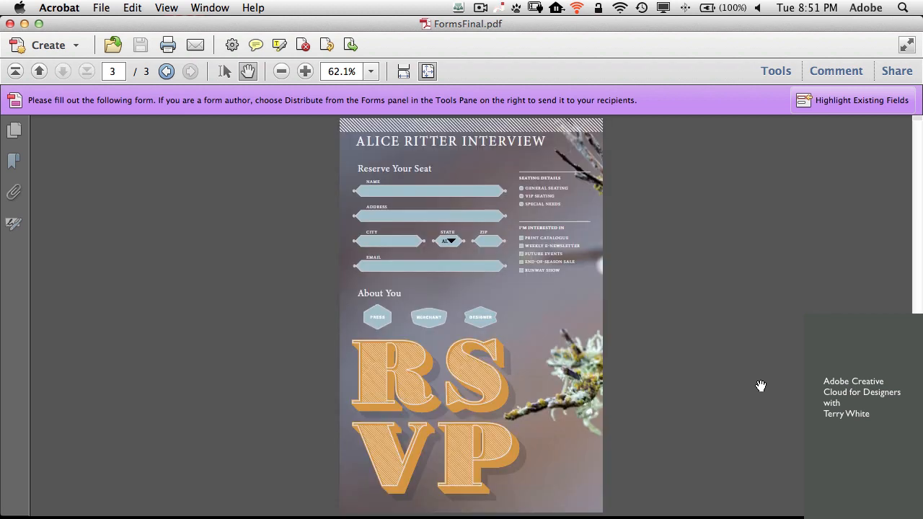
Fill in the form with a full name, General Seating, and the Print Catalogue and Weekly E-Newsletter interests
key("super+equal")
key("super+equal")
key("super+equal")
key("super+equal")
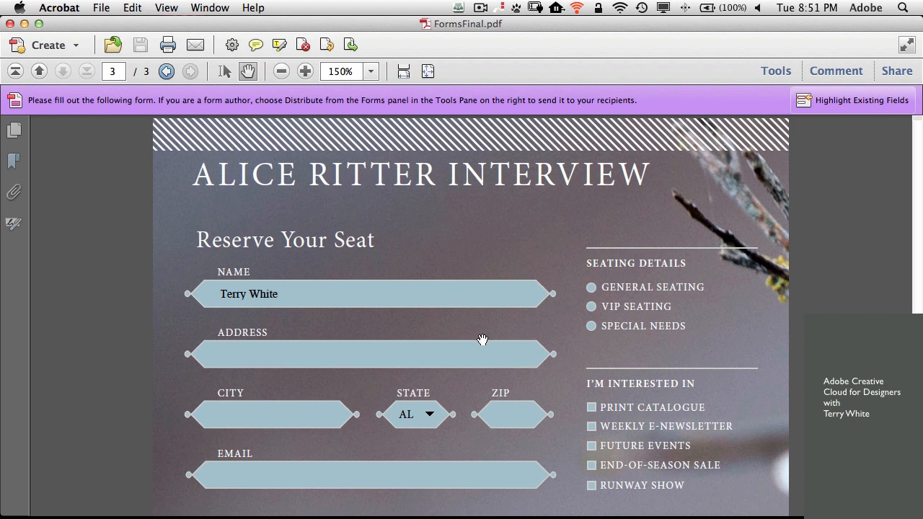
scroll(482, 340, "down", 1)
left_click(590, 267)
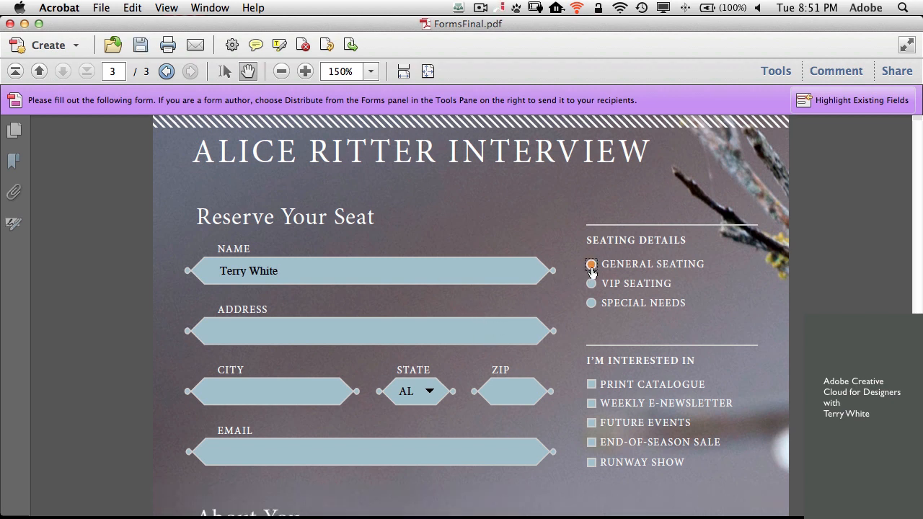
left_click(592, 404)
left_click(591, 389)
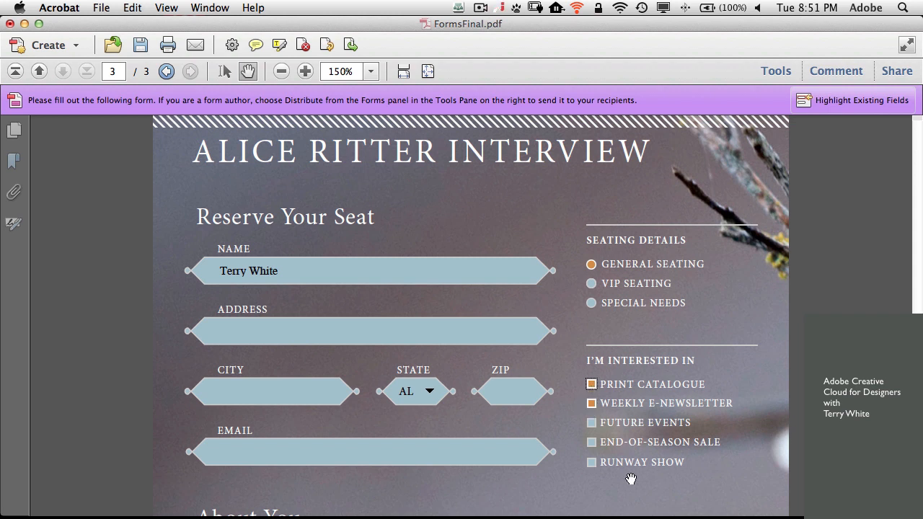
Select Designer under About You and review the brand questions down to the Reset, Submit and Print buttons
scroll(631, 478, "down", 3)
scroll(631, 479, "down", 5)
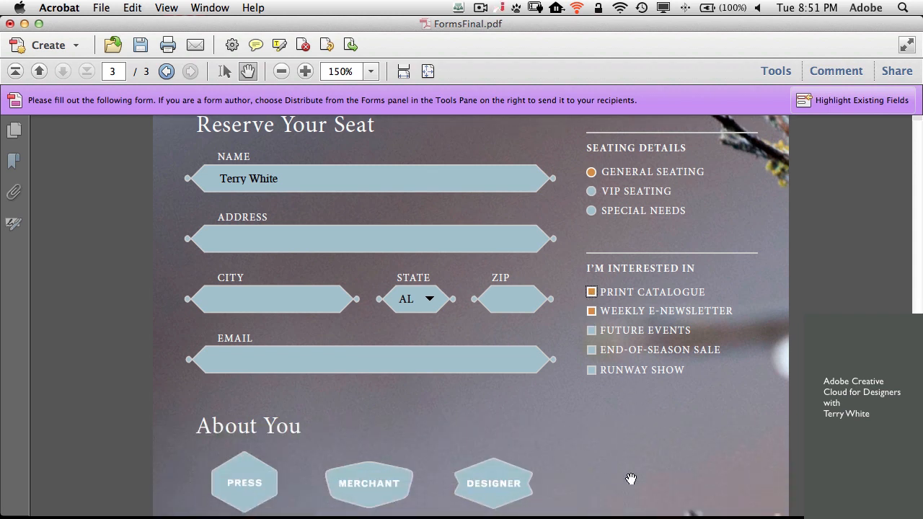
scroll(631, 487, "down", 3)
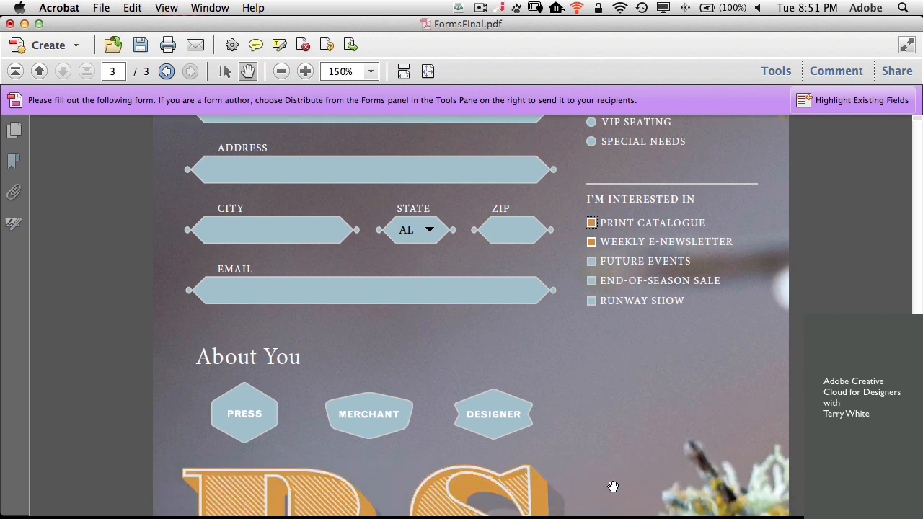
scroll(486, 393, "down", 1)
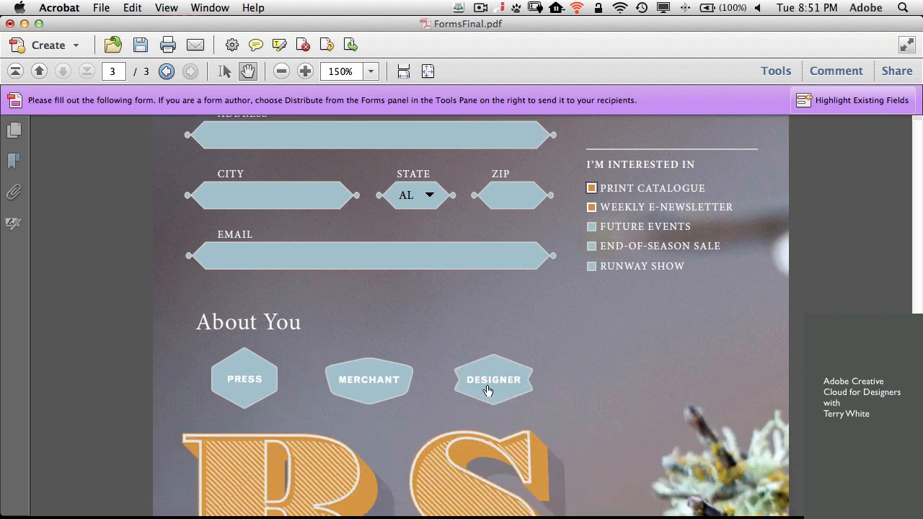
left_click(490, 381)
scroll(650, 371, "down", 6)
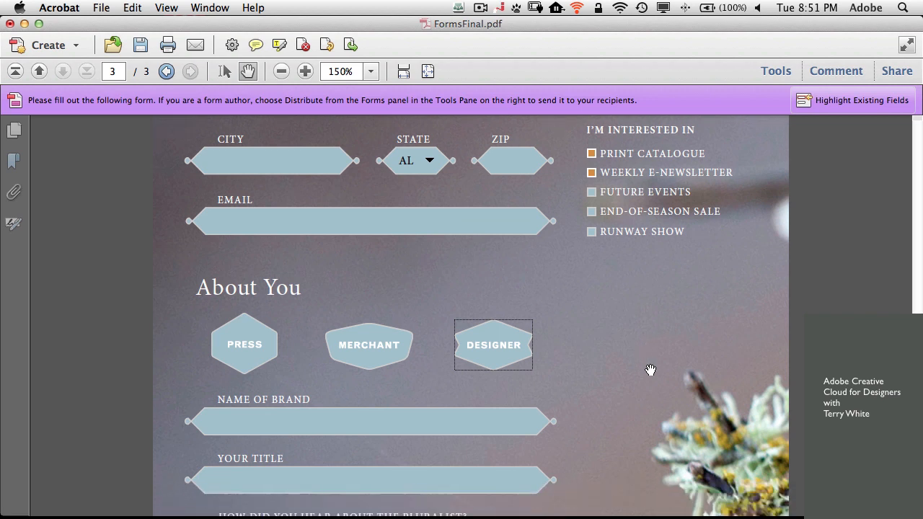
scroll(650, 370, "down", 6)
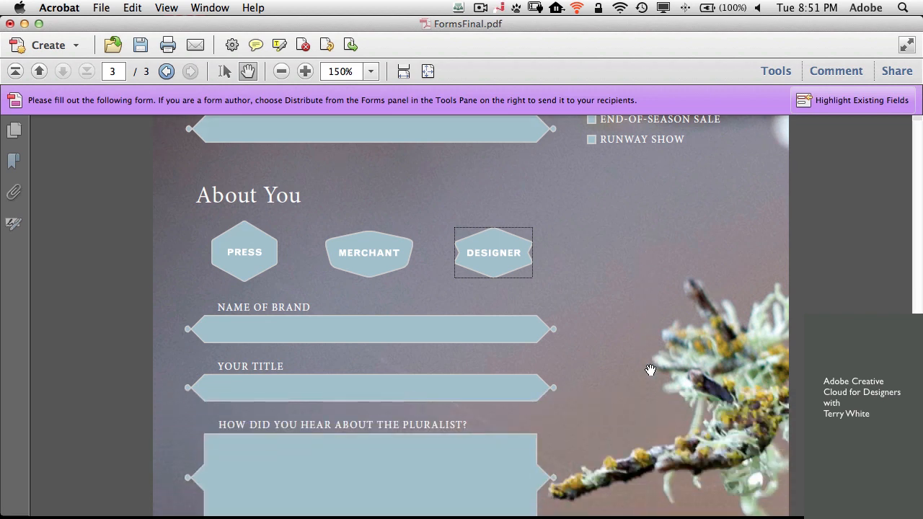
scroll(651, 370, "down", 7)
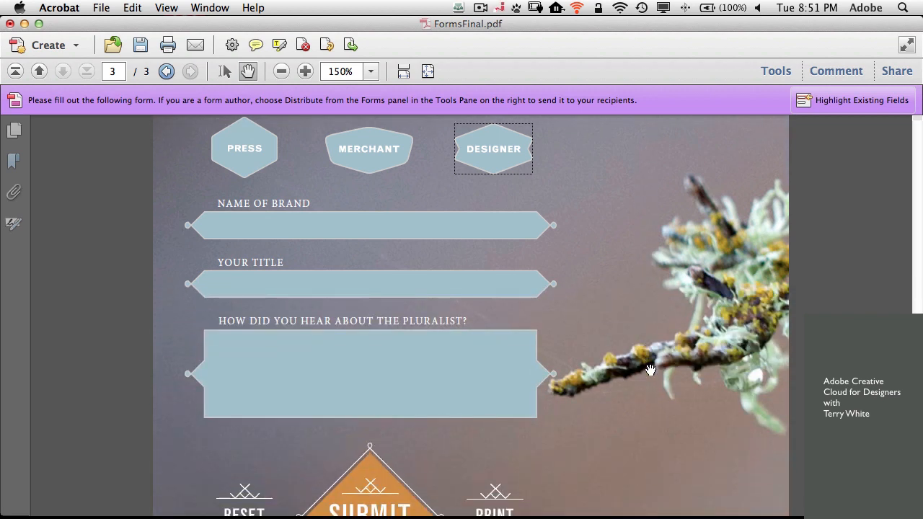
scroll(434, 411, "down", 3)
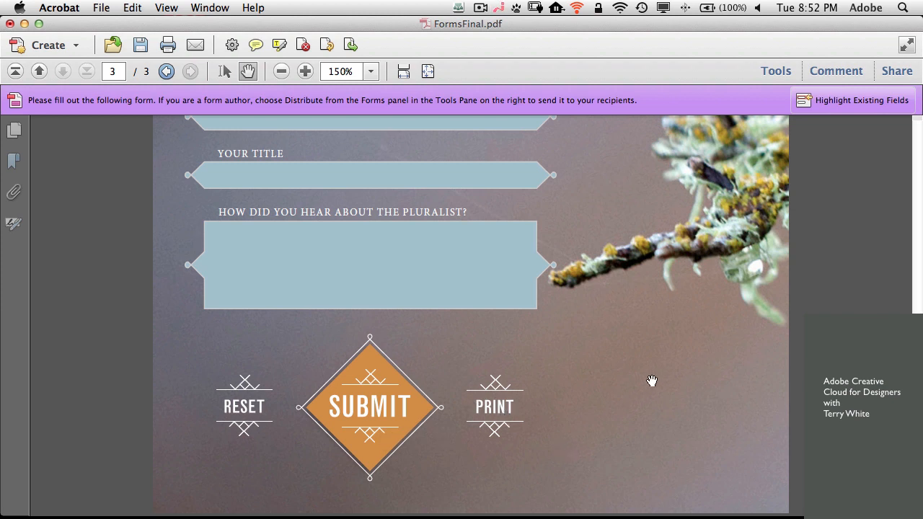
scroll(653, 380, "up", 3)
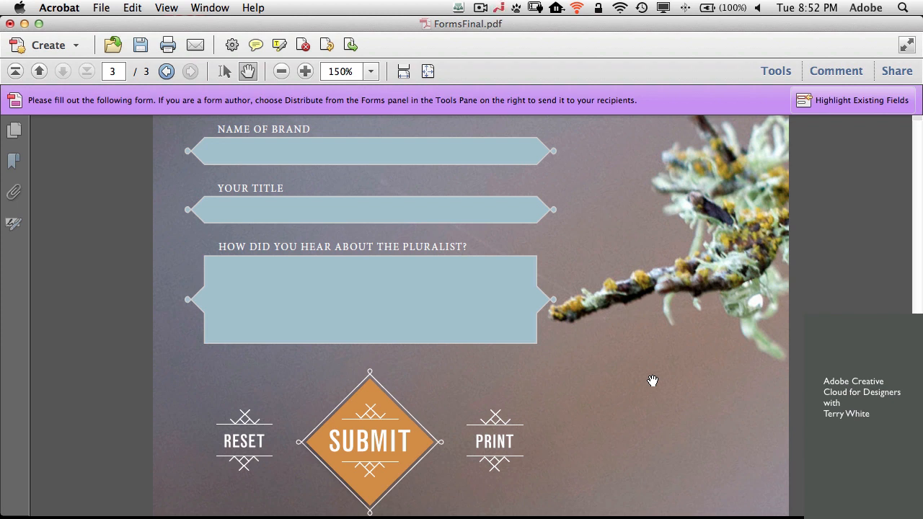
Switch to the AltLayouts.indd document in InDesign and show the upper part of the article on page 2 of the iPad V layout
key("ctrl+Left")
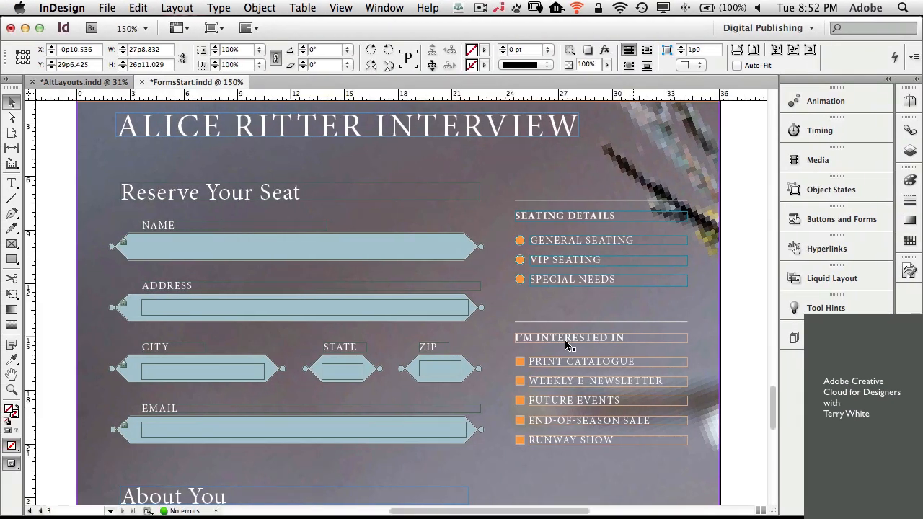
key("ctrl+Left")
key("ctrl+Right")
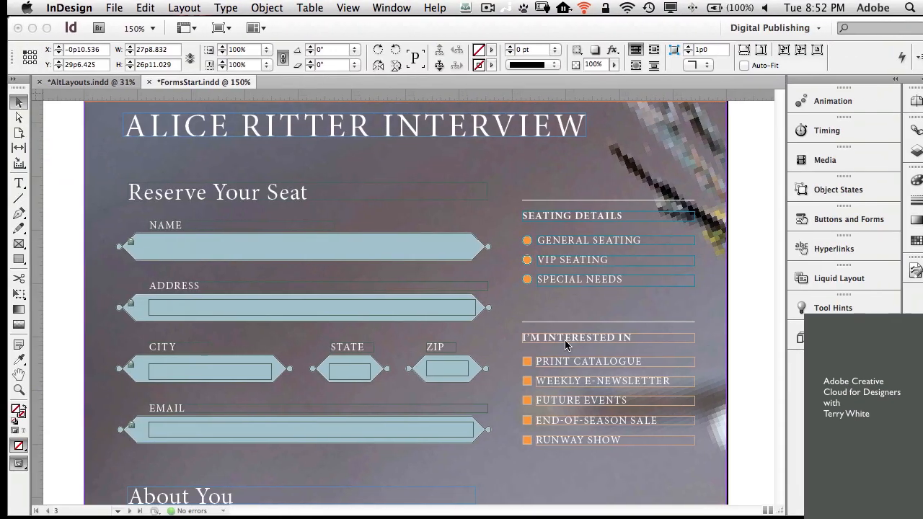
left_click(99, 83)
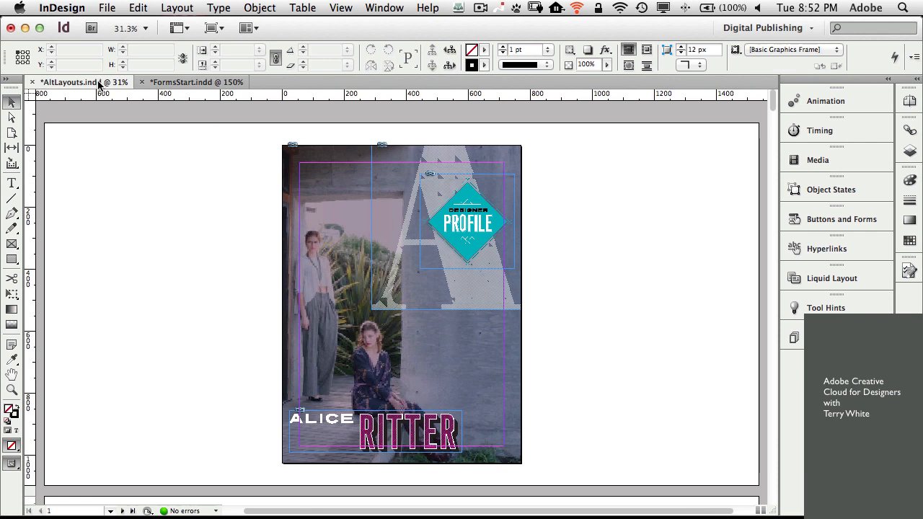
key("super+minus")
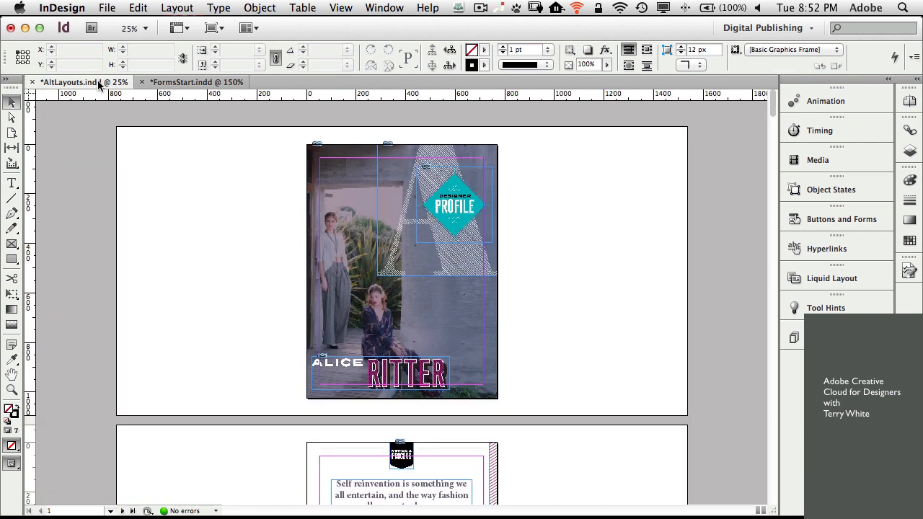
scroll(416, 422, "down", 10)
scroll(416, 422, "up", 4)
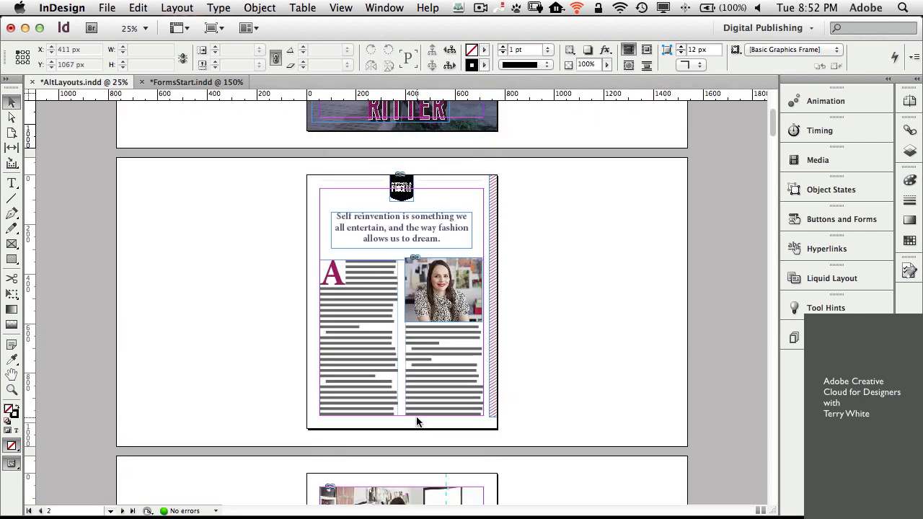
key("super+equal")
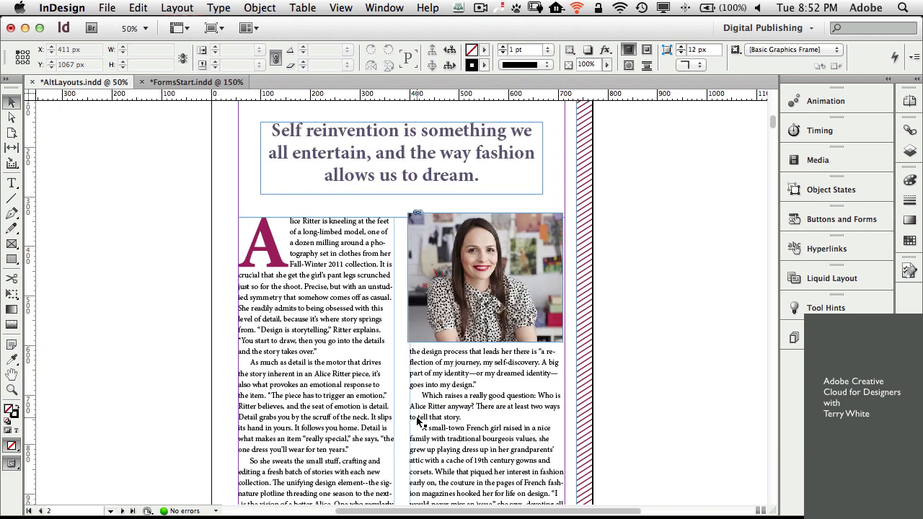
scroll(417, 422, "up", 4)
scroll(417, 422, "down", 2)
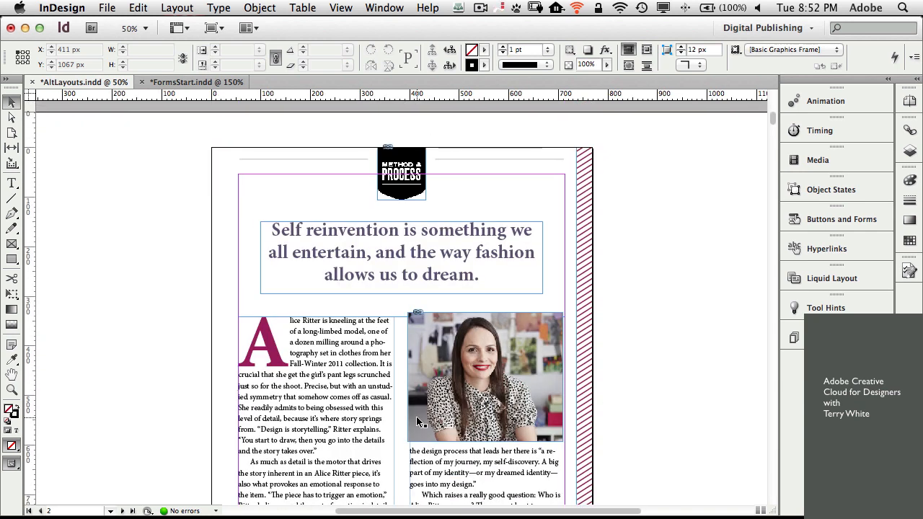
Insert a blank page based on A-Master after page 2 in the iPad V layout
left_click(909, 101)
left_click(718, 299)
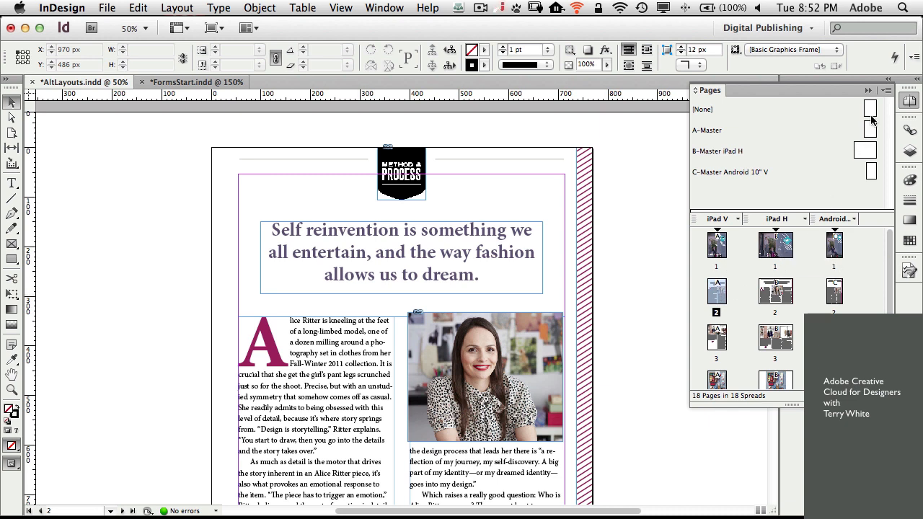
left_click_drag(872, 130, 733, 294)
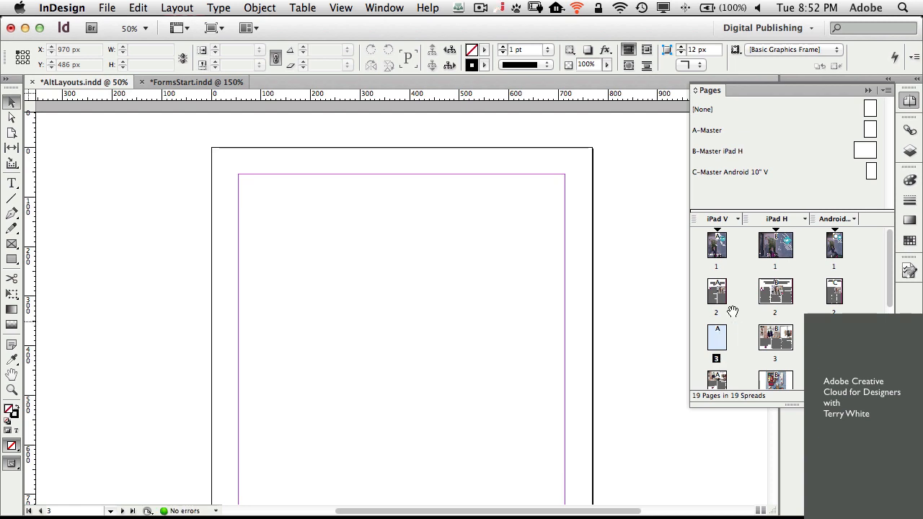
Collect the Method & Process badge, pull quote, article text and portrait photo from page 2 with the Content Collector
double_click(717, 301)
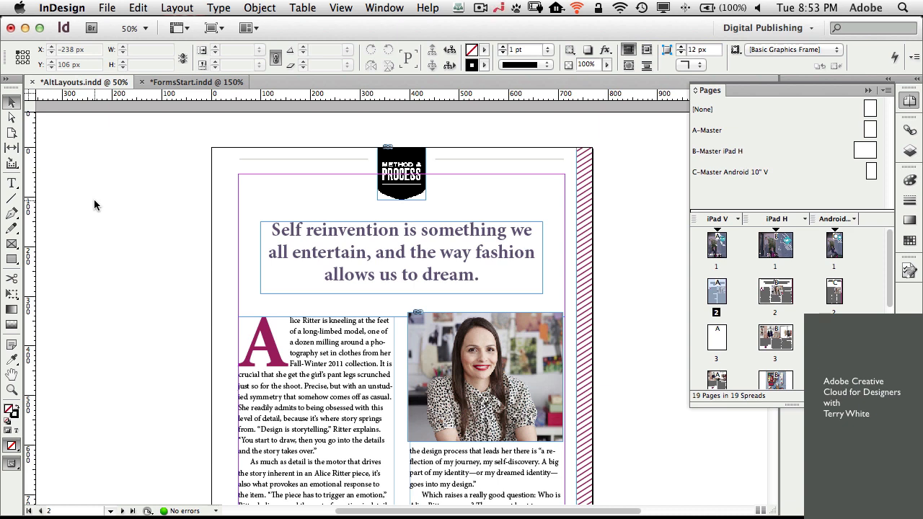
left_click(12, 165)
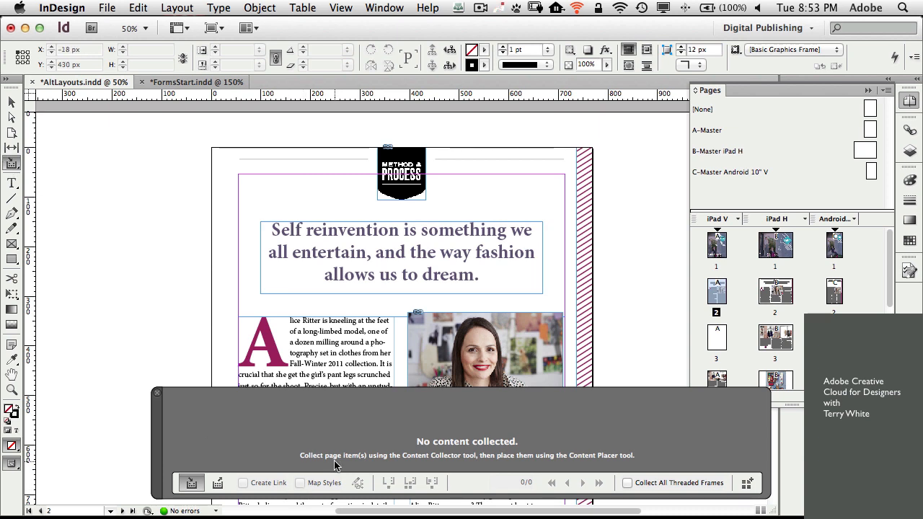
left_click(402, 195)
left_click(401, 267)
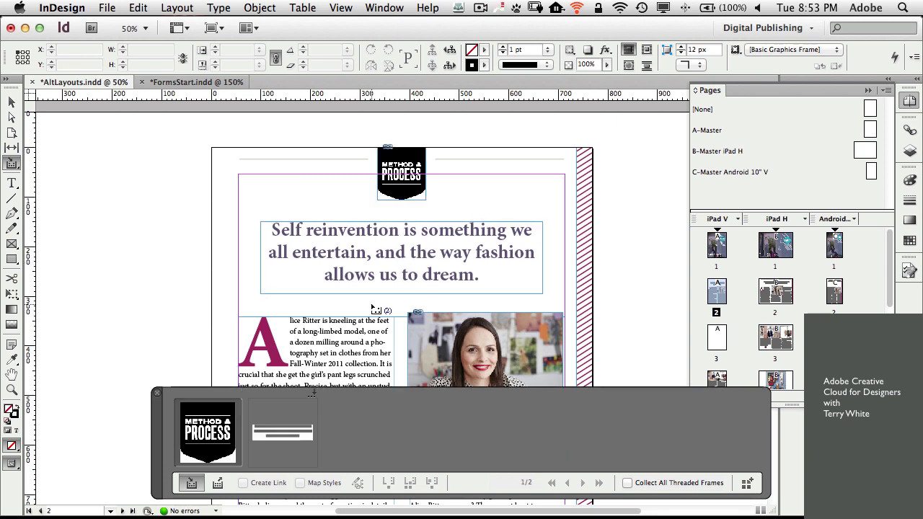
left_click(333, 357)
left_click(481, 354)
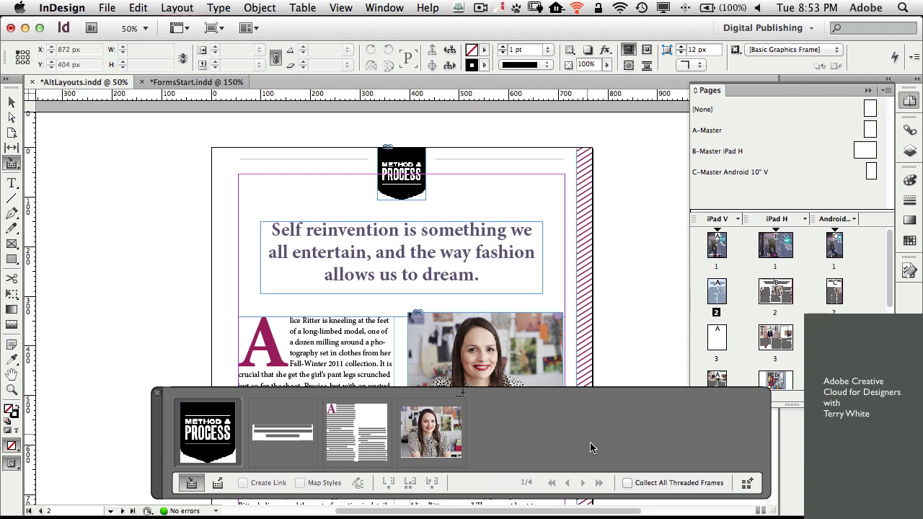
Place the collected badge about 80 px wide near the upper margin corner of blank page 3, with the pull quote about 534 × 136 px beside it
left_click(218, 485)
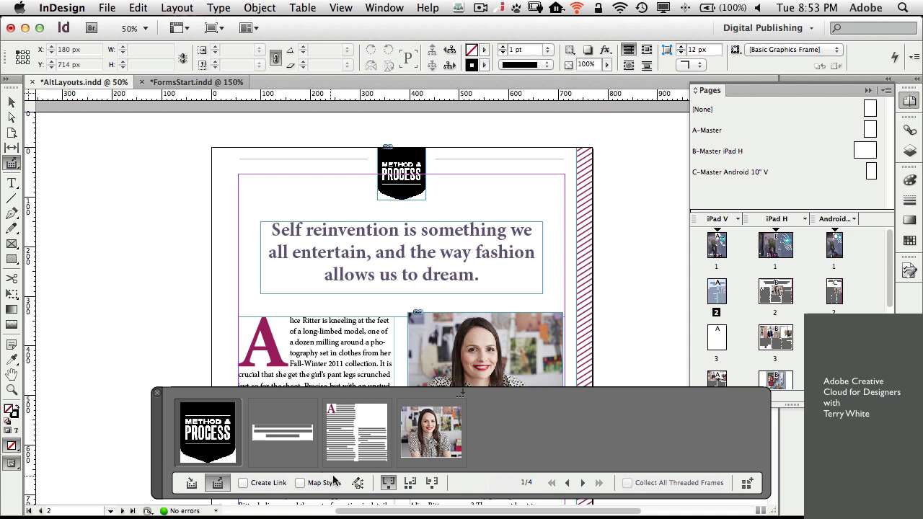
scroll(590, 228, "down", 5)
scroll(590, 228, "down", 8)
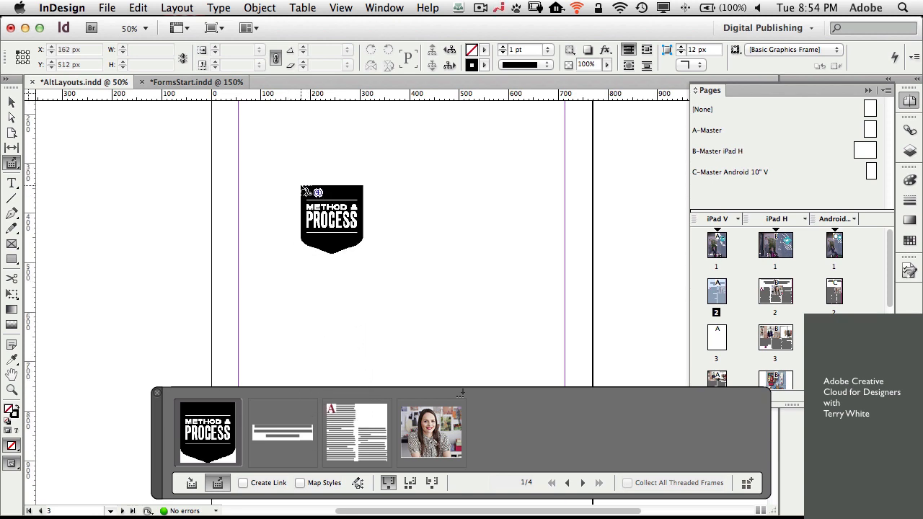
scroll(303, 188, "up", 3)
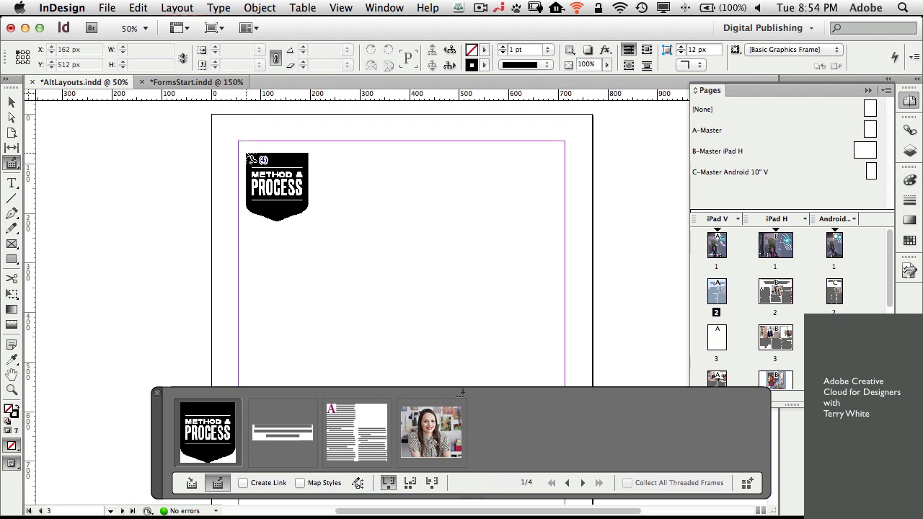
left_click_drag(244, 152, 285, 195)
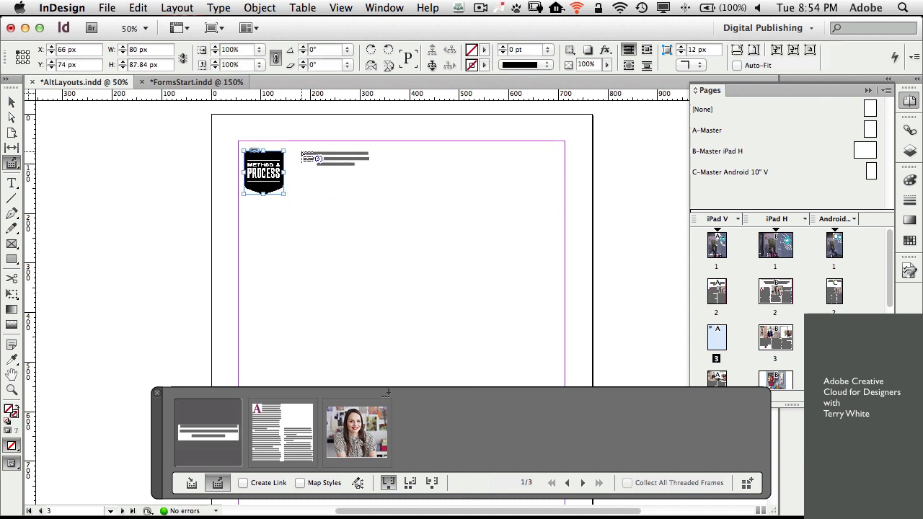
left_click_drag(301, 152, 422, 216)
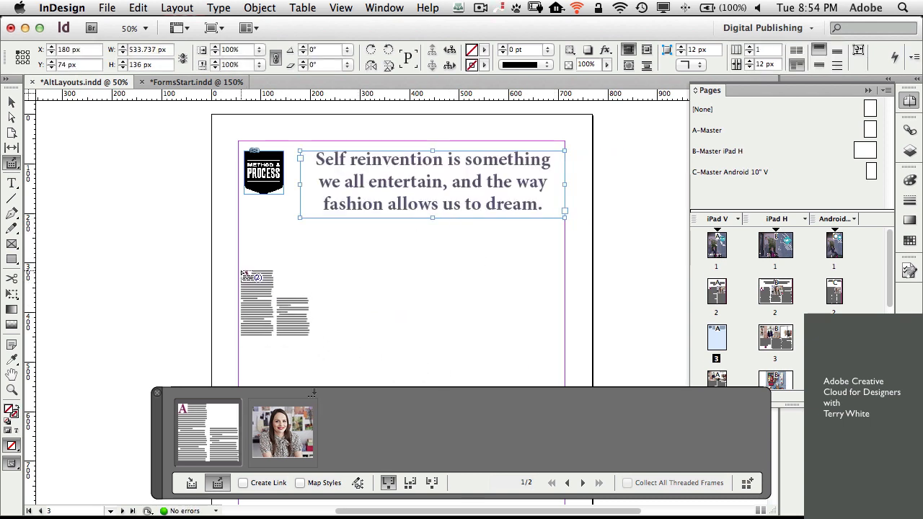
Place the two-column article across the margins at Y 288 px and the portrait above it, then shrink the portrait to about 126 × 102 px
left_click_drag(238, 257, 565, 402)
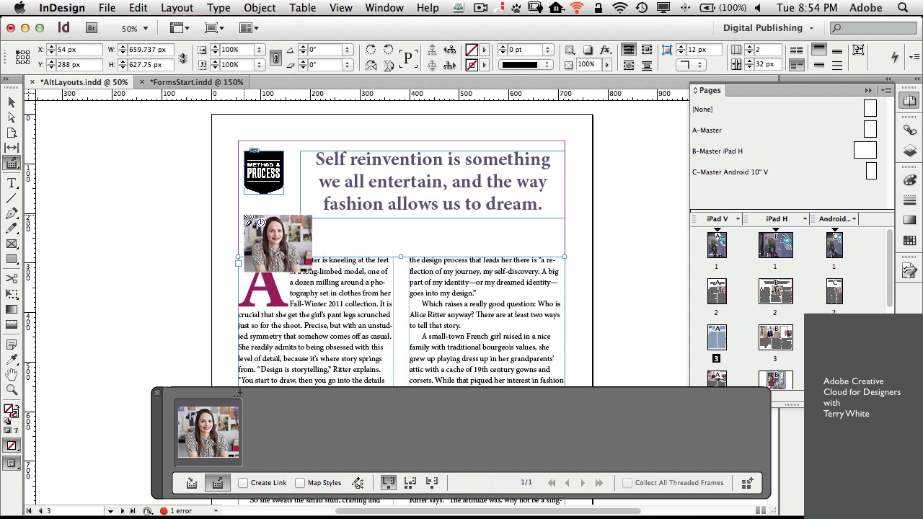
left_click_drag(241, 200, 308, 250)
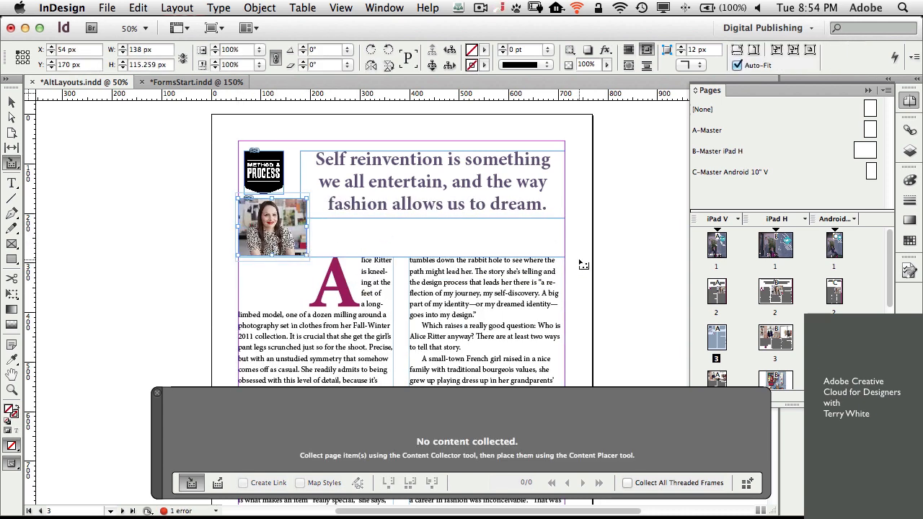
left_click(10, 102)
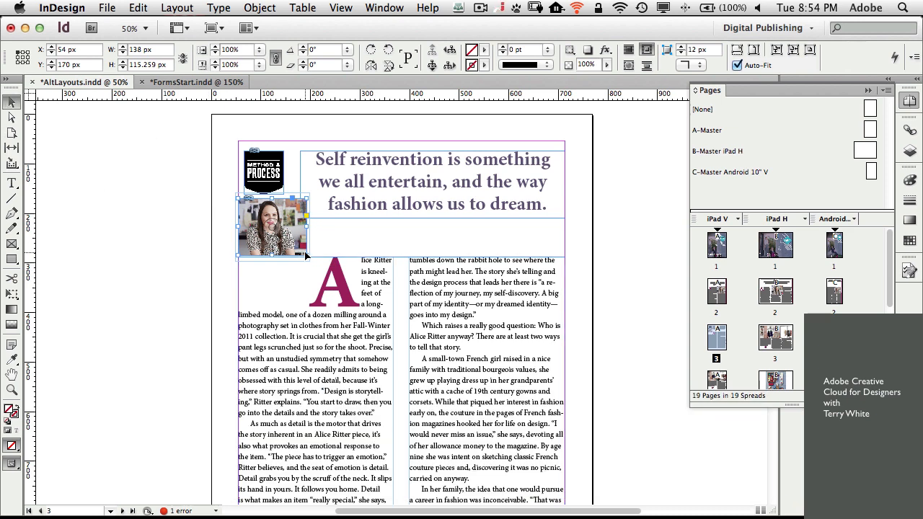
left_click_drag(305, 255, 301, 251)
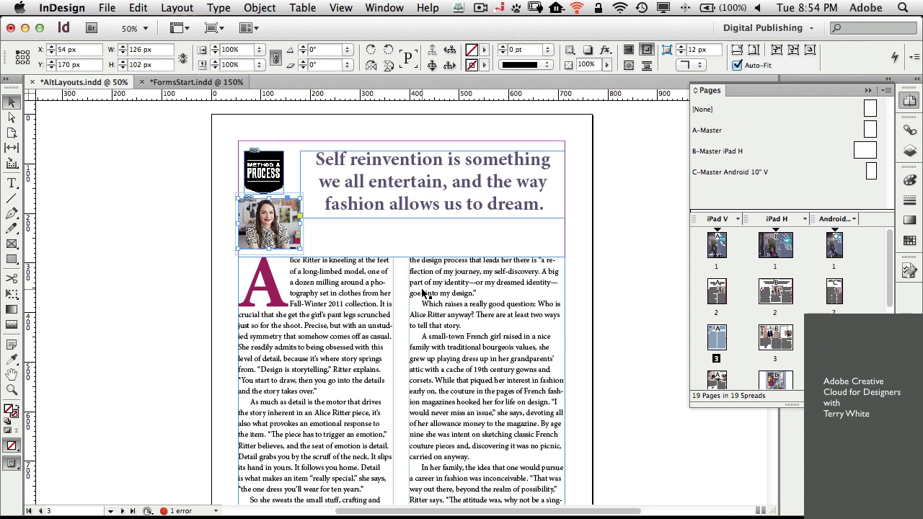
Collect the Method & Process badge from page 3 with the Content Collector
left_click(12, 163)
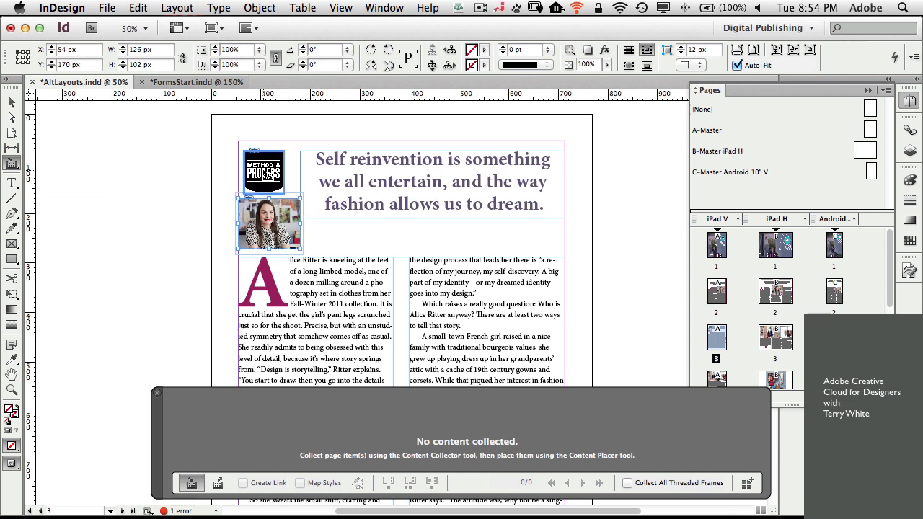
left_click(268, 174)
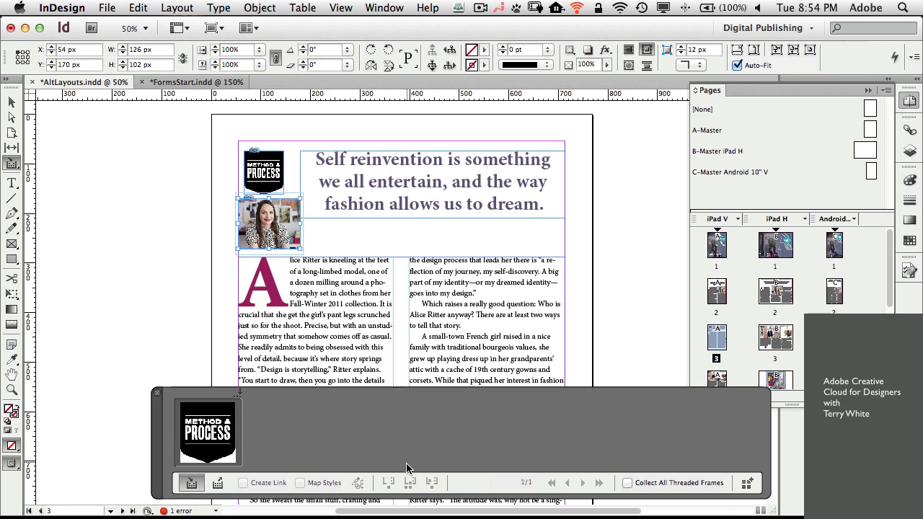
Collect the pull quote from page 3 with the Content Collector, alongside the already collected badge
left_click(217, 483)
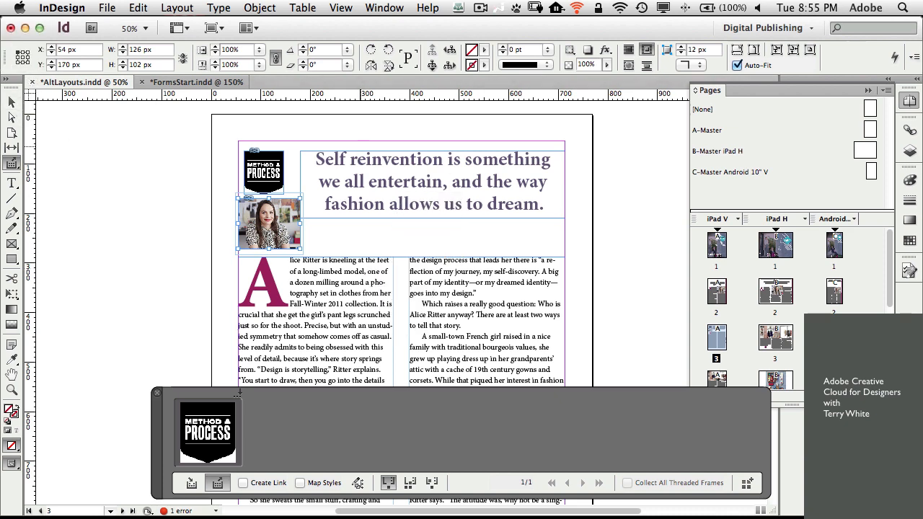
left_click(191, 482)
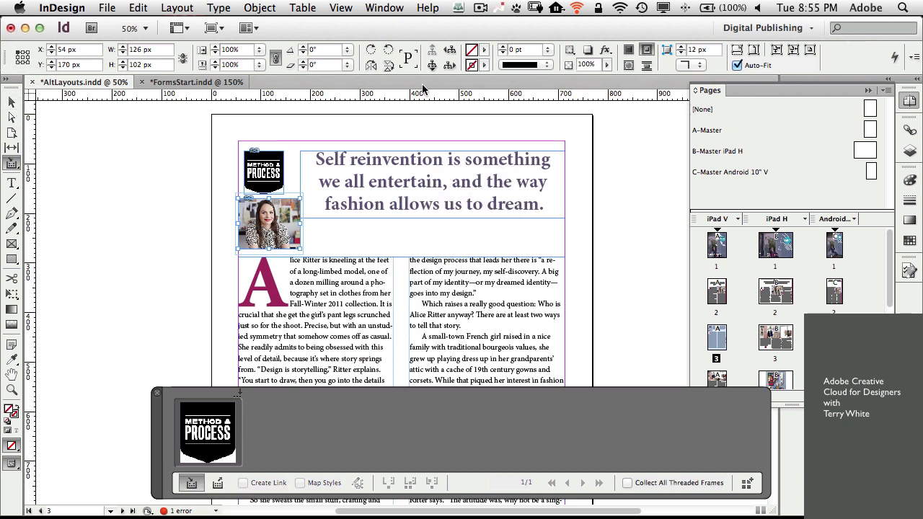
left_click(423, 187)
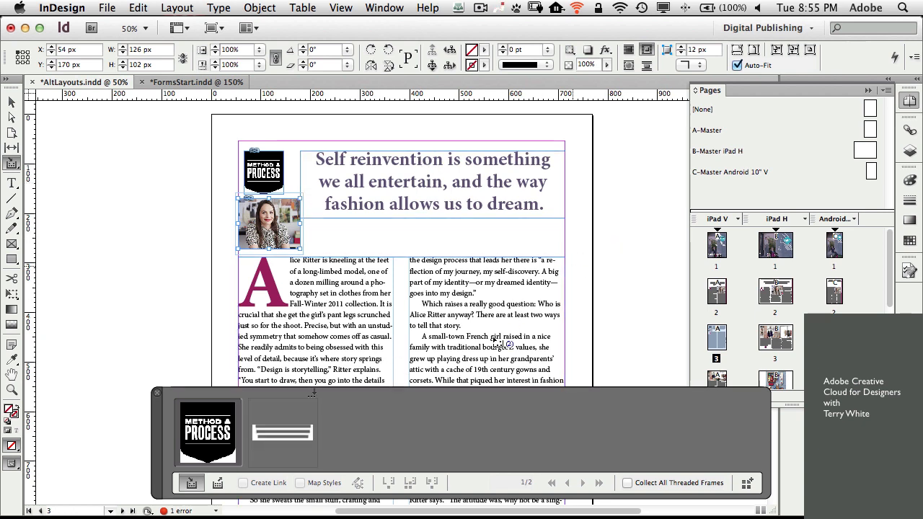
Place the collected pull quote with Create Link on the pasteboard beside page 3 and enlarge its frame to about 332 × 416 px
left_click(217, 482)
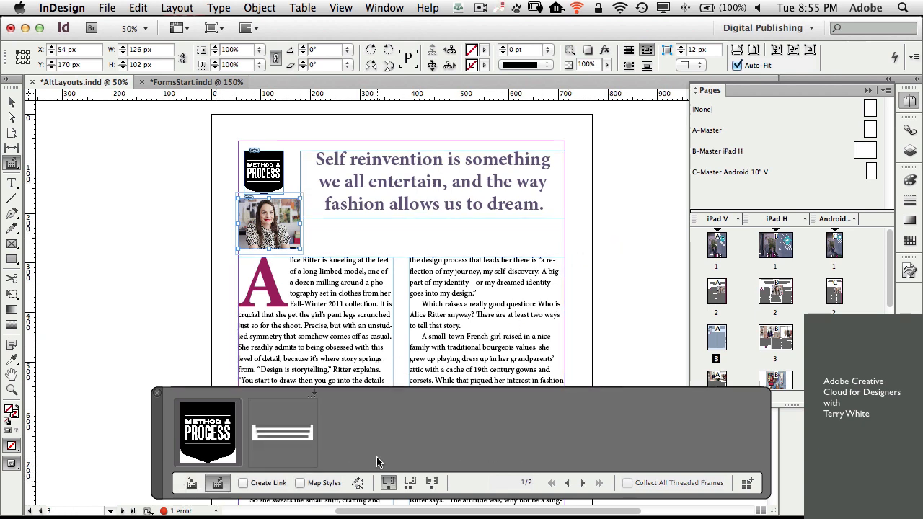
left_click(243, 485)
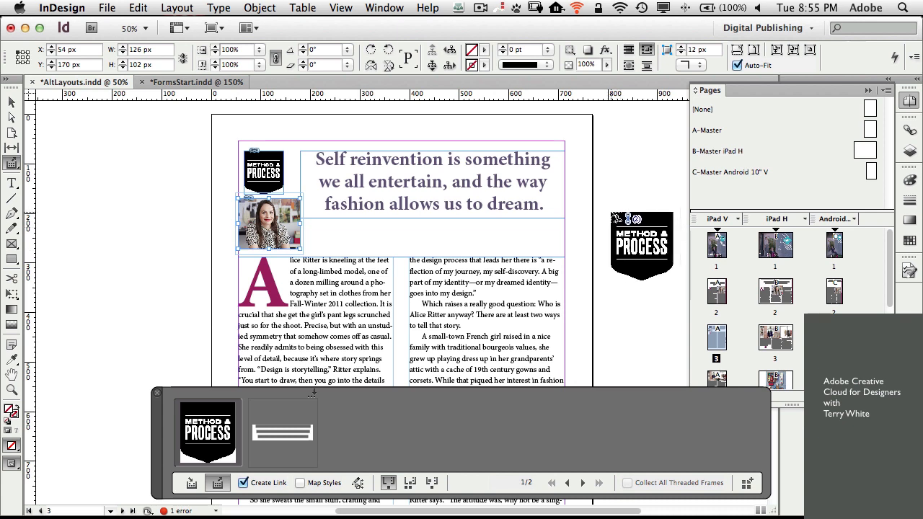
left_click(293, 429)
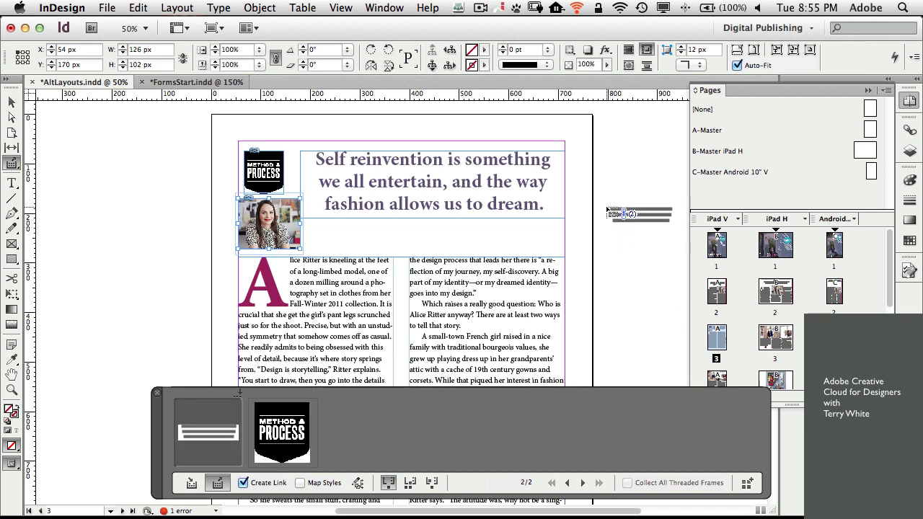
scroll(609, 214, "right", 5)
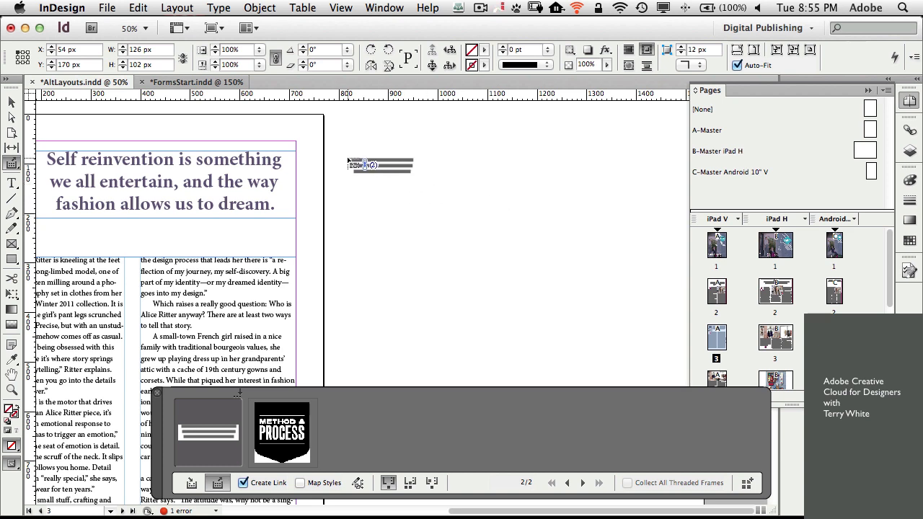
left_click_drag(339, 154, 438, 178)
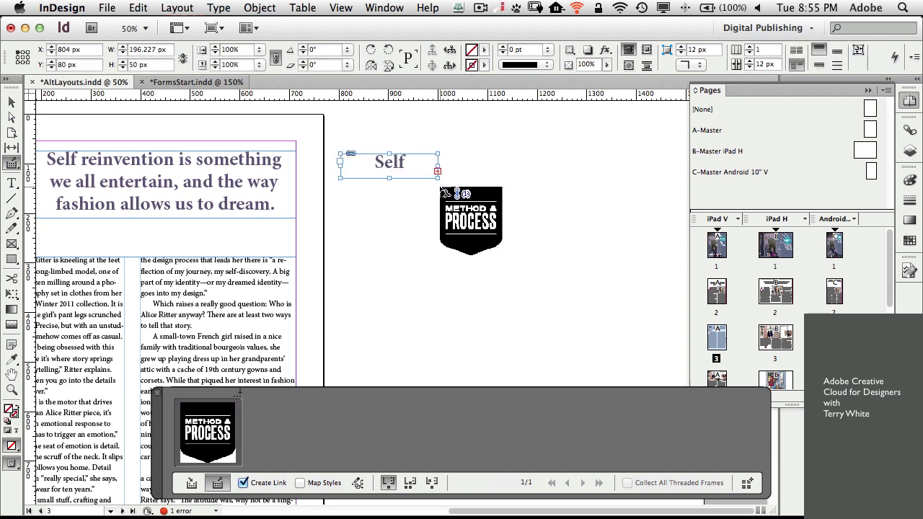
left_click(12, 101)
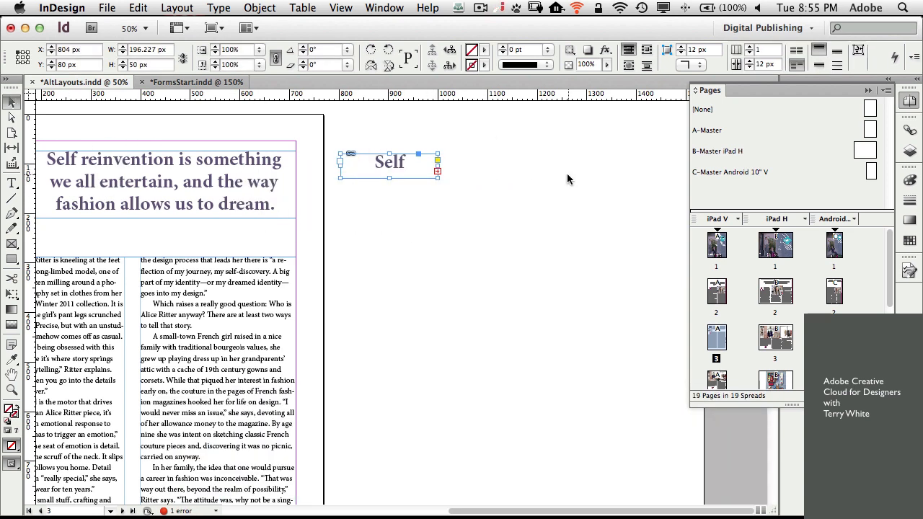
left_click_drag(438, 180, 506, 358)
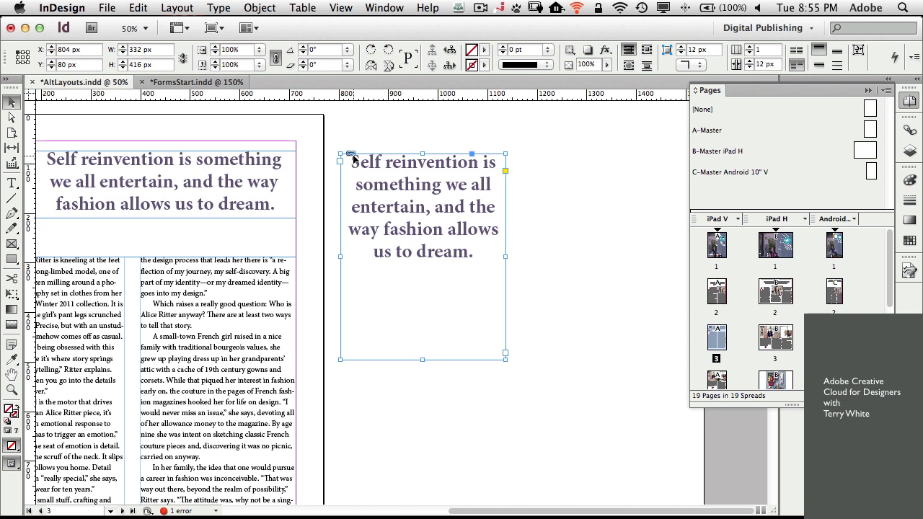
Replace "reinvention" with "motivation" in page 3's original pull quote and update its linked copy on the pasteboard
scroll(285, 204, "left", 5)
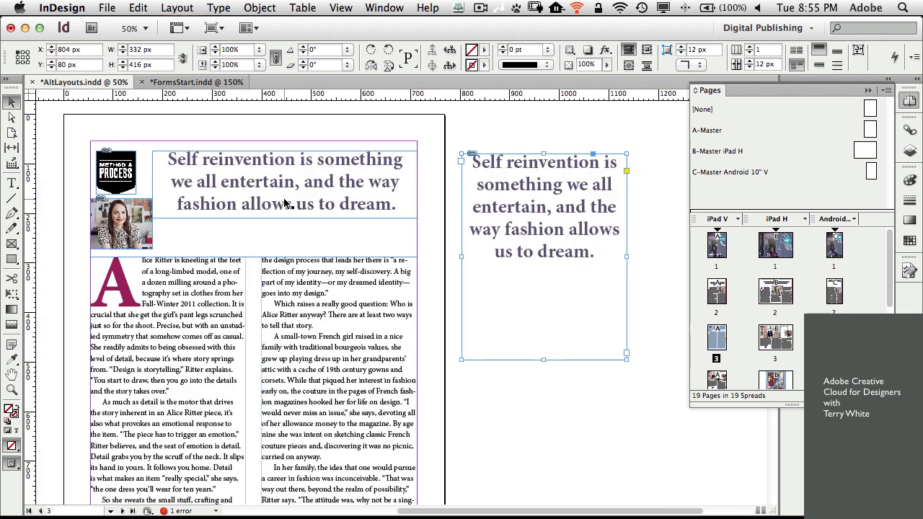
double_click(225, 159)
double_click(233, 160)
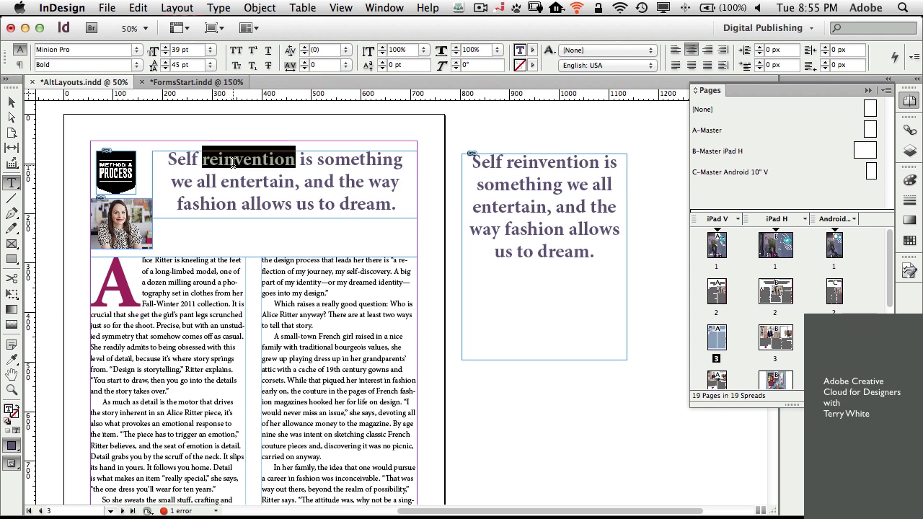
type("motivation")
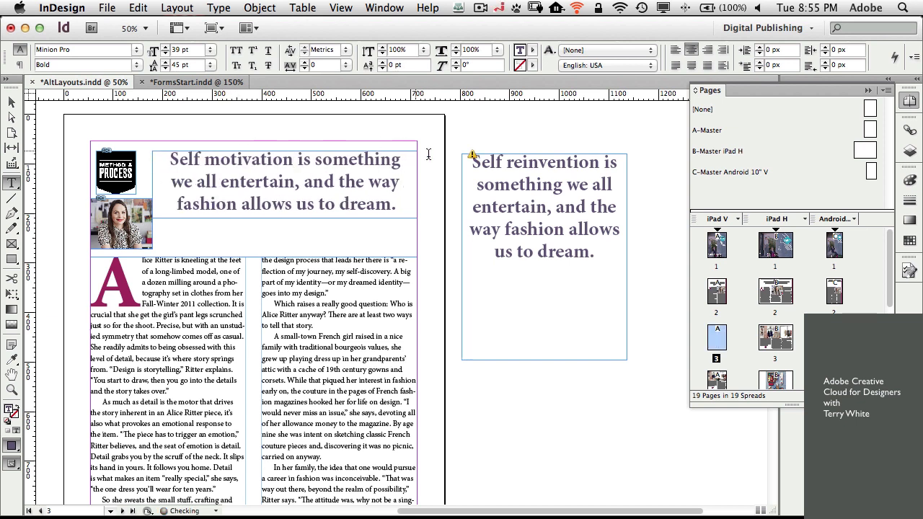
left_click(10, 101)
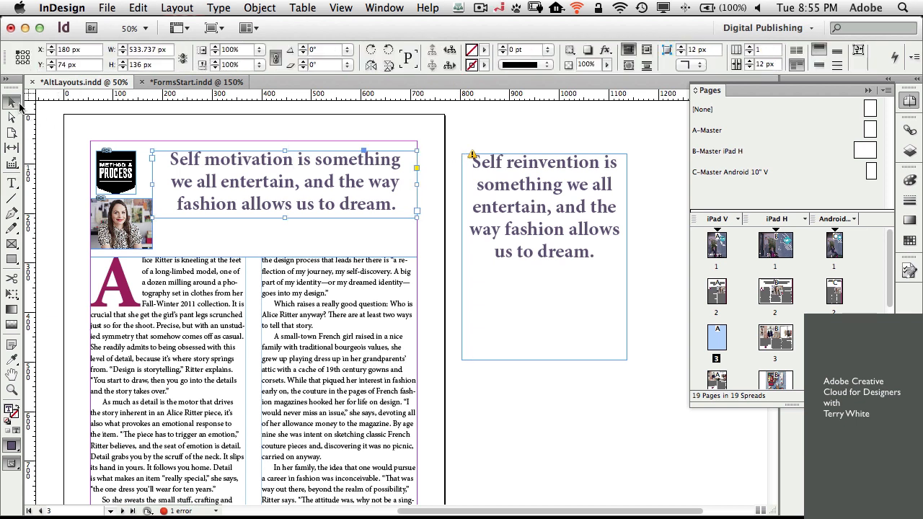
left_click(471, 157)
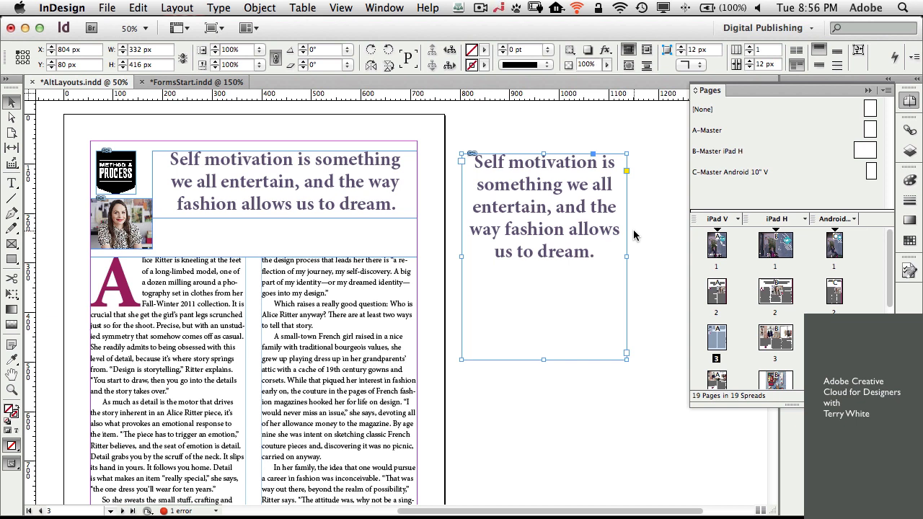
Collapse the page list, switch to Adobe Muse, and open the Master-Home page of 600_ADBMuse_Start for design
left_click(868, 91)
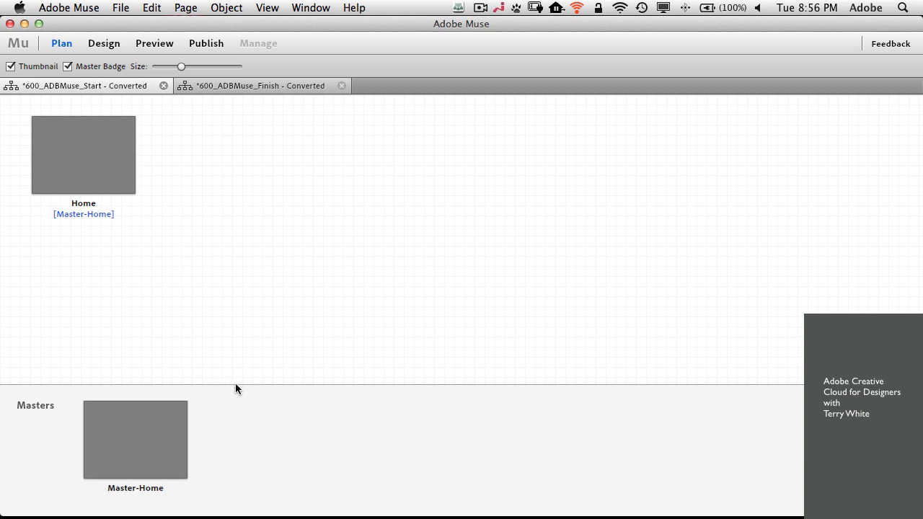
mouse_move(193, 423)
mouse_move(111, 175)
mouse_move(135, 440)
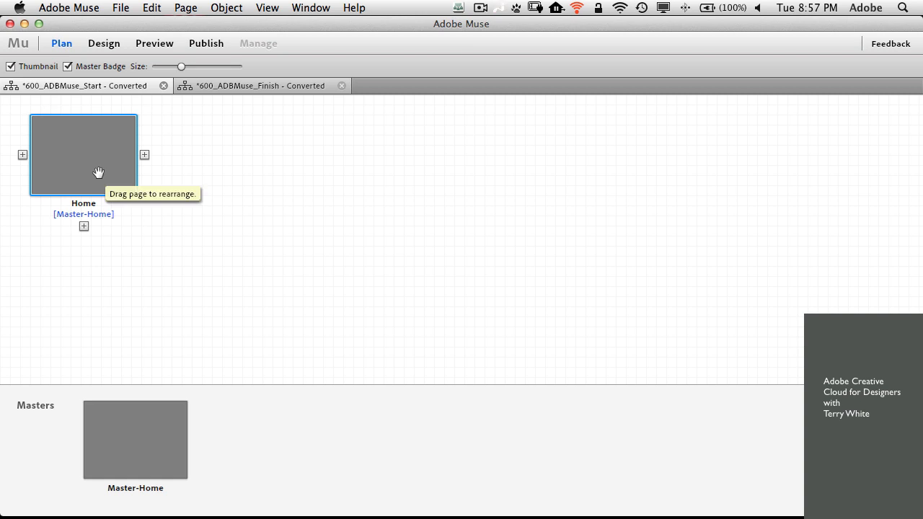
mouse_move(128, 423)
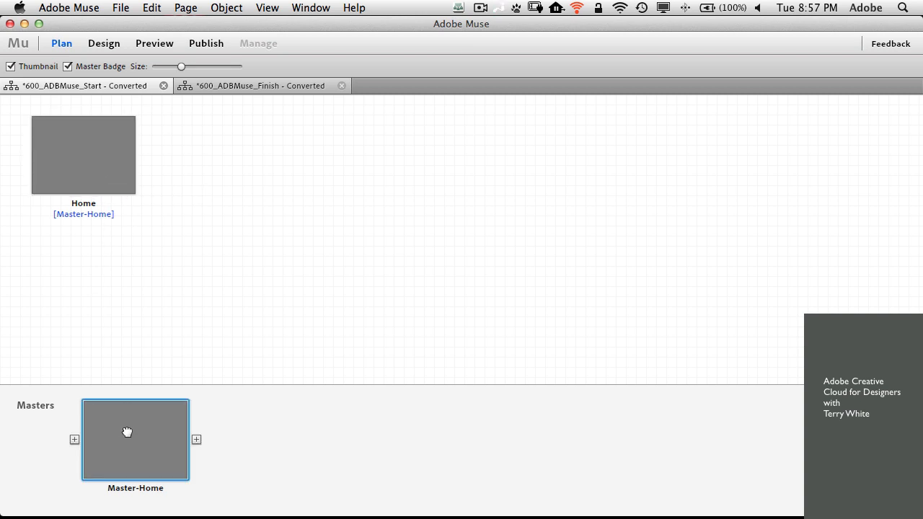
double_click(127, 432)
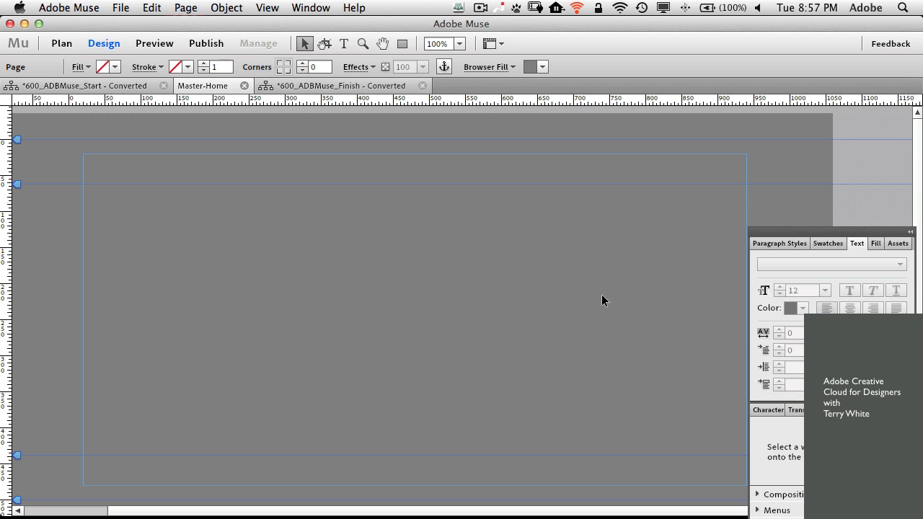
Set the Master-Home browser fill color to the dark gray swatch 48474F
left_click(541, 67)
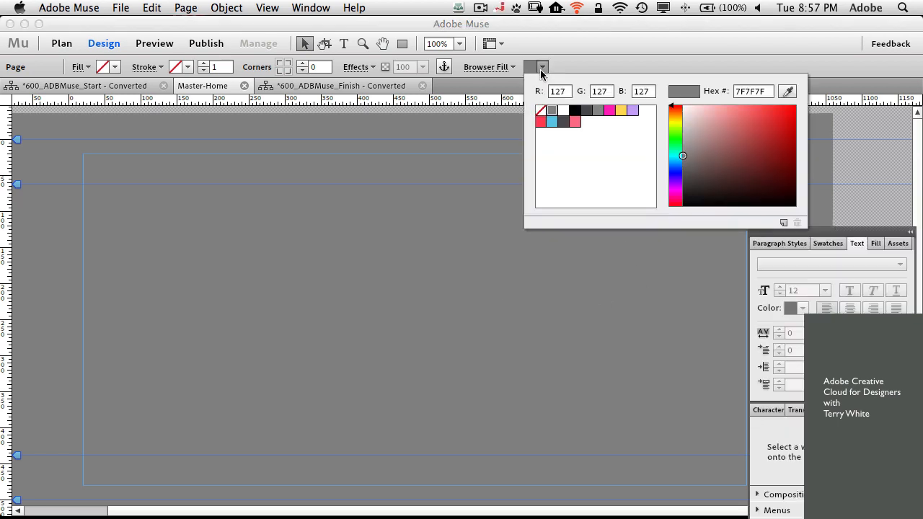
left_click(564, 112)
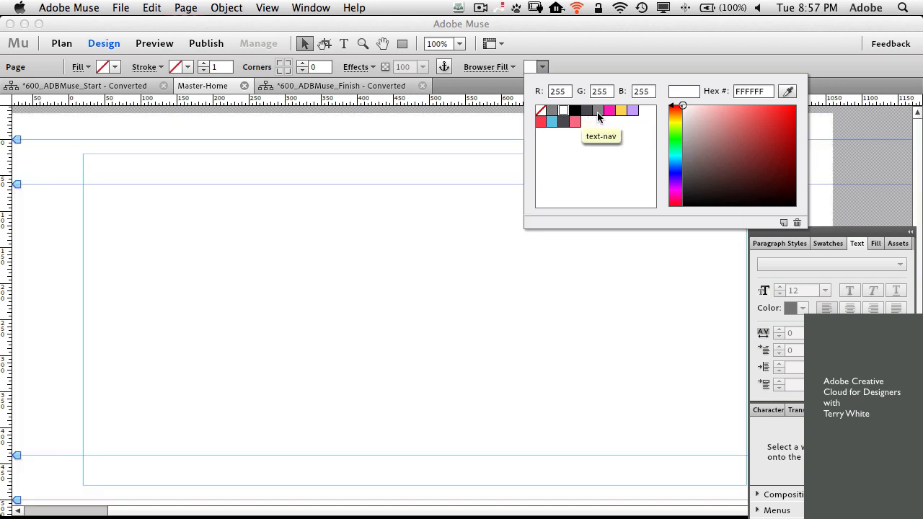
left_click(598, 113)
left_click(586, 113)
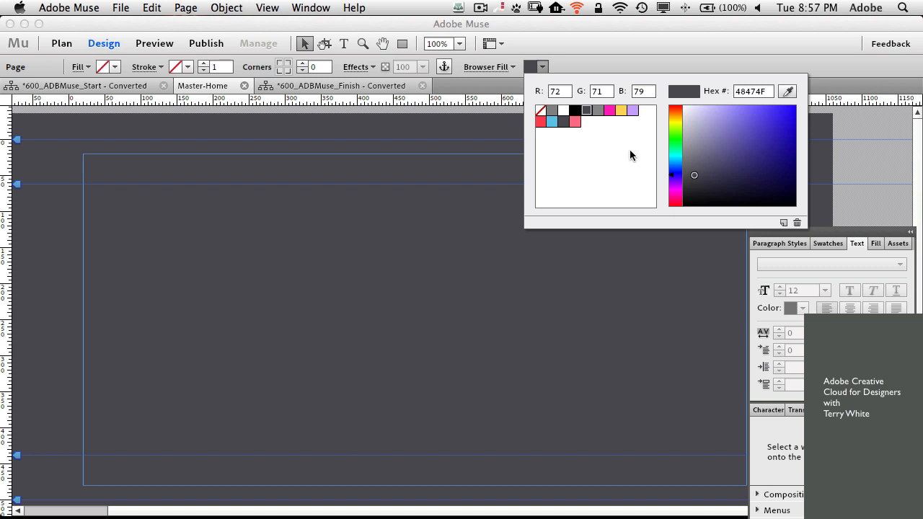
Add background-home.jpg from the images folder as the Master-Home browser fill image
left_click(505, 67)
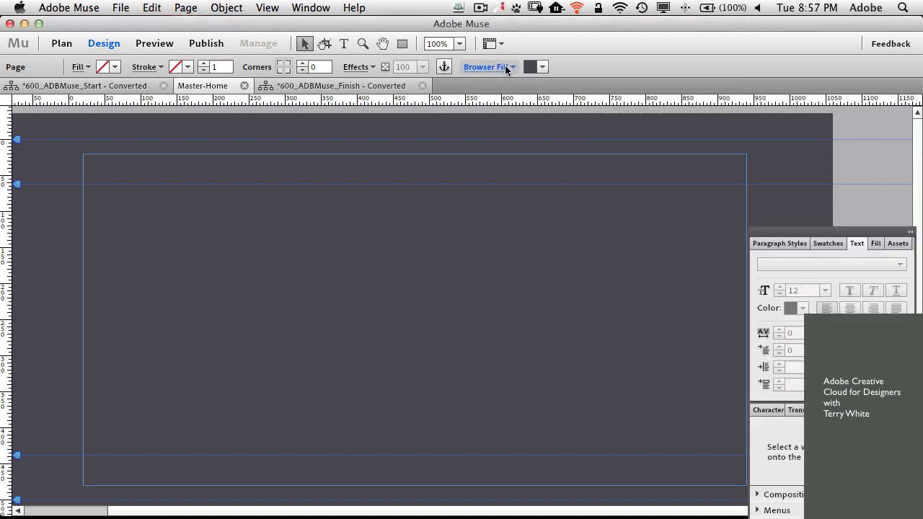
left_click(513, 67)
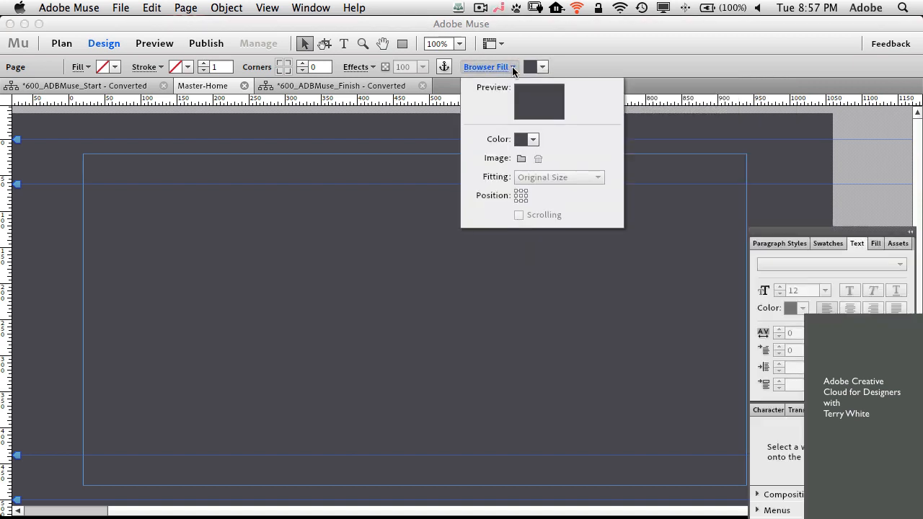
left_click(520, 158)
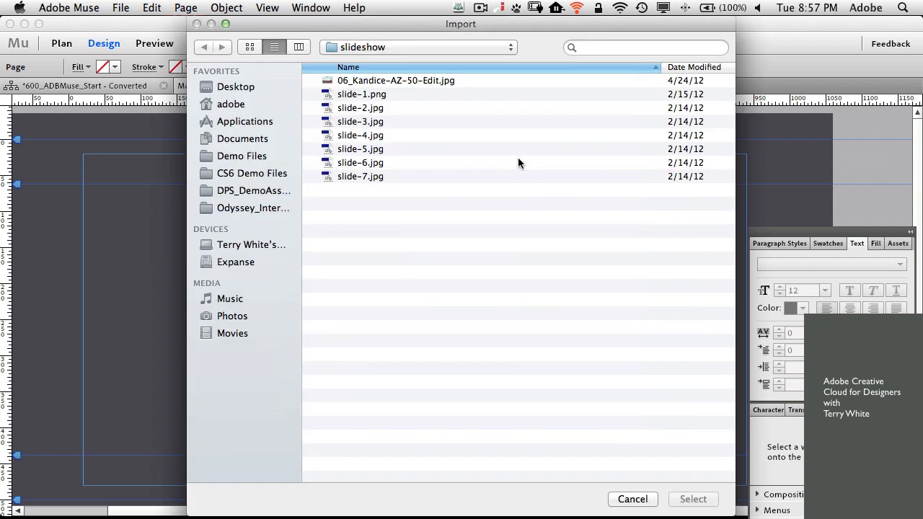
left_click(377, 48)
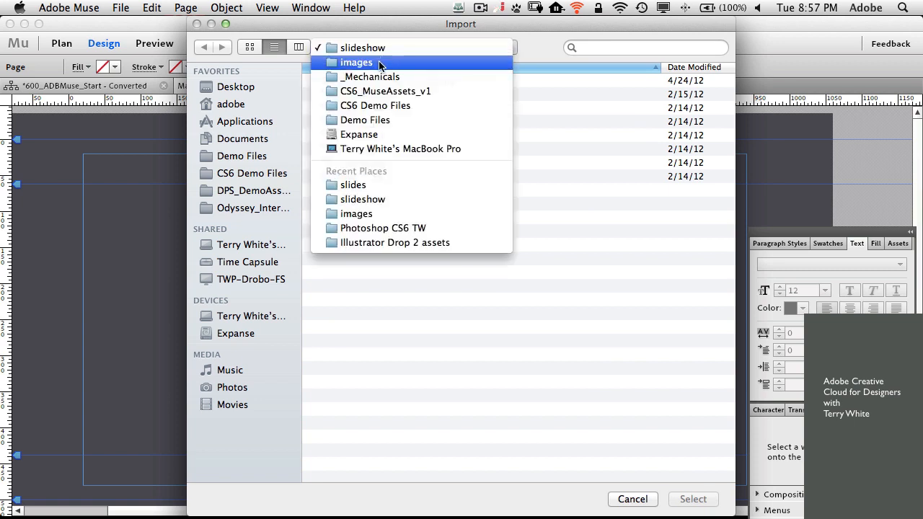
left_click(378, 64)
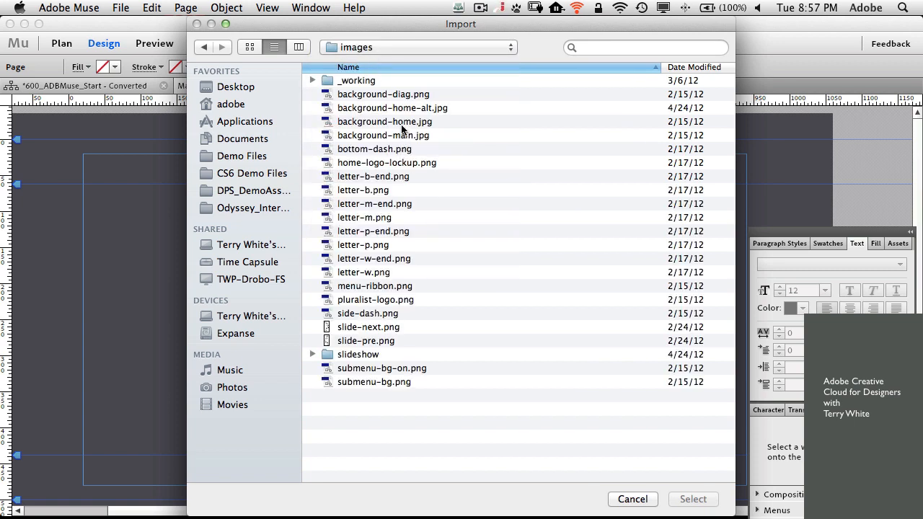
left_click(403, 124)
double_click(402, 124)
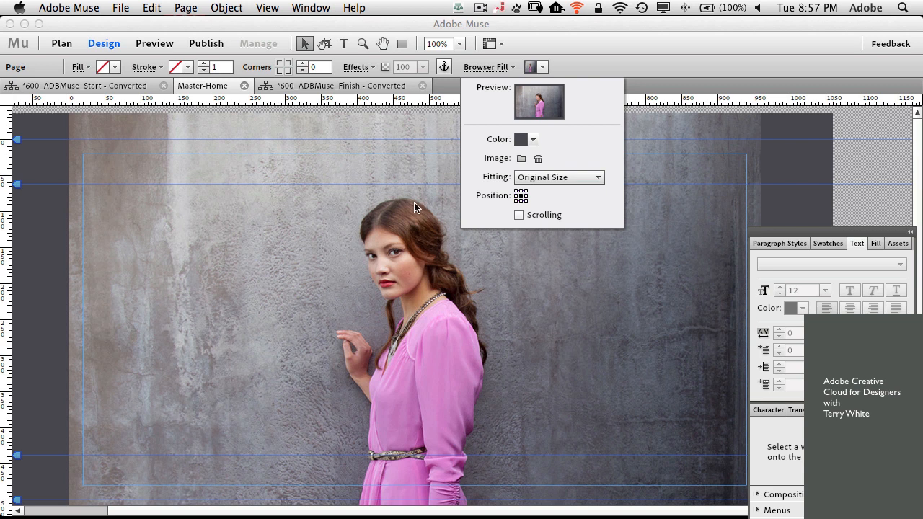
left_click(542, 67)
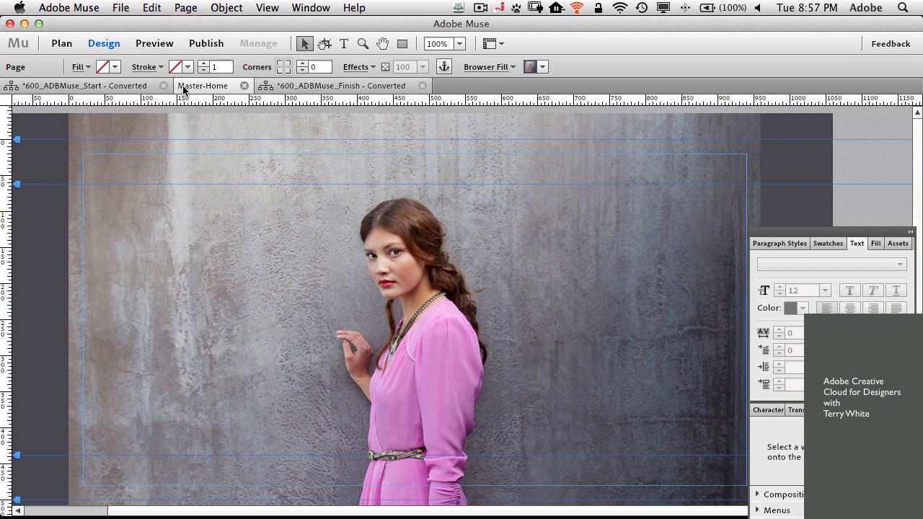
Return to the 600_ADBMuse_Start site plan and add three sibling pages after Home
left_click(130, 87)
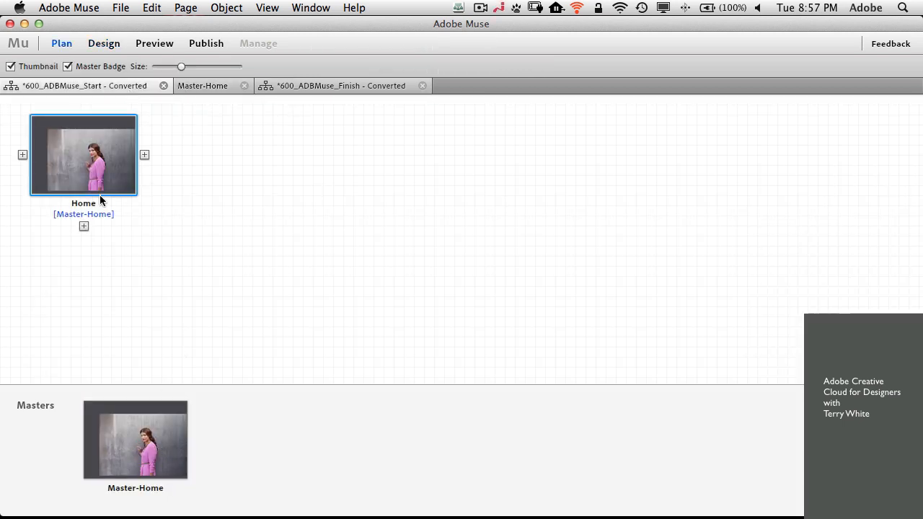
left_click(144, 156)
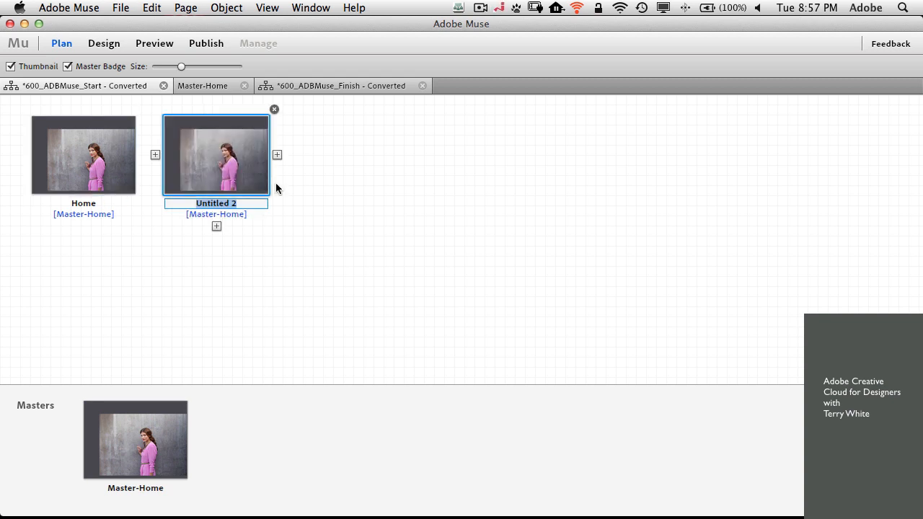
left_click(276, 156)
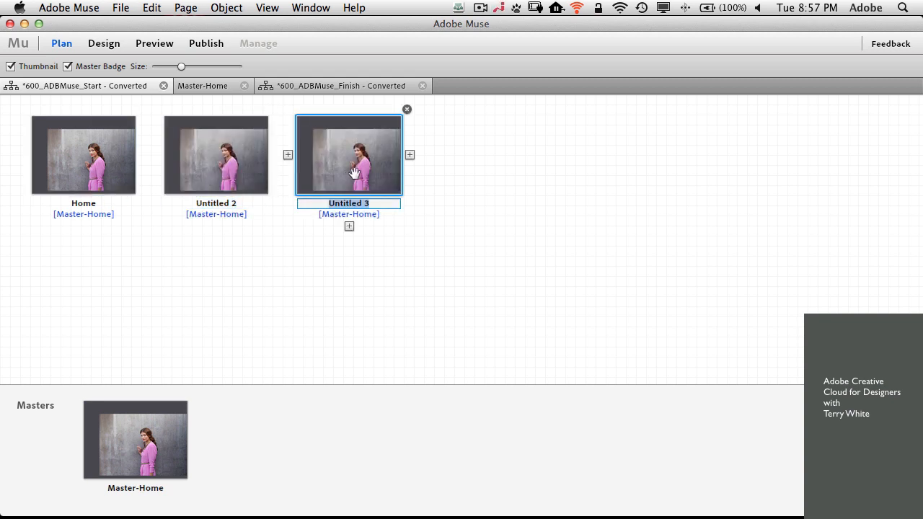
left_click(409, 156)
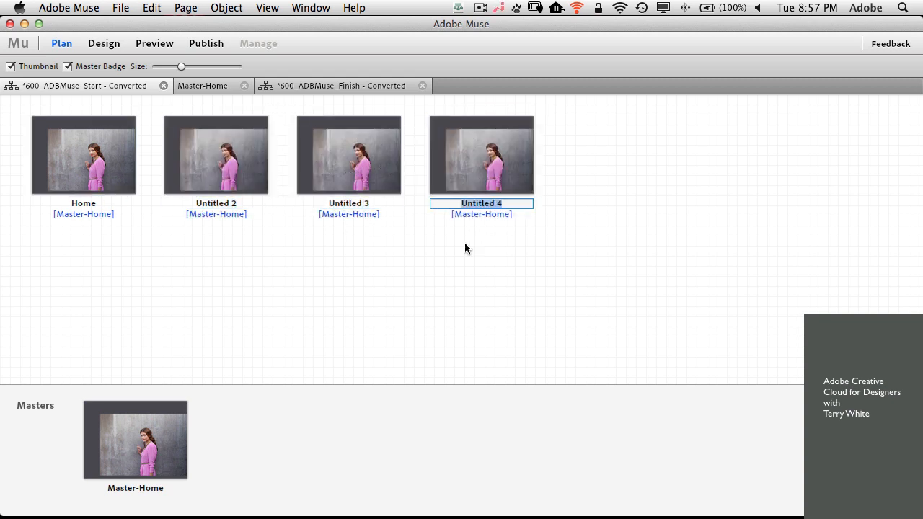
Rename the Untitled 2 page in the site plan to Contacts
left_click(221, 205)
left_click(228, 208)
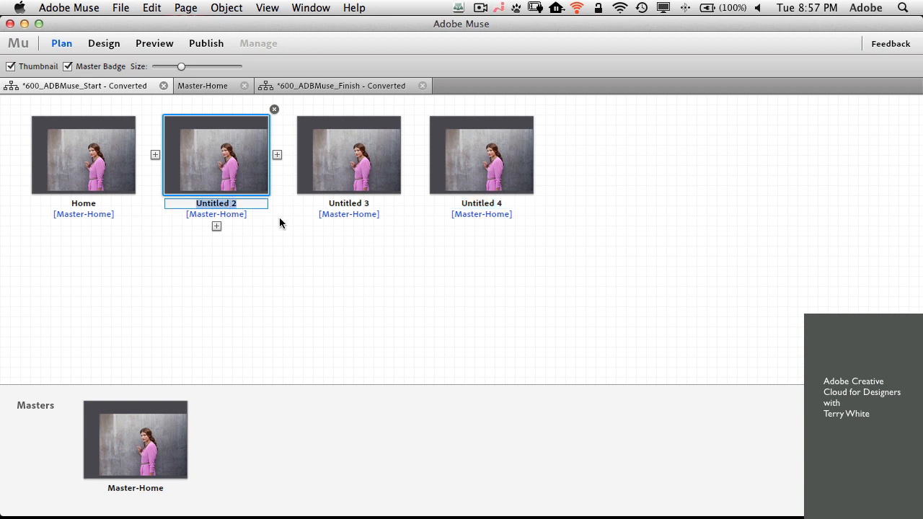
type("Contacts")
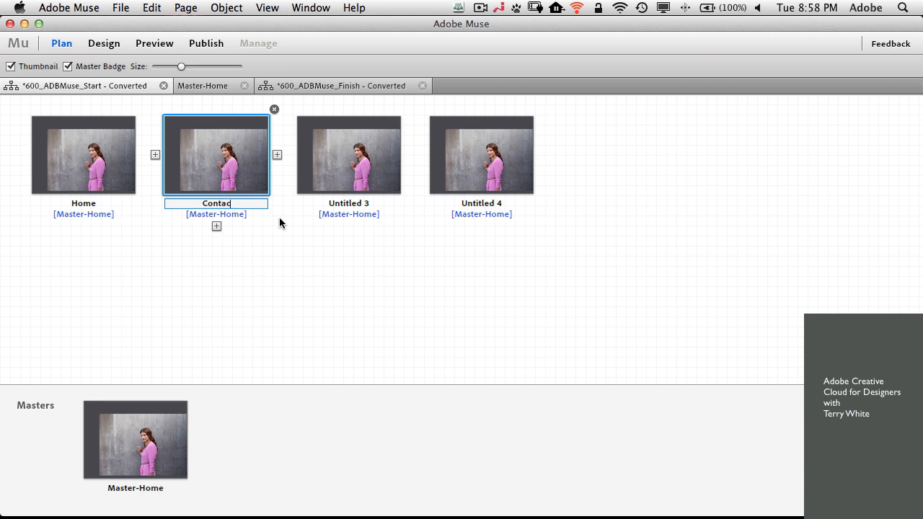
Rename the Untitled 3 page in the site plan to Products
left_click(353, 207)
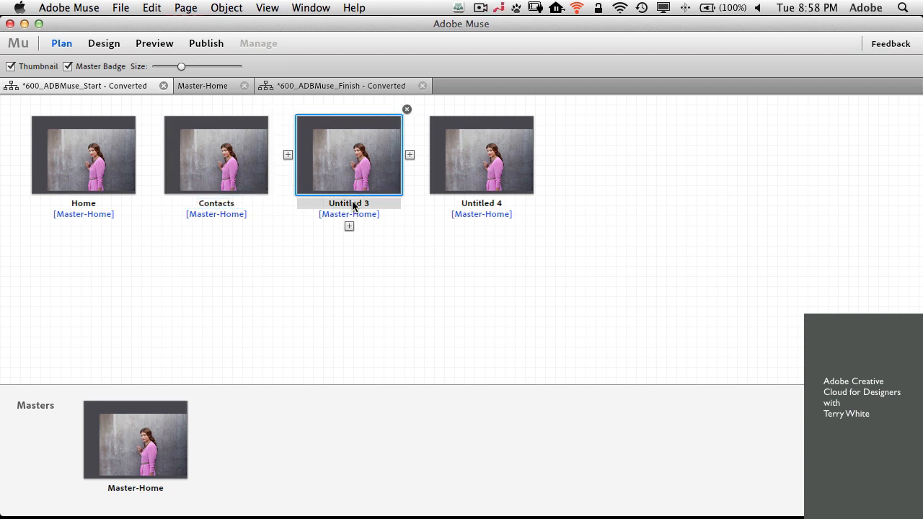
left_click(353, 207)
key("super+a")
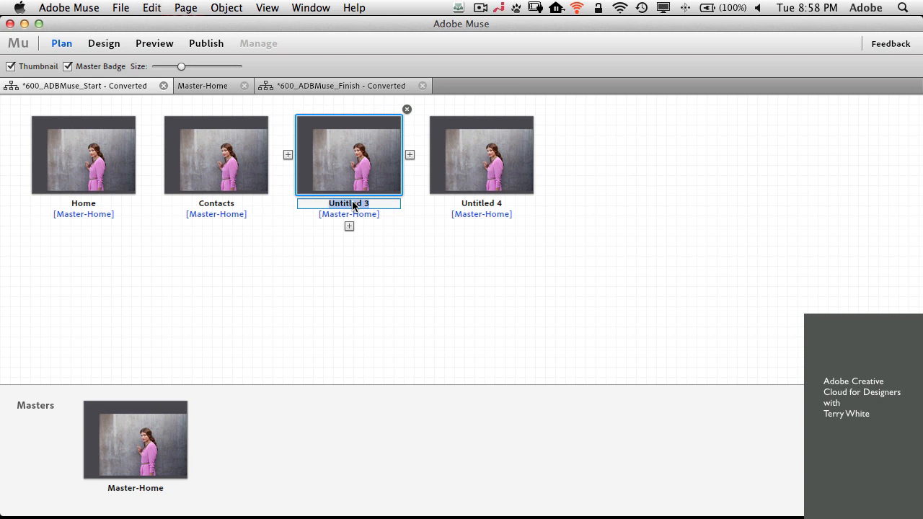
type("Pro")
type("duction")
key("BackSpace")
key("BackSpace")
key("BackSpace")
type("s")
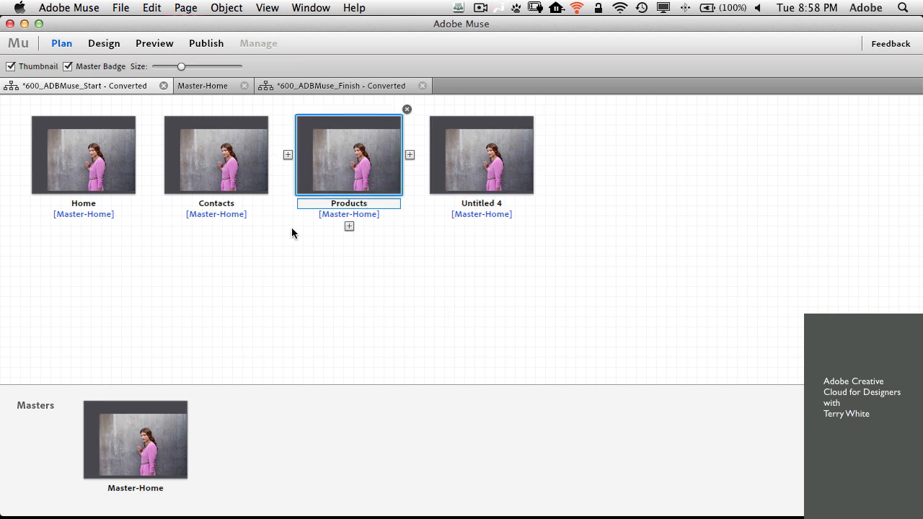
Open the Home page of 600_ADBMuse_Finish and place letter-b.png from the images folder on the wall beside the woman
left_click(298, 88)
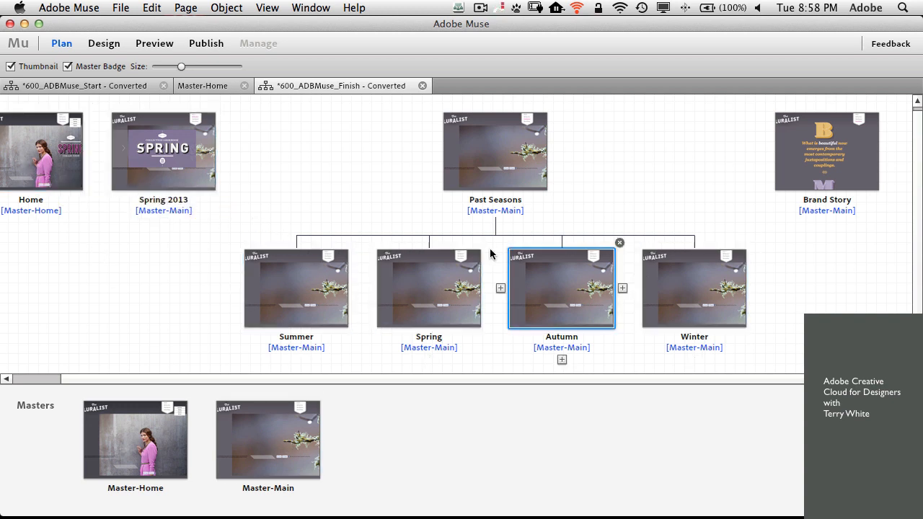
double_click(47, 169)
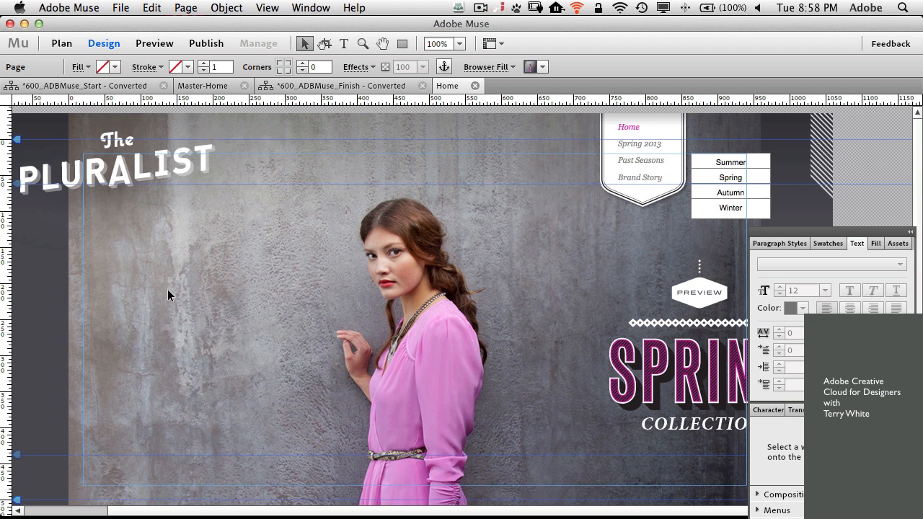
left_click(127, 9)
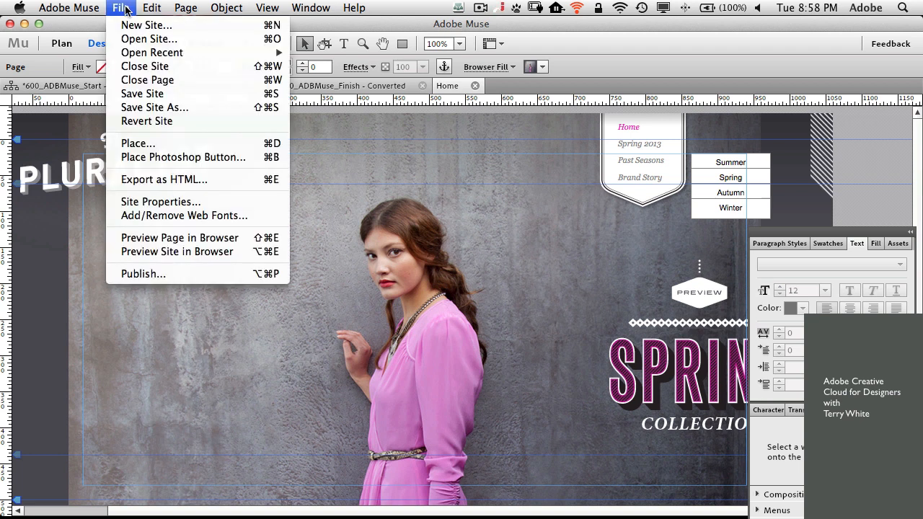
left_click(163, 145)
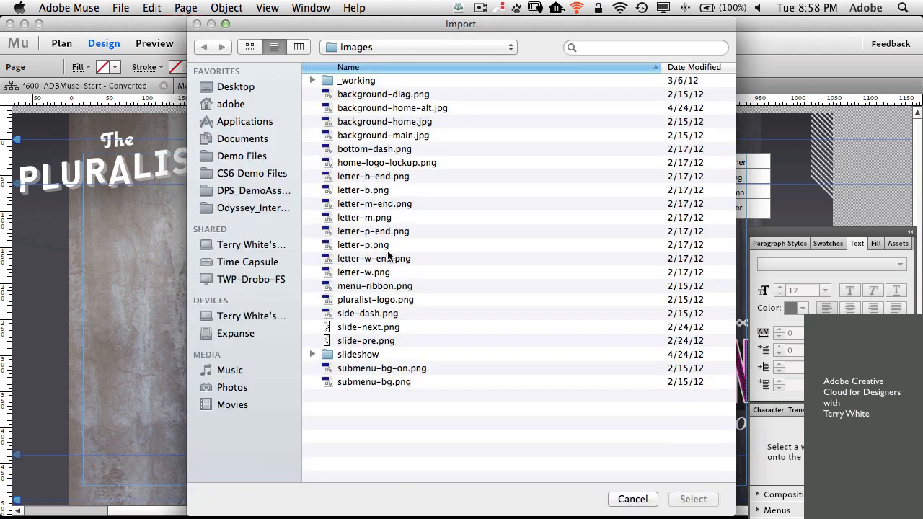
left_click(383, 192)
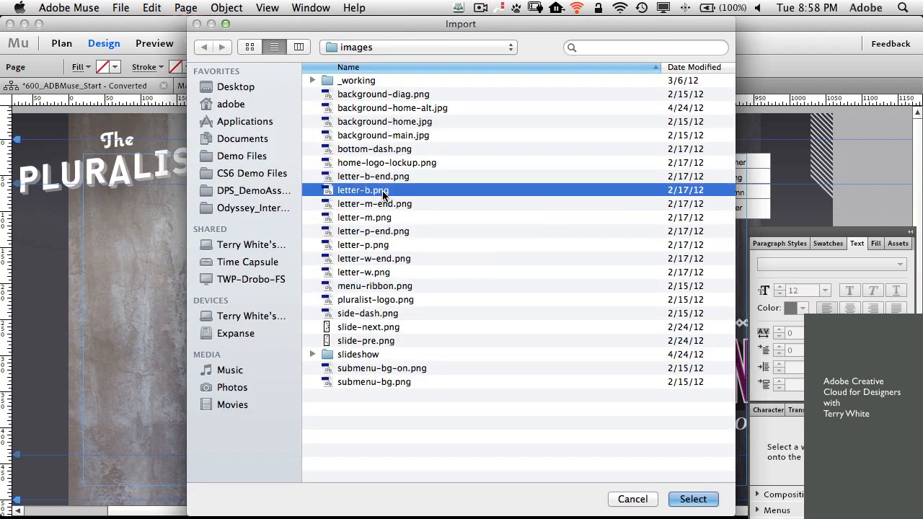
left_click(692, 499)
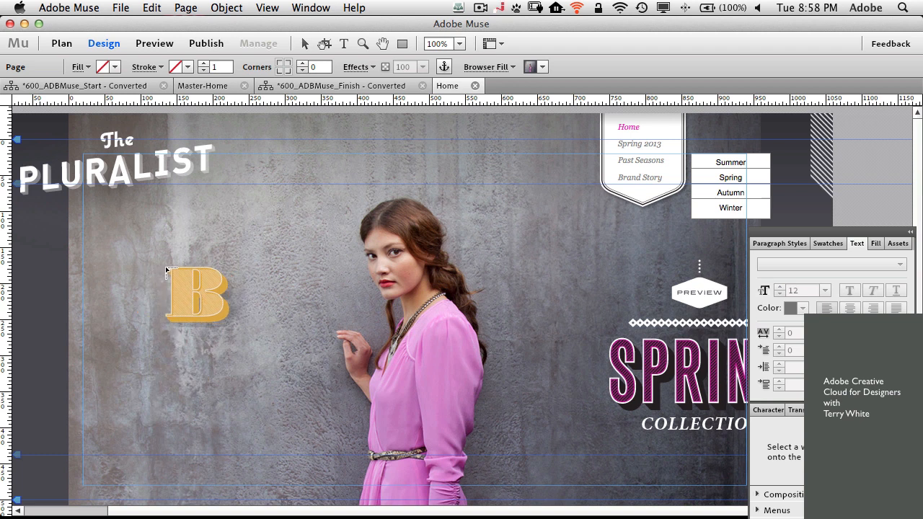
left_click(165, 266)
Move the letter B image lower beside the woman's hand, preview the Home page, and return to the design view
left_click_drag(165, 265, 272, 312)
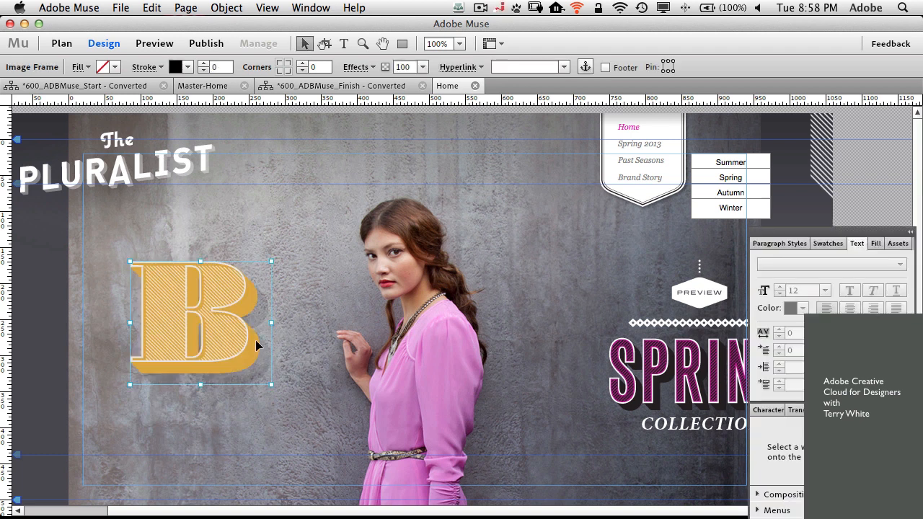
left_click_drag(234, 347, 291, 437)
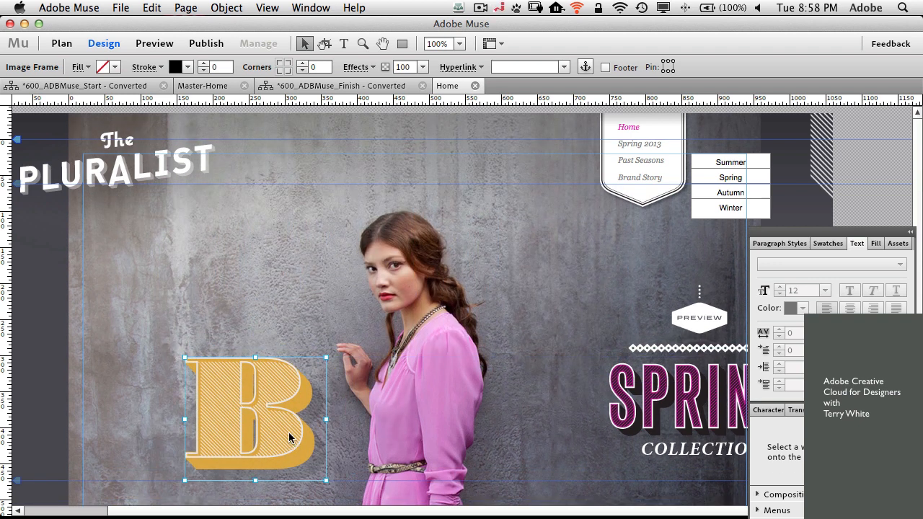
left_click(155, 43)
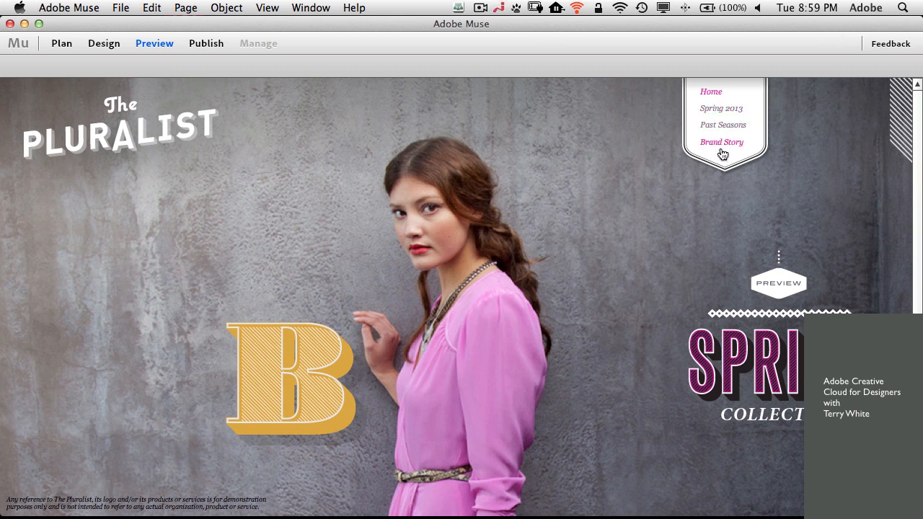
left_click(101, 44)
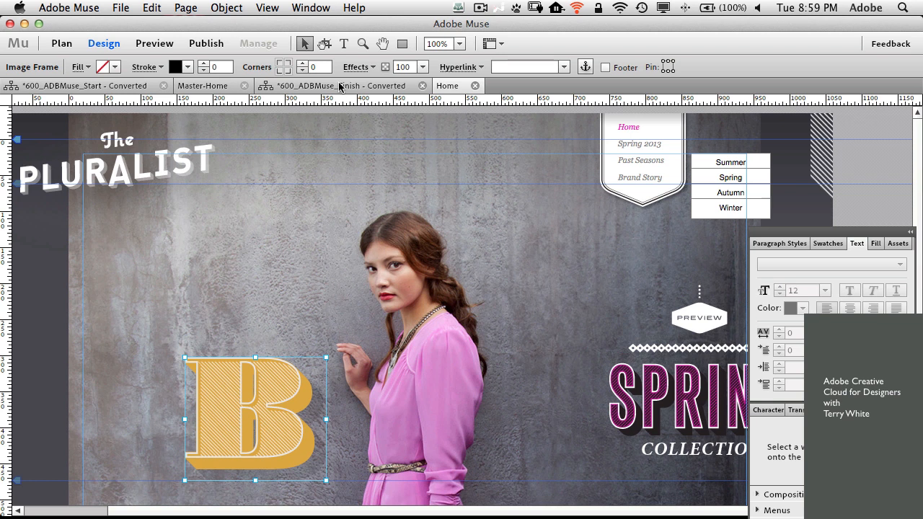
Draw a text frame on the wall above the letter B image with the Text tool
left_click(344, 44)
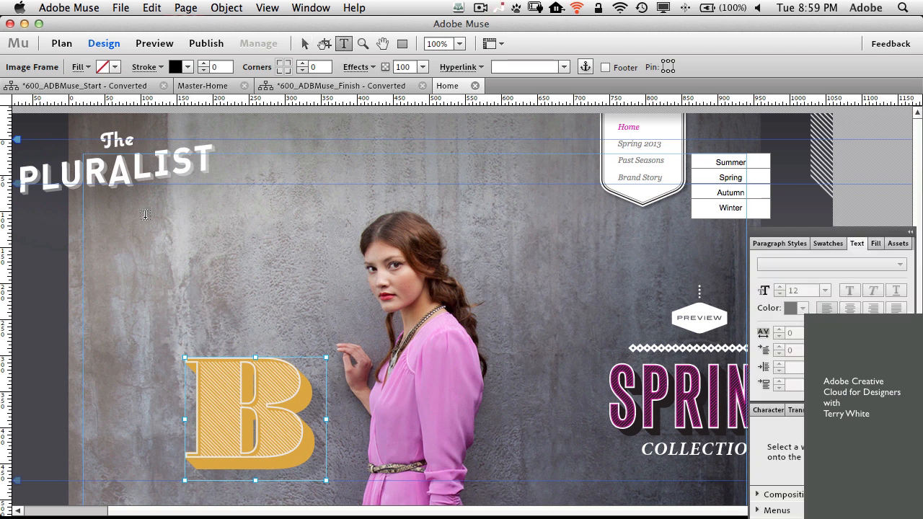
key("Tab")
left_click_drag(267, 296, 344, 328)
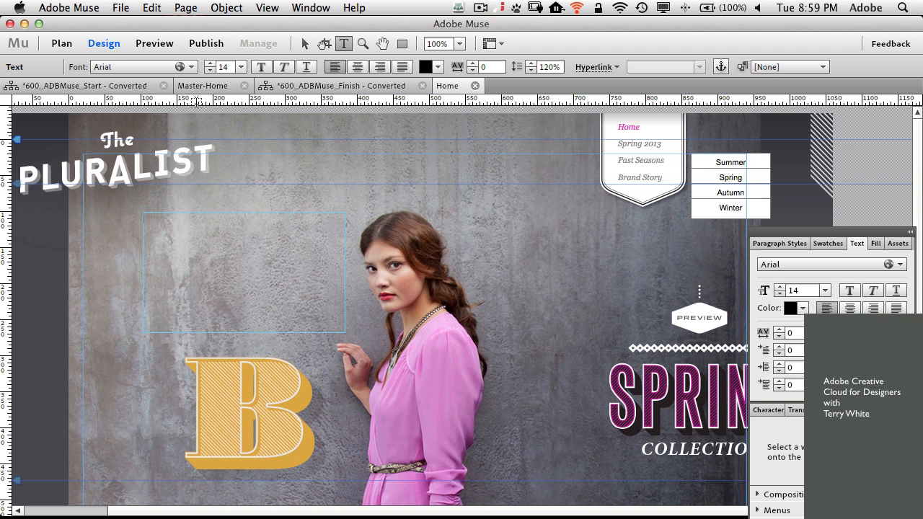
Review the web safe, system and web font categories, and add Aguafina Script to the web fonts
left_click(190, 67)
mouse_move(184, 99)
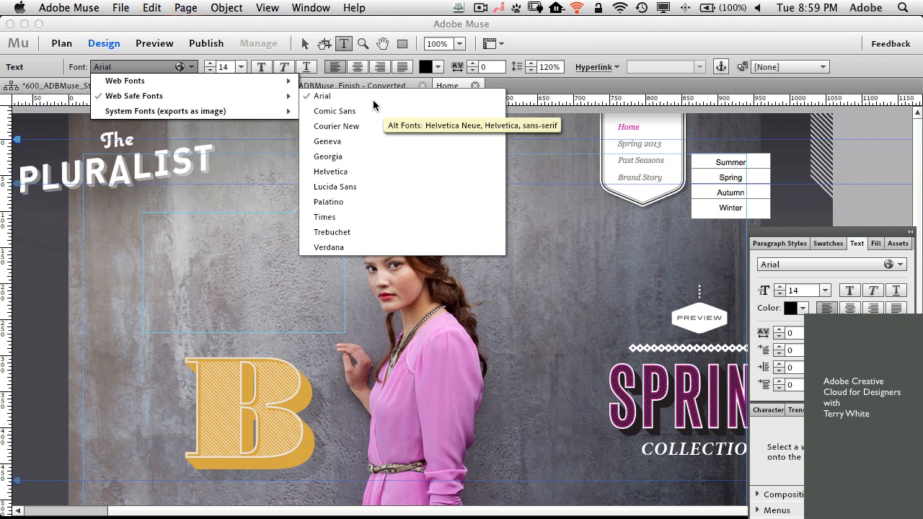
mouse_move(268, 117)
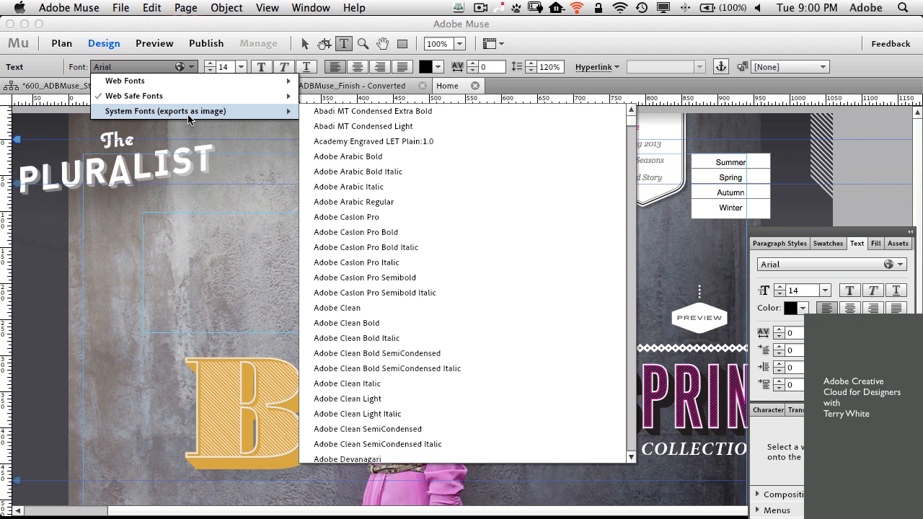
mouse_move(184, 82)
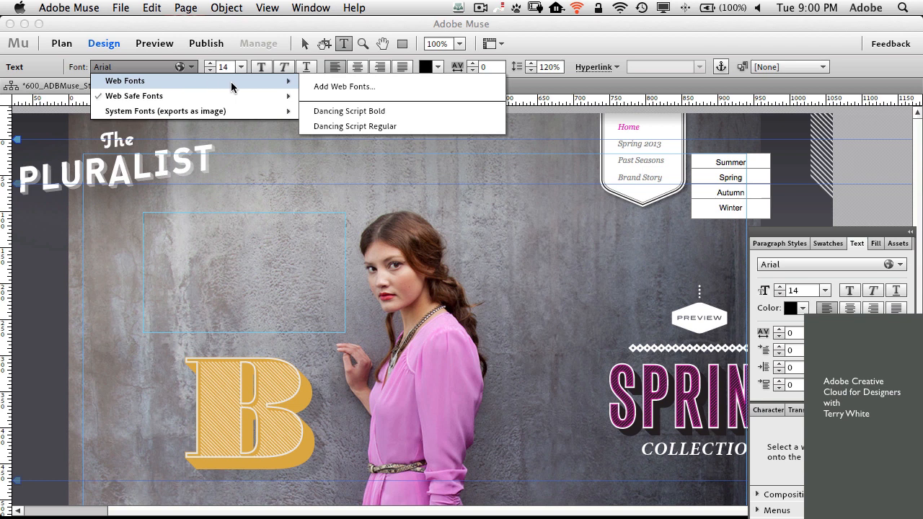
left_click(322, 87)
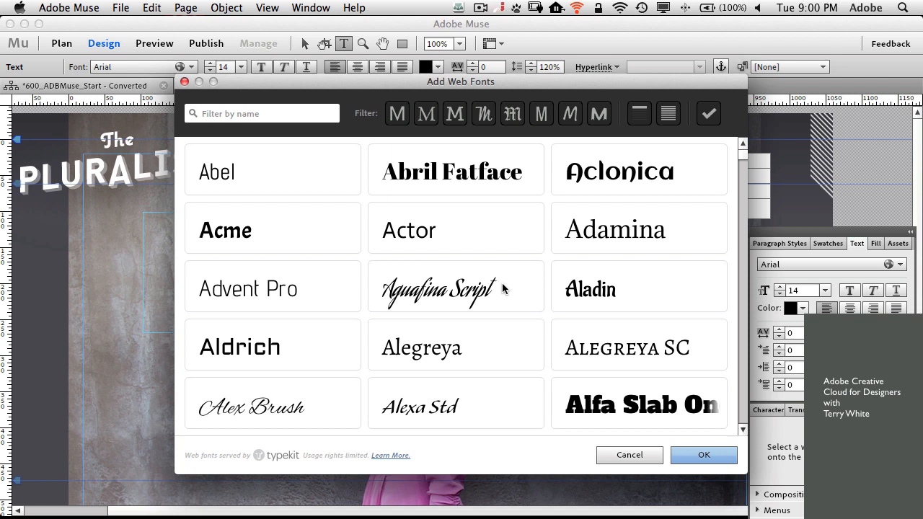
left_click(485, 292)
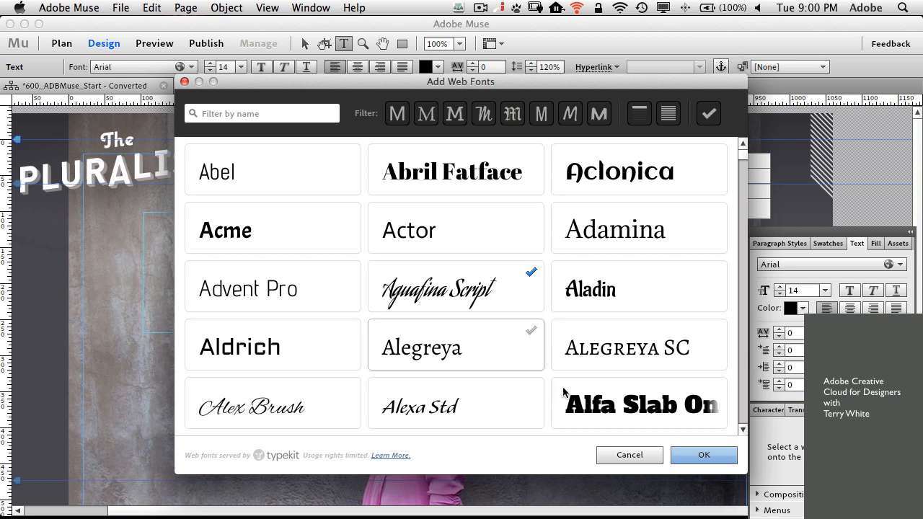
left_click(705, 456)
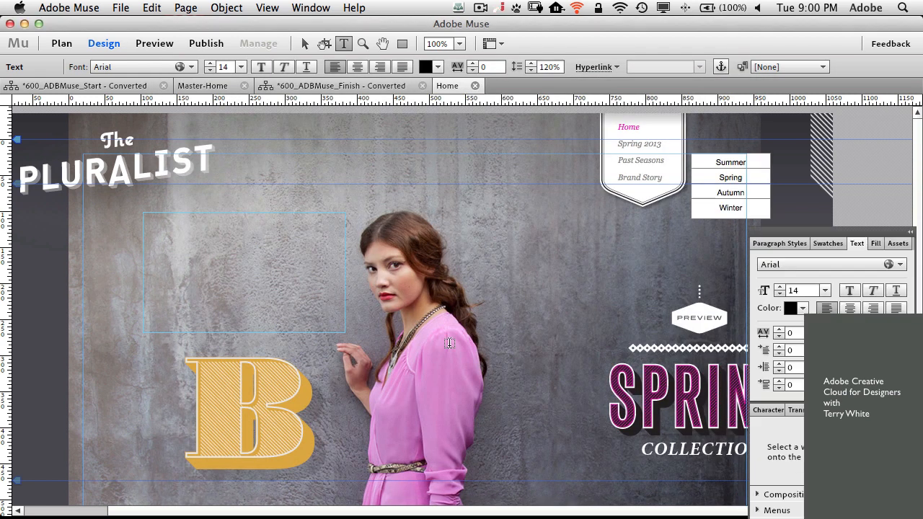
Enter "Thank You for Attending" in the new text frame and set its font to Aguafina Script Regular
left_click(249, 241)
type("Thank You for Attending")
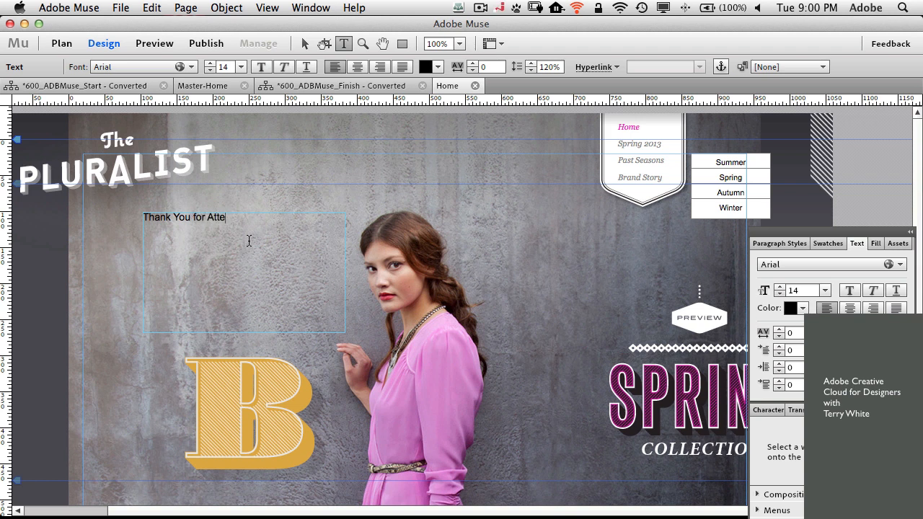
key("super+a")
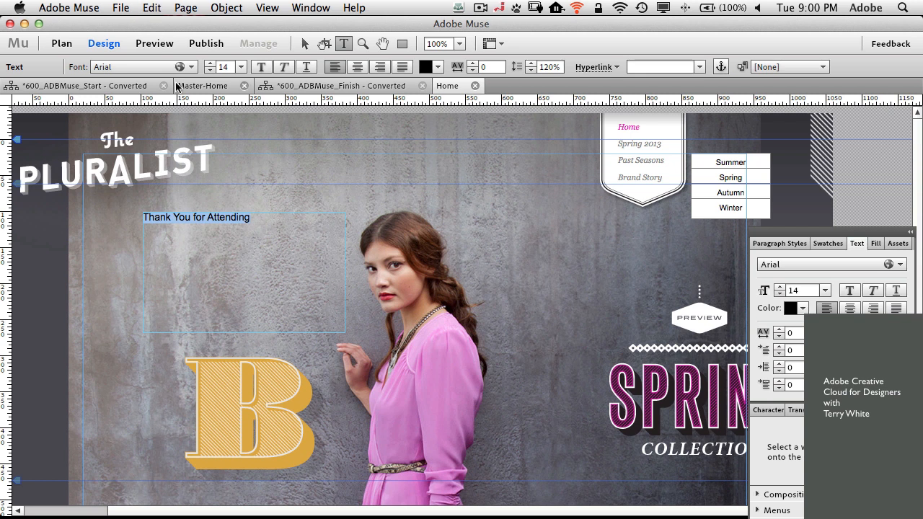
left_click(186, 68)
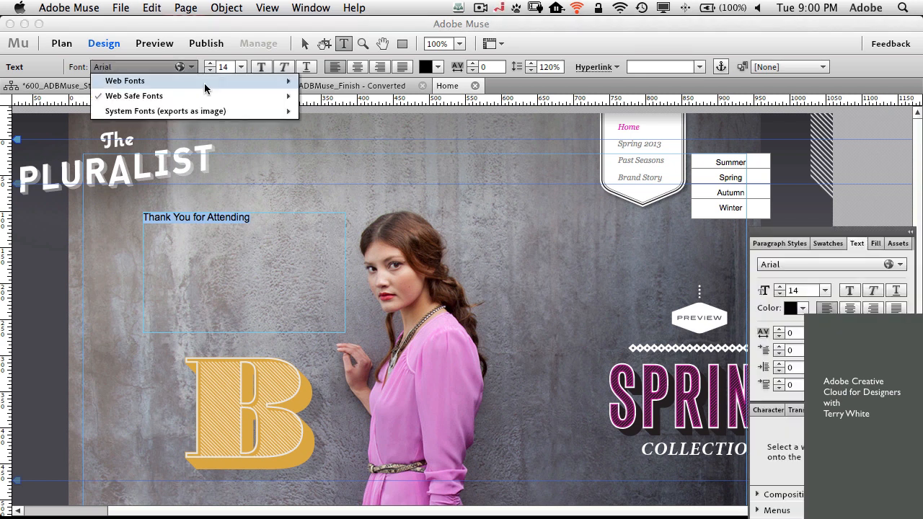
mouse_move(209, 84)
left_click(333, 110)
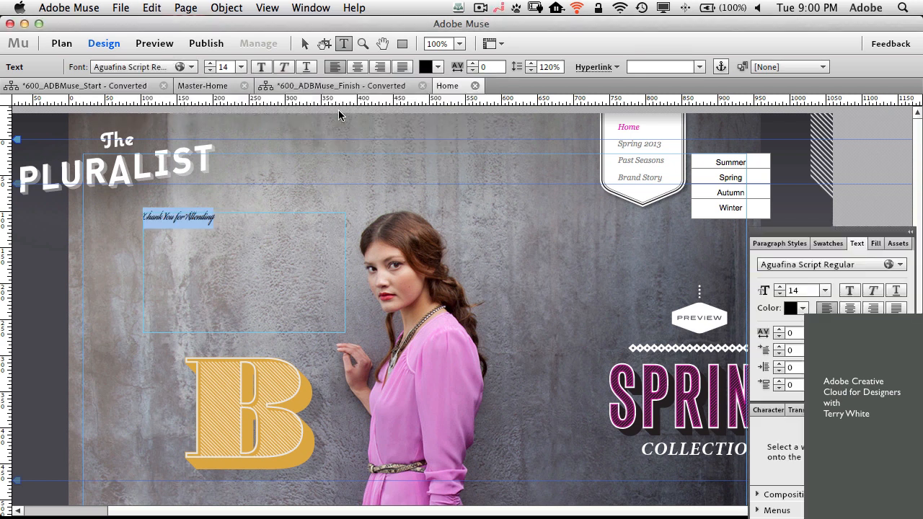
Enlarge the "Thank You for Attending" text to size 62 and finish editing the text
key("super+shift+period")
key("super+shift+period")
key("super+shift+period")
key("super+shift+period")
key("super+shift+period")
key("super+shift+period")
key("super+shift+period")
key("super+shift+period")
key("super+shift+period")
key("super+shift+period")
key("super+shift+period")
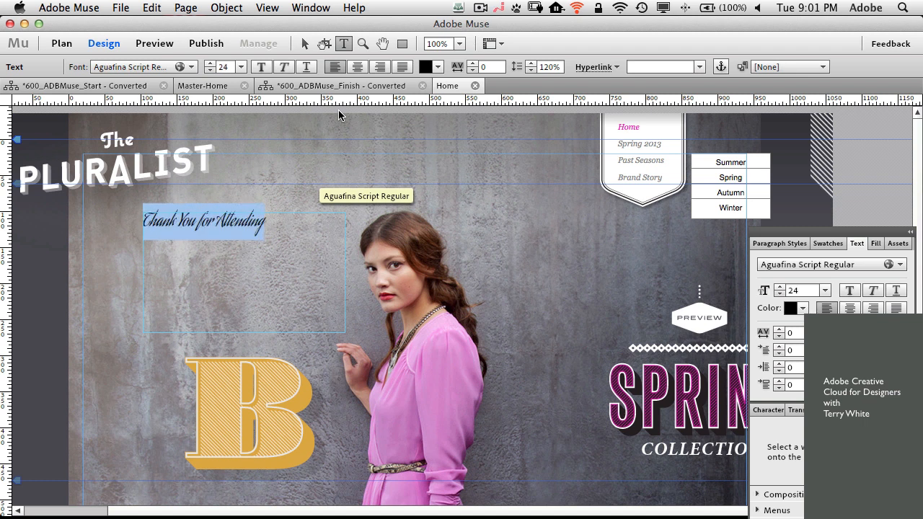
key("super+shift+period")
key("super+shift+period")
key("super+shift+period")
key("super+shift+period")
key("super+shift+period")
key("super+shift+period")
key("super+shift+period")
key("super+shift+period")
key("super+shift+period")
key("super+shift+period")
key("super+shift+period")
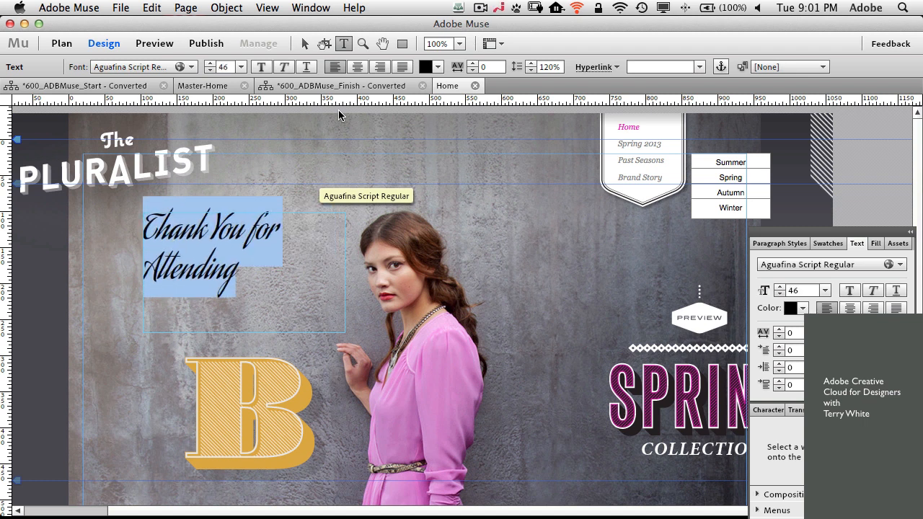
key("super+shift+period")
key("super+shift+period")
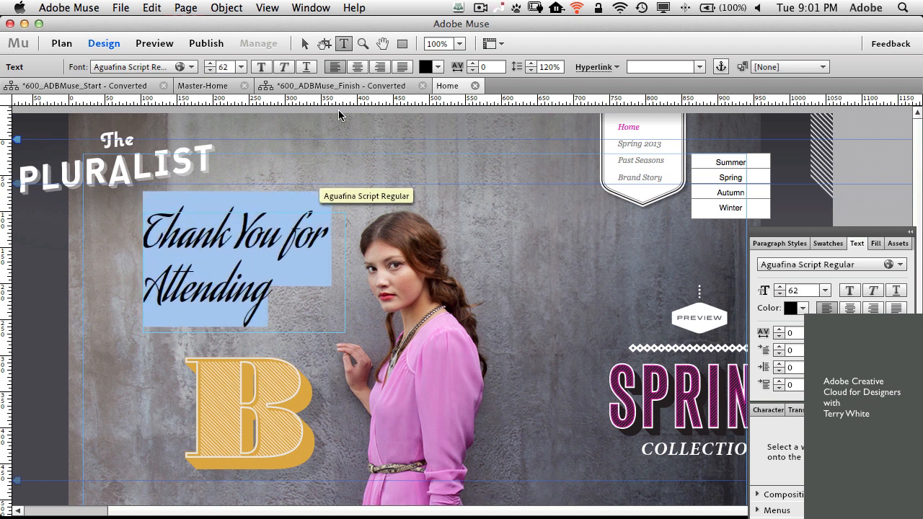
left_click(303, 42)
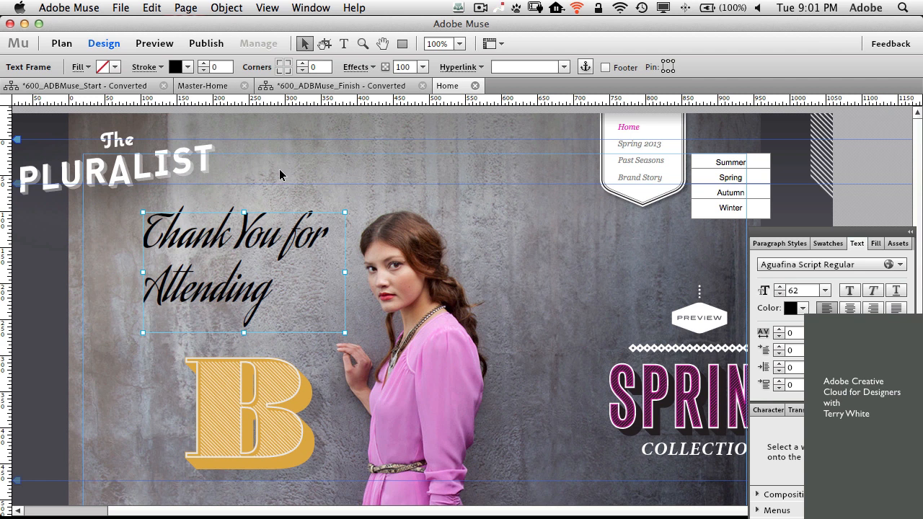
left_click(121, 8)
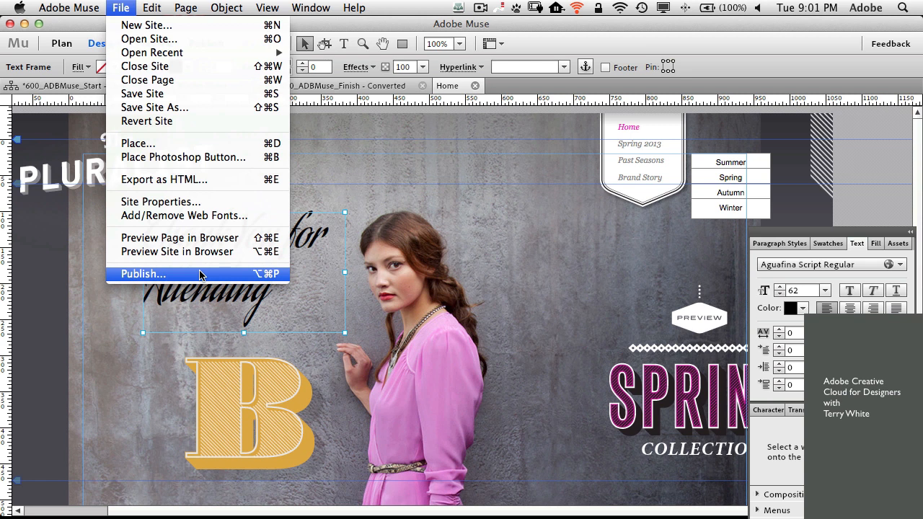
left_click(126, 5)
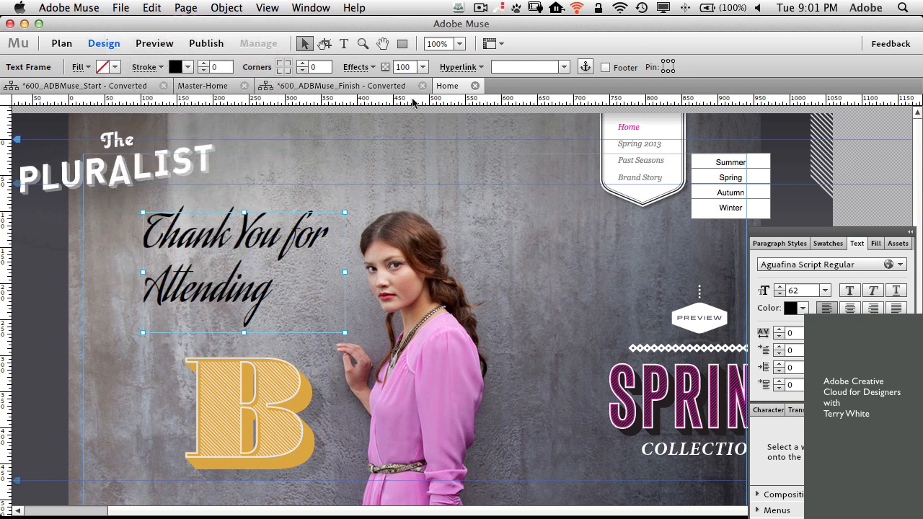
Return to the 600_ADBMuse_Finish site plan and open the Spring 2013 page for design
left_click(386, 88)
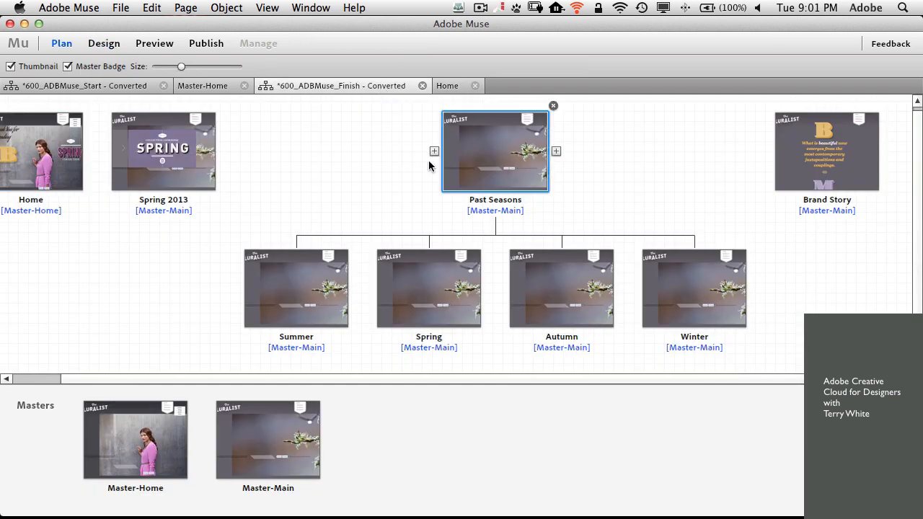
double_click(184, 152)
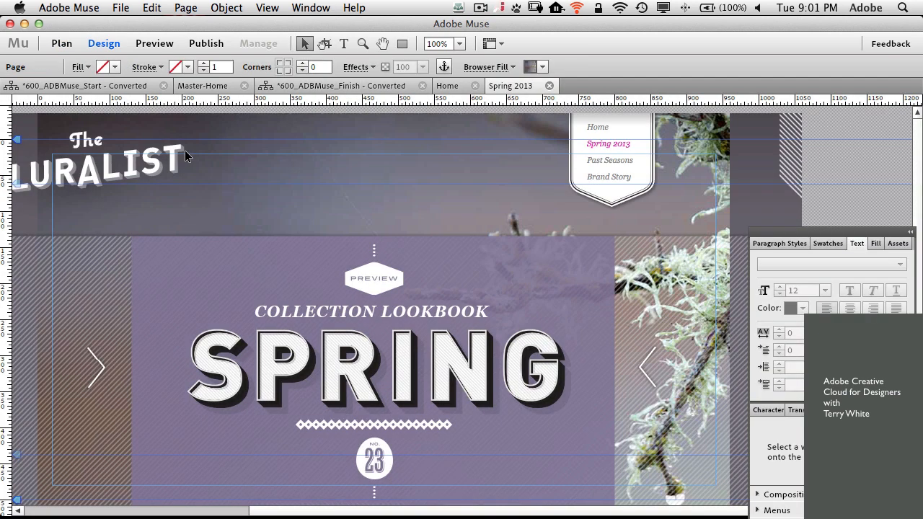
Preview the Spring 2013 page with its slideshow running, and return to the page design
key("super+minus")
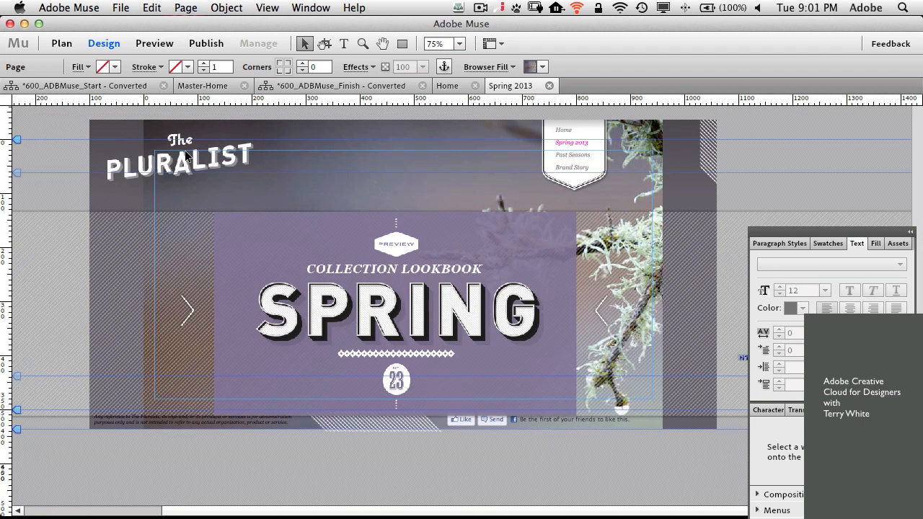
left_click(155, 44)
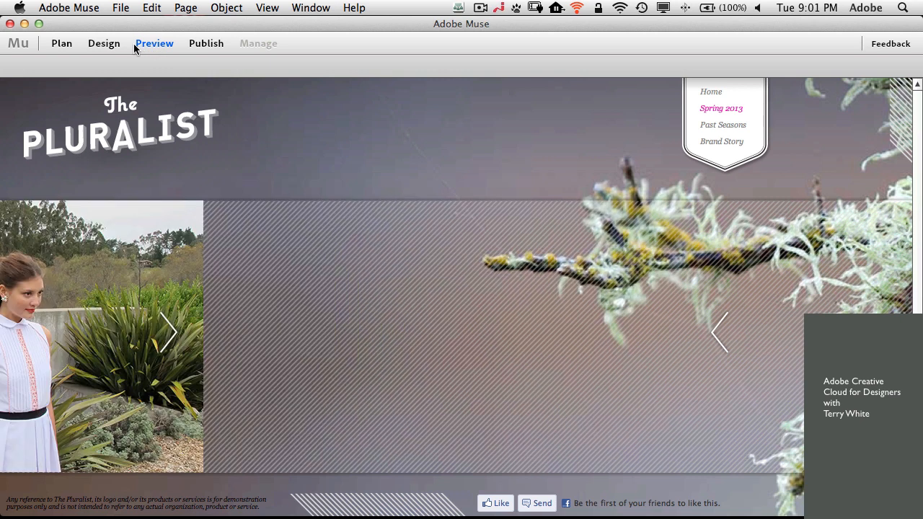
left_click(119, 44)
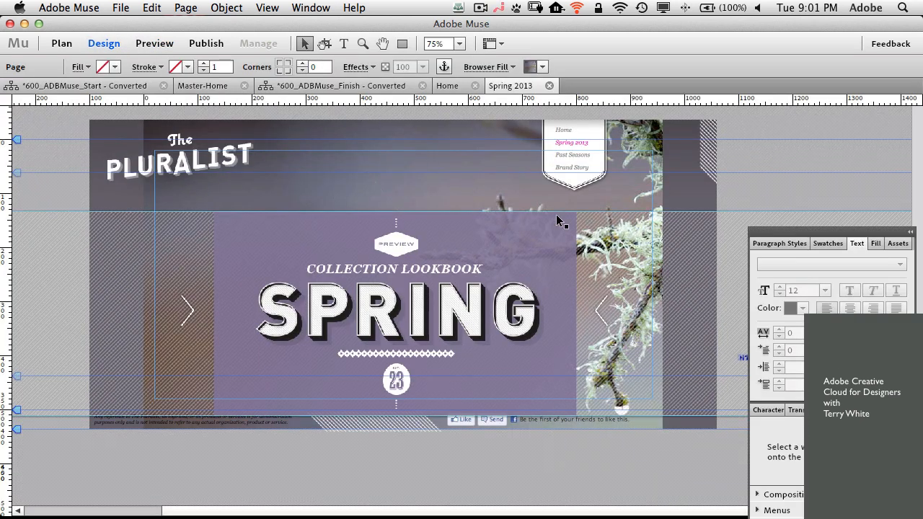
Move the floating panels out of the way, select the Spring slideshow widget and turn on its thumbnails
left_click(818, 236)
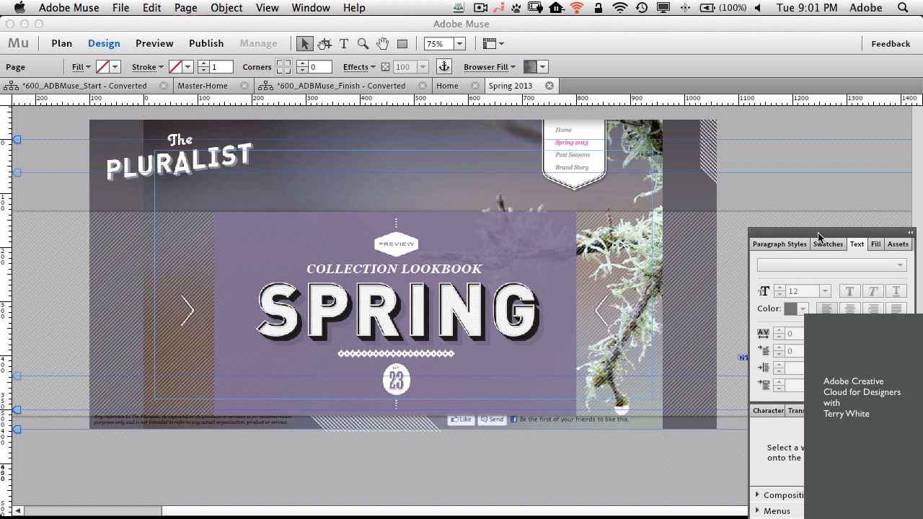
left_click_drag(818, 235, 823, 342)
key("super+minus")
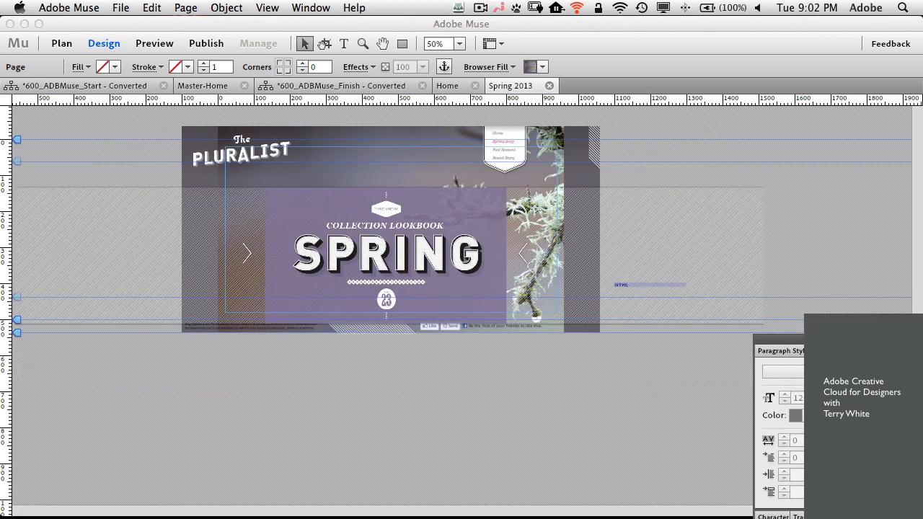
left_click(500, 285)
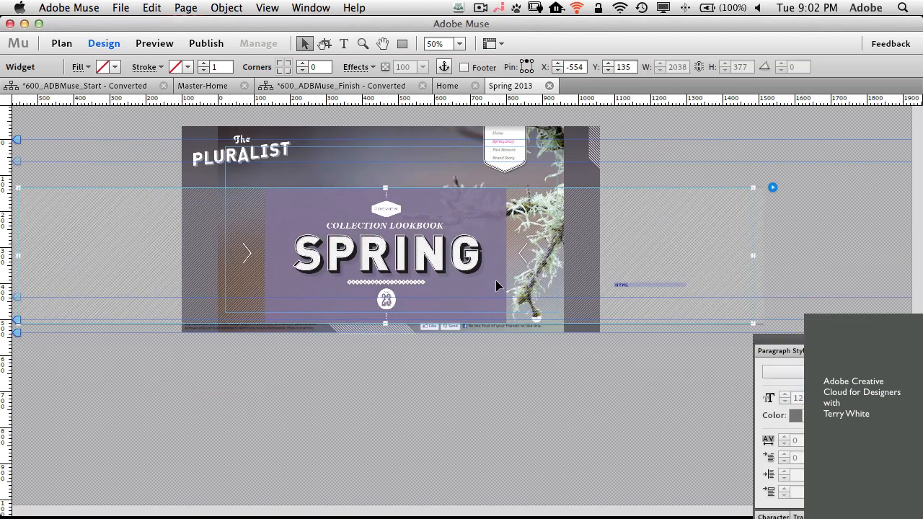
left_click(773, 188)
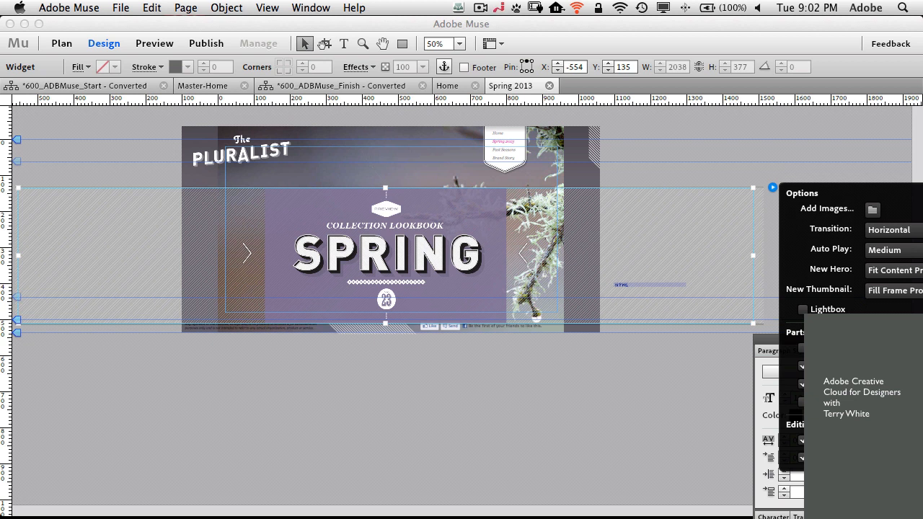
left_click(868, 384)
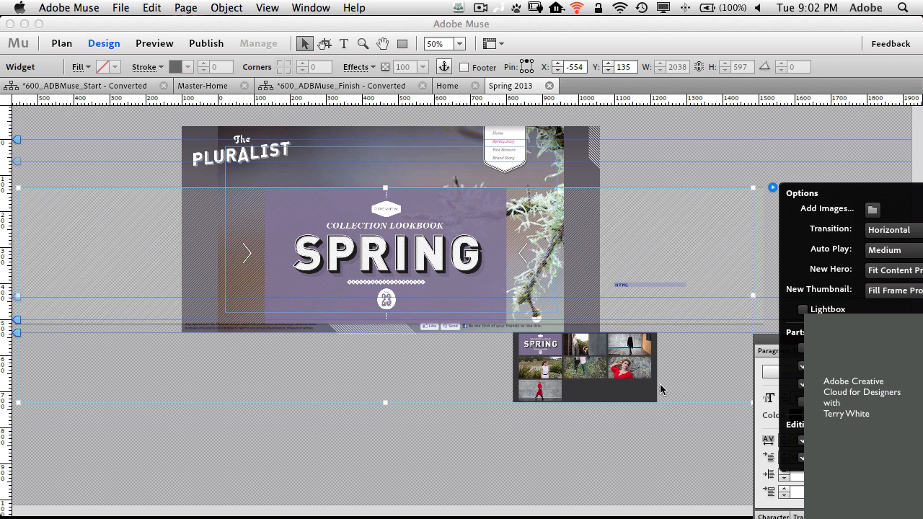
Place the JPG whose name starts with 06_ from the slideshow images folder into the slideshow, after the third thumbnail
left_click(601, 363)
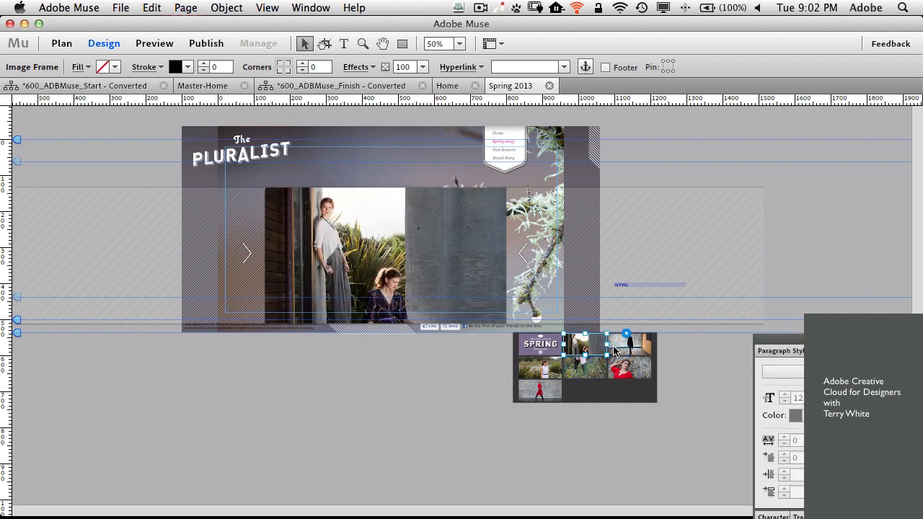
left_click(624, 351)
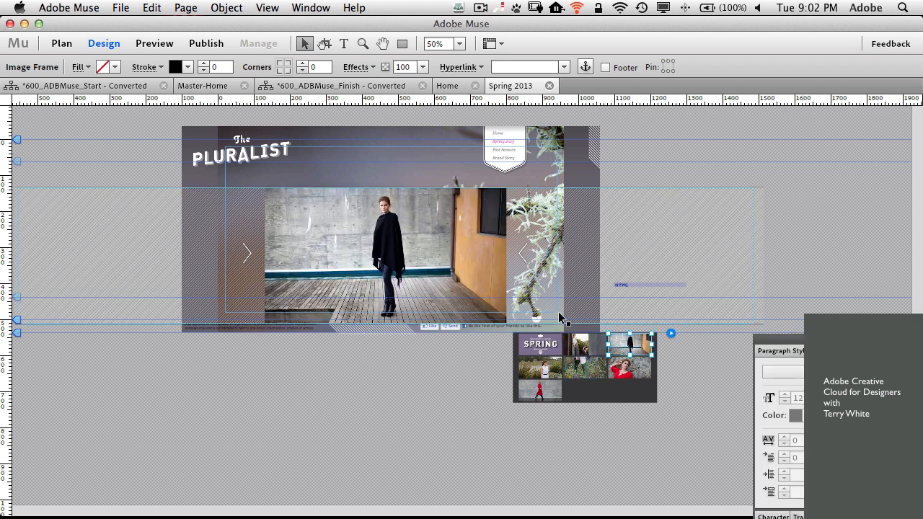
left_click(121, 8)
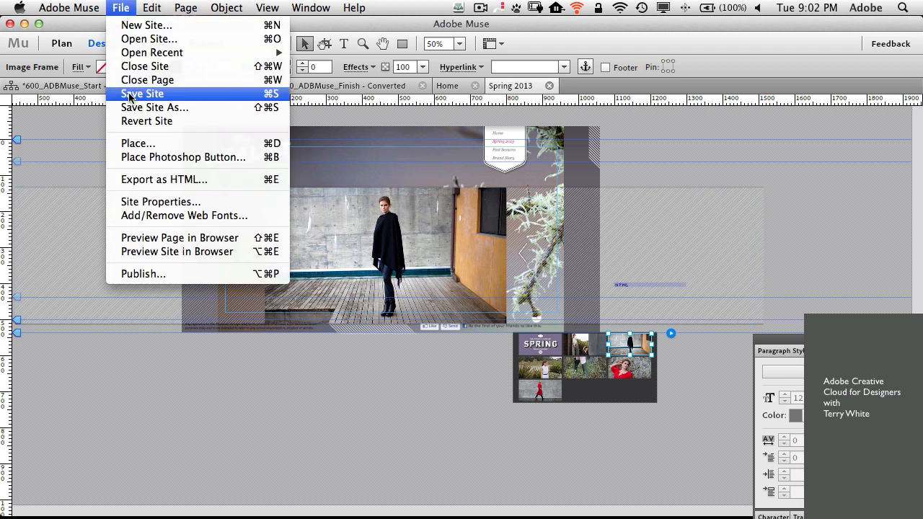
left_click(138, 142)
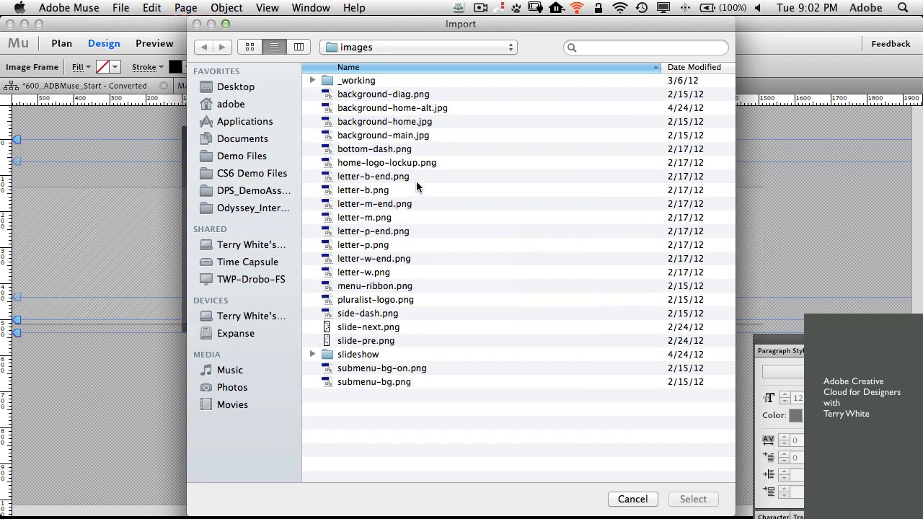
double_click(375, 354)
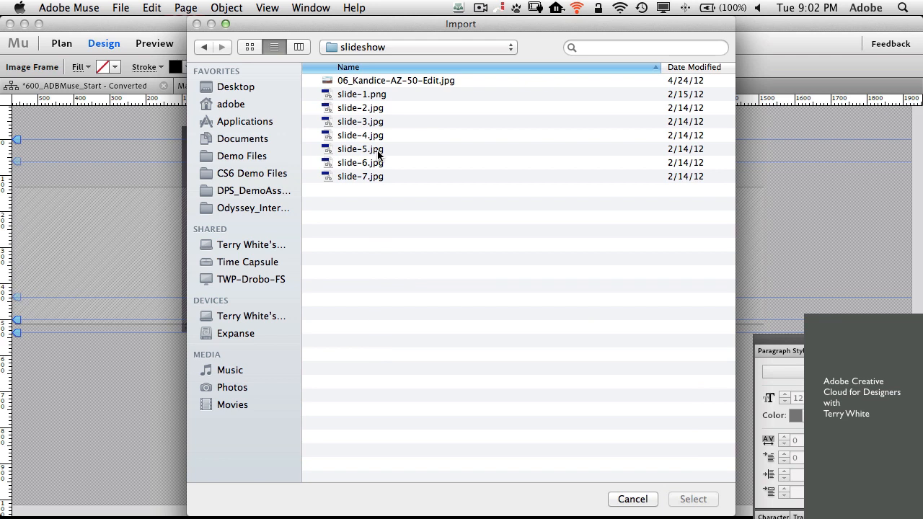
double_click(400, 80)
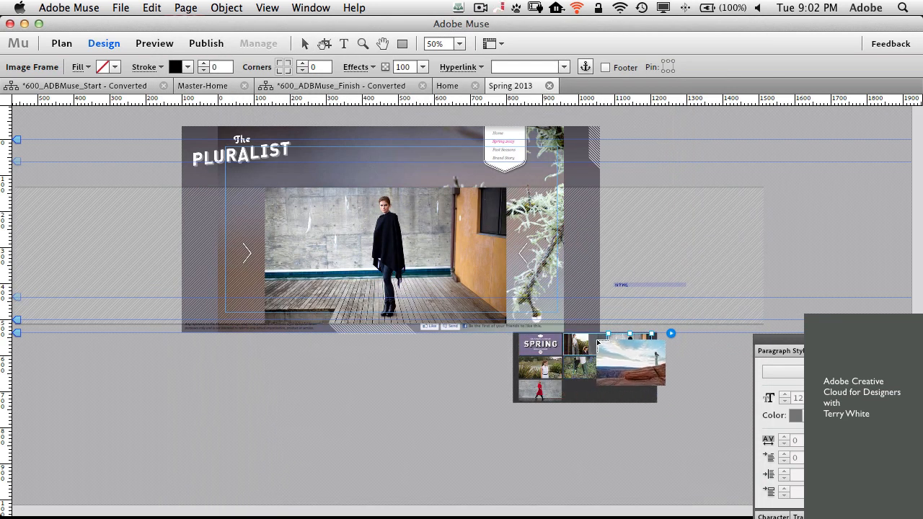
left_click(618, 346)
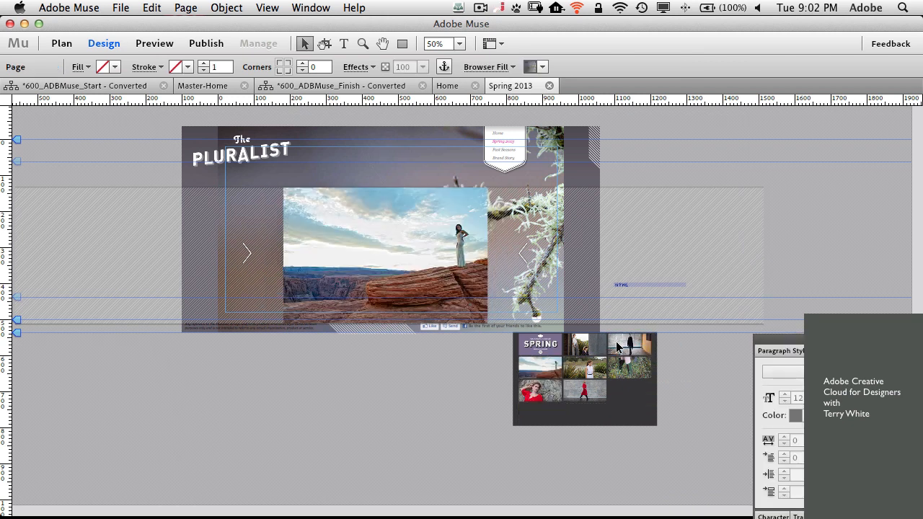
Move the red-rock landscape photo's thumbnail to the third position in the slideshow
left_click(540, 369)
left_click(540, 372)
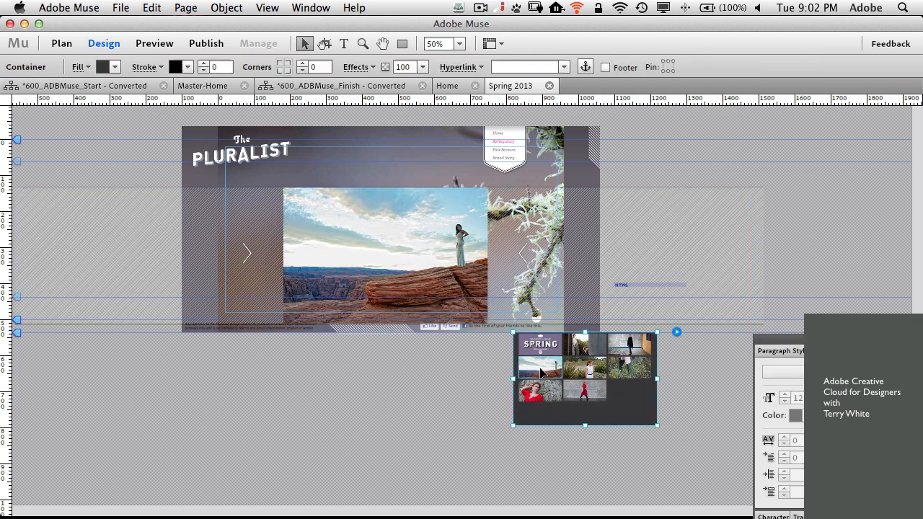
left_click(540, 372)
left_click(608, 354)
left_click_drag(608, 354, 618, 354)
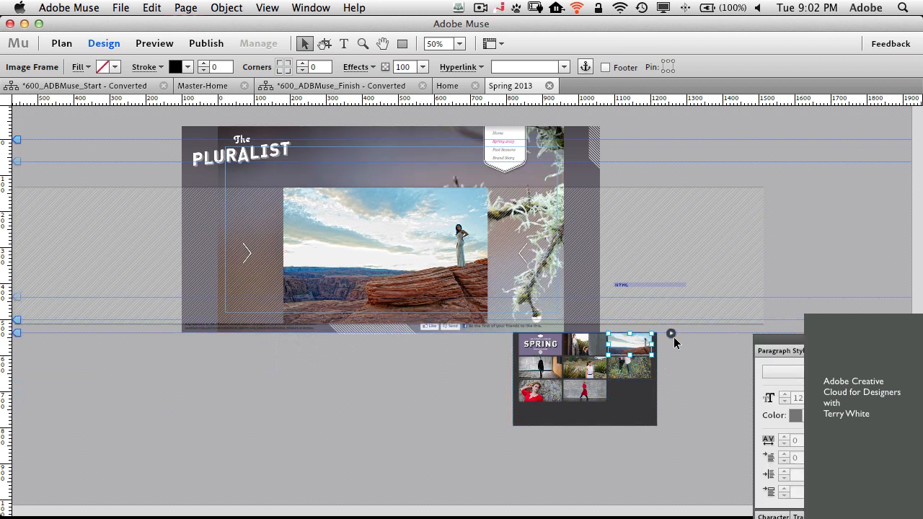
Hide the slideshow's thumbnails, preview the Spring 2013 page with the added photo, and return to the page design
left_click(670, 333)
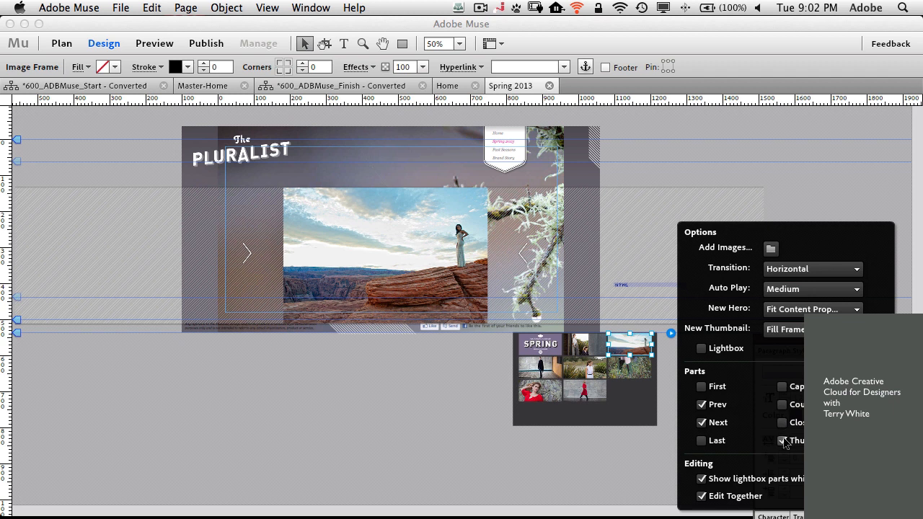
left_click(782, 439)
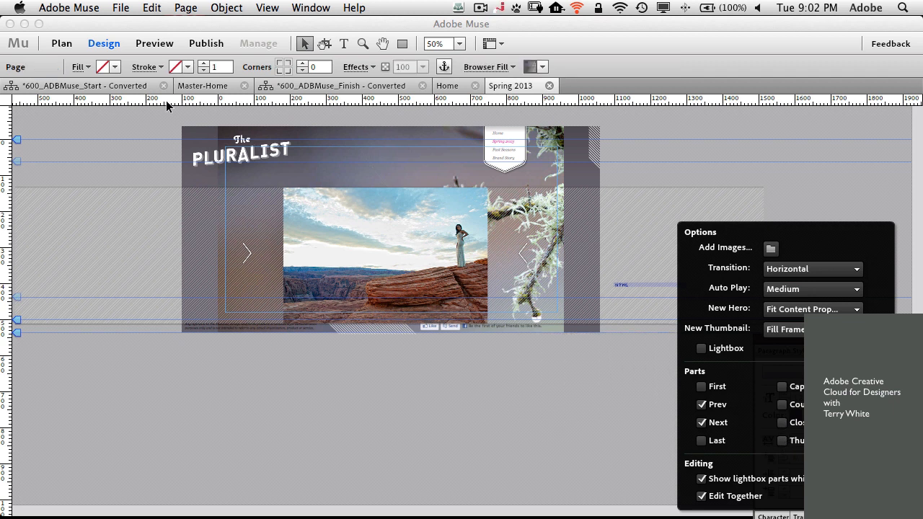
left_click(148, 44)
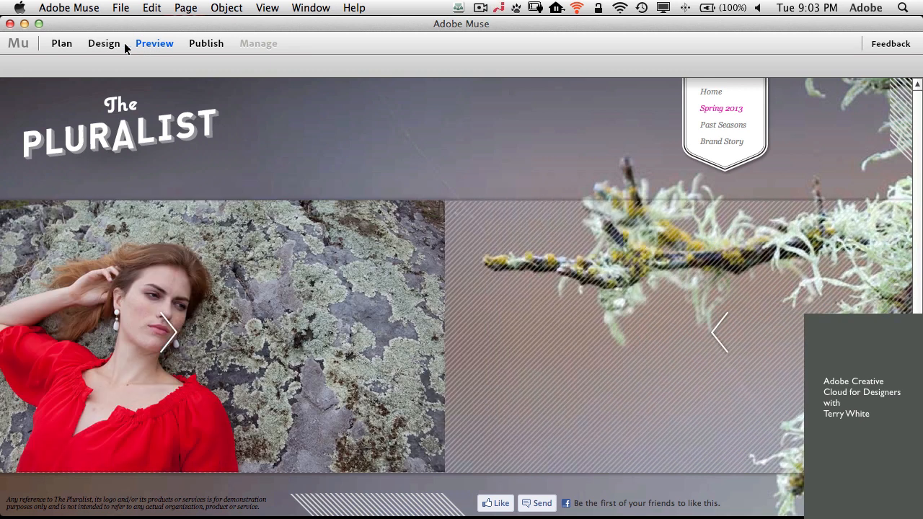
left_click(114, 43)
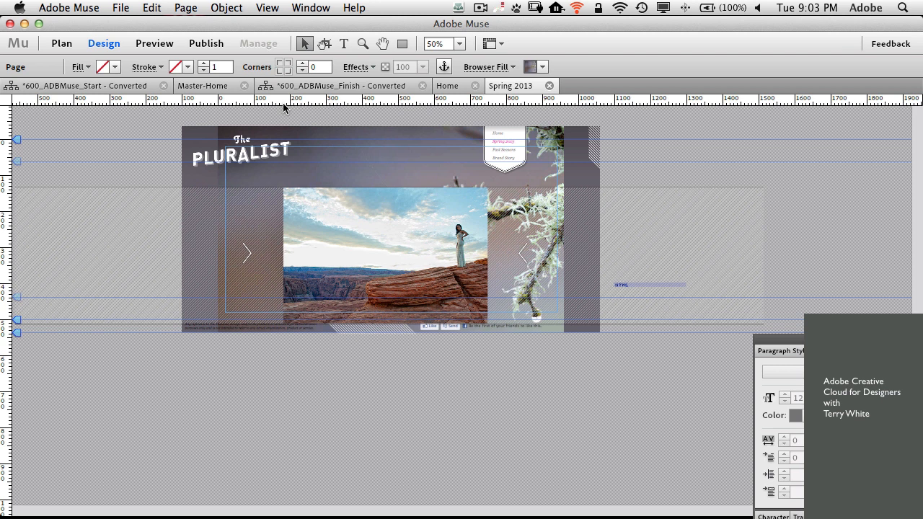
left_click(128, 9)
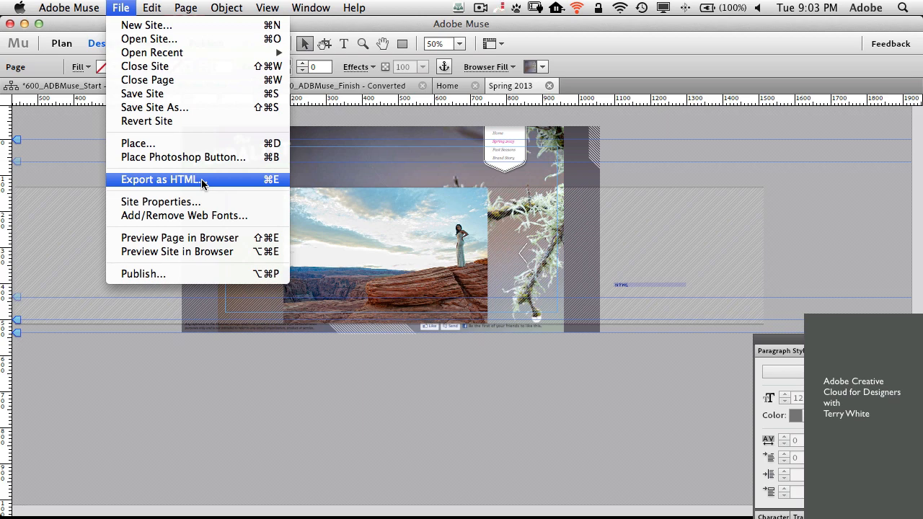
left_click(117, 7)
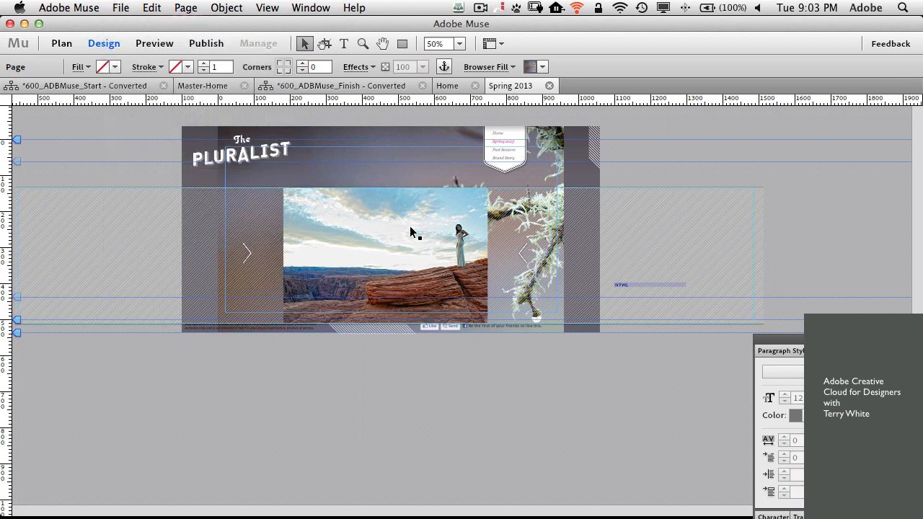